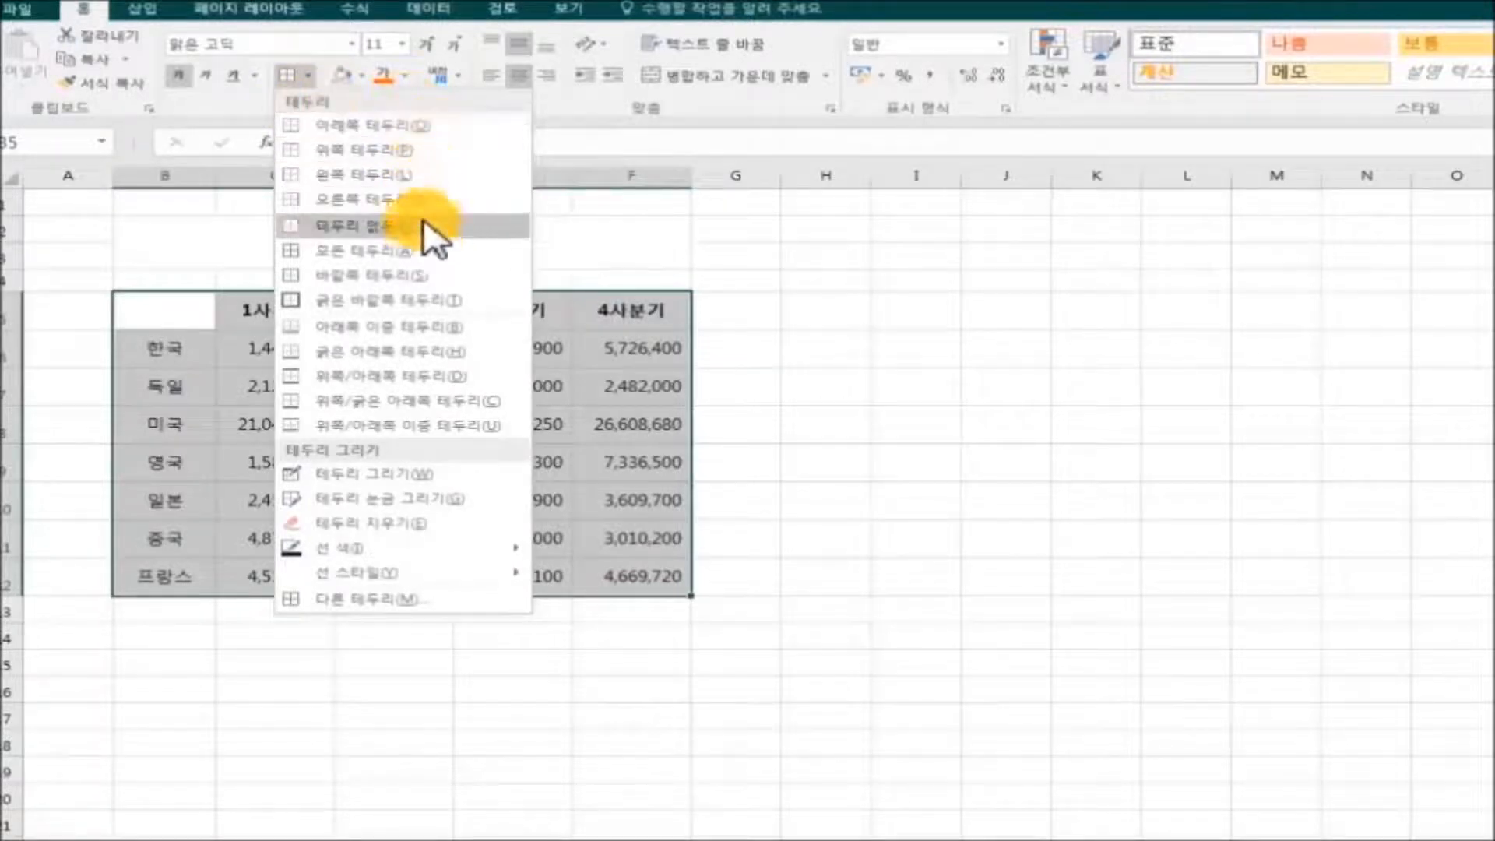
Apply all borders (모든 테두리) to the sales table B5:F12
{"action": "left_click", "coordinate": [490, 261]}
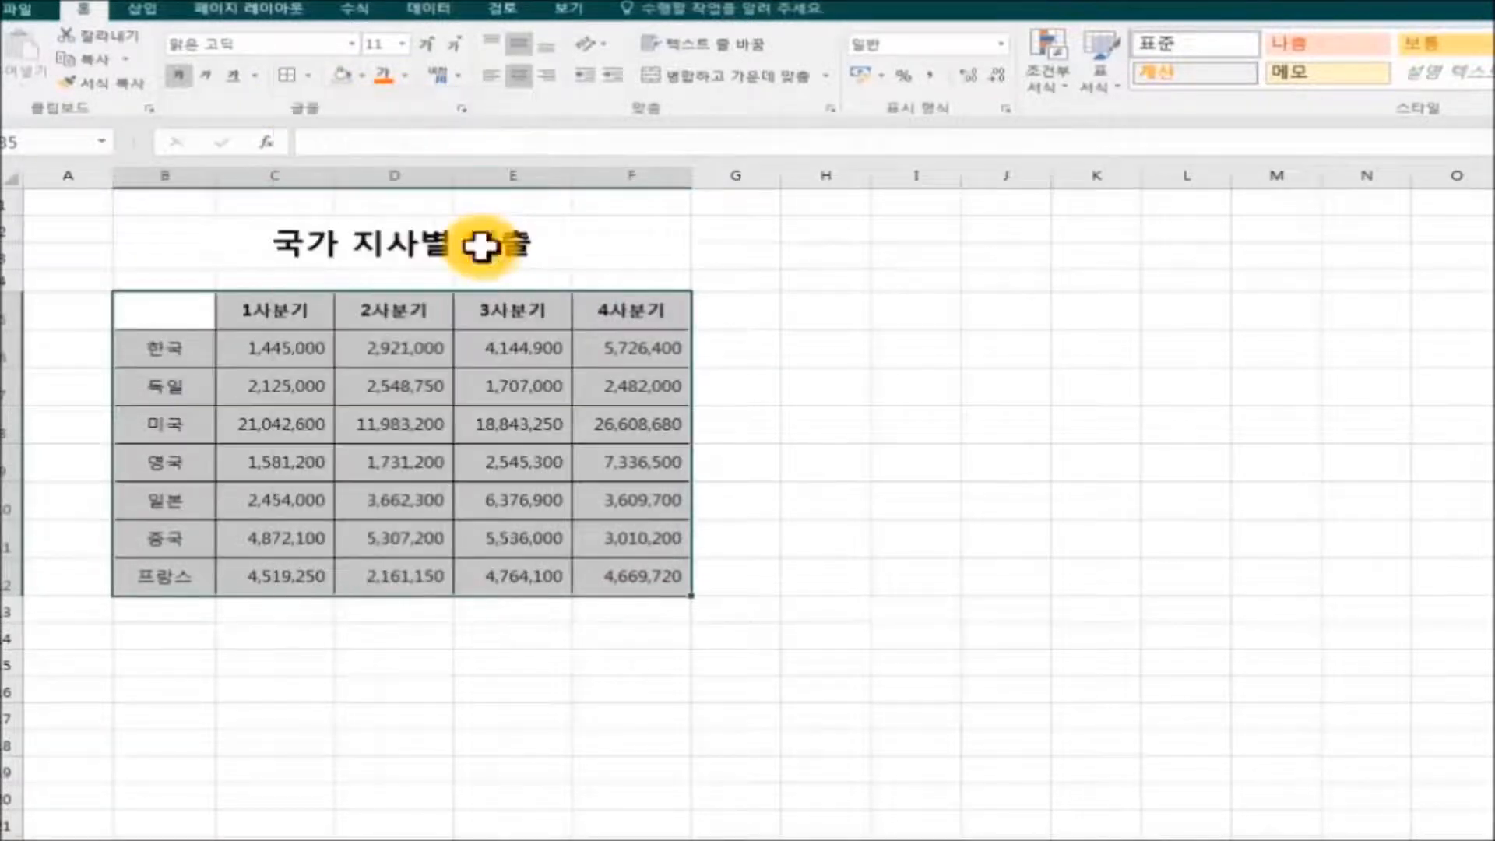
{"action": "left_click", "coordinate": [1056, 538]}
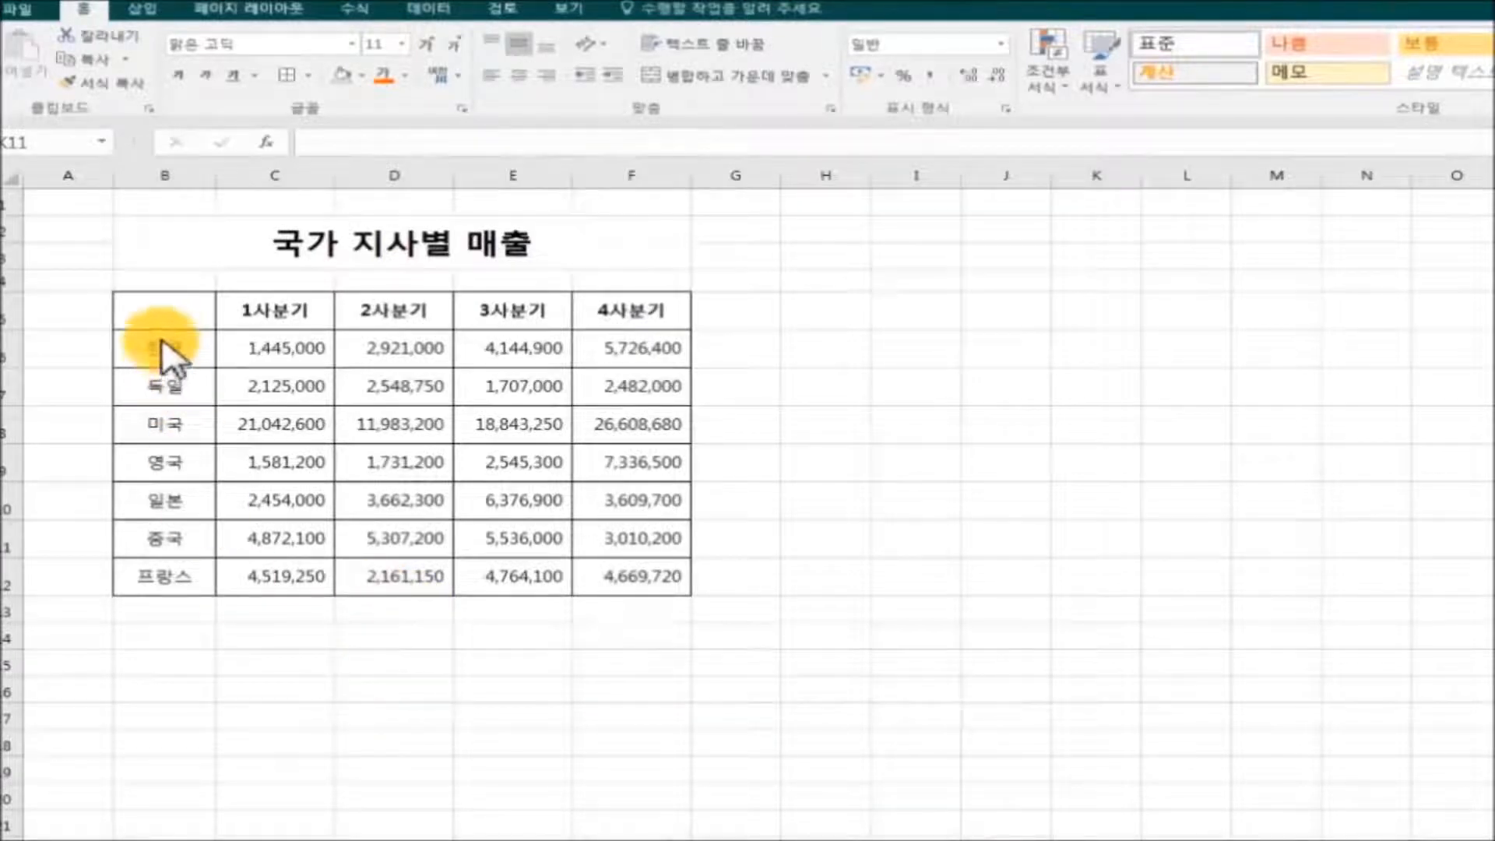
Add a thick outside border (굵은 바깥쪽 테두리) around the whole sales table B5:F12
{"action": "left_click", "coordinate": [159, 314]}
{"action": "left_click_drag", "start_coordinate": [212, 311], "coordinate": [618, 587]}
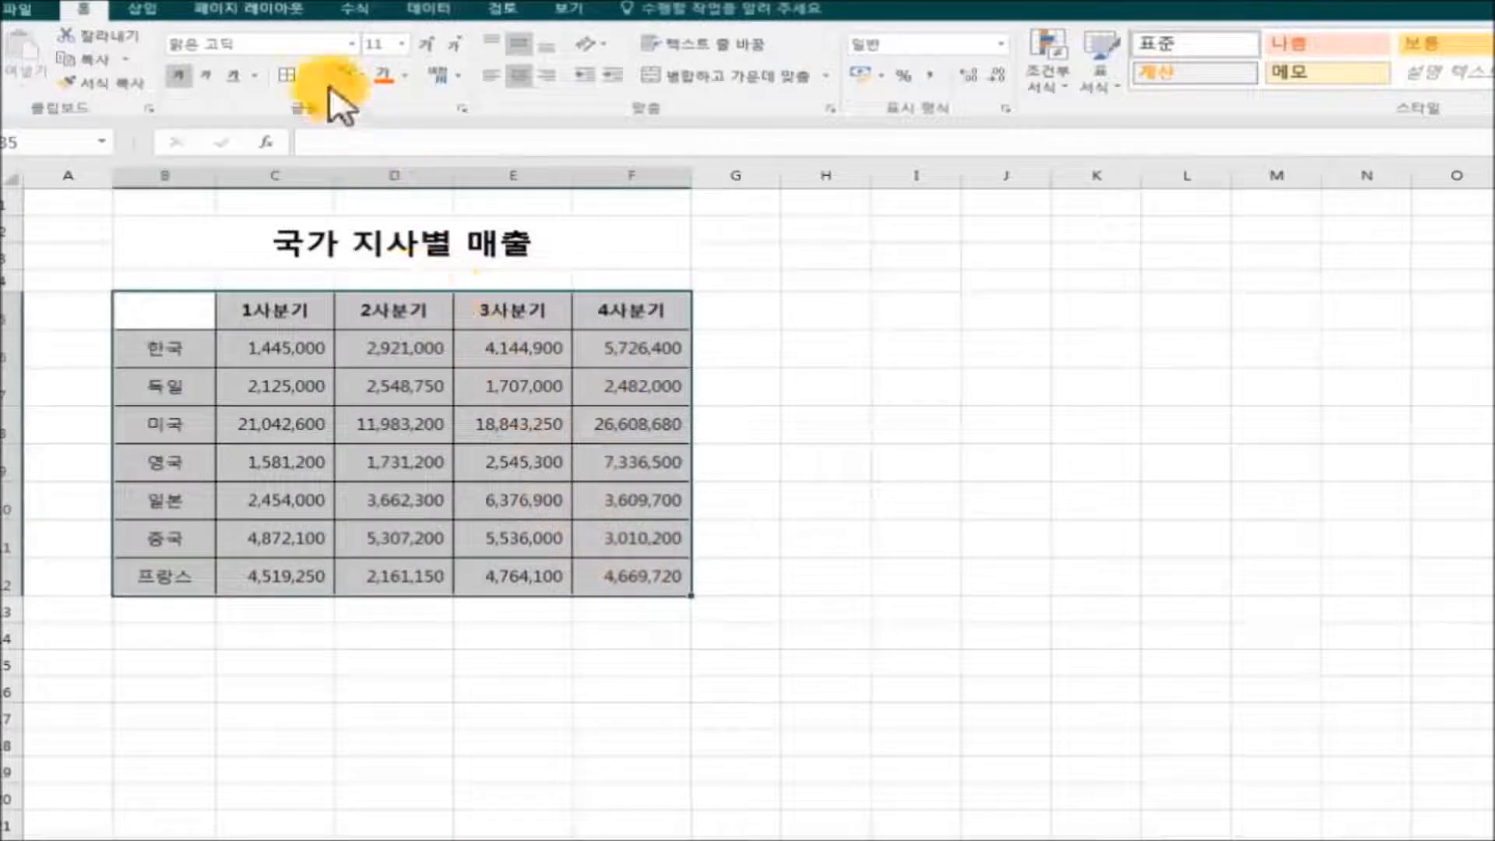
{"action": "left_click", "coordinate": [310, 75]}
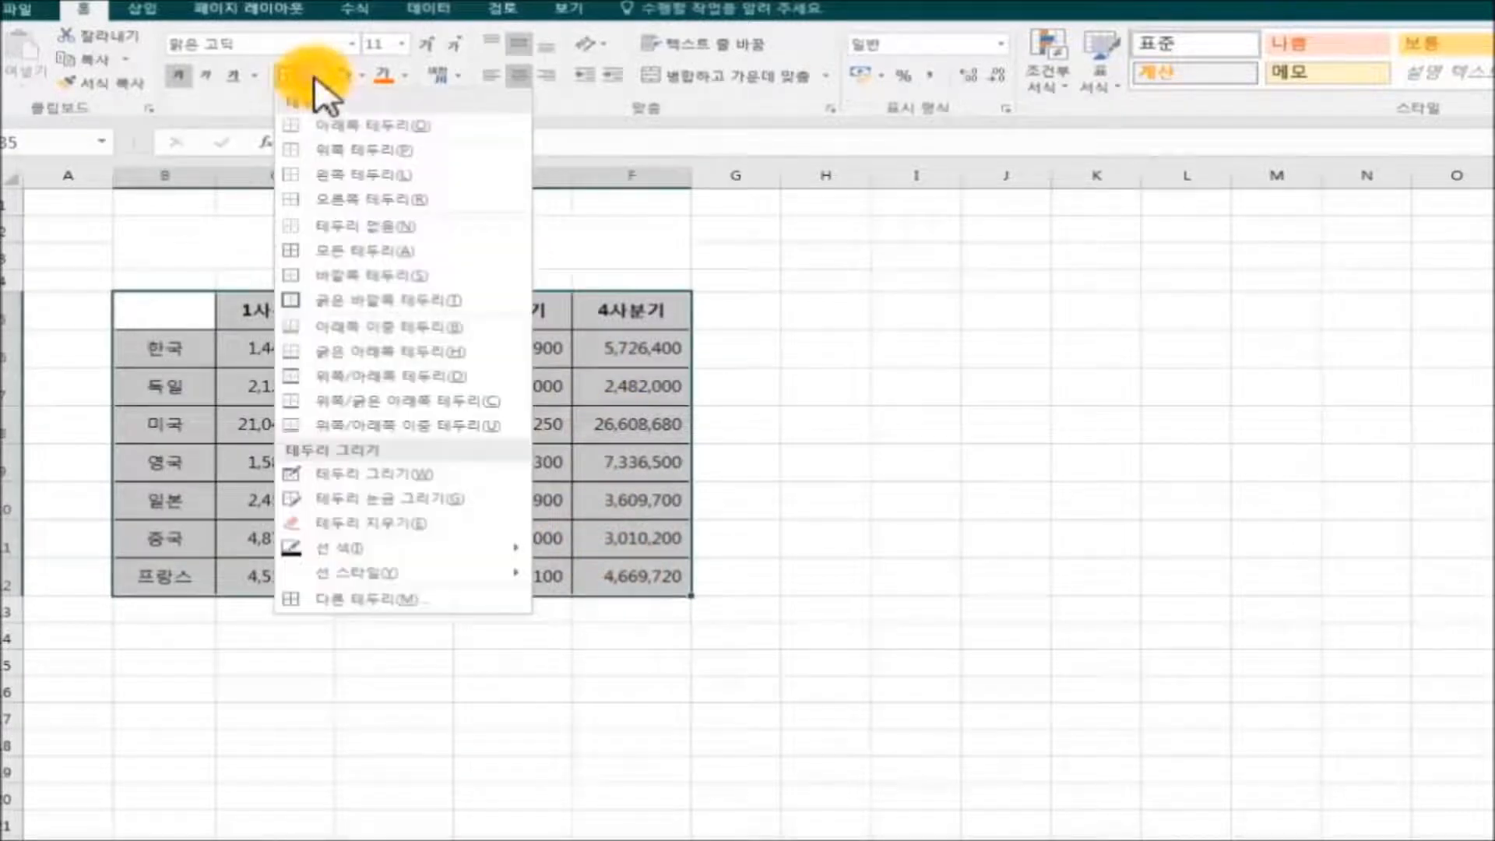
{"action": "left_click", "coordinate": [519, 302]}
{"action": "left_click", "coordinate": [939, 536]}
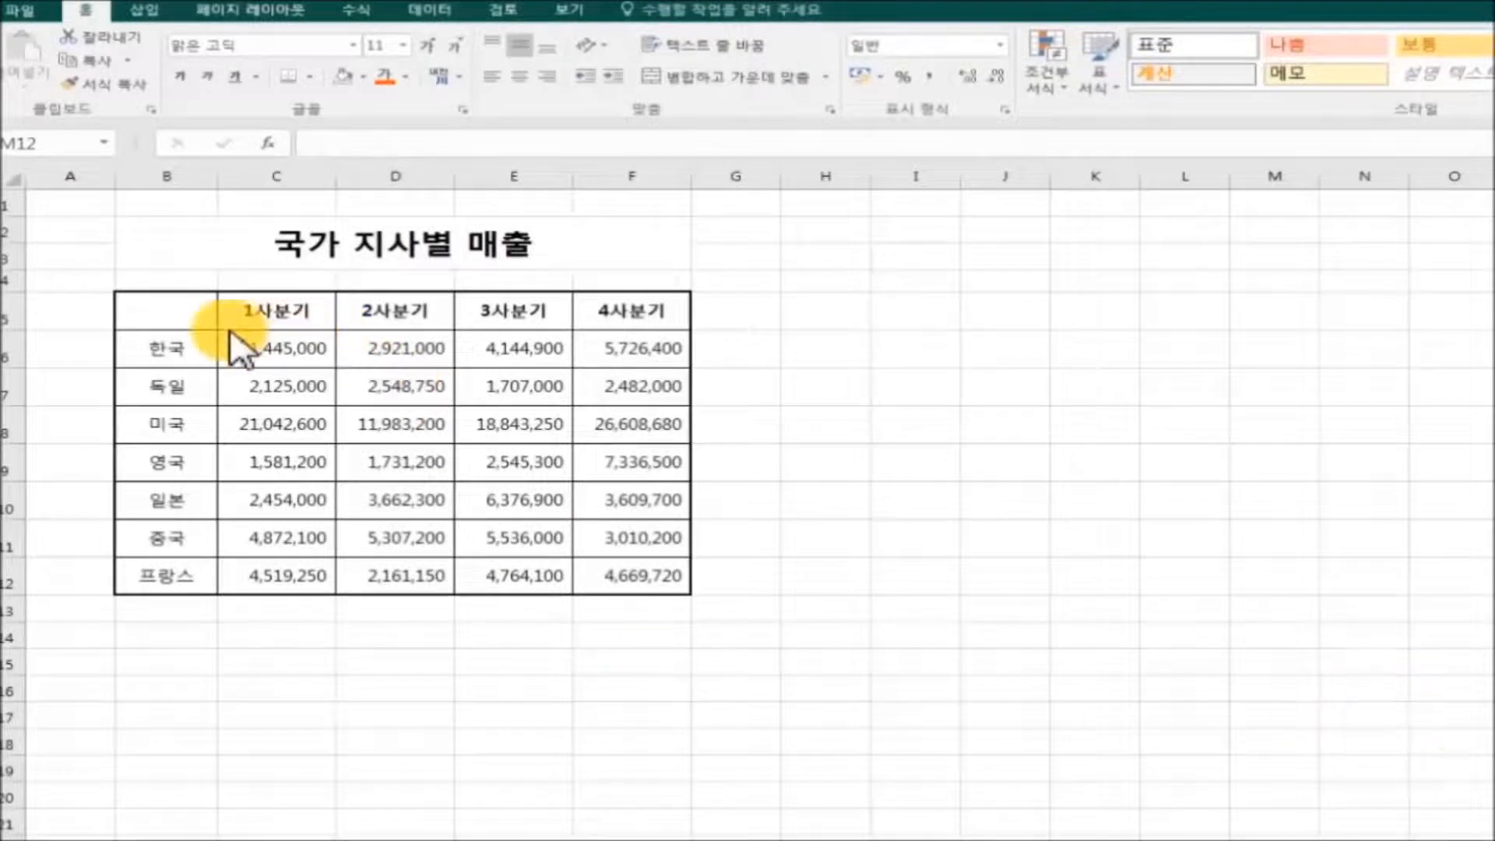
Add a double bottom border (아래쪽 이중 테두리) under the quarter header row B5:F5
{"action": "left_click", "coordinate": [176, 310]}
{"action": "left_click_drag", "start_coordinate": [175, 309], "coordinate": [662, 310]}
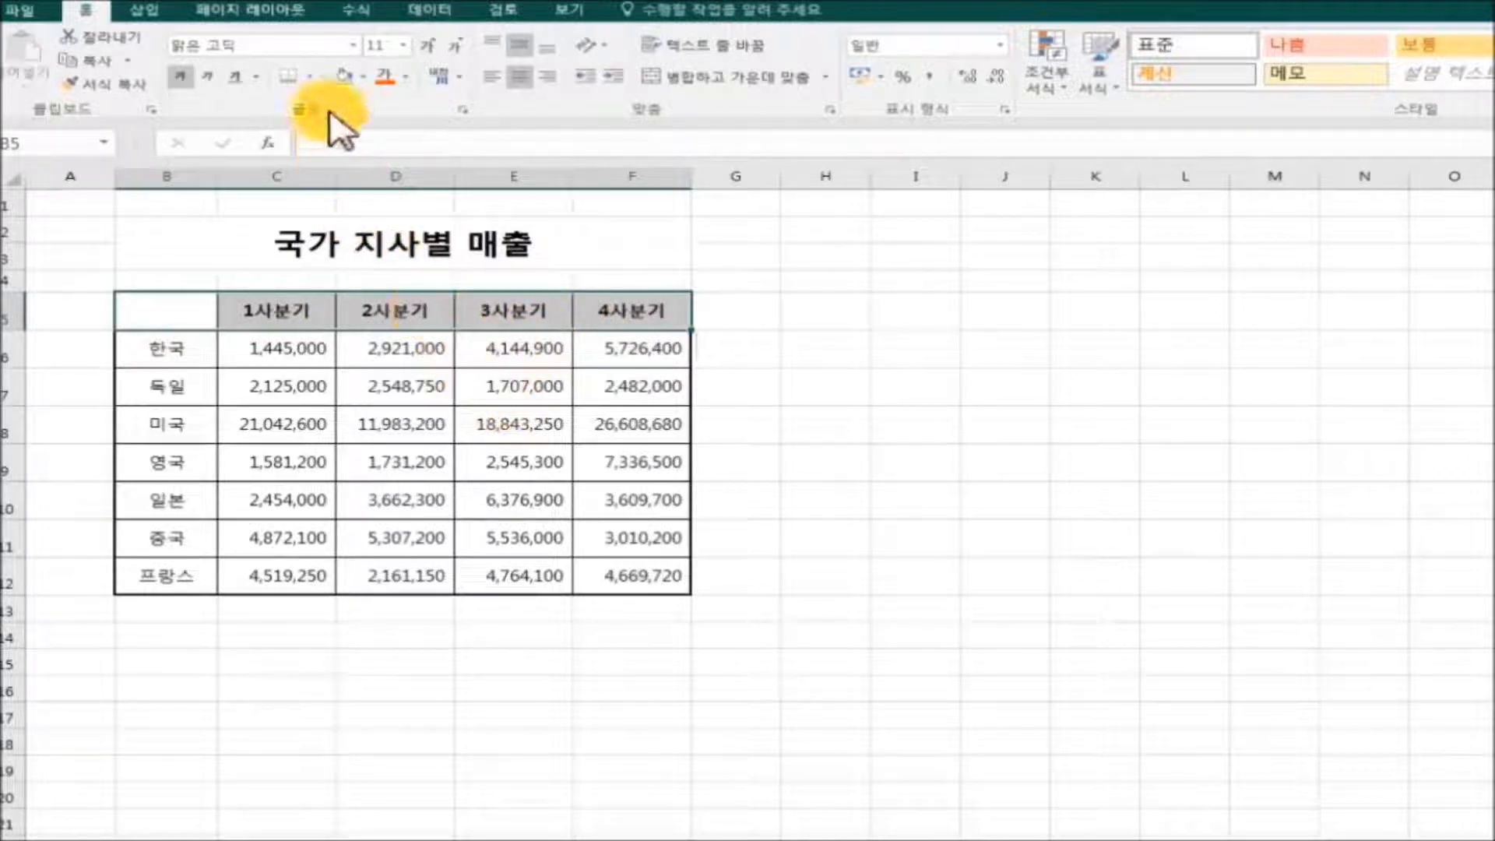
{"action": "left_click", "coordinate": [309, 76]}
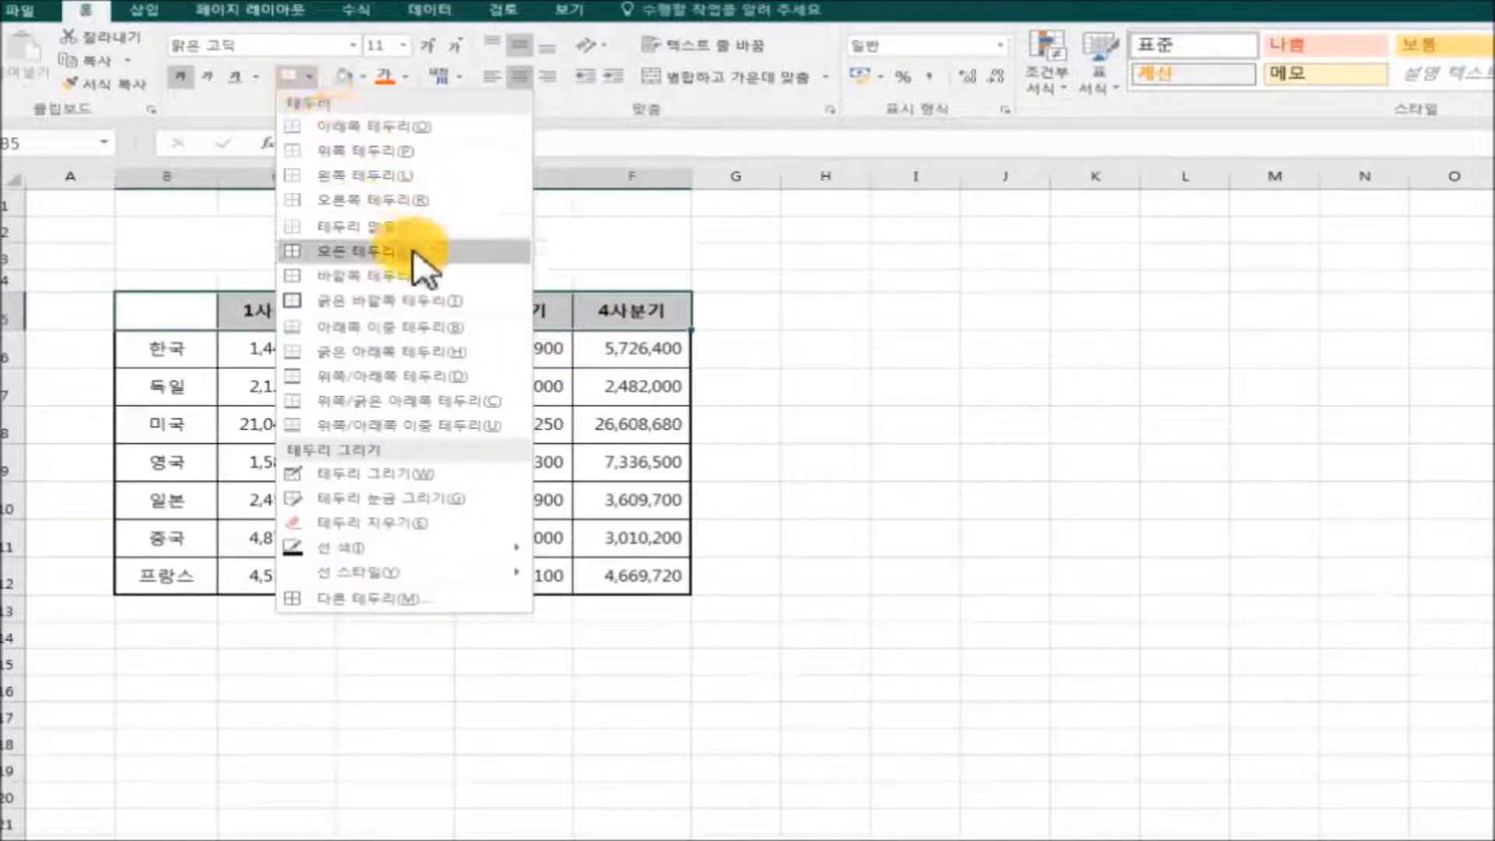
{"action": "left_click", "coordinate": [491, 331]}
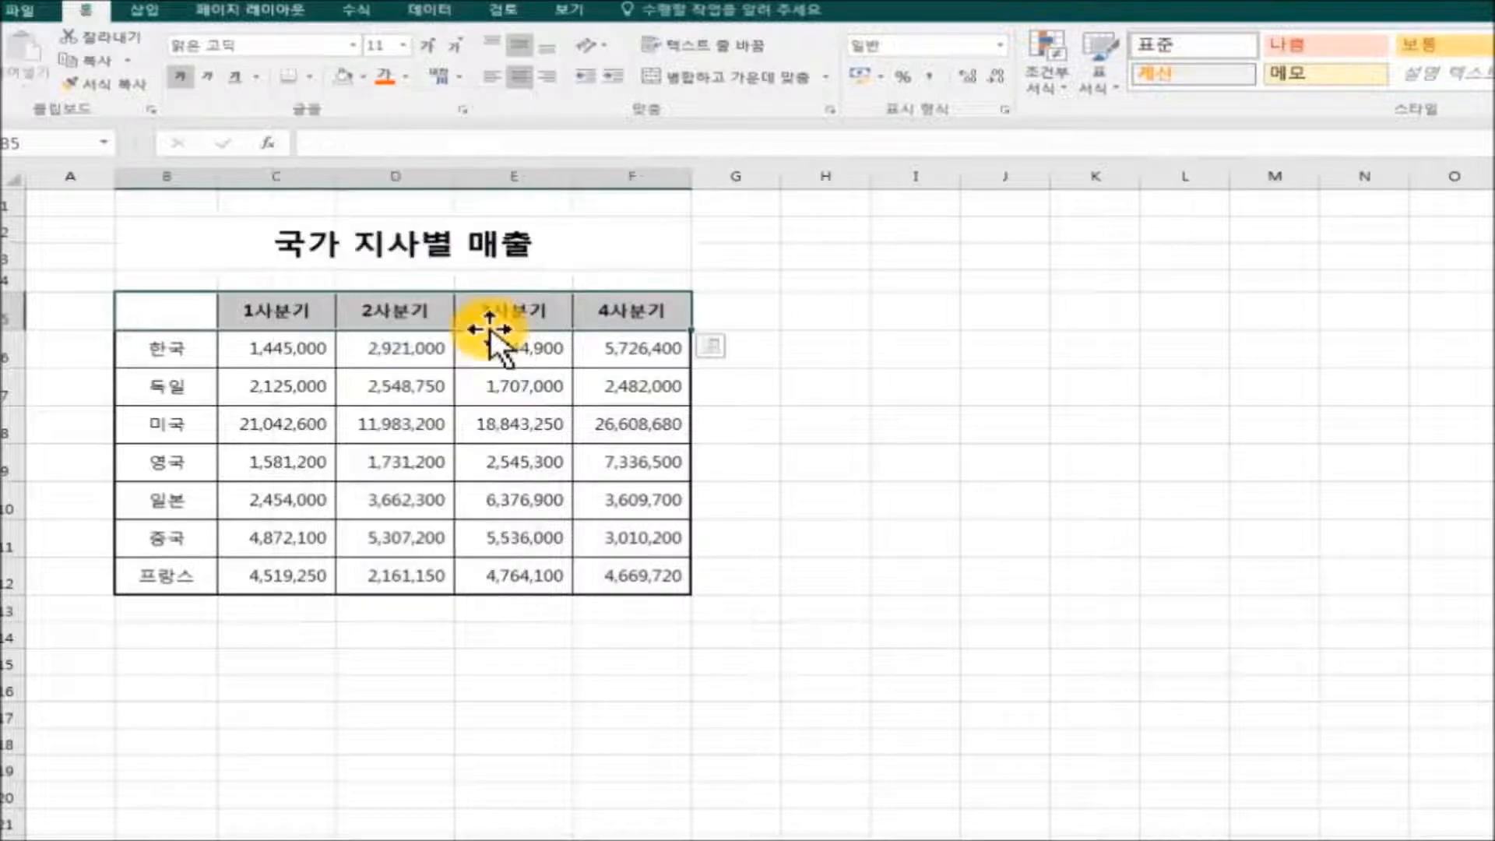
{"action": "left_click", "coordinate": [1040, 436]}
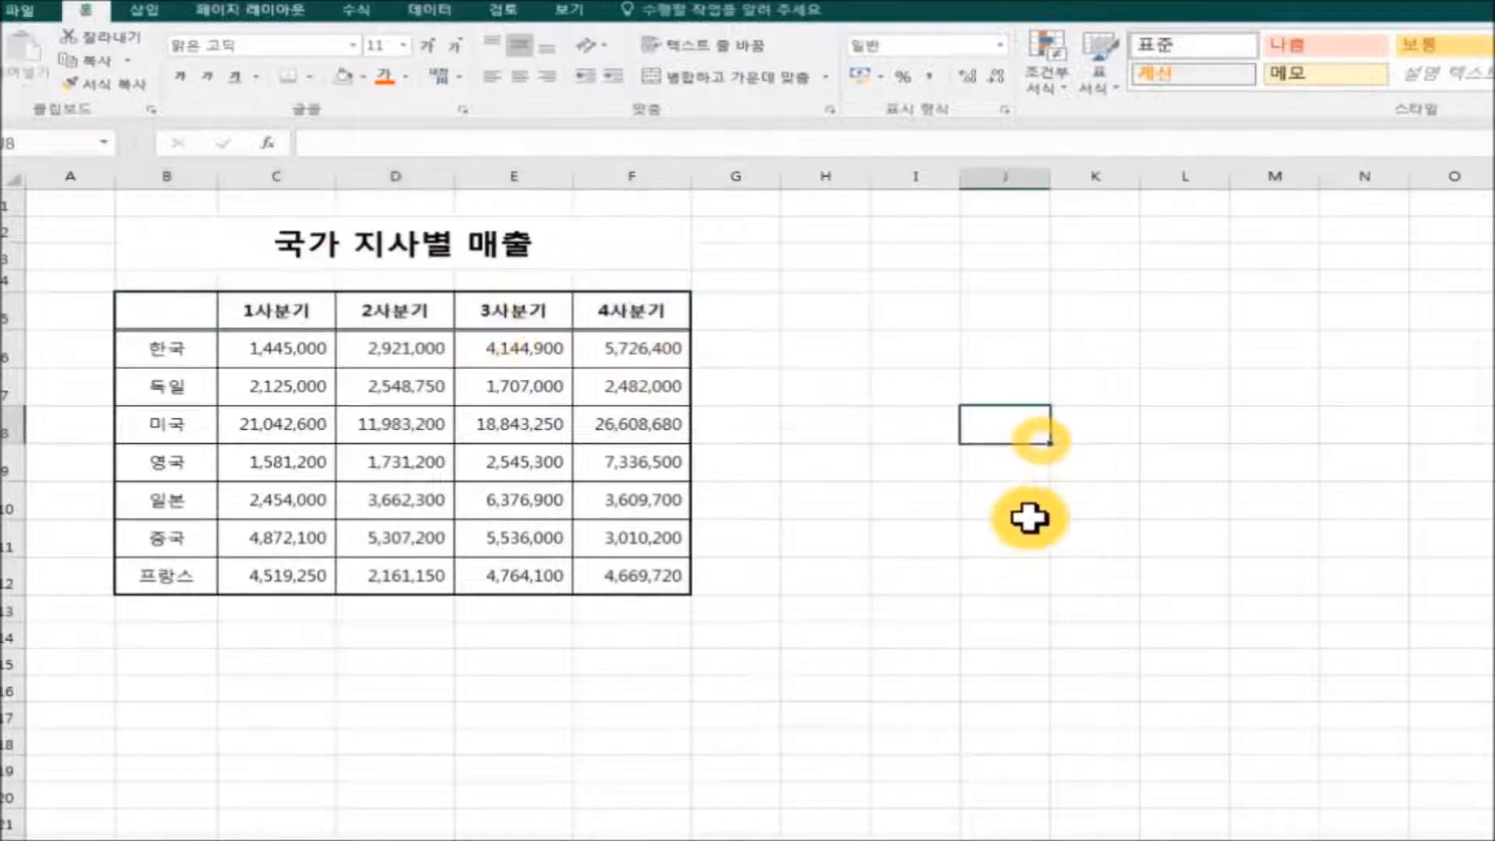
{"action": "left_click", "coordinate": [1056, 687]}
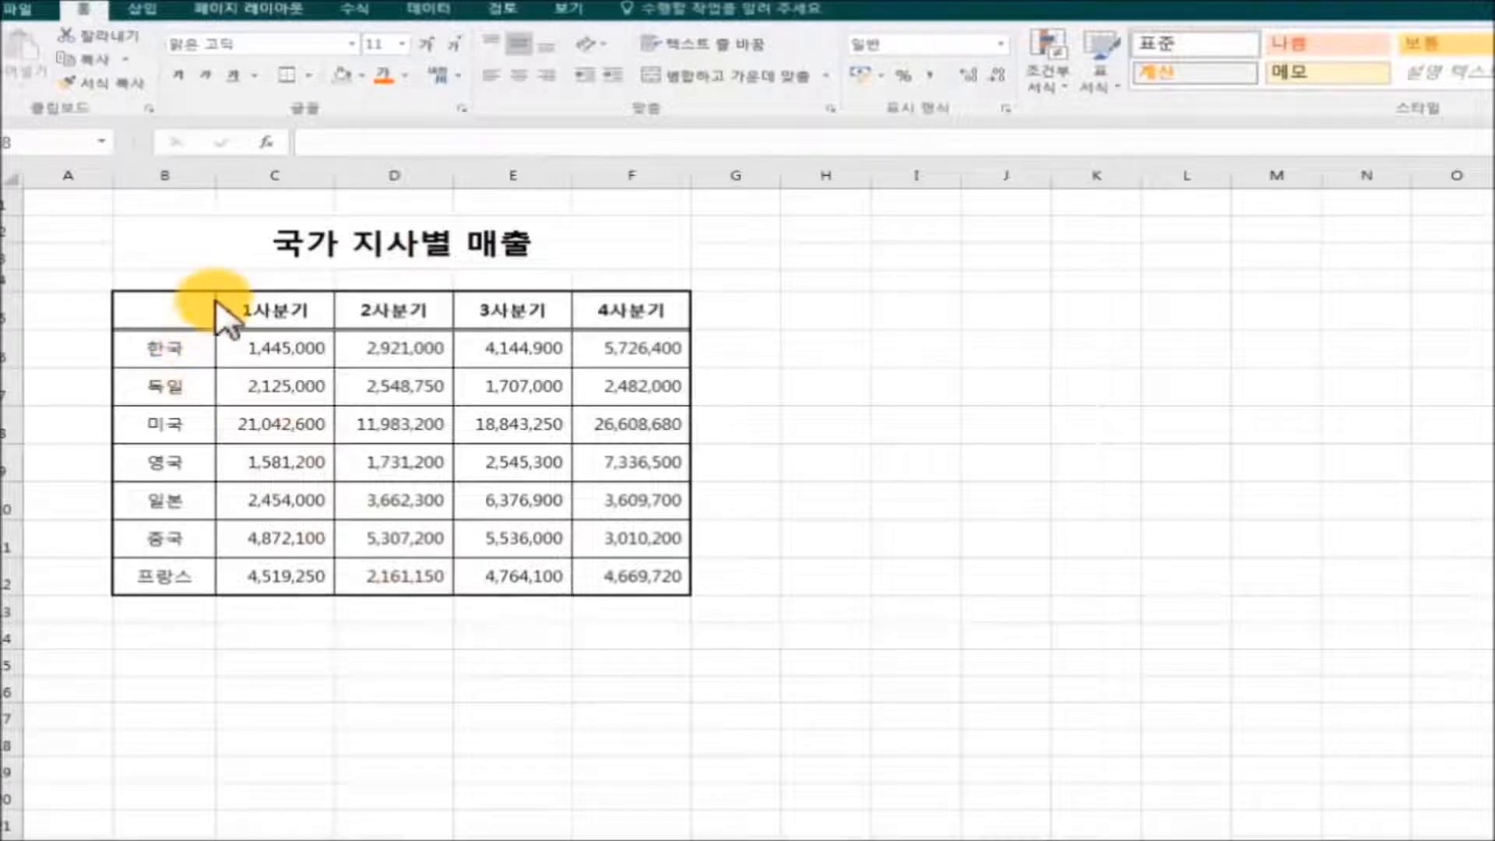
Examine the line styles and border positions in the detailed border settings for the country column B5:B12
{"action": "left_click_drag", "start_coordinate": [169, 314], "coordinate": [173, 586]}
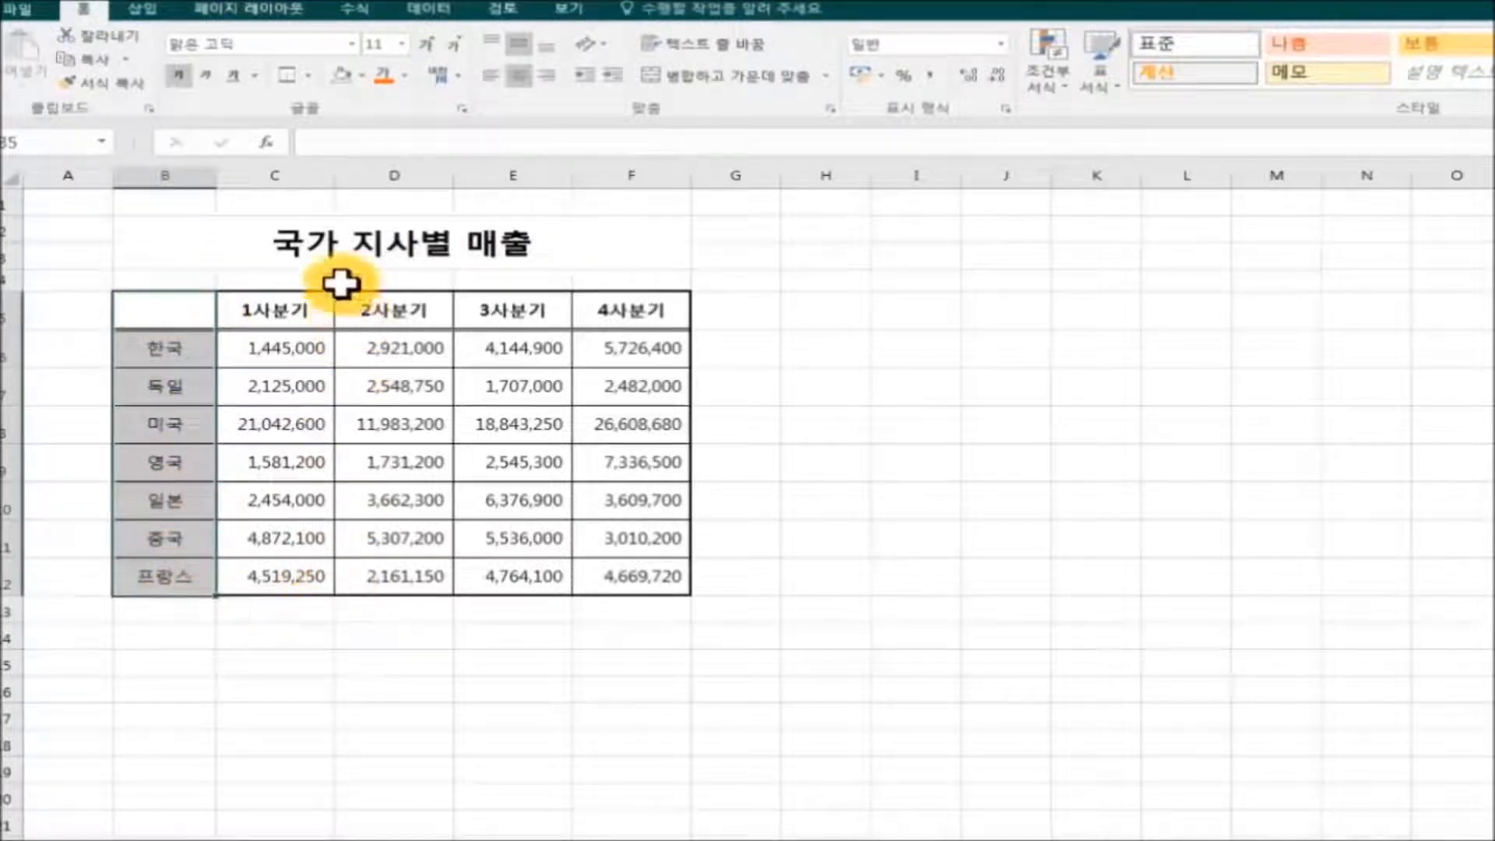
{"action": "left_click", "coordinate": [308, 76]}
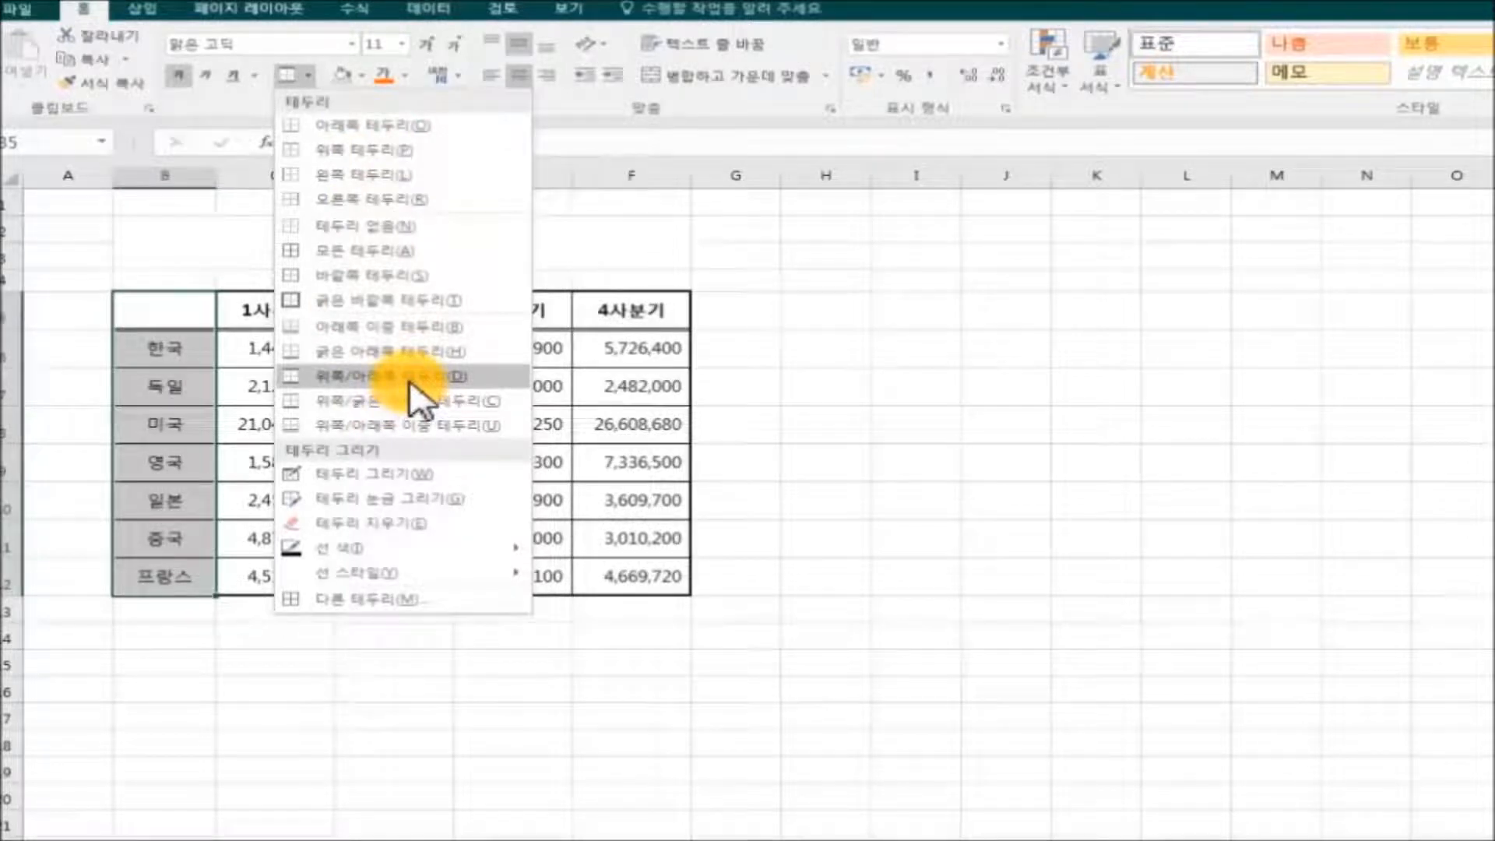
{"action": "left_click", "coordinate": [440, 601]}
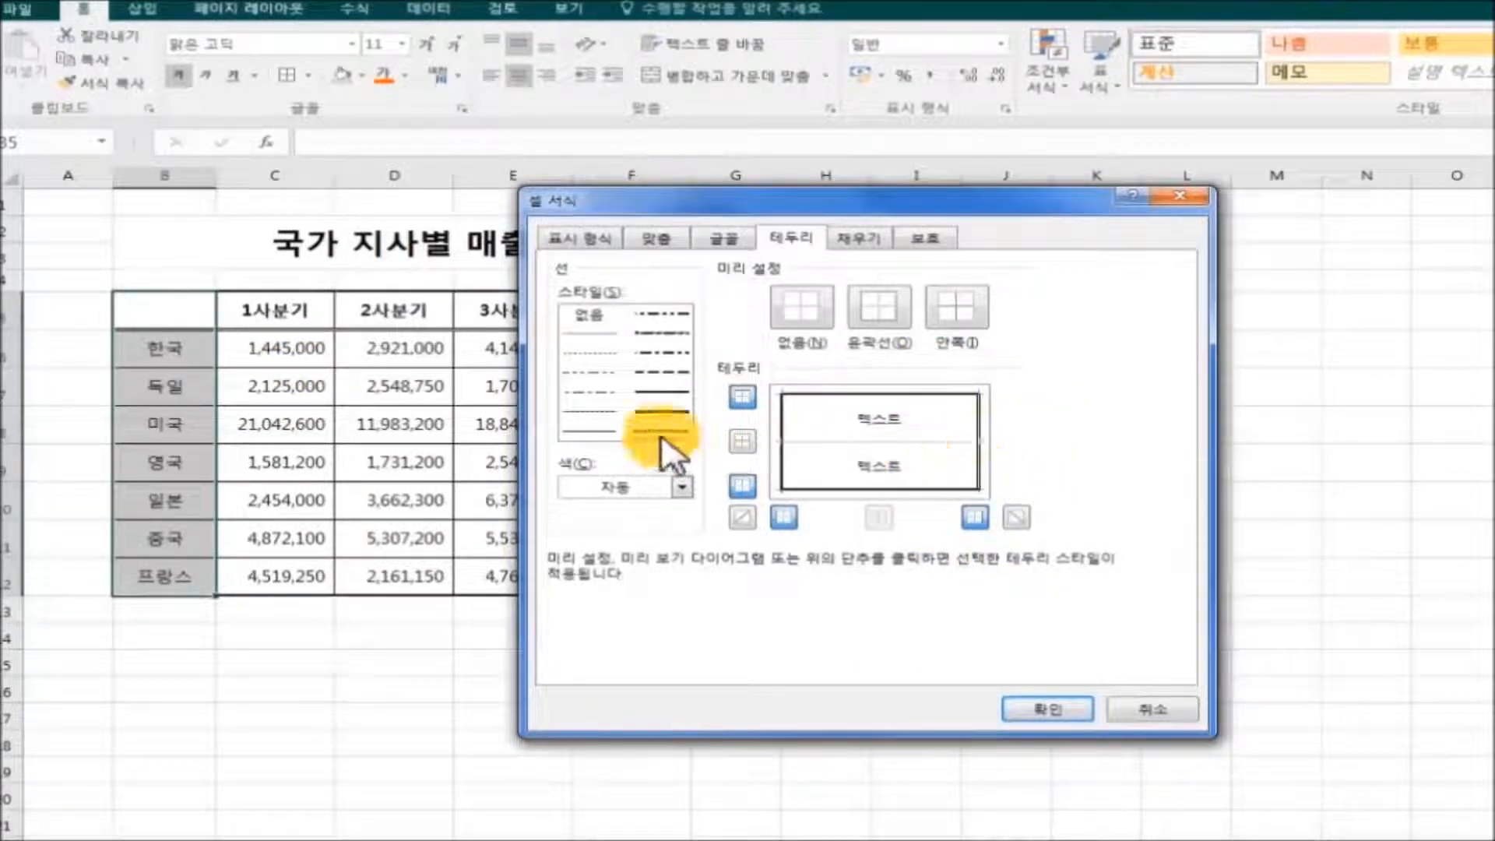
{"action": "left_click", "coordinate": [1043, 709]}
{"action": "left_click", "coordinate": [857, 692]}
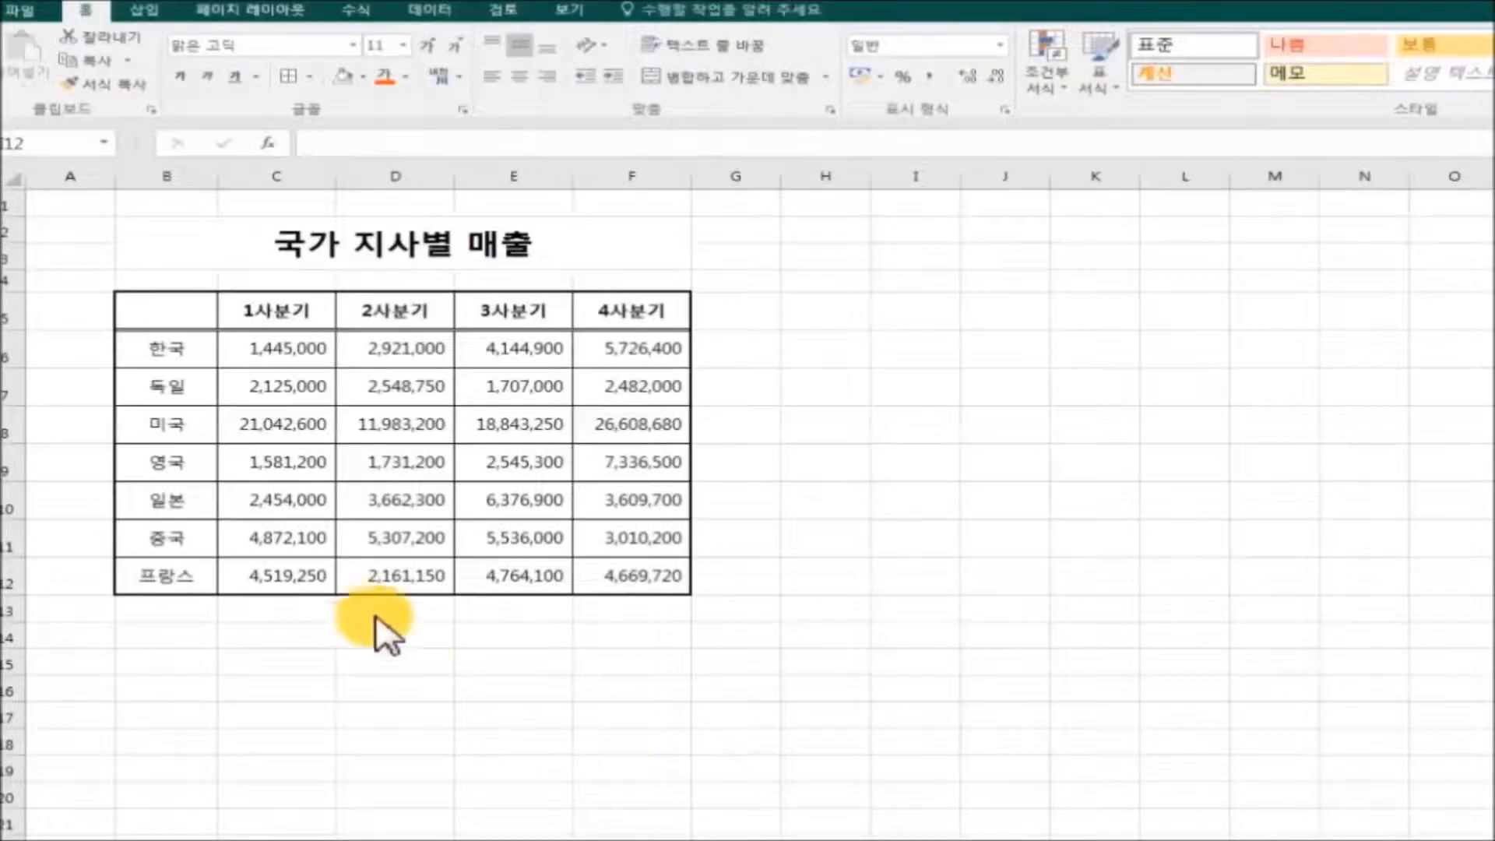
Choose the double line style and draw a double border between the country column and the first-quarter column, rows 5 to 12
{"action": "left_click", "coordinate": [171, 308]}
{"action": "left_click_drag", "start_coordinate": [171, 308], "coordinate": [167, 580]}
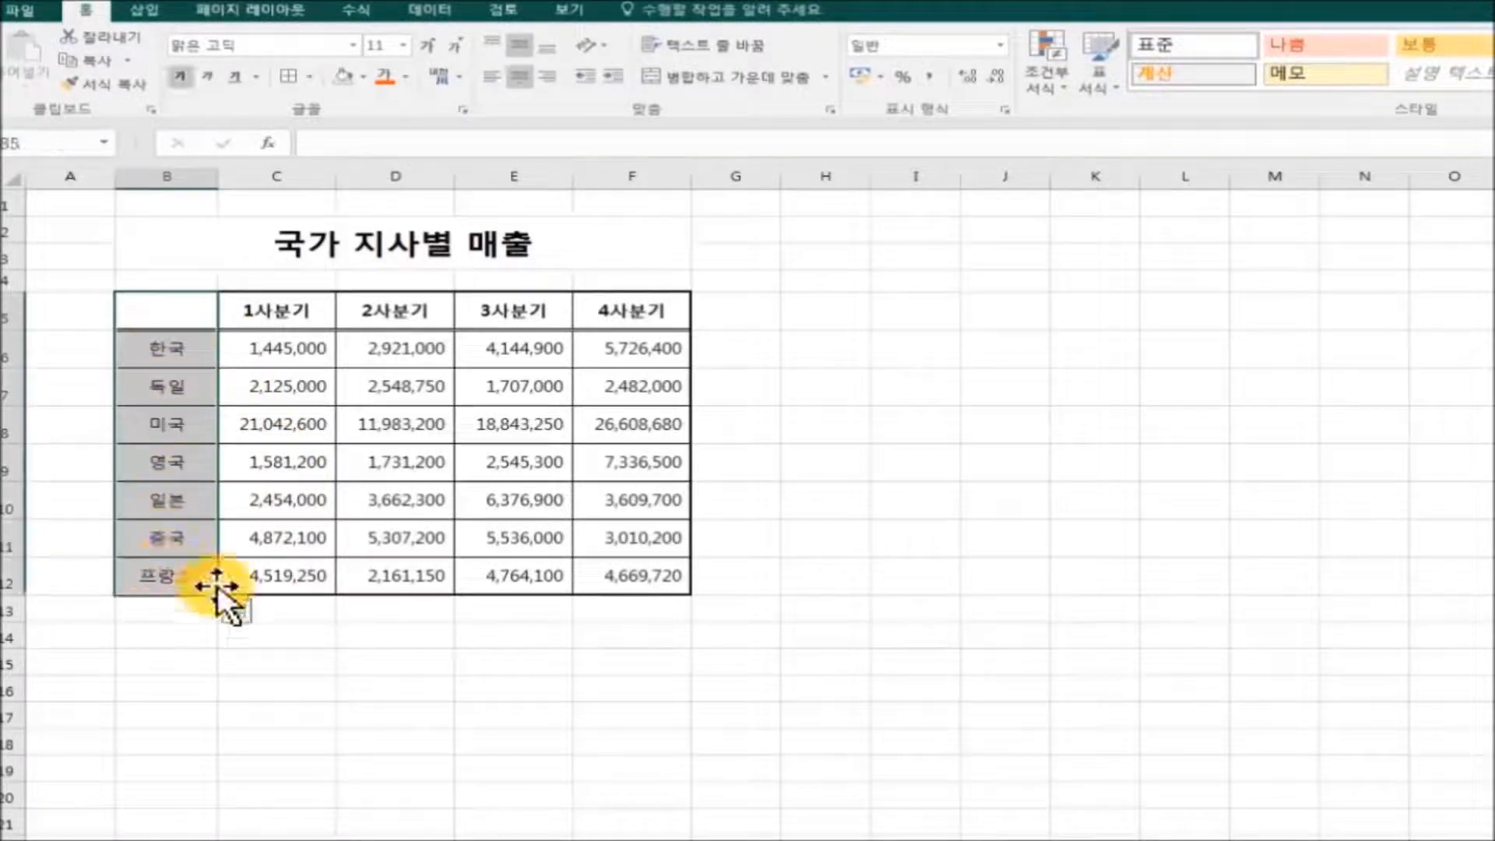
{"action": "left_click", "coordinate": [312, 76]}
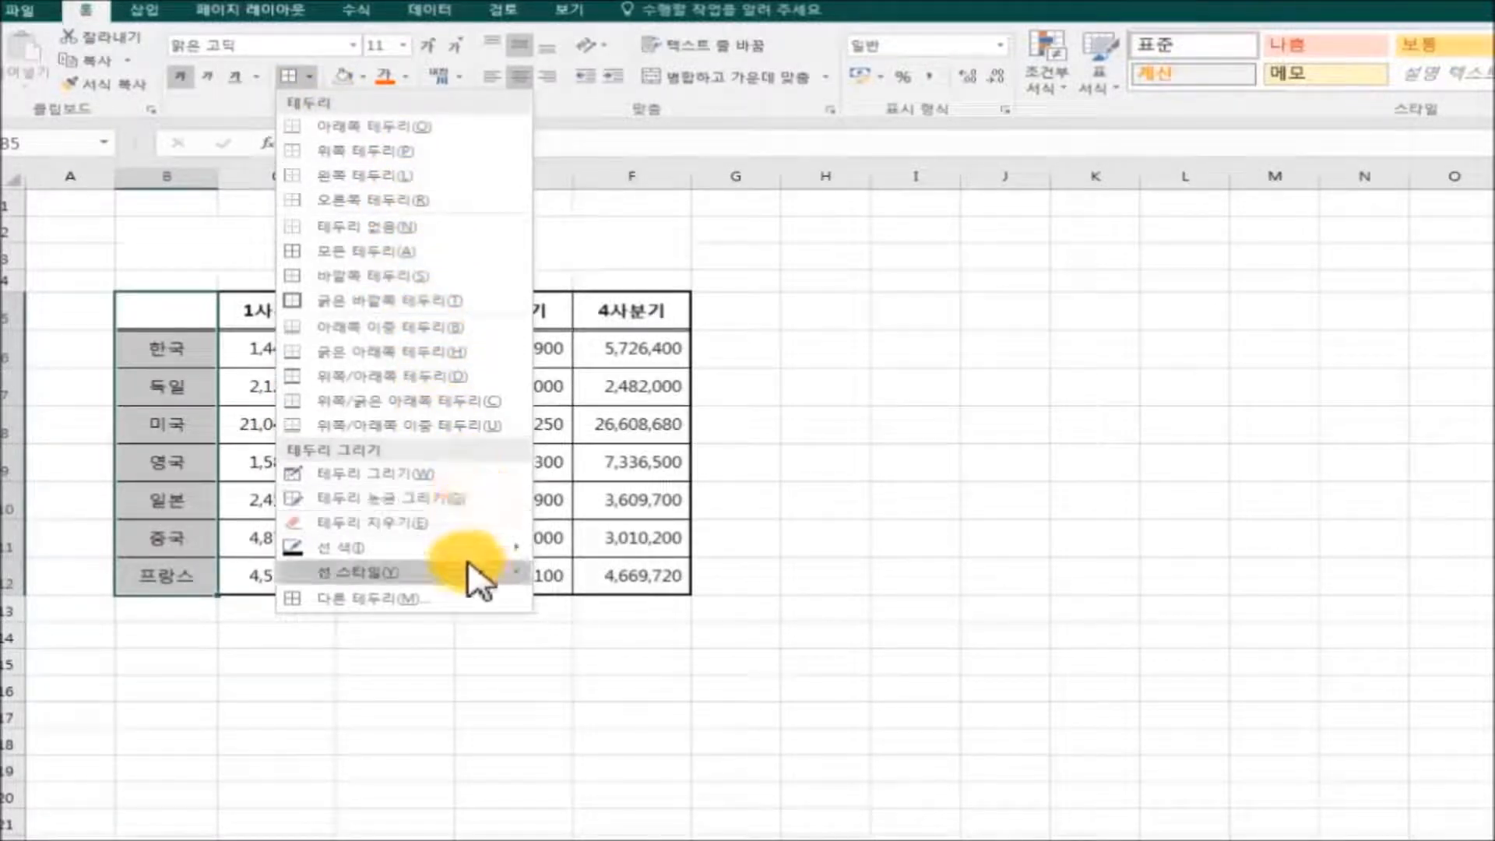
{"action": "mouse_move", "coordinate": [468, 574]}
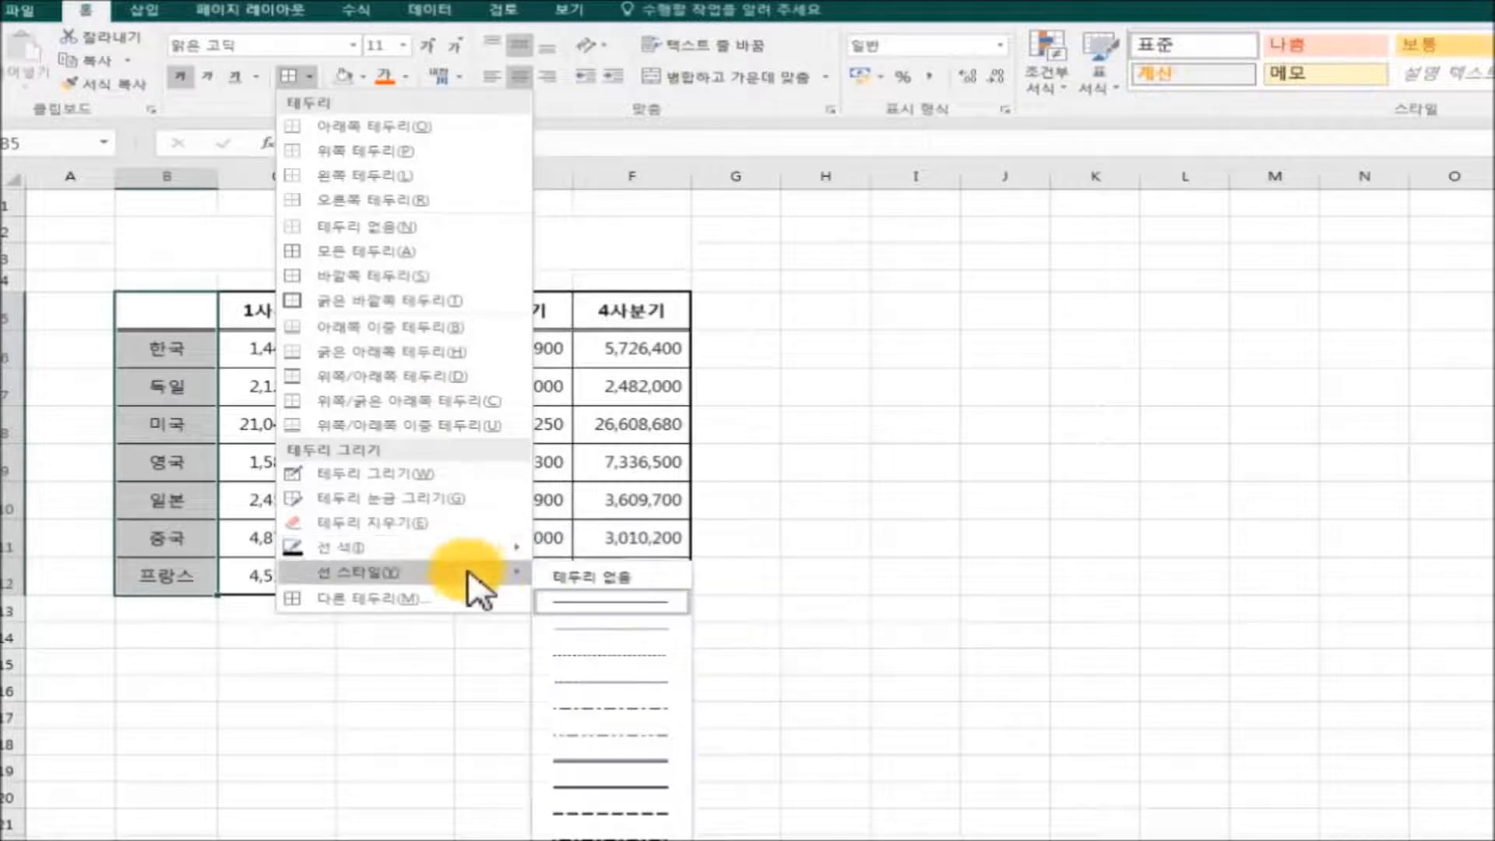
{"action": "left_click", "coordinate": [623, 762]}
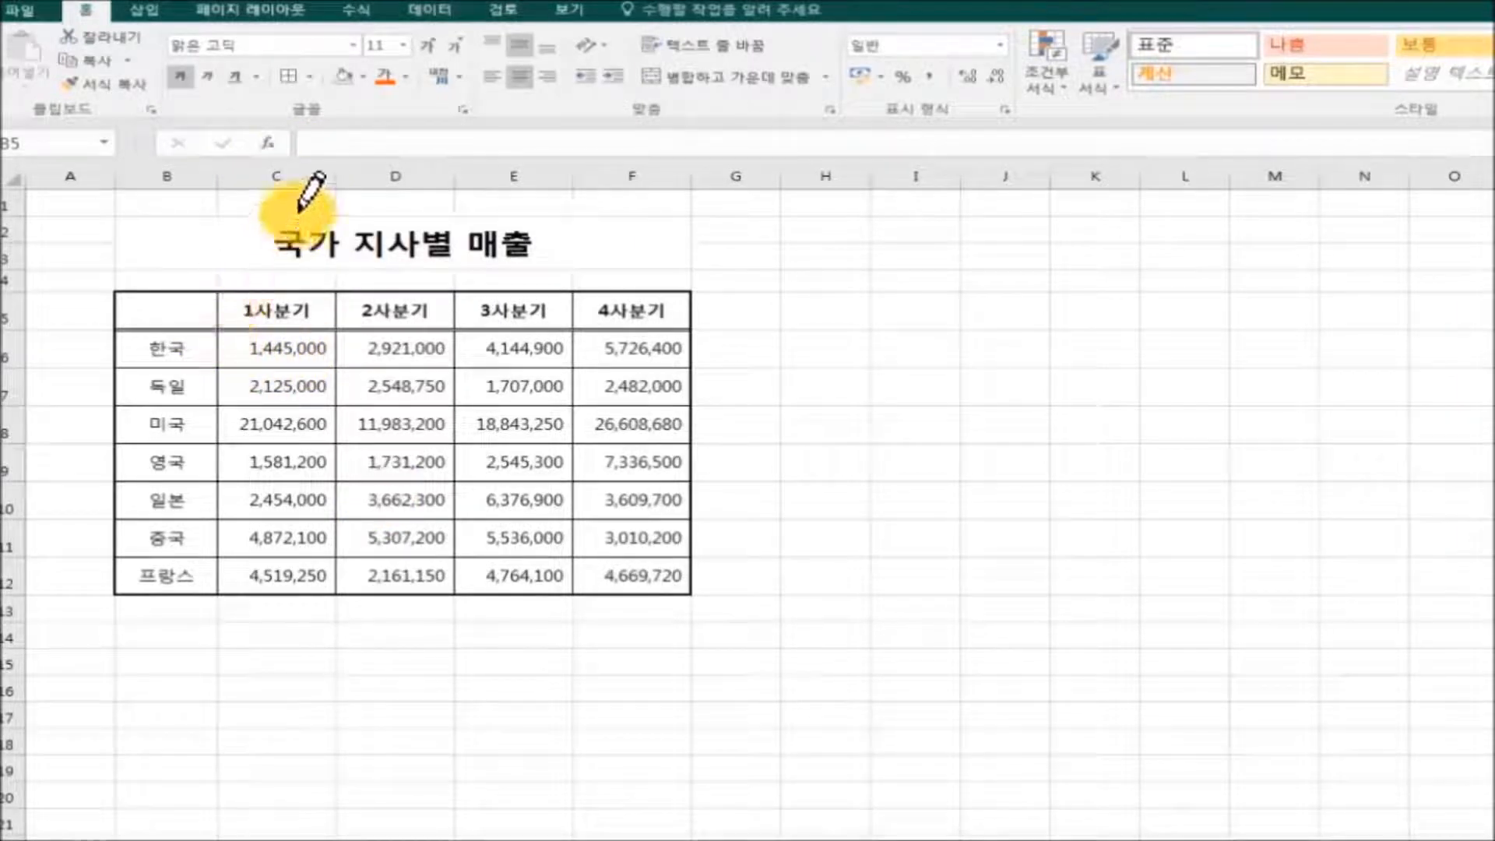
{"action": "left_click_drag", "start_coordinate": [221, 295], "coordinate": [224, 583]}
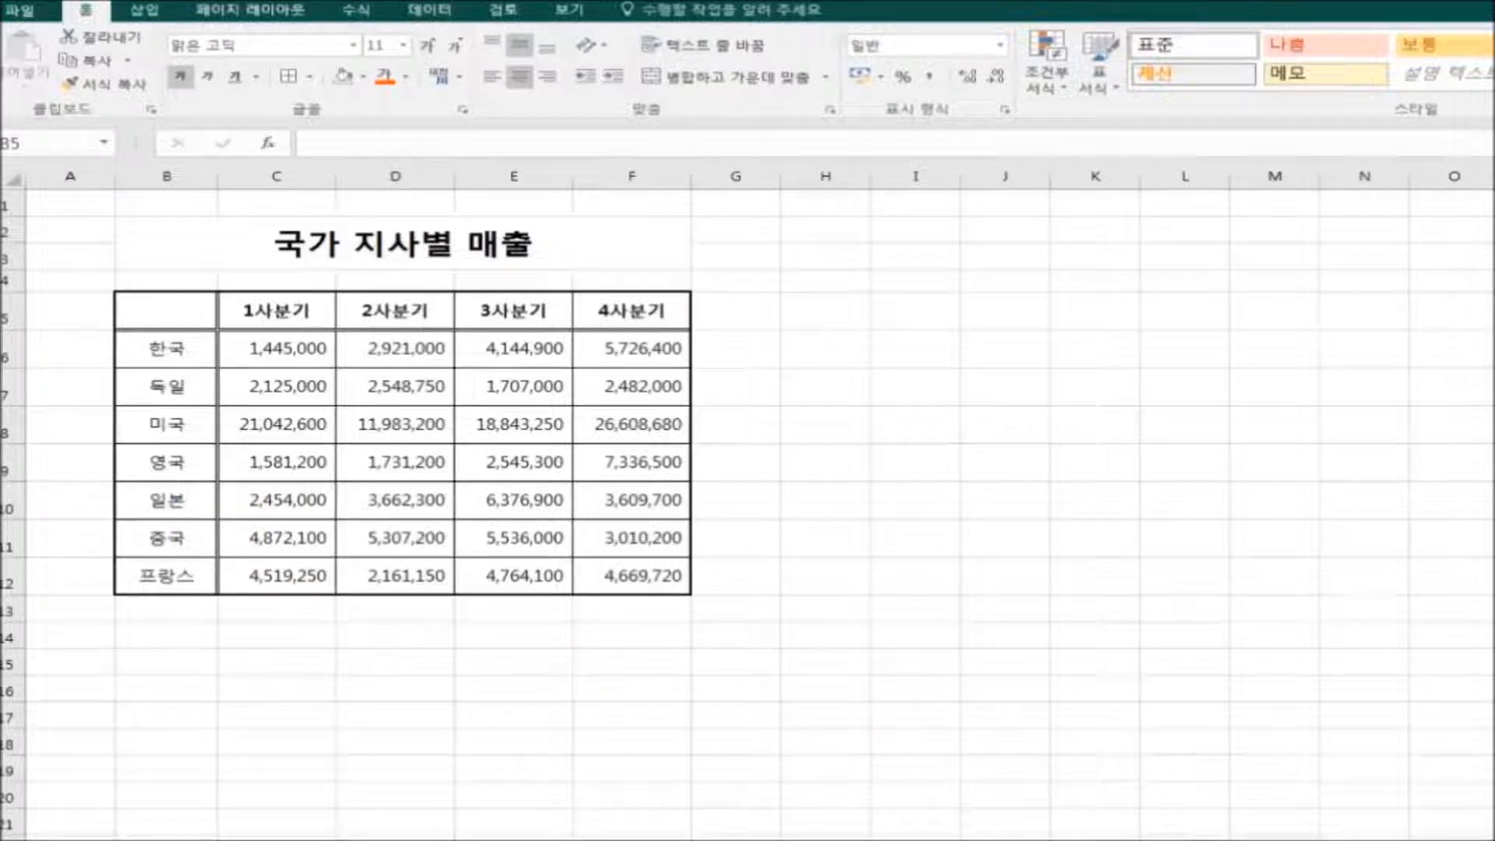
{"action": "left_click", "coordinate": [168, 411]}
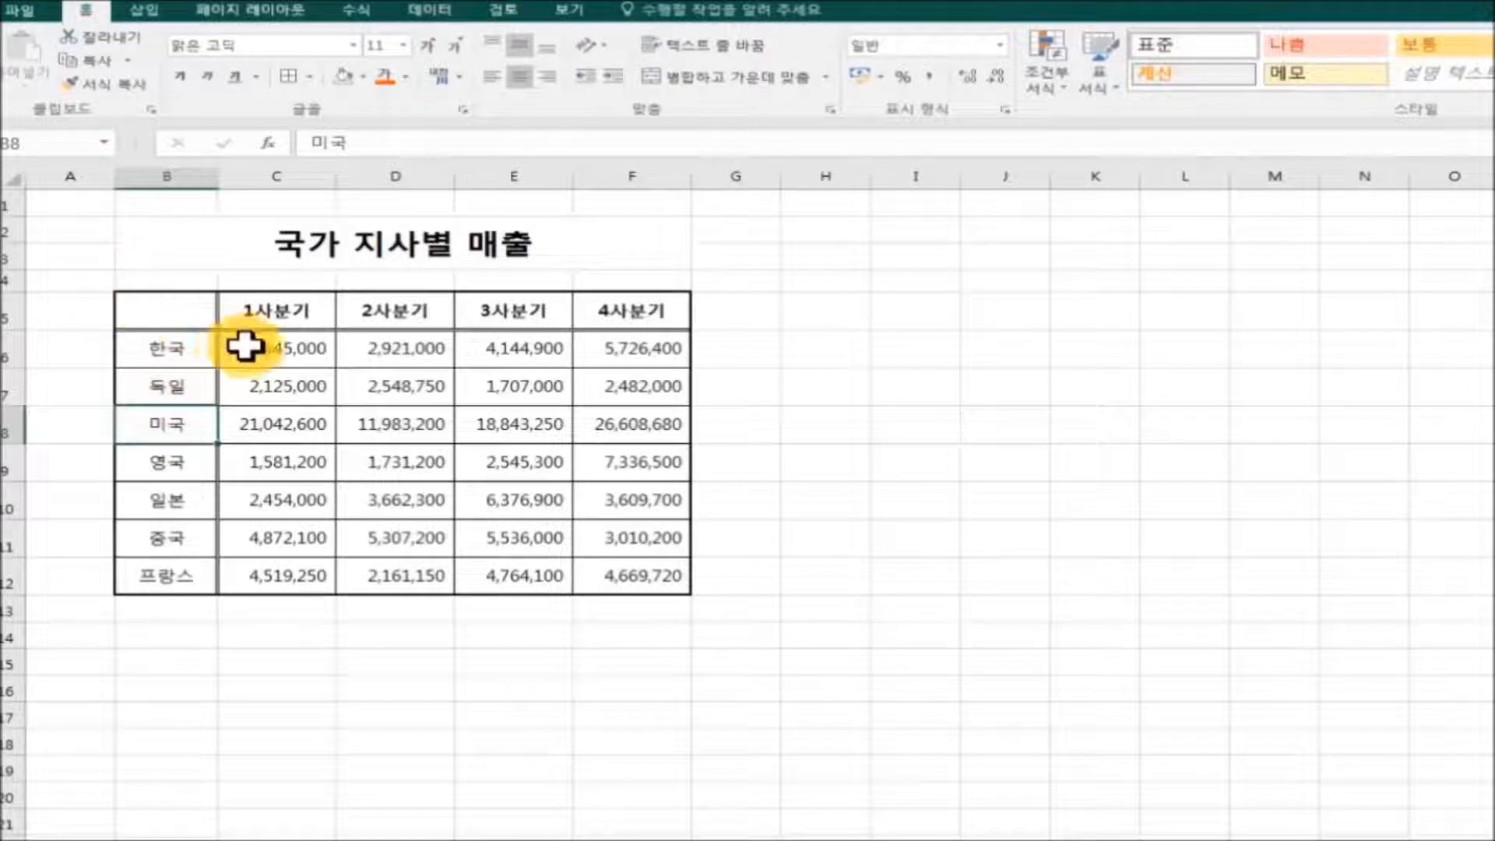
Add a diagonal border from upper left to lower right in the empty header cell B5
{"action": "left_click", "coordinate": [196, 321]}
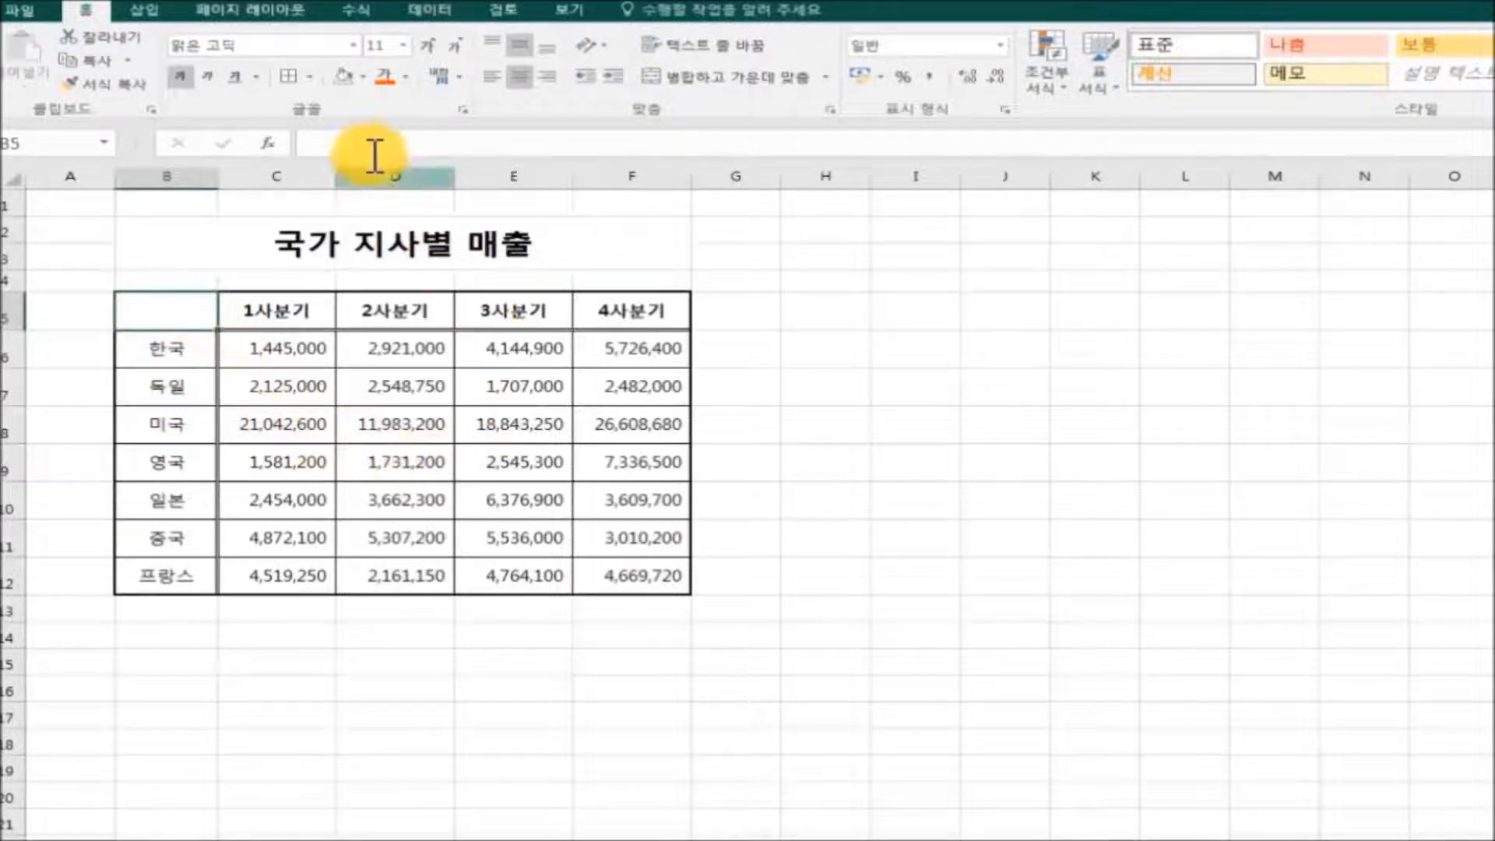
{"action": "left_click", "coordinate": [309, 77]}
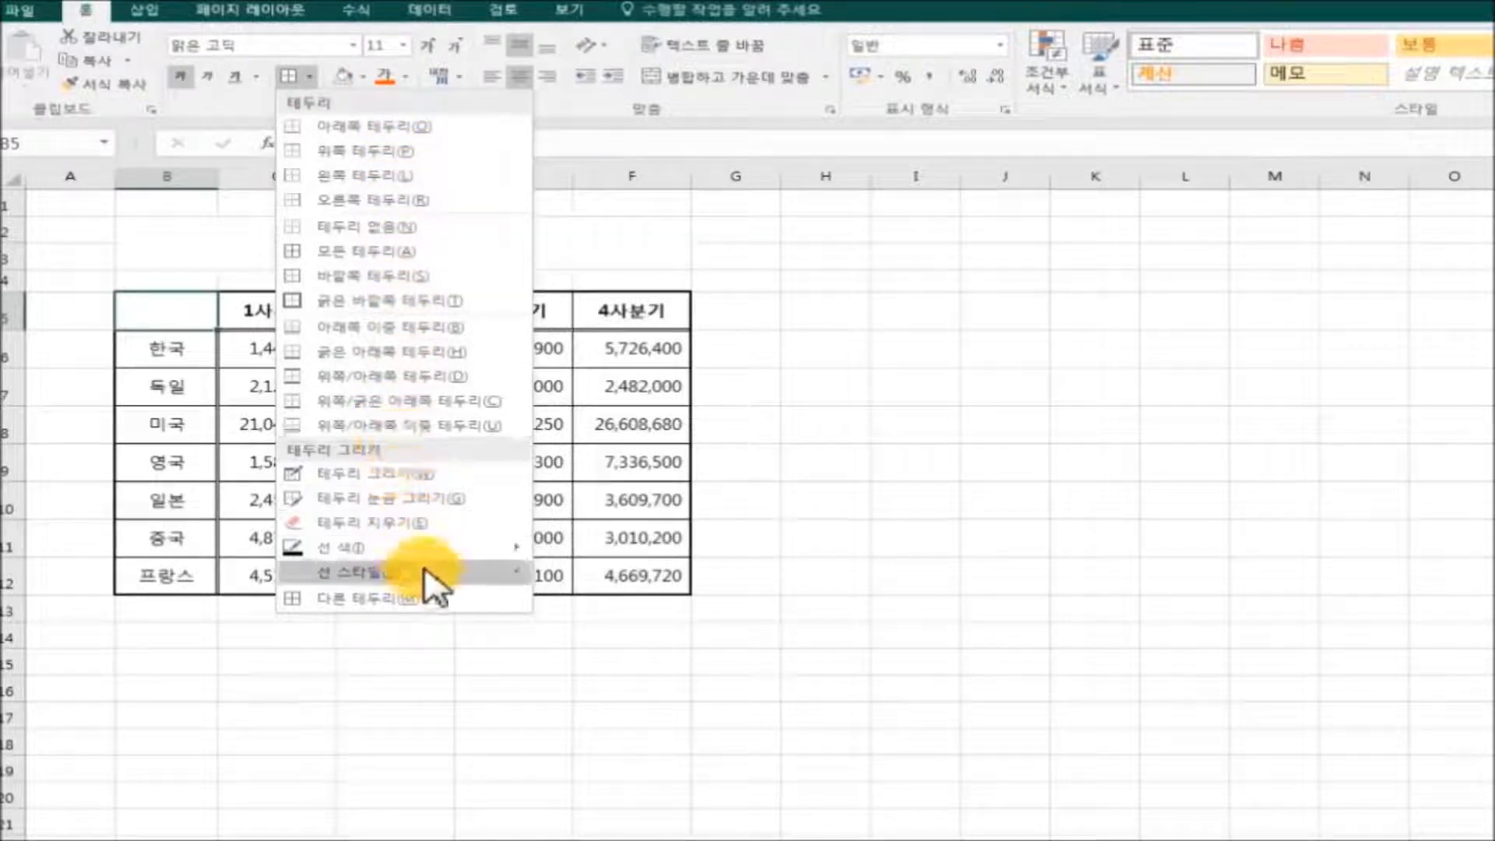
{"action": "left_click", "coordinate": [427, 602]}
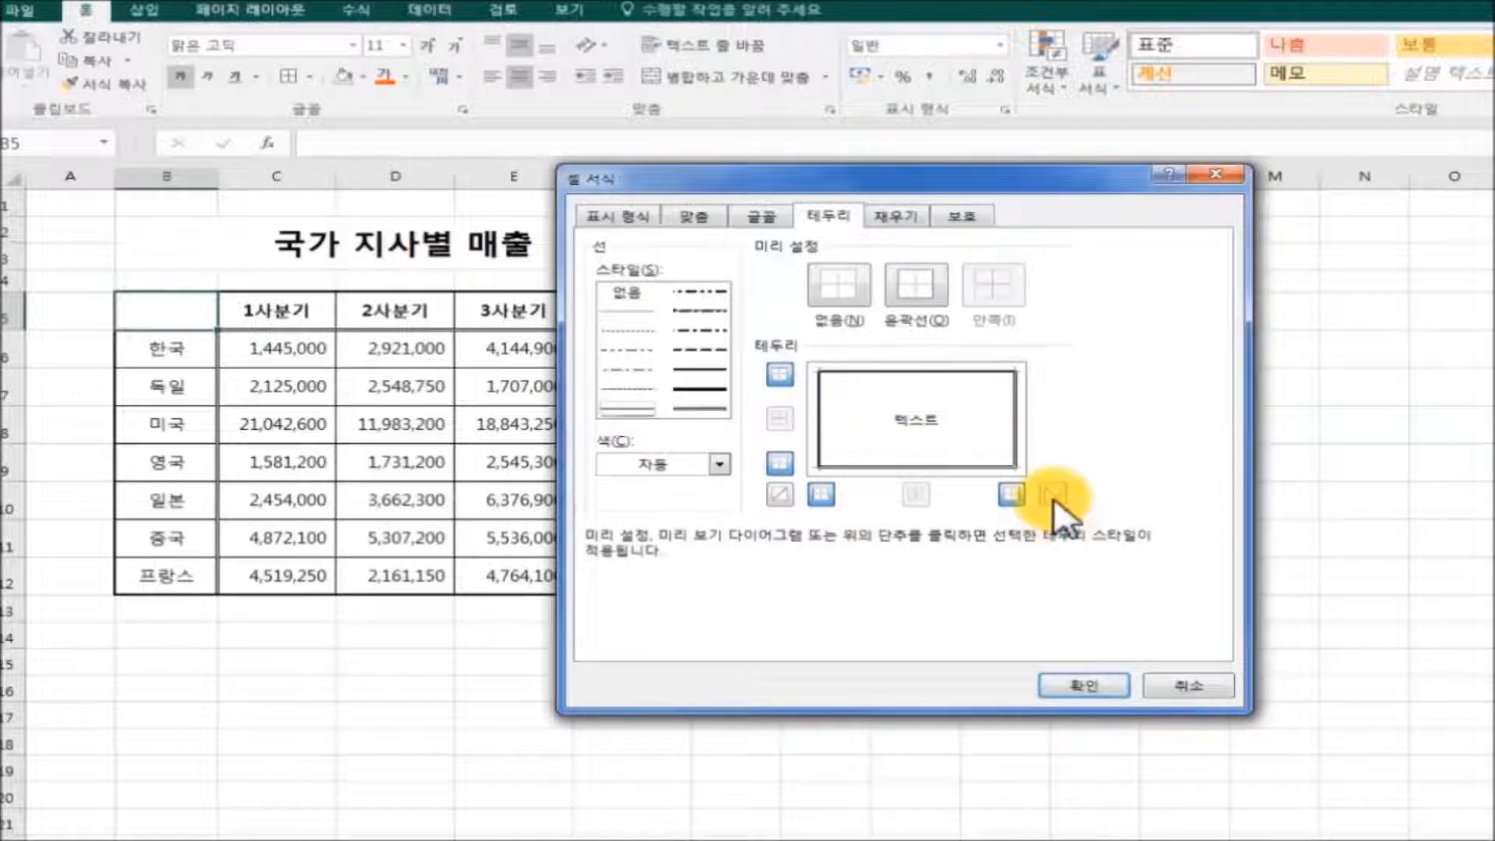
{"action": "left_click", "coordinate": [1071, 687]}
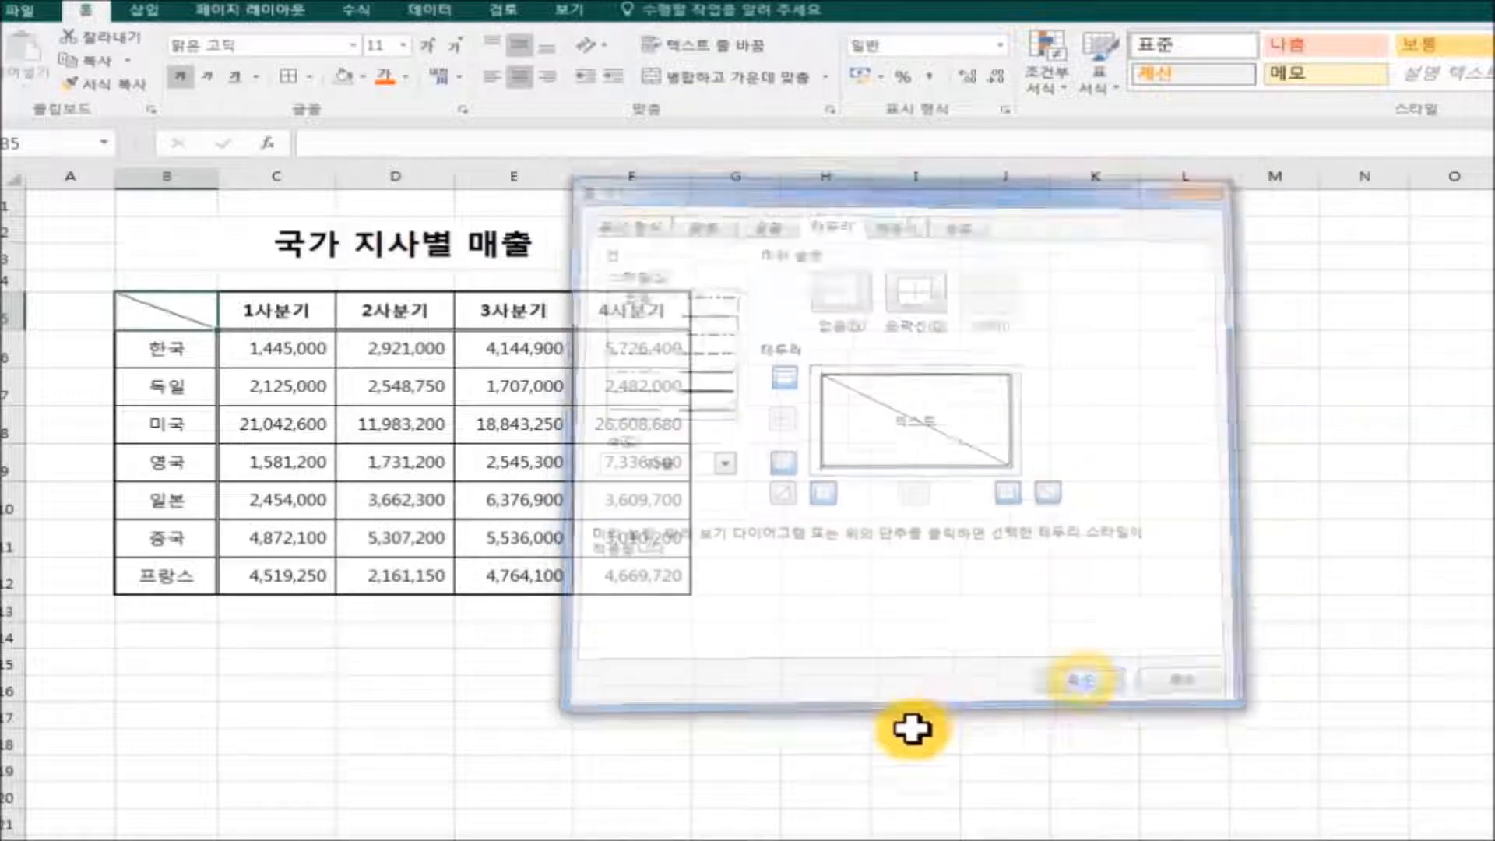
{"action": "left_click", "coordinate": [752, 692]}
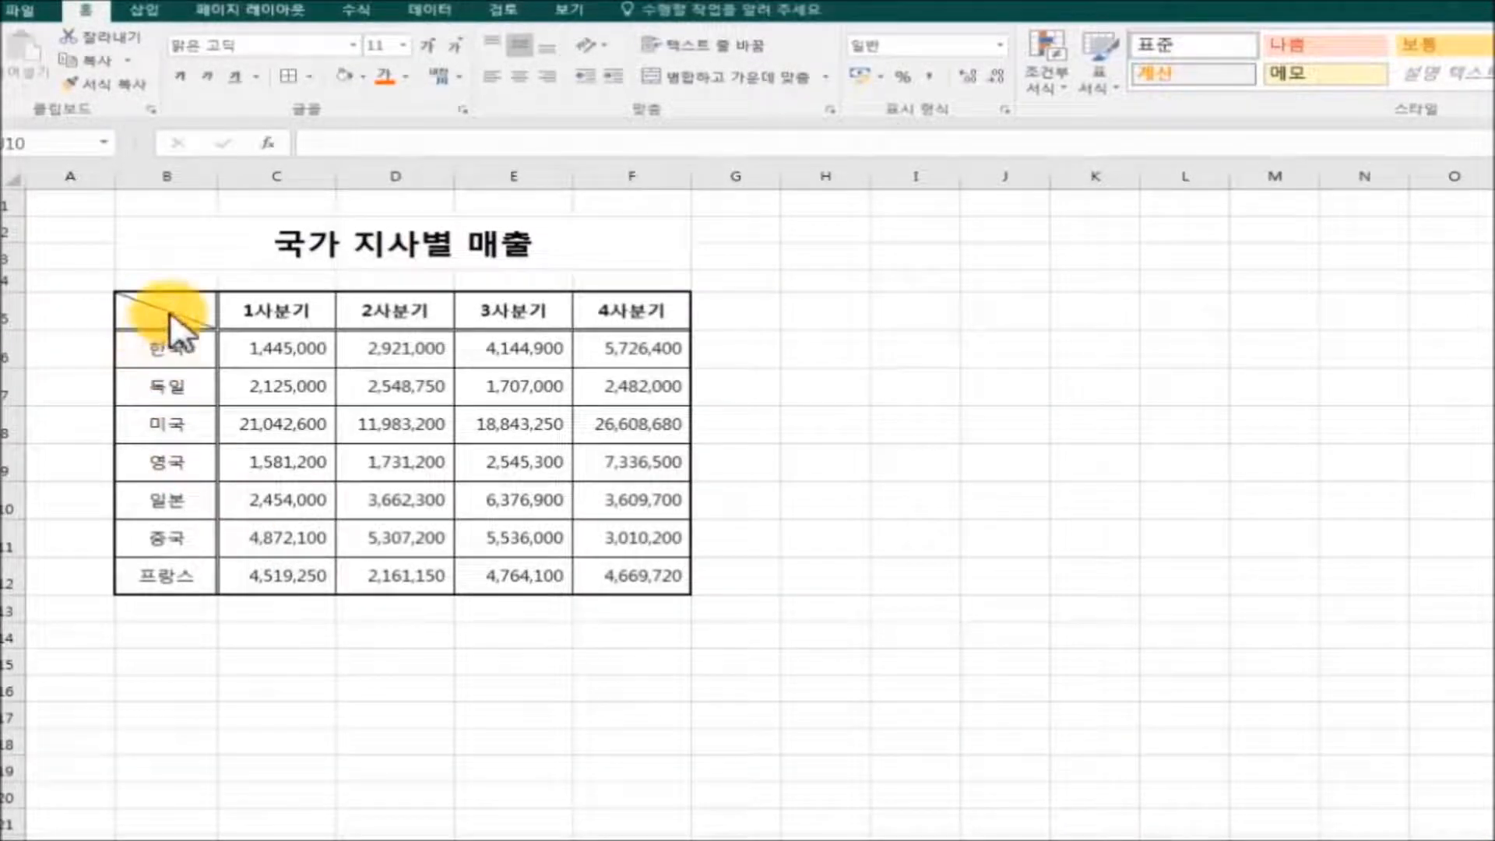
Remove all borders (테두리 없음) from the sales table B5:F12
{"action": "mouse_move", "coordinate": [148, 320]}
{"action": "left_mouse_down"}
{"action": "mouse_move", "coordinate": [328, 324]}
{"action": "mouse_move", "coordinate": [660, 481]}
{"action": "mouse_move", "coordinate": [654, 574]}
{"action": "left_mouse_up"}
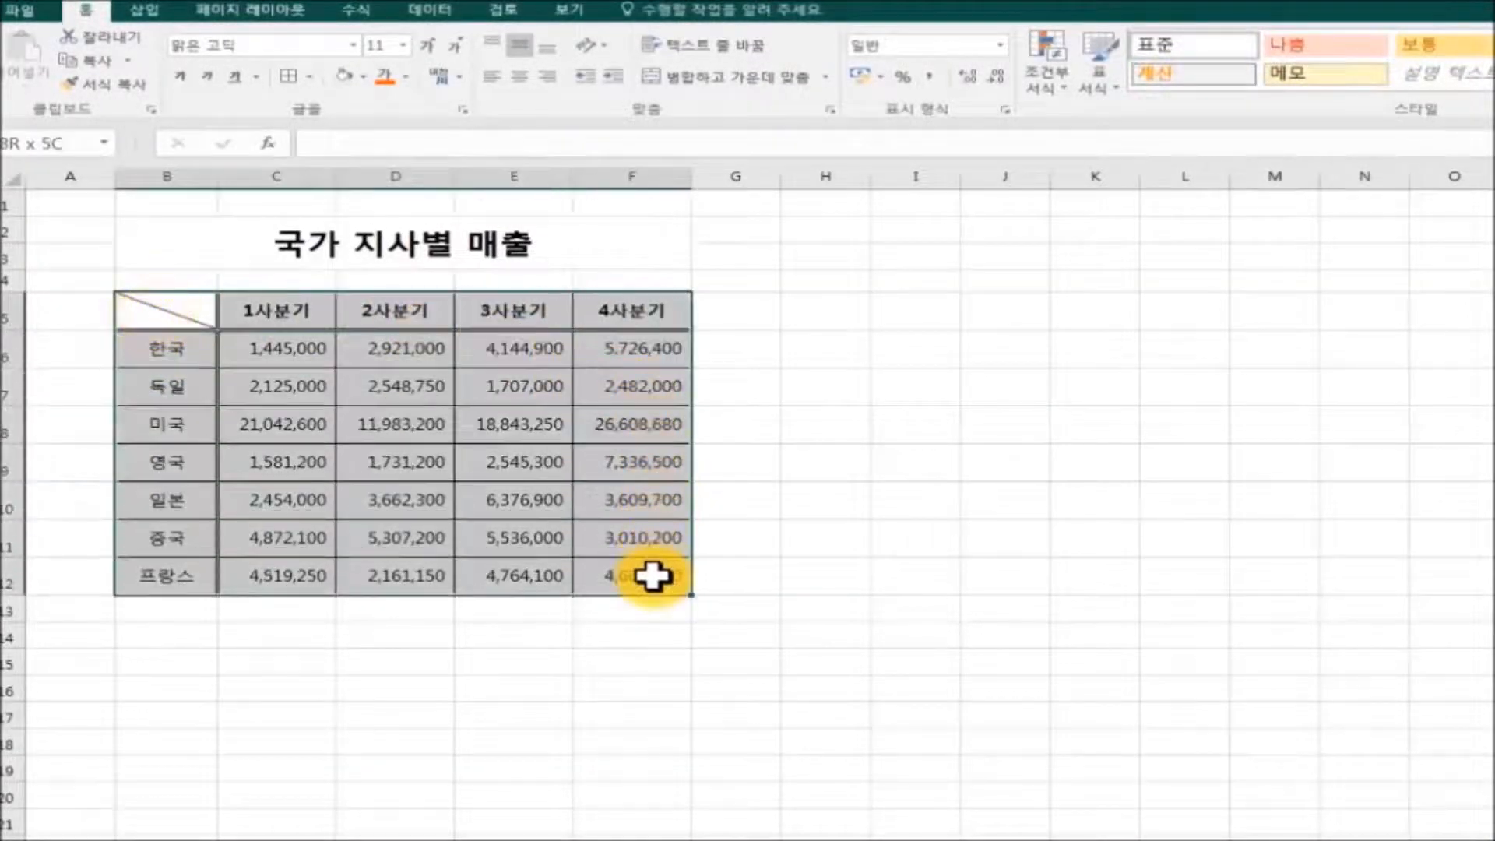
{"action": "left_click", "coordinate": [310, 77]}
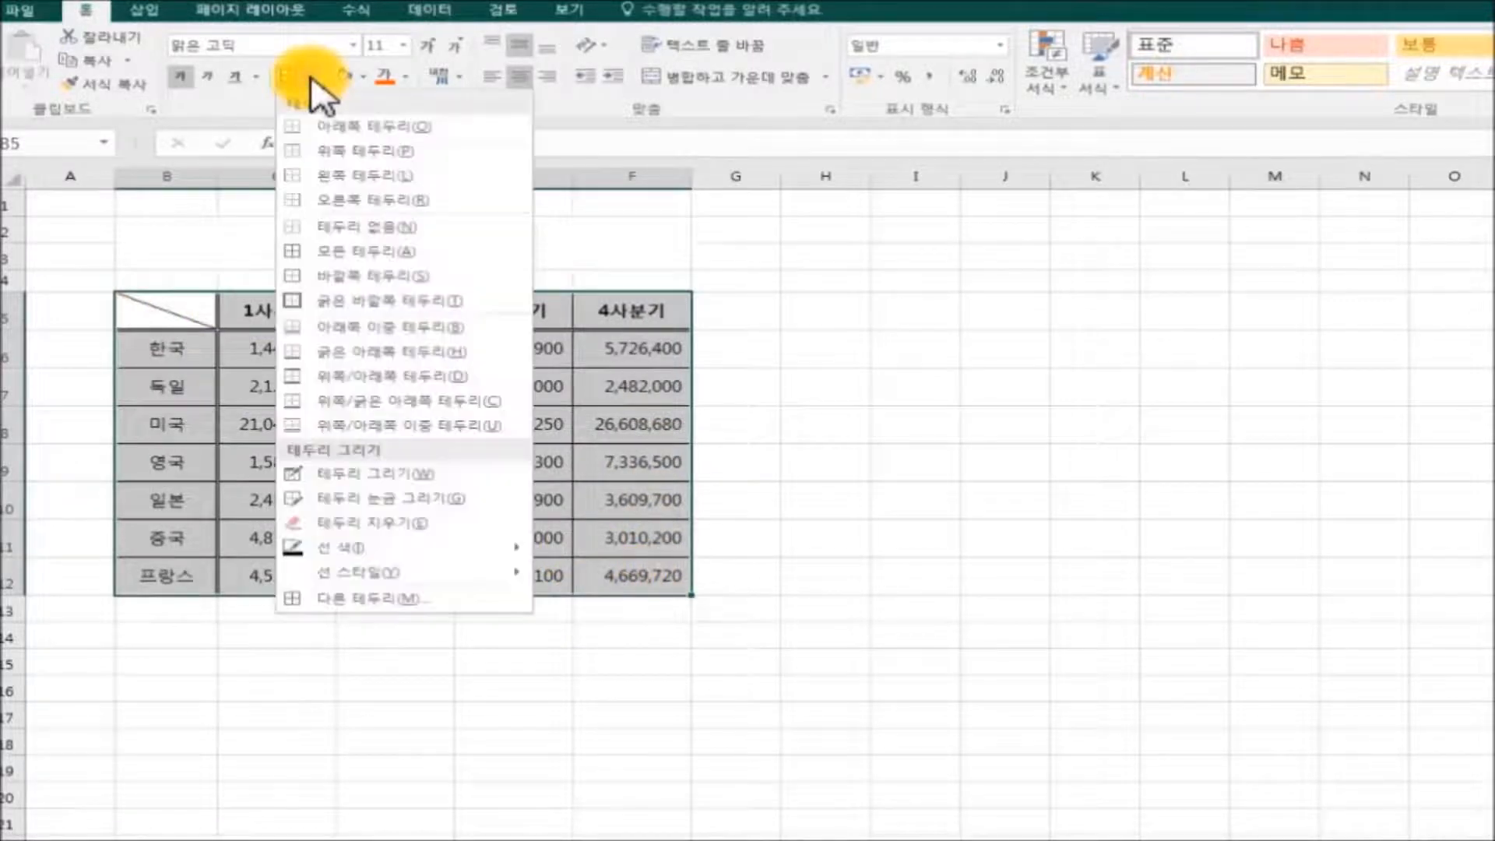
{"action": "left_click", "coordinate": [484, 231]}
{"action": "left_click", "coordinate": [1016, 539]}
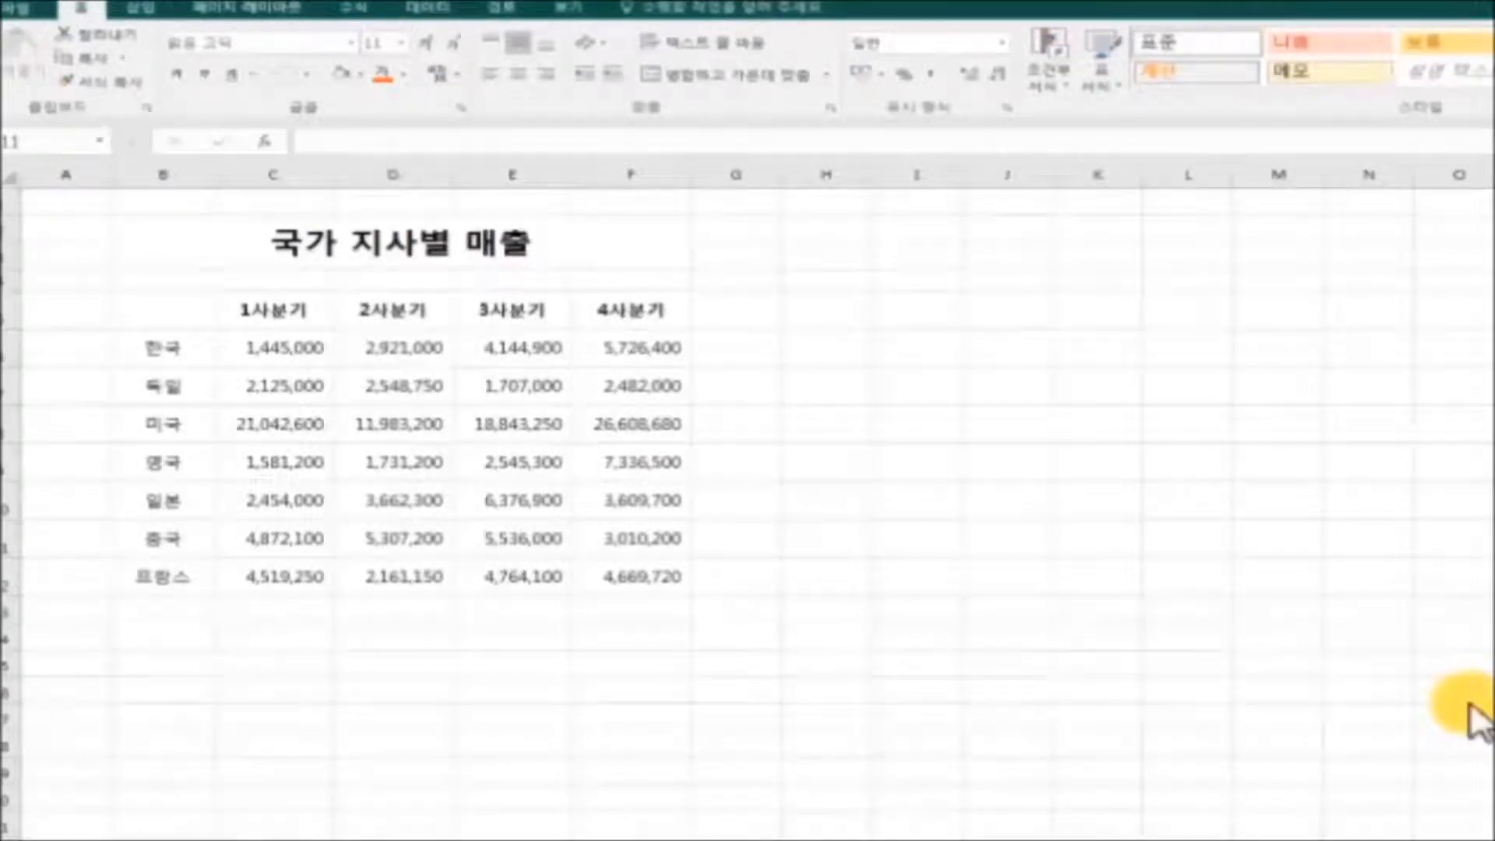
Fill the header row B5:F5 with light blue
{"action": "left_click_drag", "start_coordinate": [147, 306], "coordinate": [637, 320]}
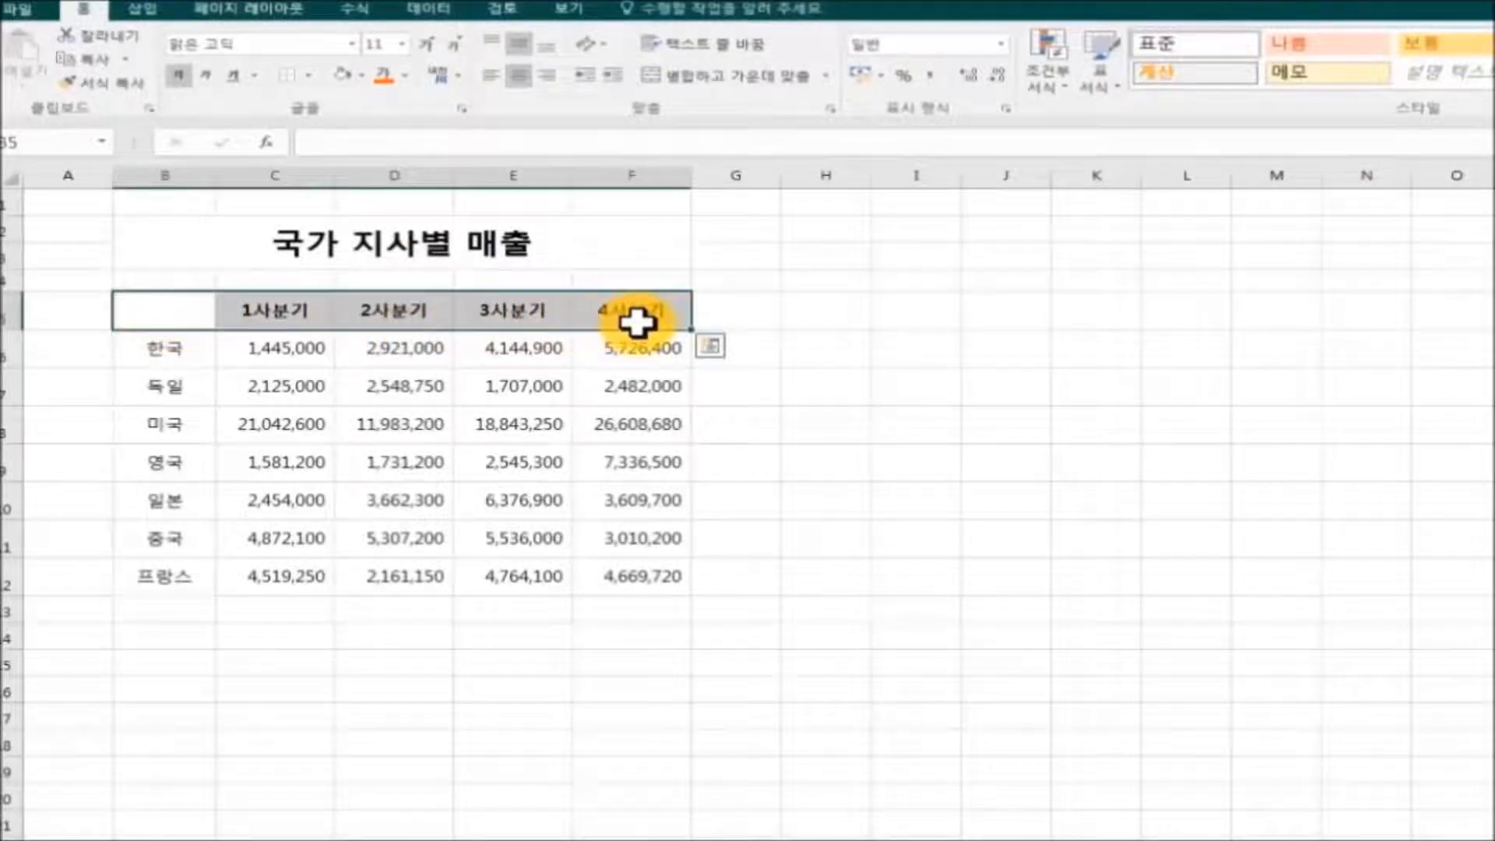
{"action": "left_click", "coordinate": [363, 77]}
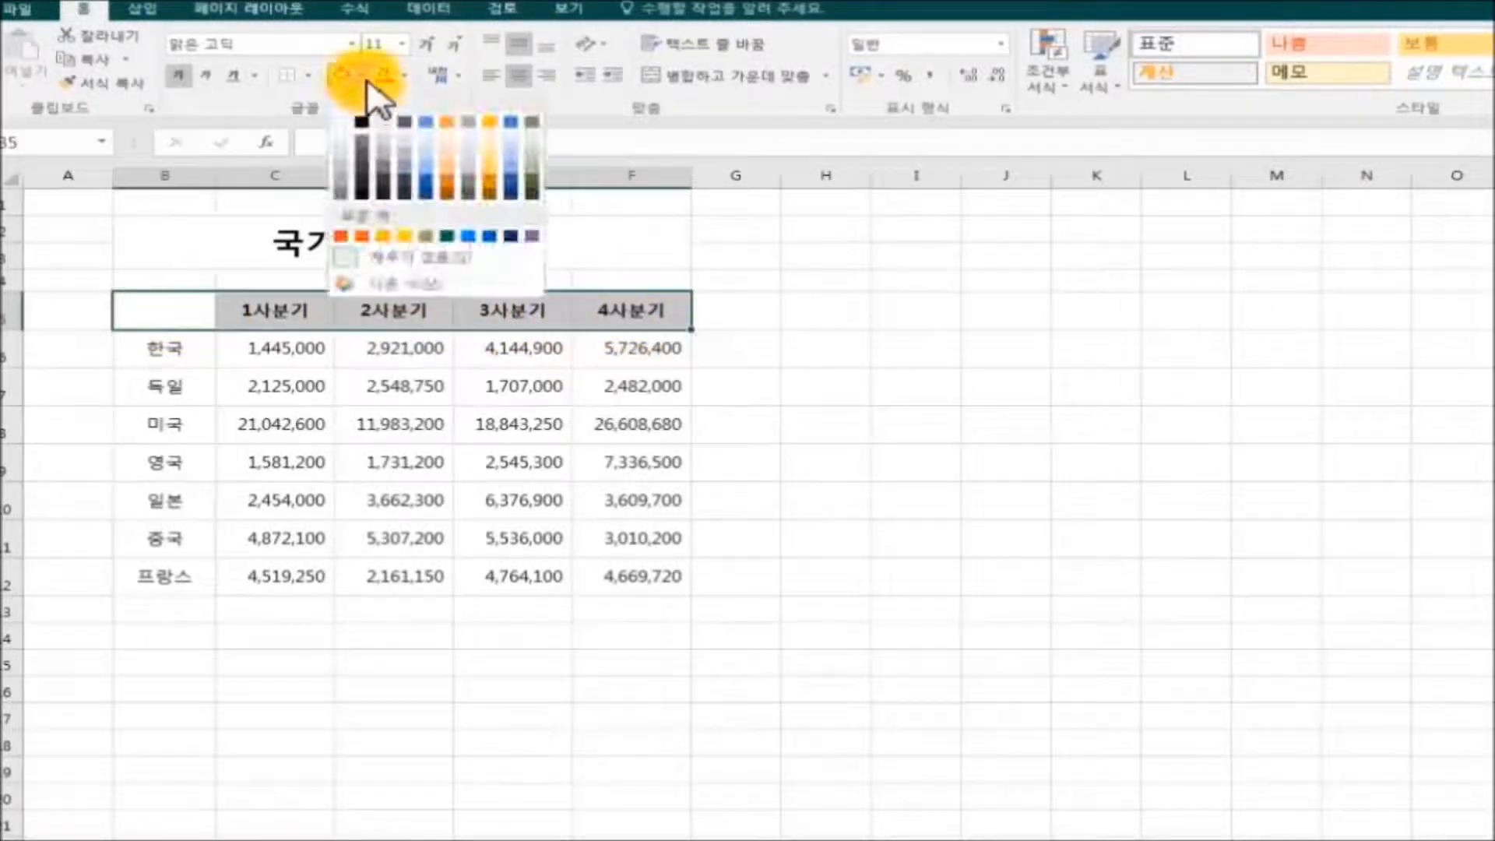
{"action": "left_click", "coordinate": [514, 156]}
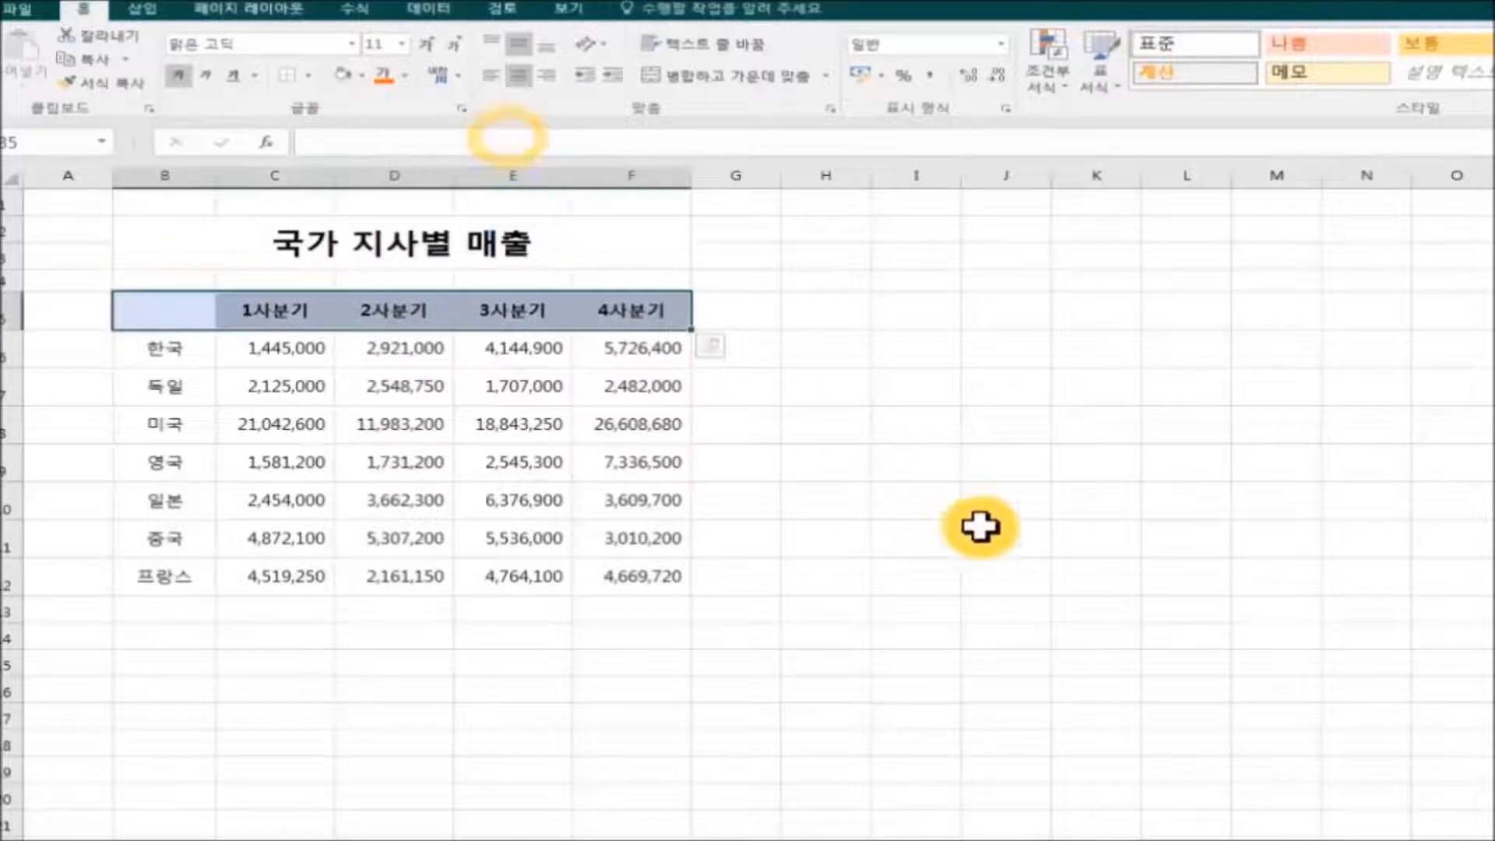
{"action": "left_click", "coordinate": [1013, 538]}
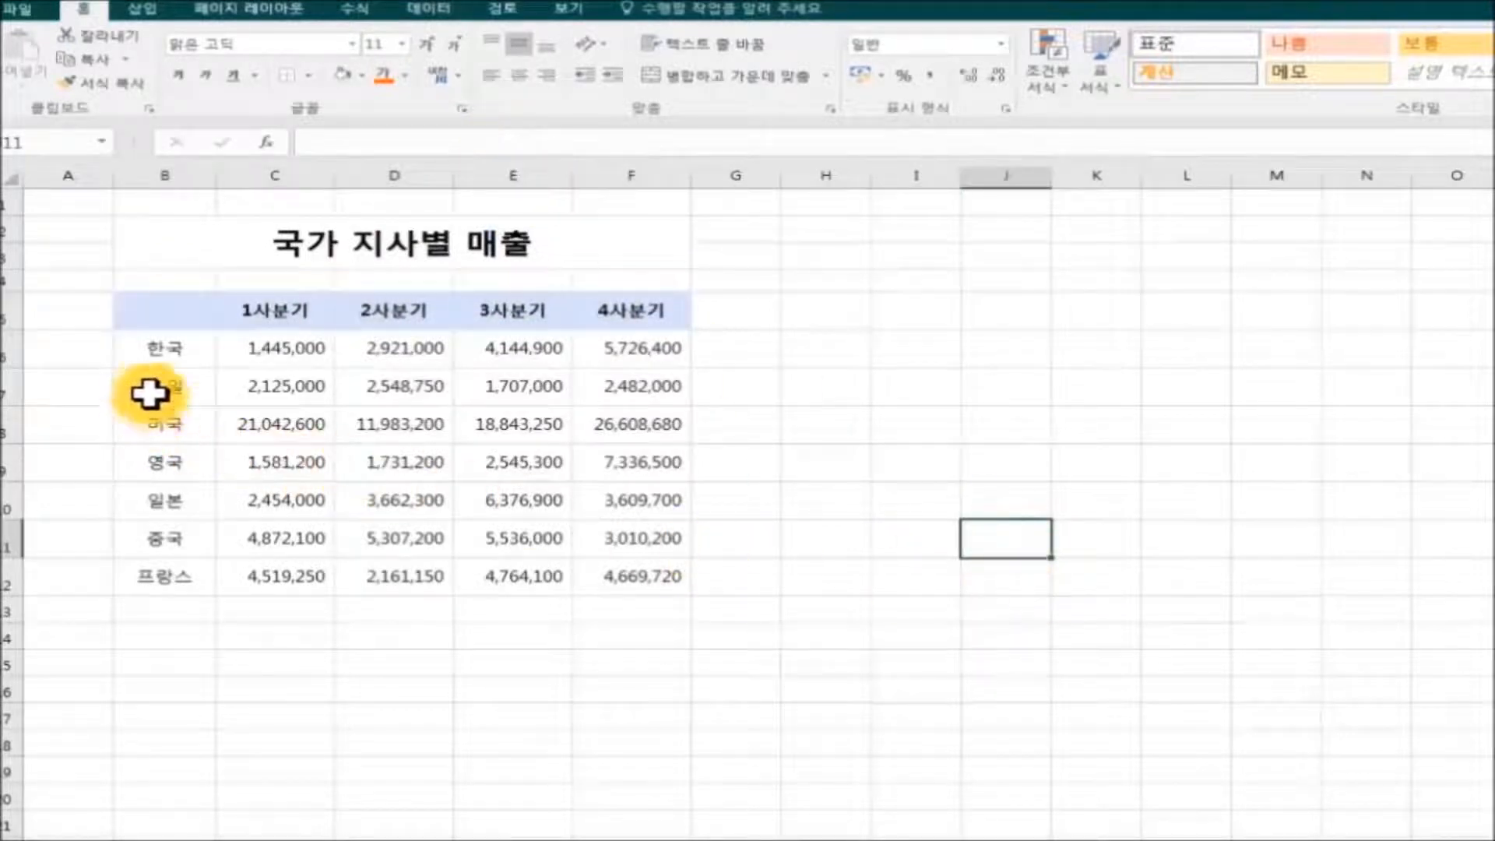
{"action": "left_click", "coordinate": [818, 549]}
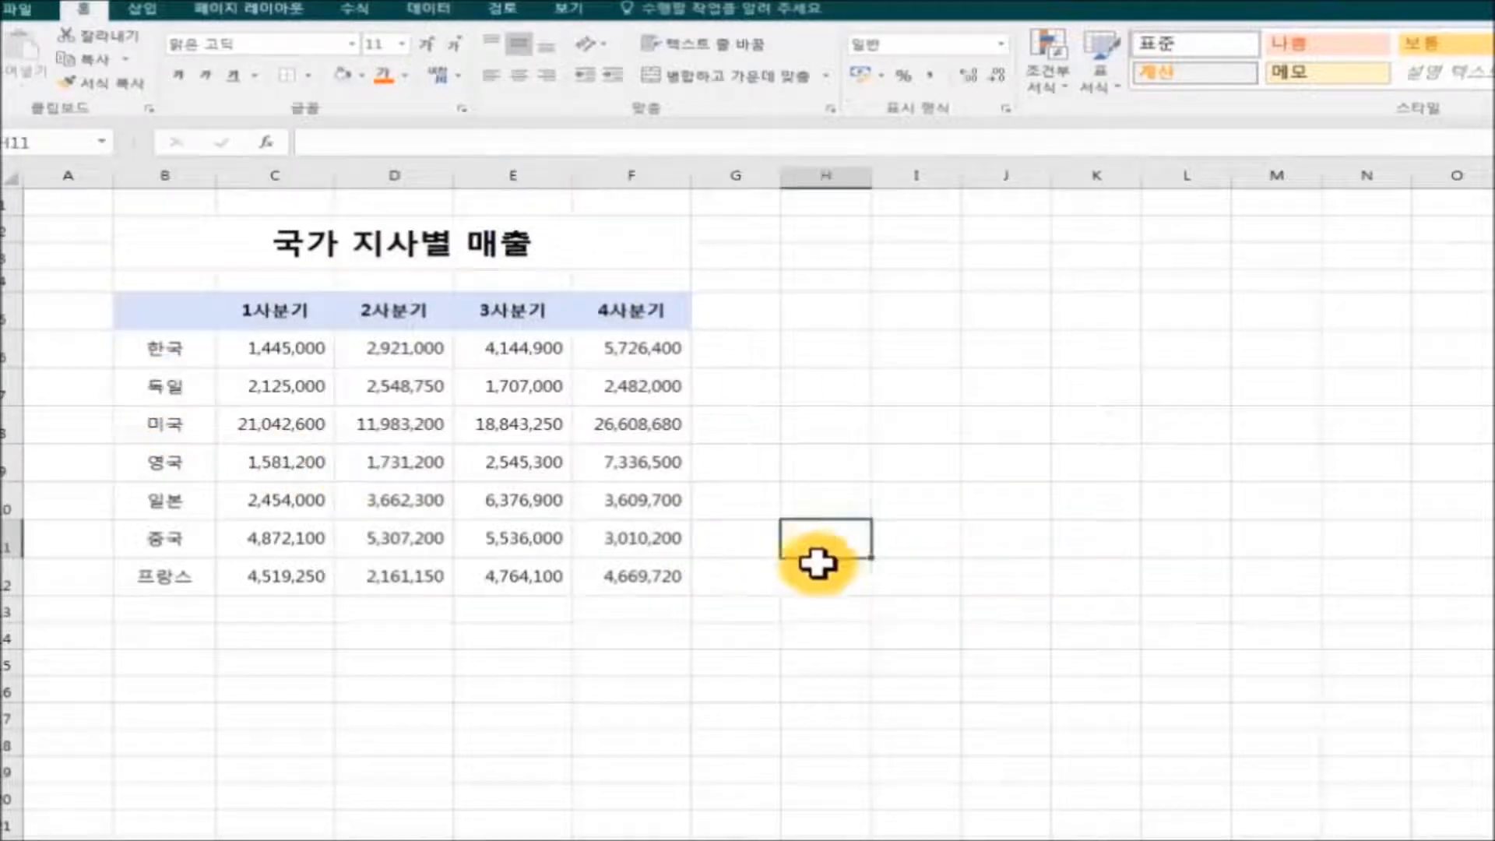
Fill the alternating data rows 한국, 미국, 일본 and 프랑스 (B:F in rows 6, 8, 10 and 12) with light green
{"action": "left_click", "coordinate": [175, 349]}
{"action": "left_click_drag", "start_coordinate": [176, 349], "coordinate": [630, 348]}
{"action": "left_click_drag", "start_coordinate": [160, 501], "coordinate": [616, 499]}
{"action": "left_click_drag", "start_coordinate": [157, 575], "coordinate": [626, 572]}
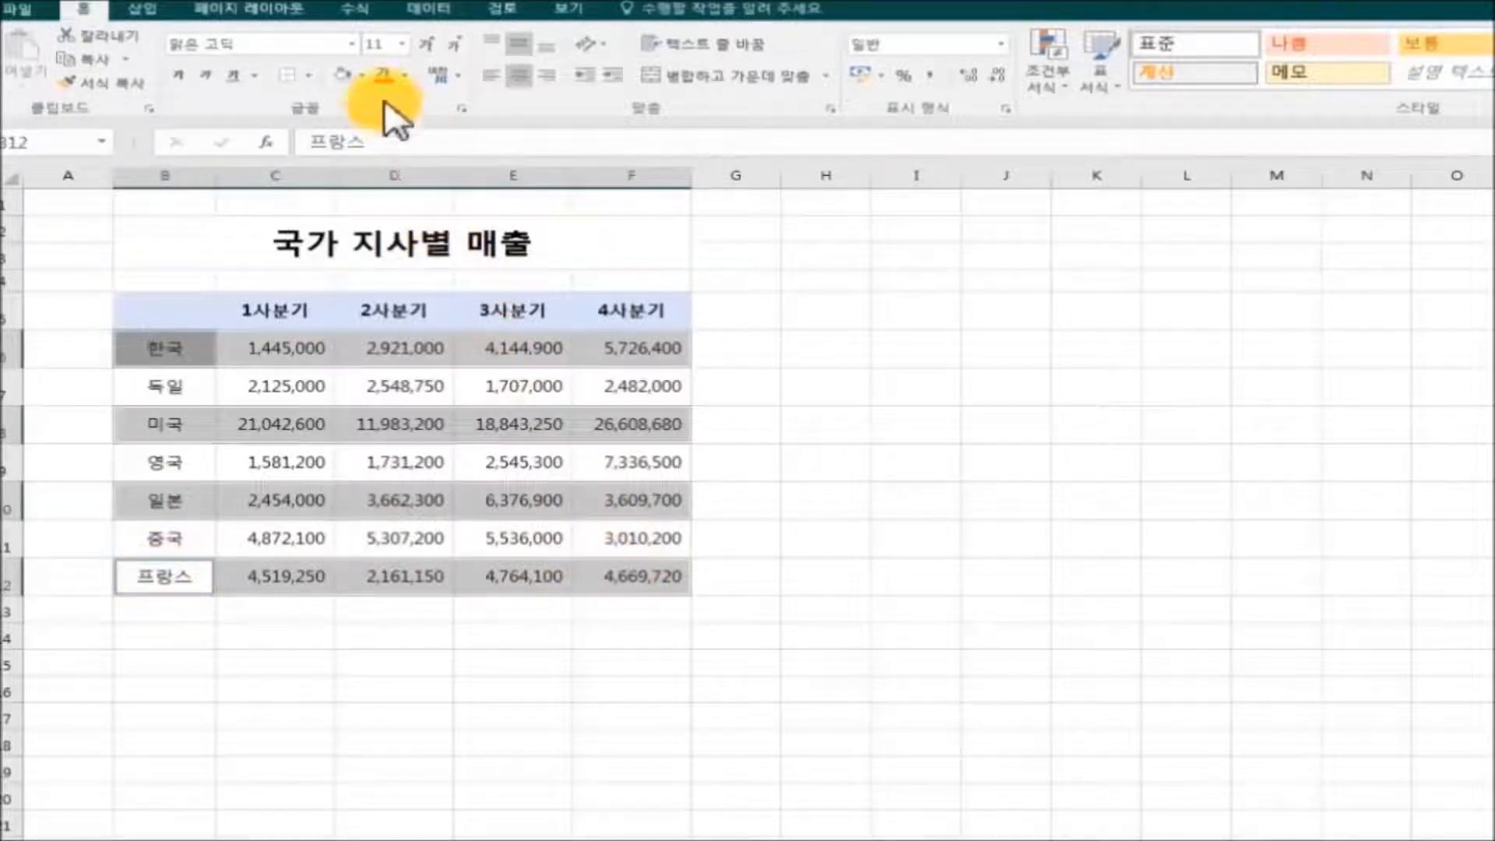
{"action": "left_click", "coordinate": [363, 75]}
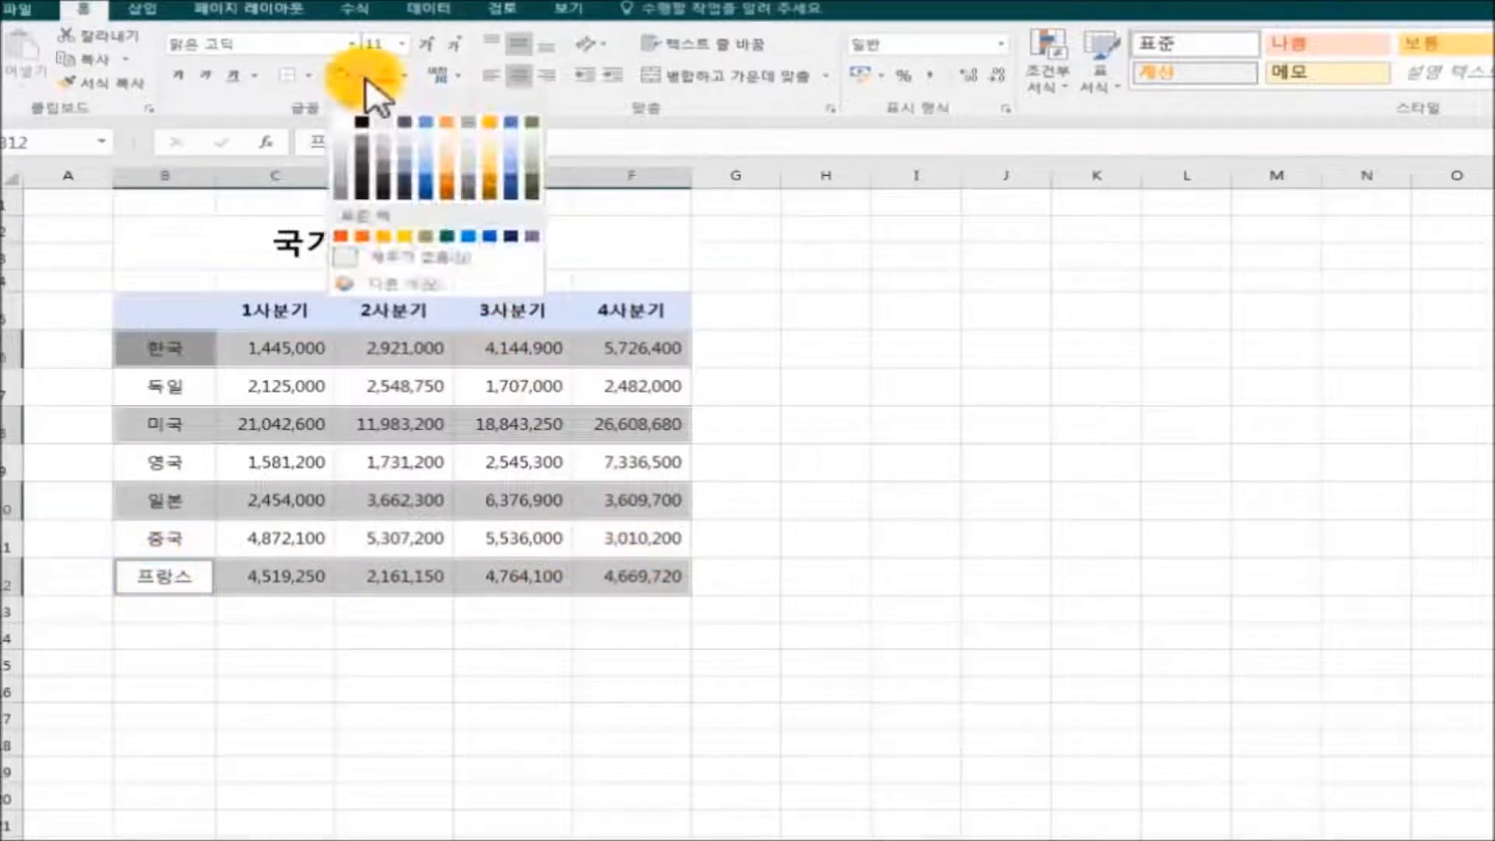
{"action": "left_click", "coordinate": [532, 148]}
{"action": "left_click", "coordinate": [970, 507]}
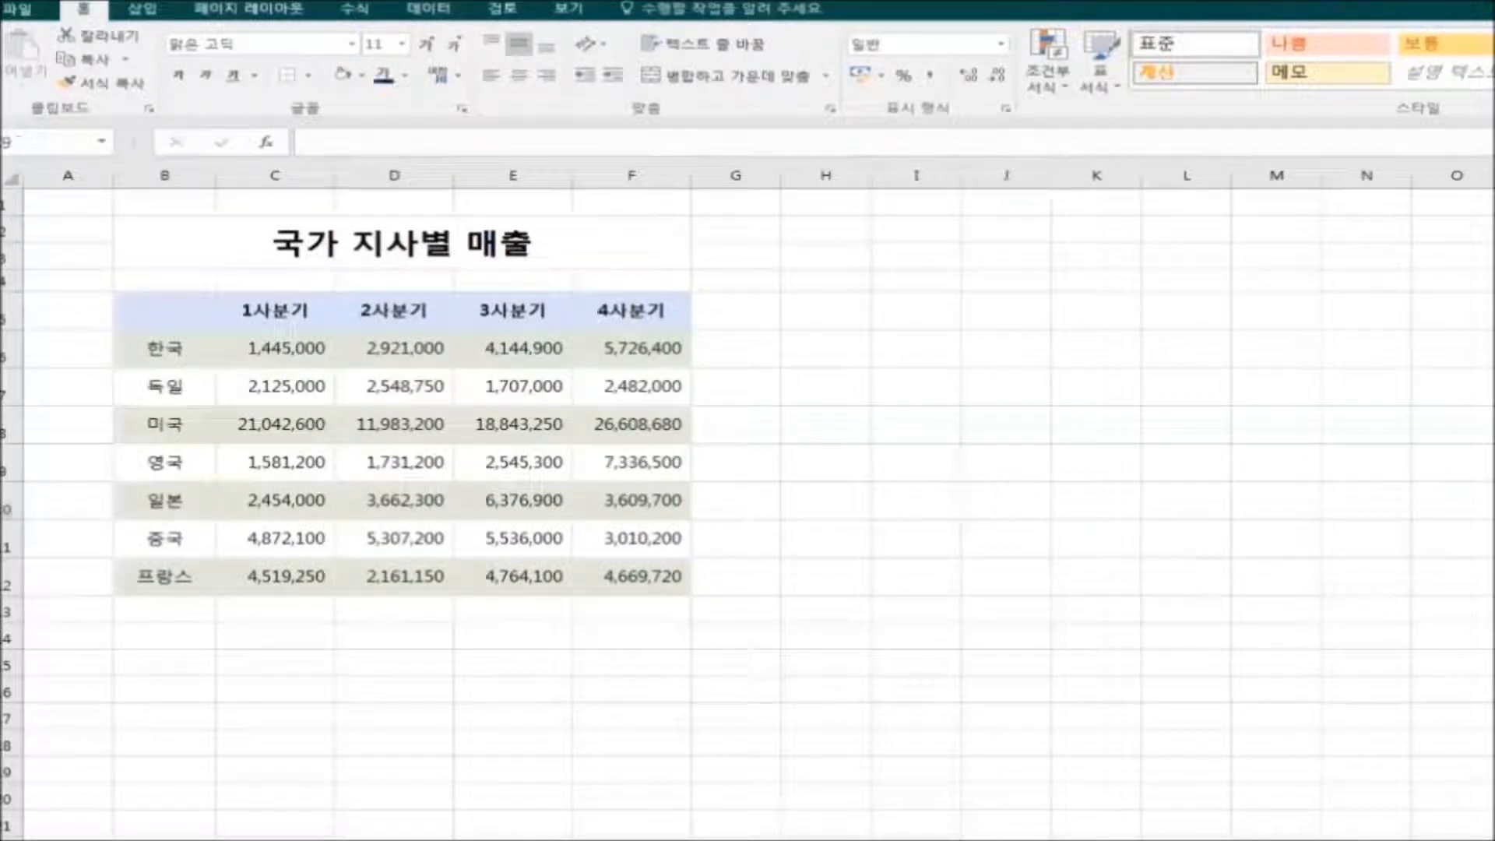
Fill the merged title cell 국가 지사별 매출 with light gold
{"action": "left_click", "coordinate": [233, 240]}
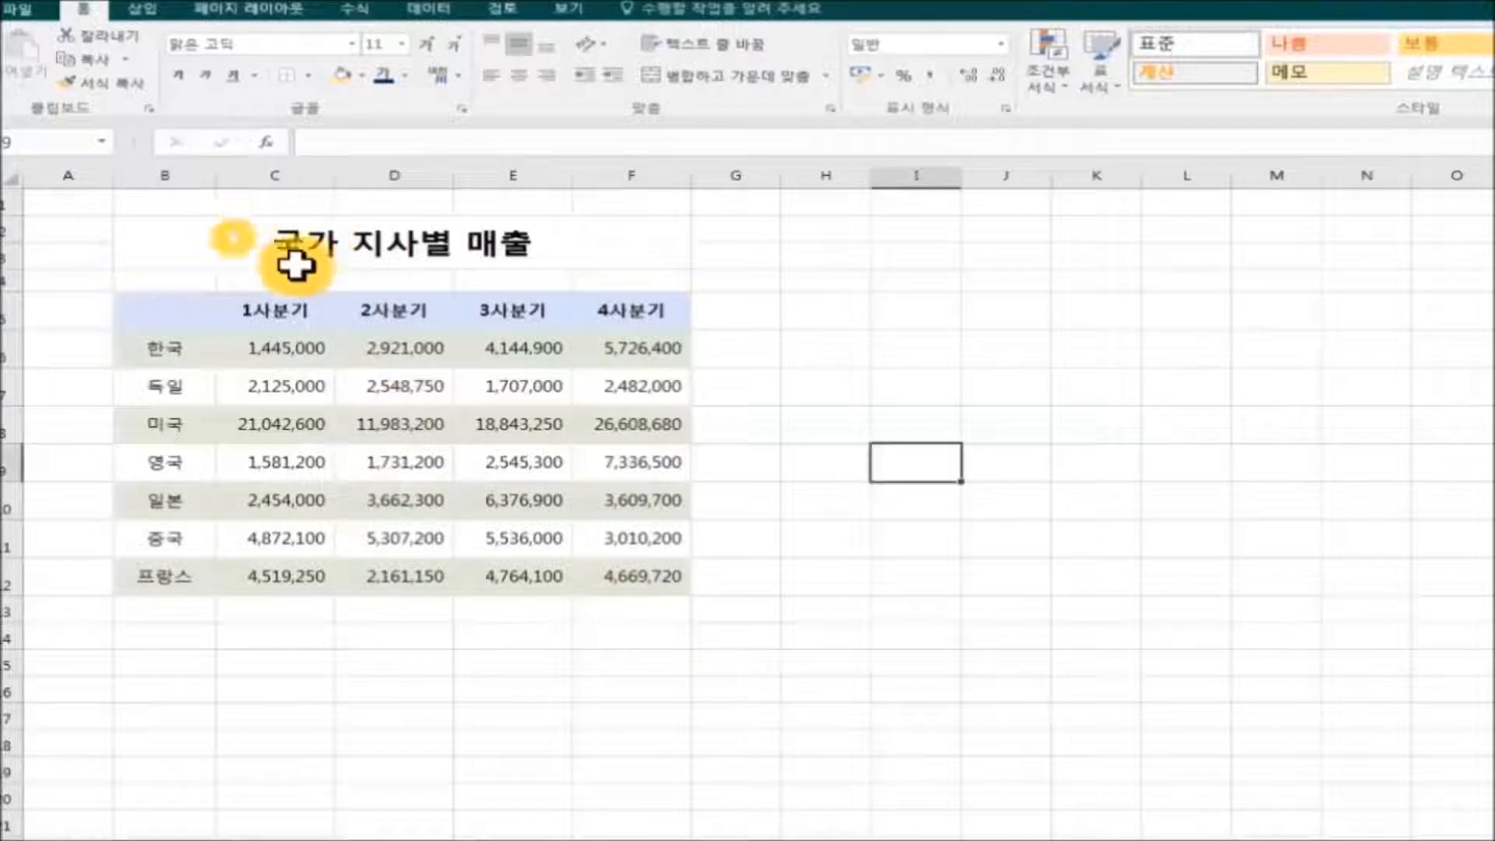
{"action": "left_click", "coordinate": [272, 240]}
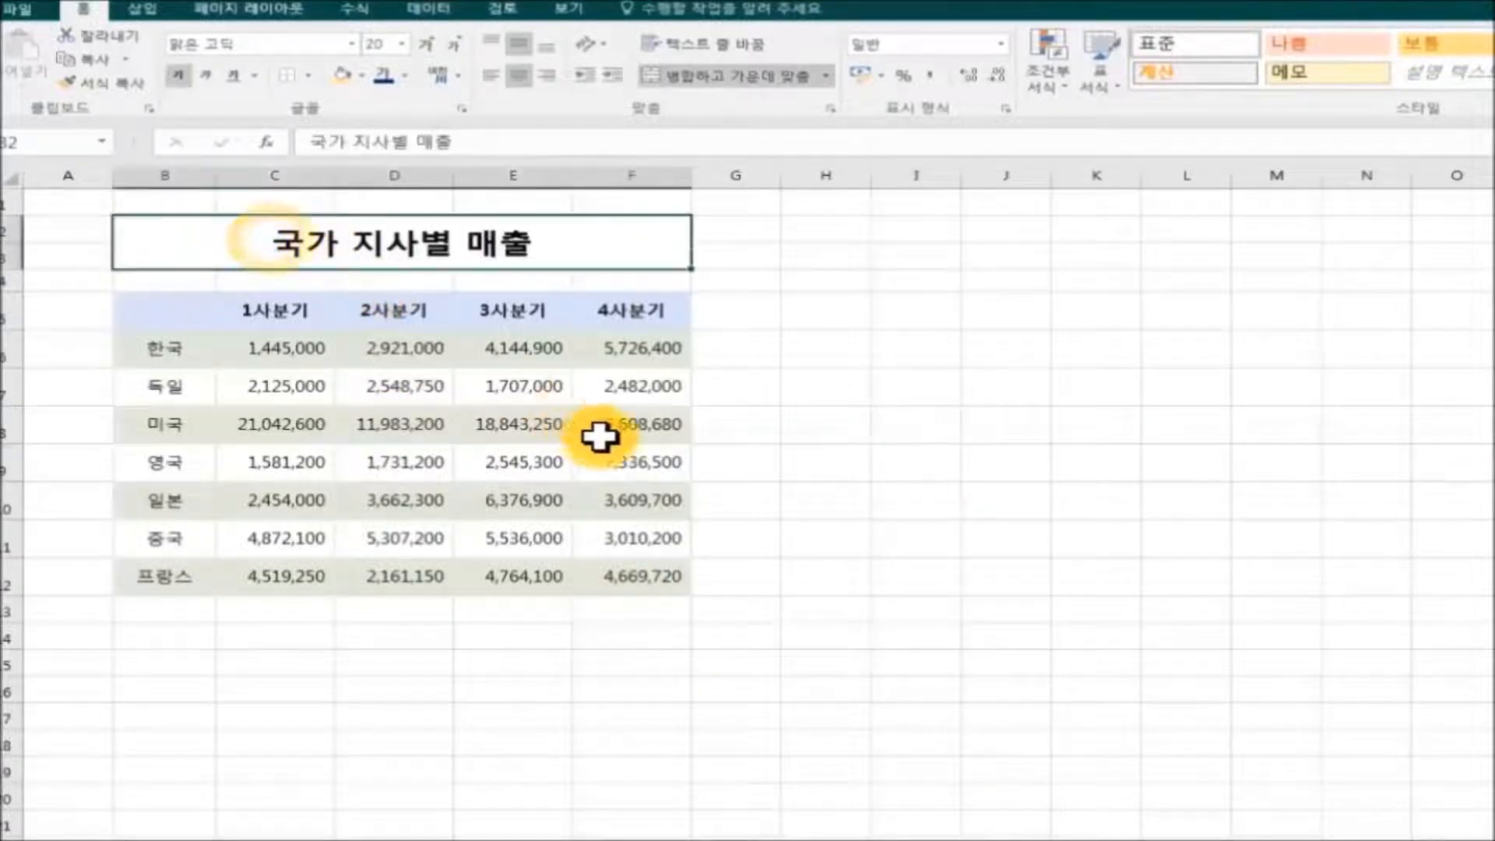
{"action": "left_click", "coordinate": [362, 76]}
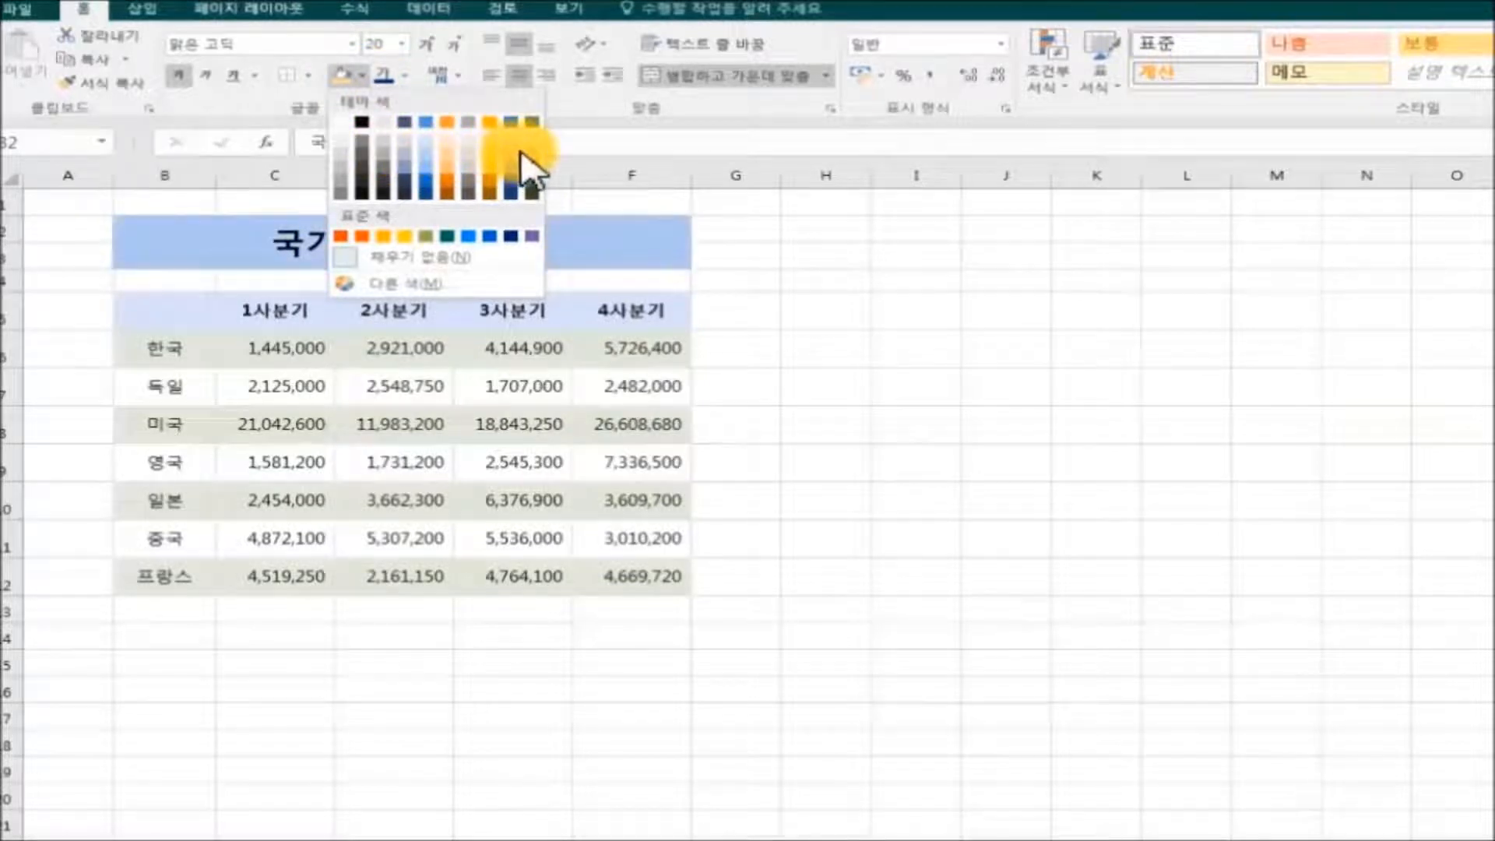
{"action": "left_click", "coordinate": [492, 159]}
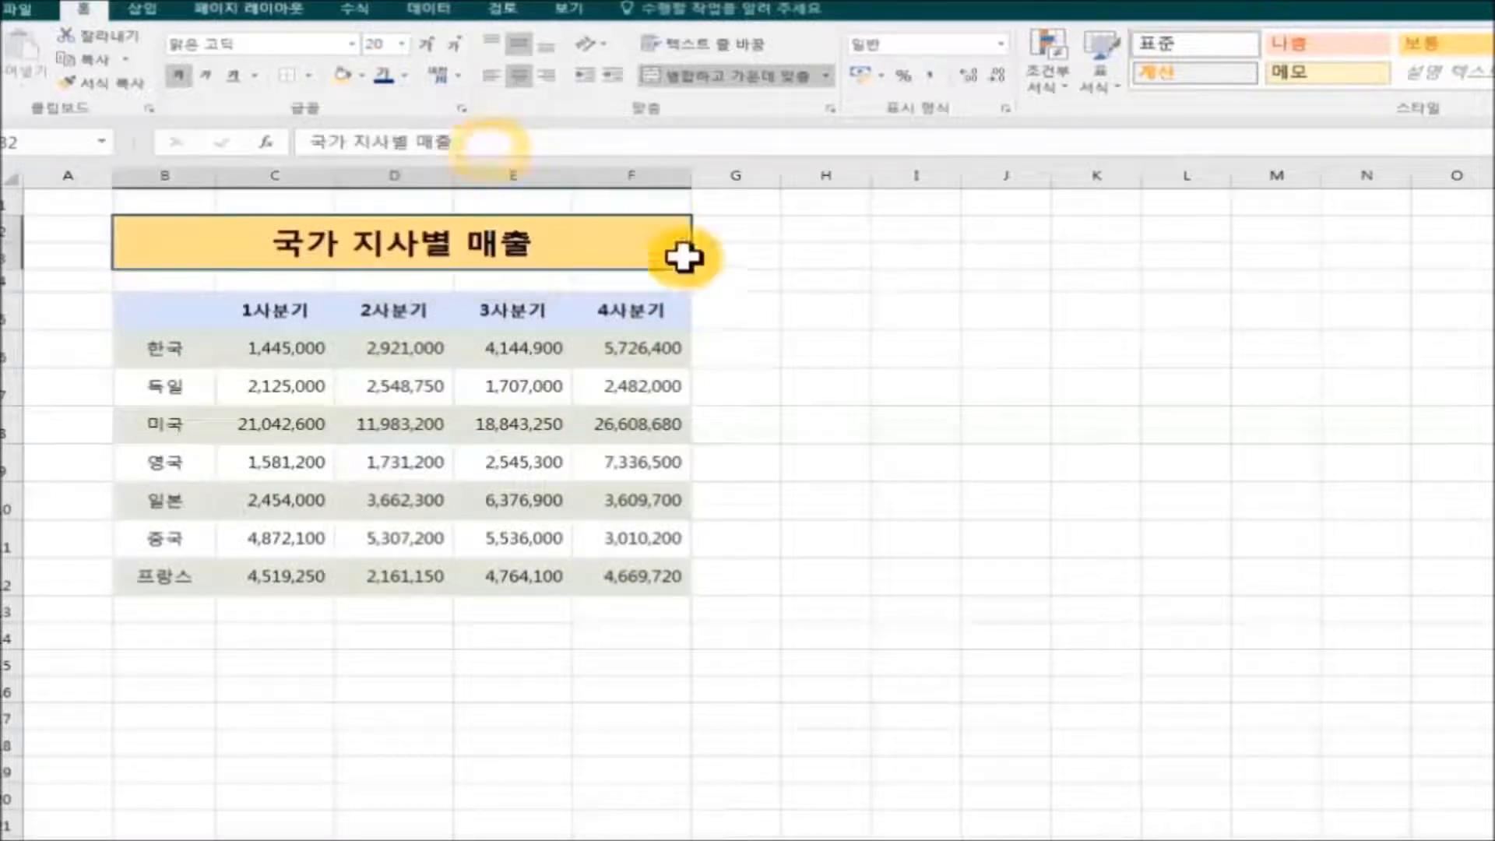
{"action": "left_click", "coordinate": [978, 360]}
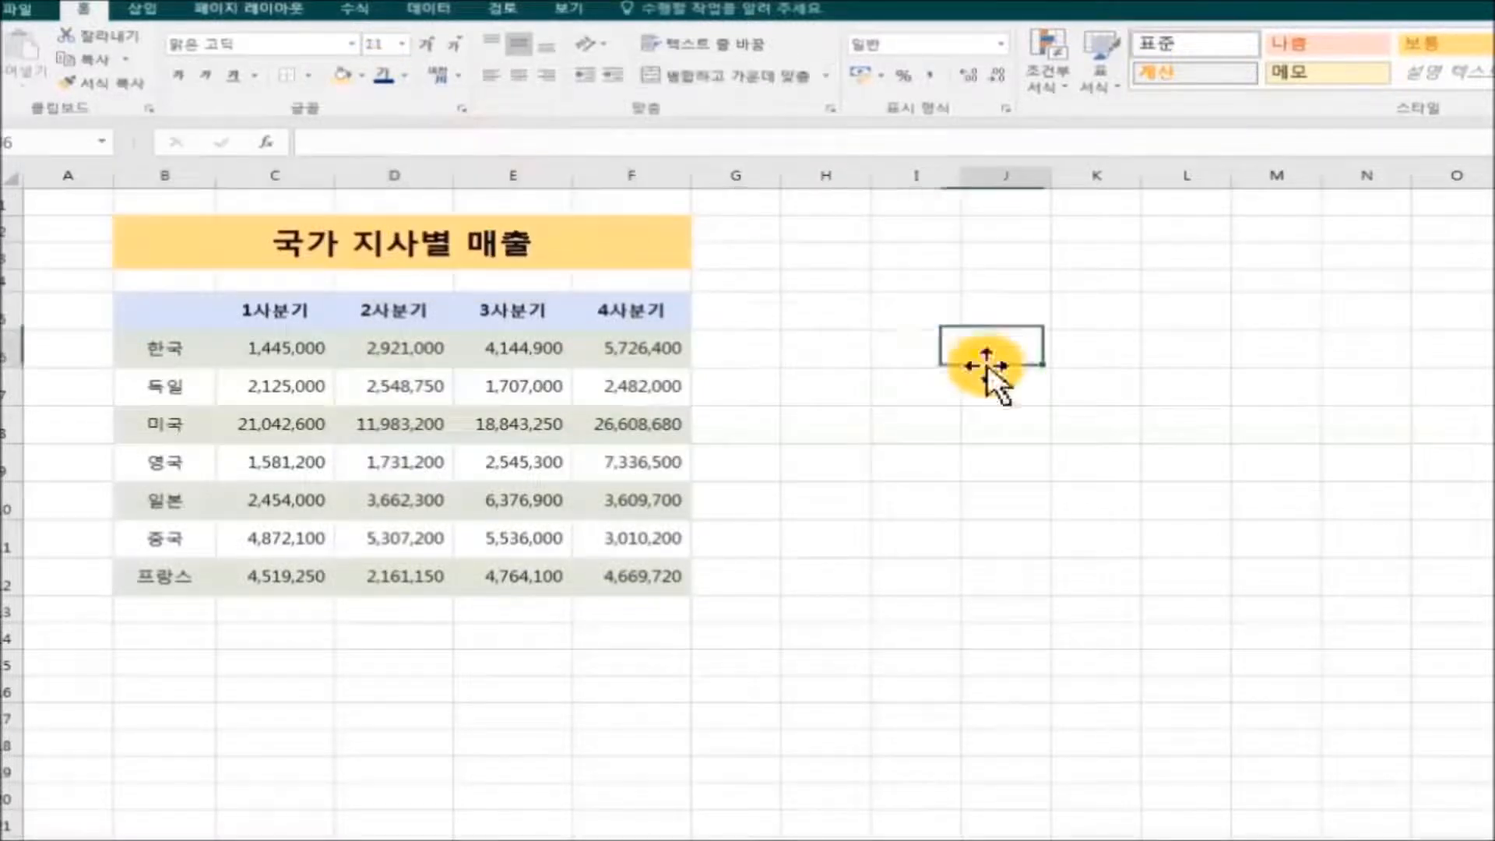
Change the font colour of the title 국가 지사별 매출 to blue
{"action": "left_click", "coordinate": [555, 252]}
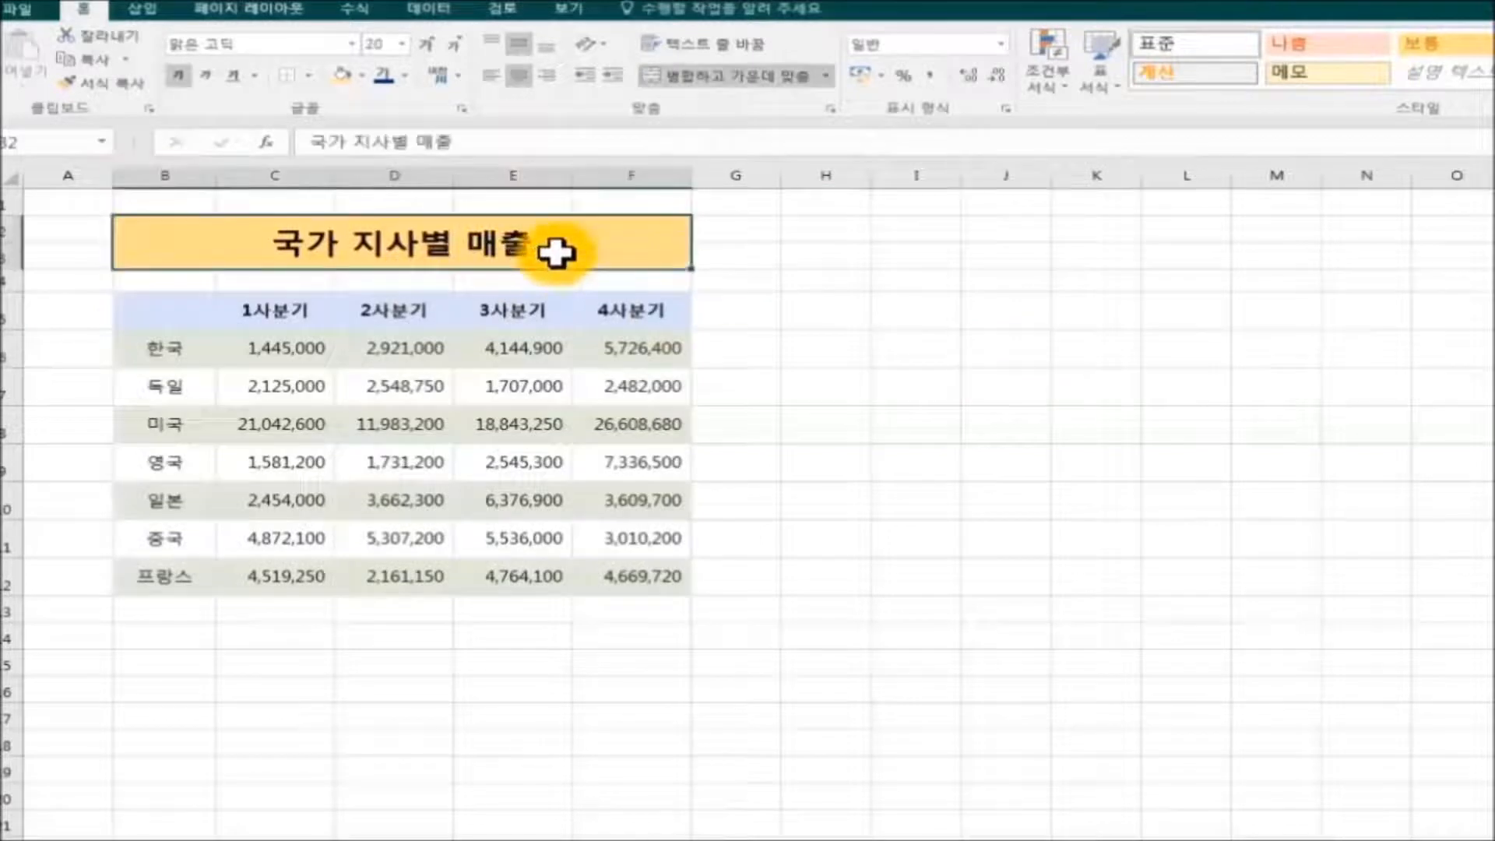
{"action": "left_click", "coordinate": [406, 81]}
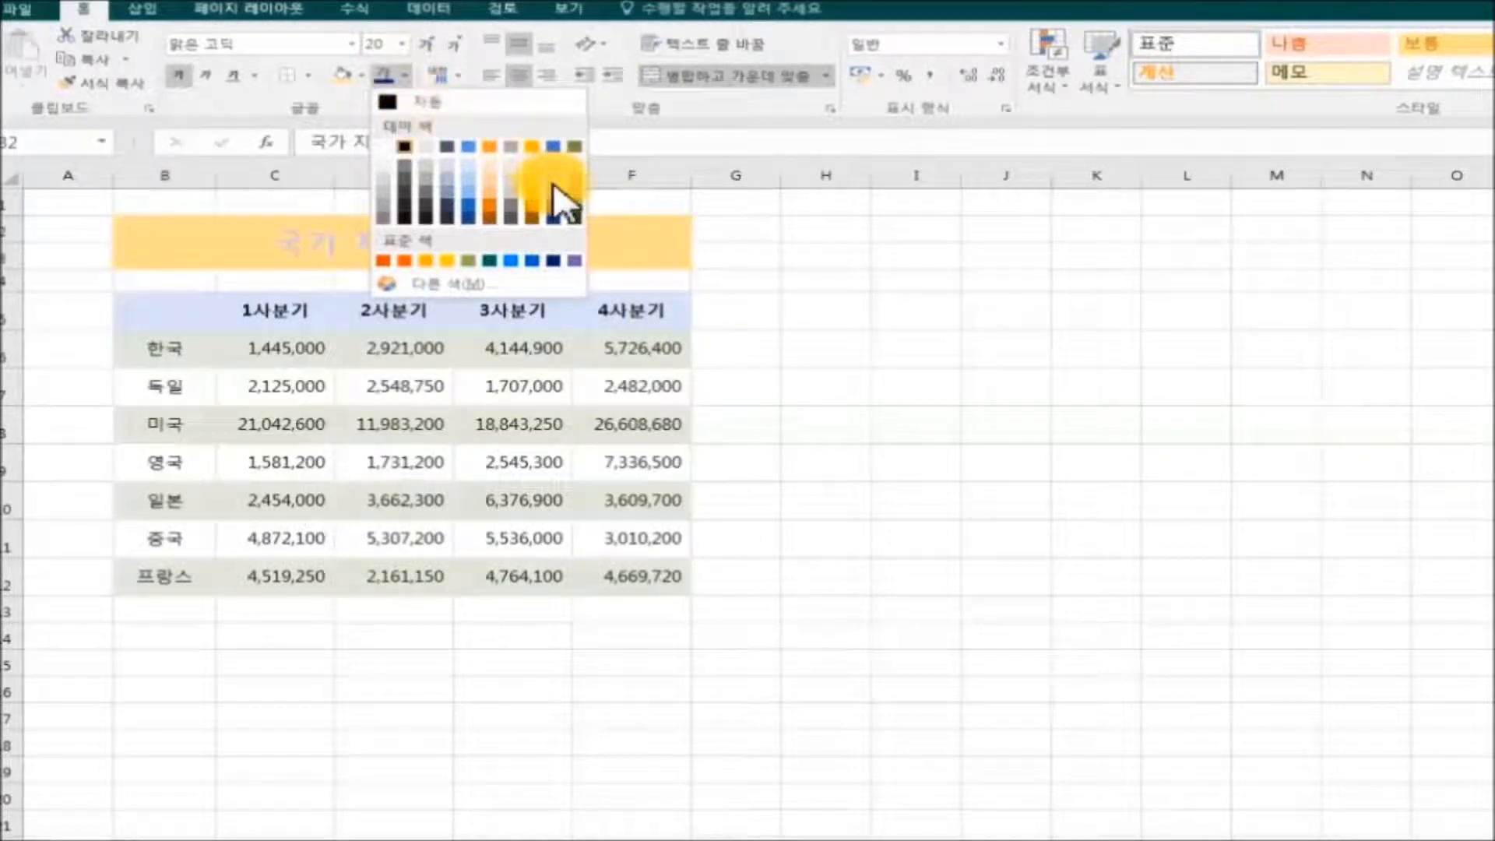
{"action": "left_click", "coordinate": [634, 244]}
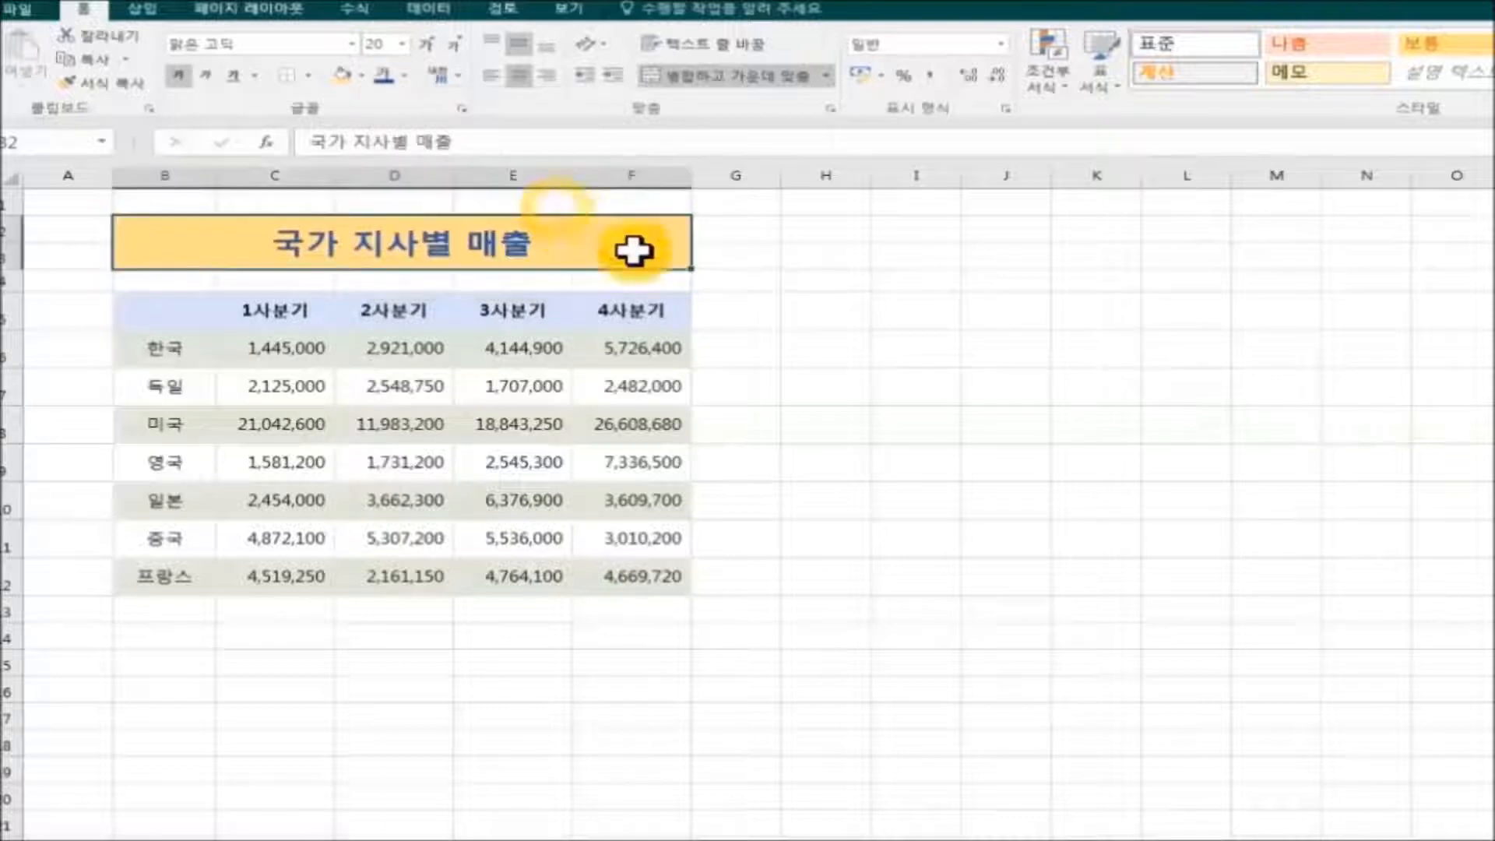
{"action": "left_click", "coordinate": [1020, 397]}
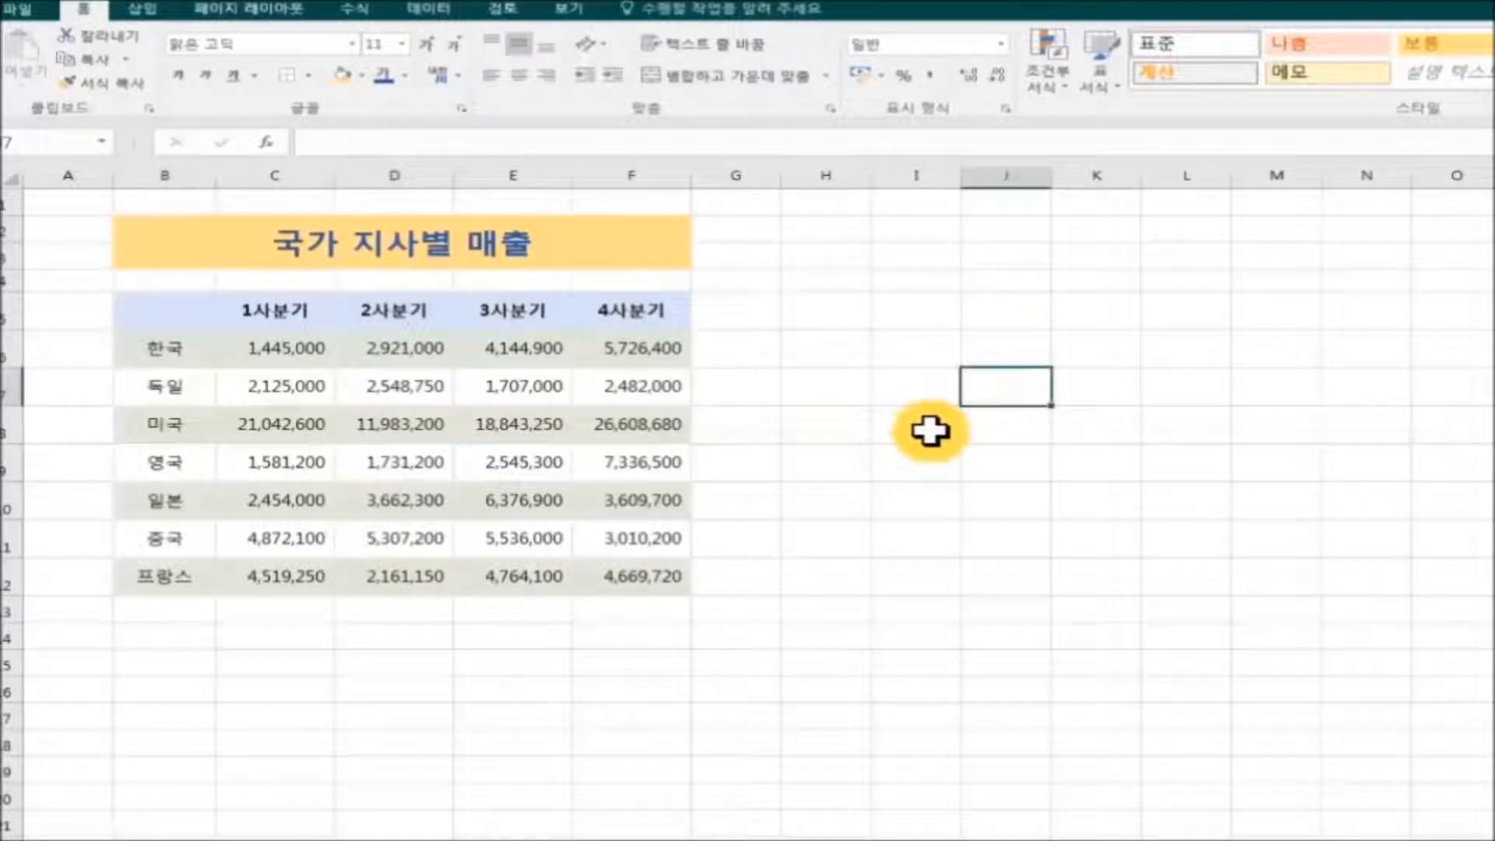
Change the font colour of the sales table B5:F12 to the standard dark blue
{"action": "left_click_drag", "start_coordinate": [144, 315], "coordinate": [584, 591]}
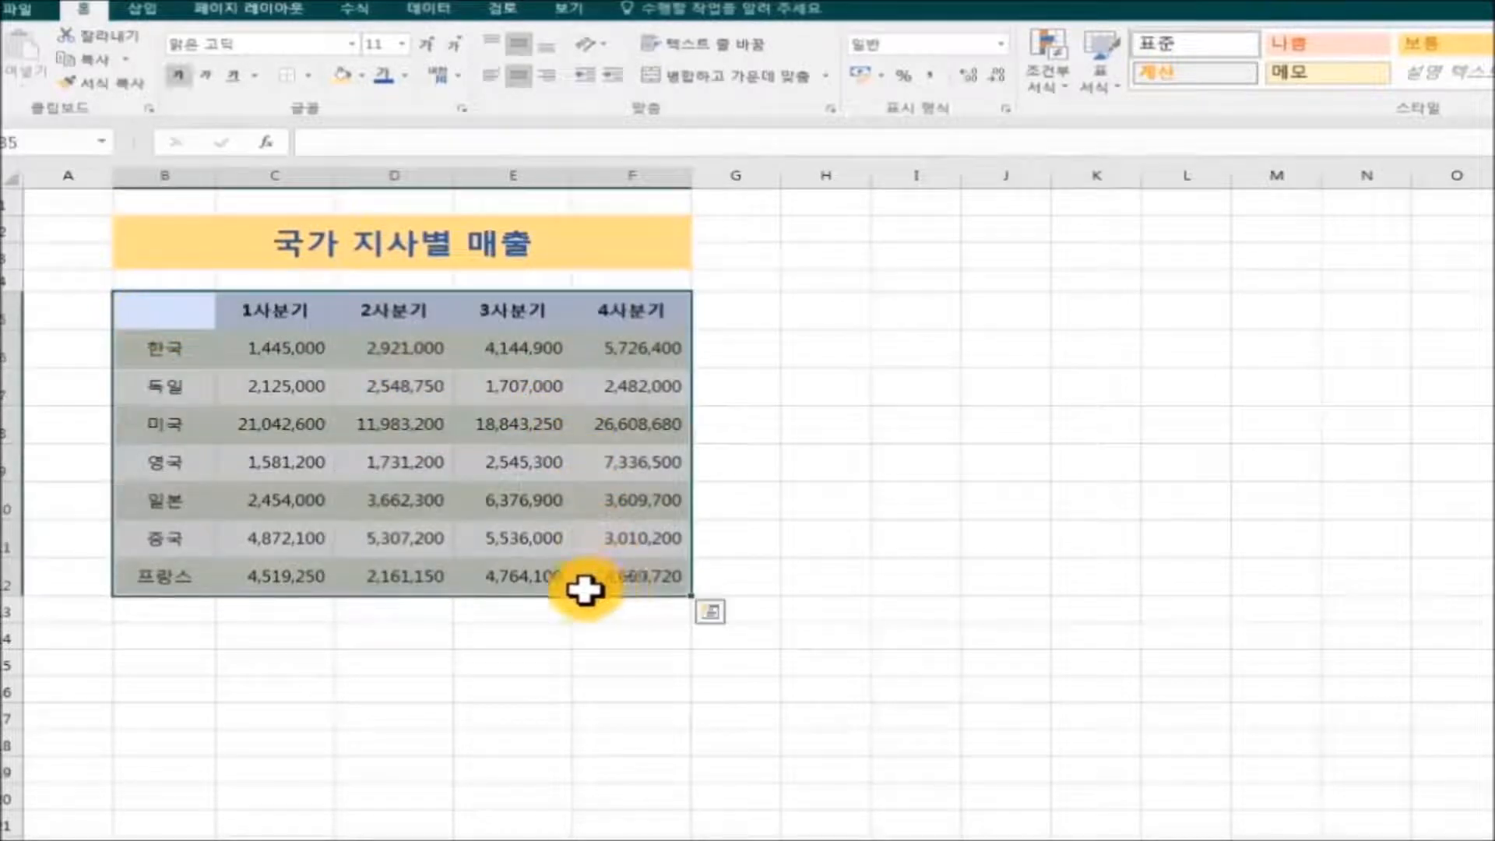
{"action": "left_click", "coordinate": [406, 75]}
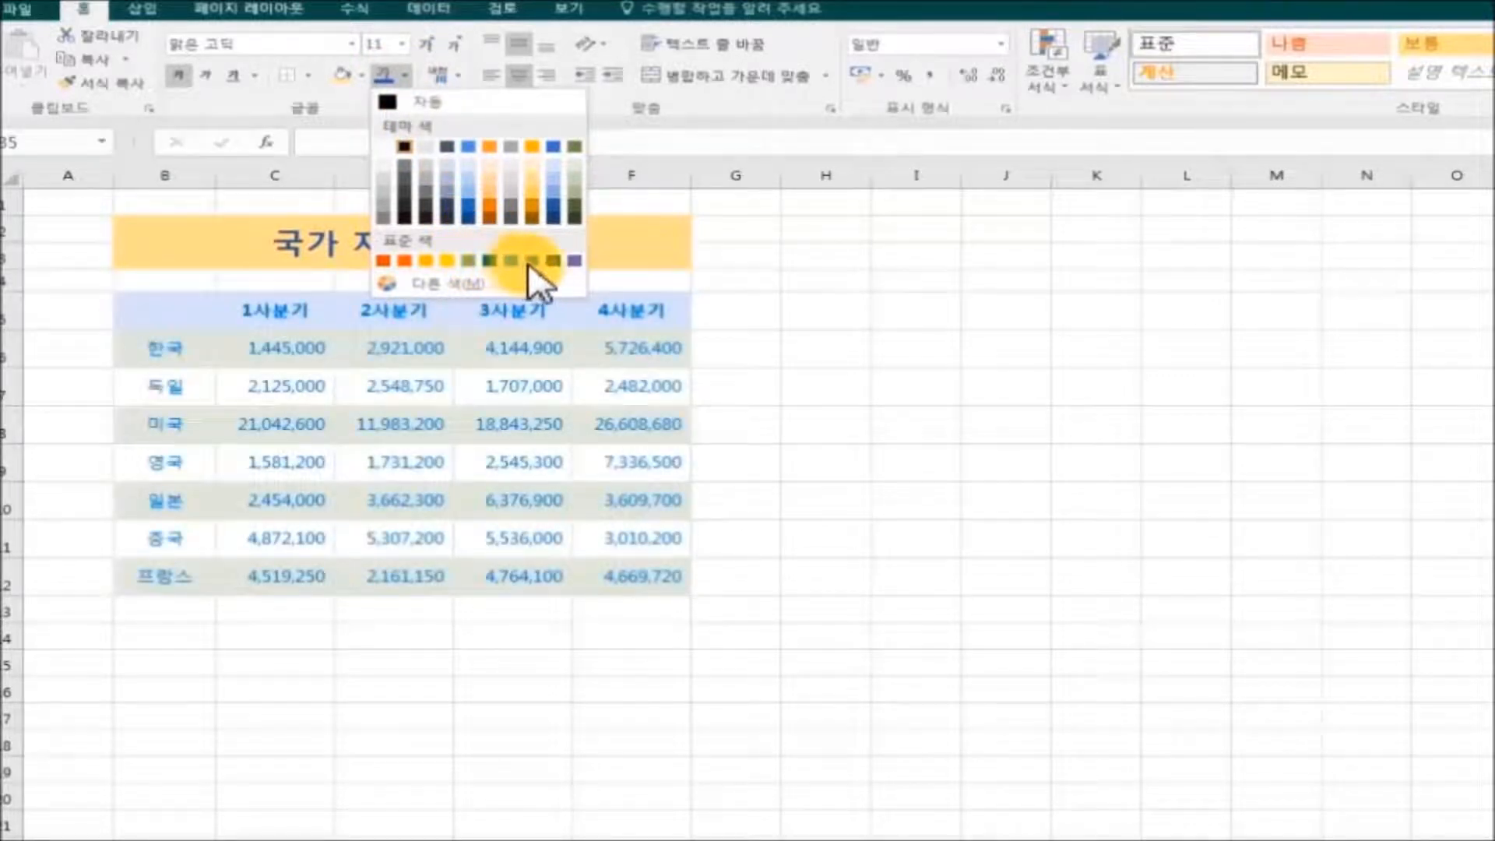
{"action": "left_click", "coordinate": [559, 262]}
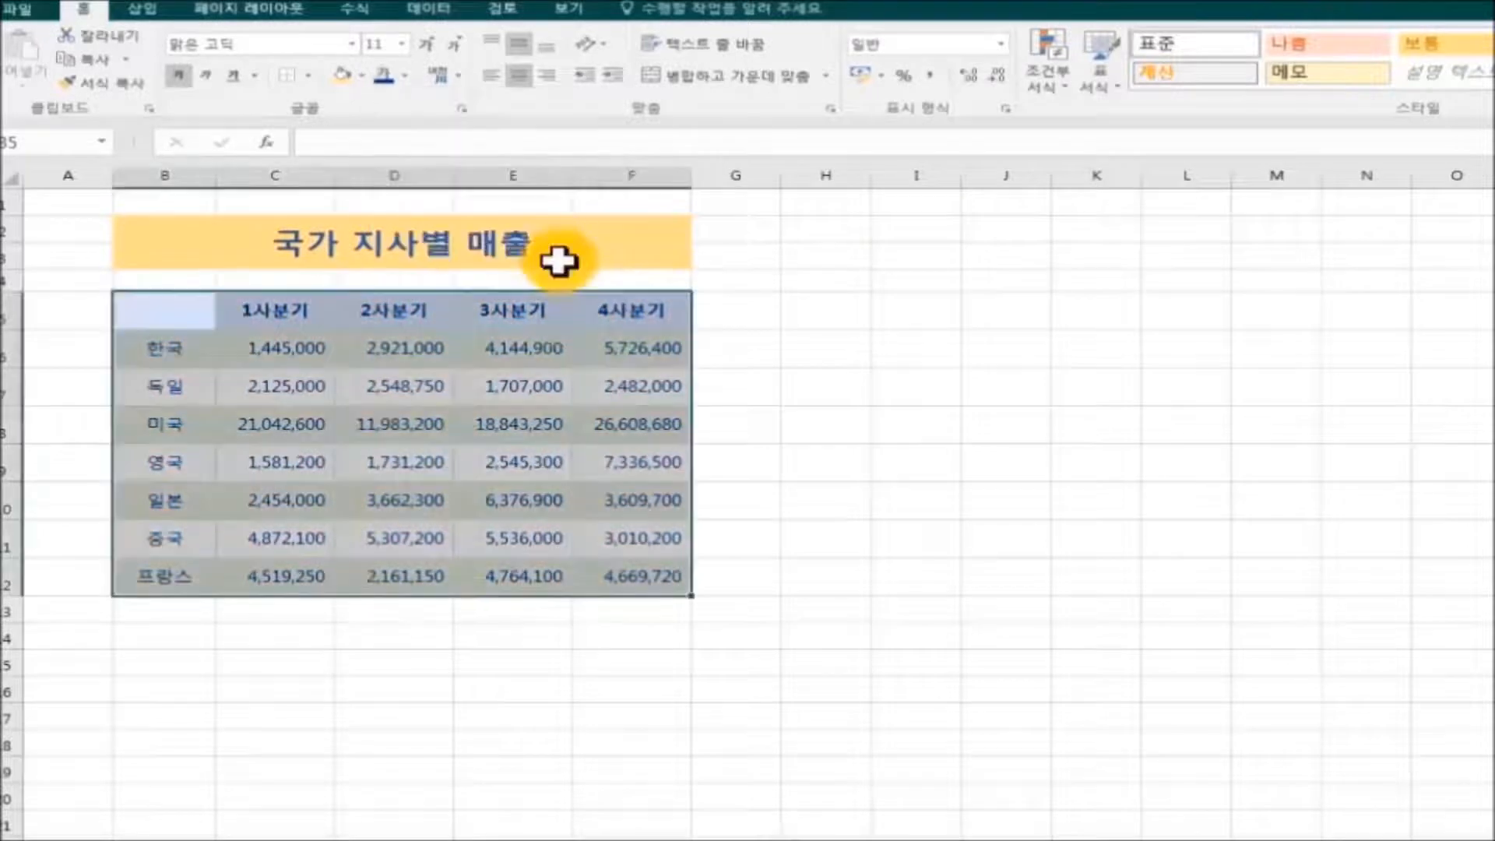
{"action": "left_click", "coordinate": [912, 388]}
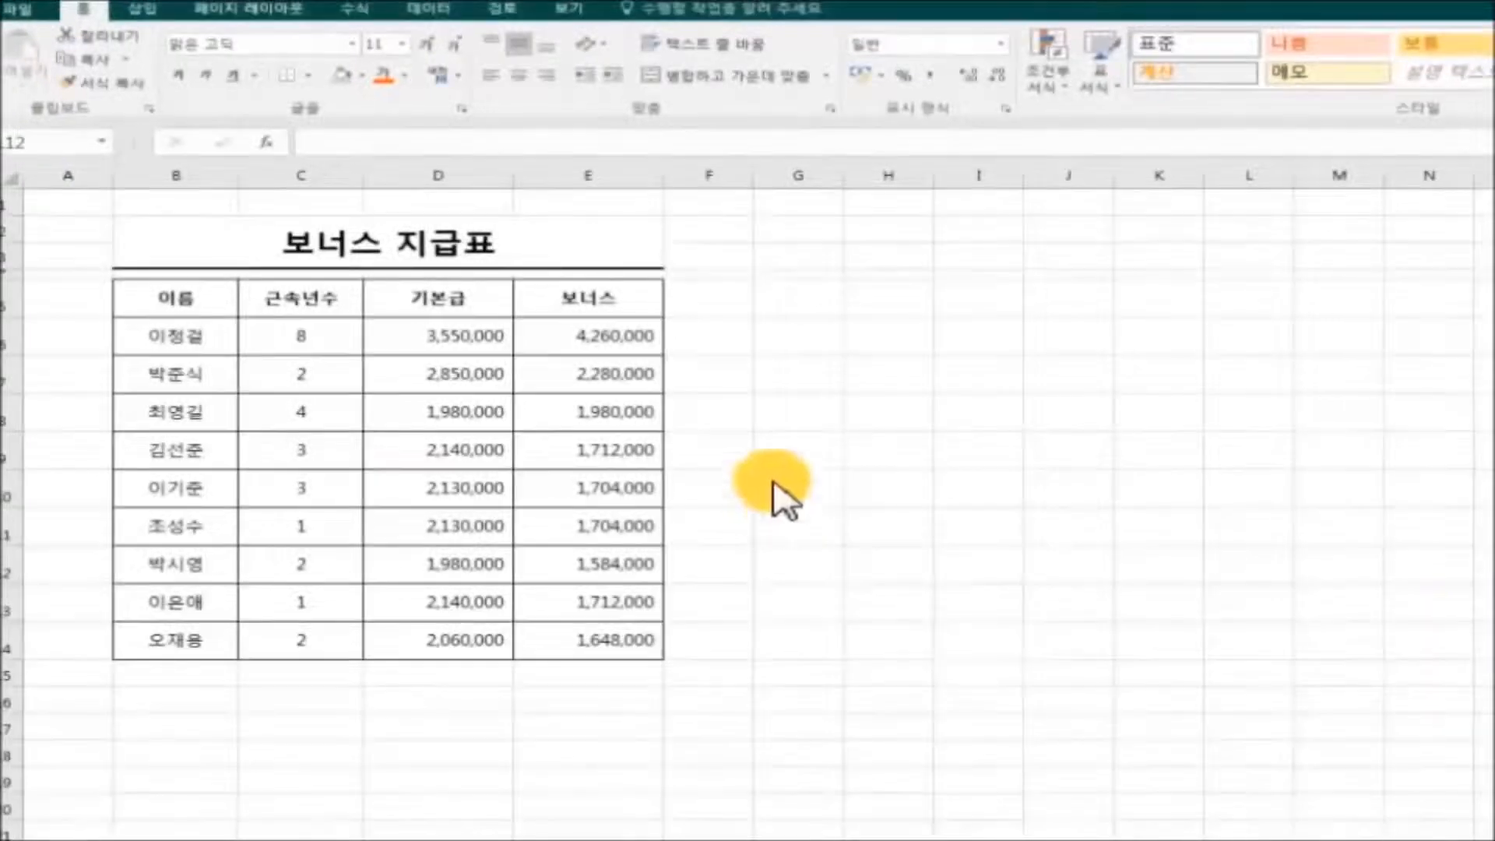
Draw a medium-thick solid outer border around the 보너스 지급표 table, B5:E14
{"action": "left_click", "coordinate": [309, 76]}
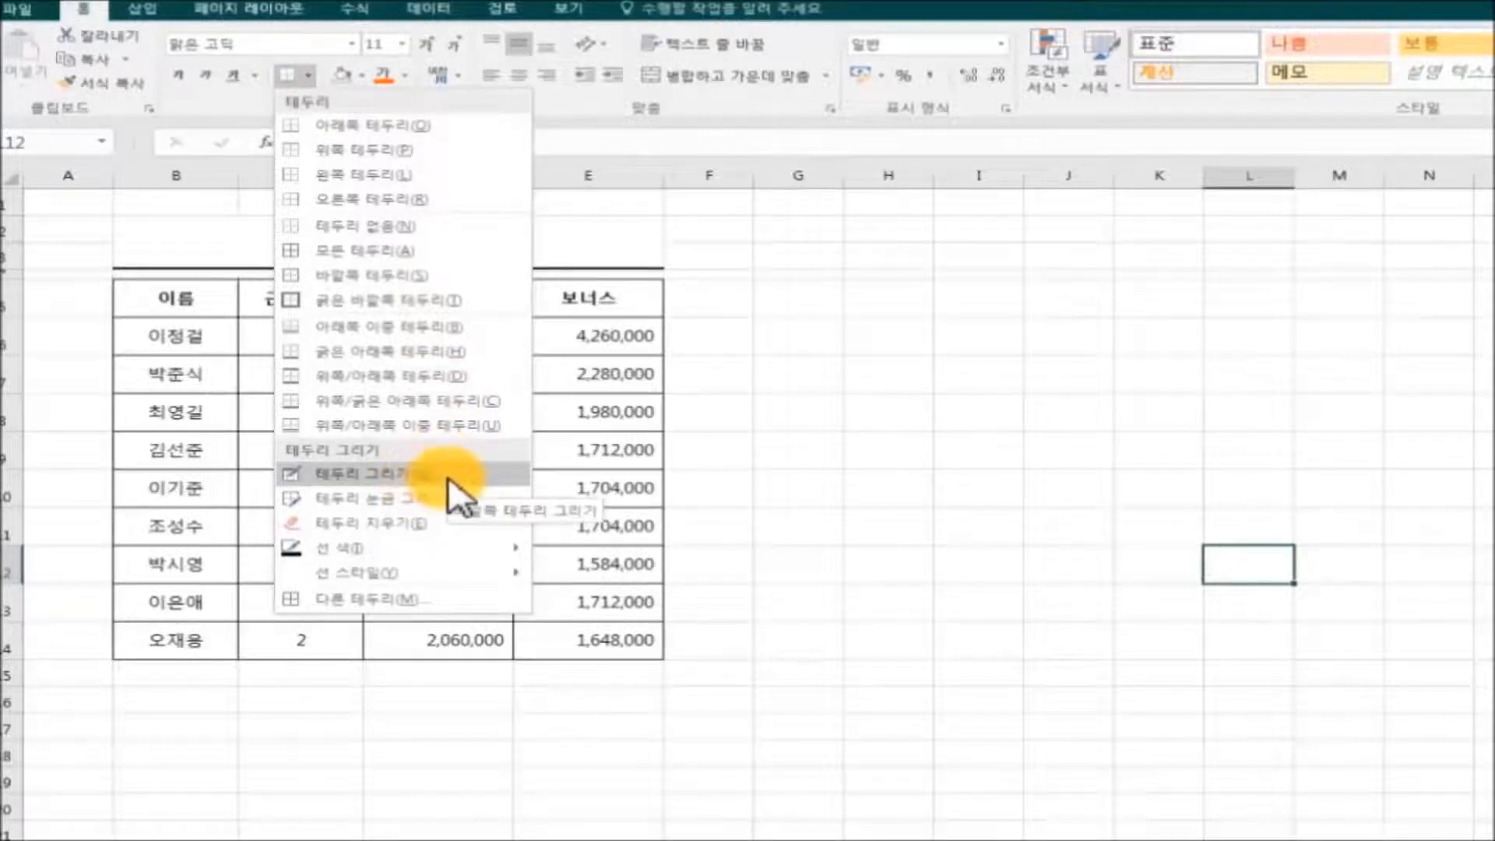
{"action": "left_click", "coordinate": [366, 474]}
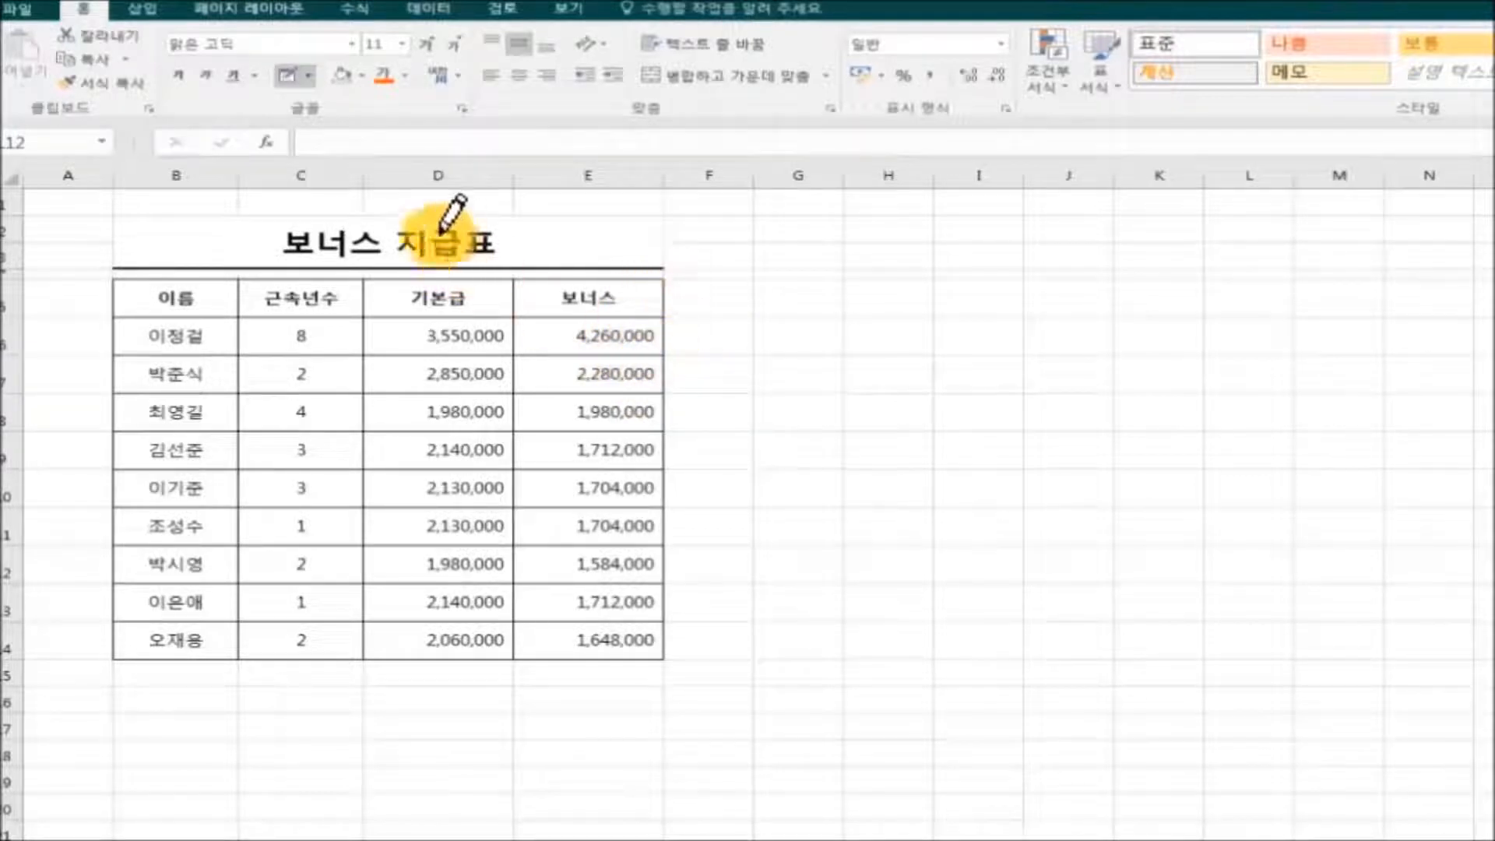
{"action": "left_click", "coordinate": [308, 76]}
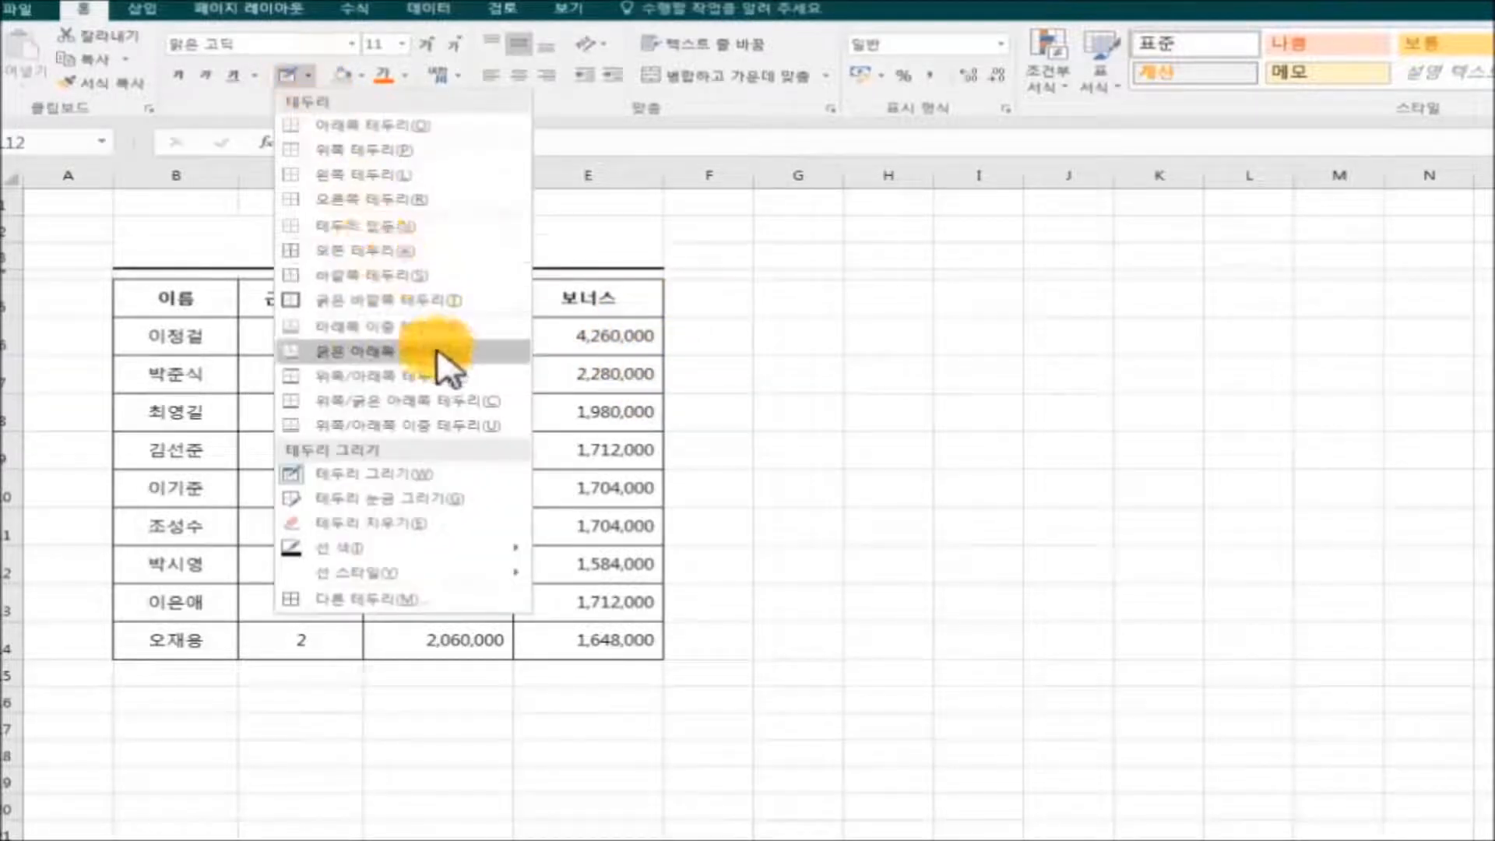
{"action": "mouse_move", "coordinate": [465, 585]}
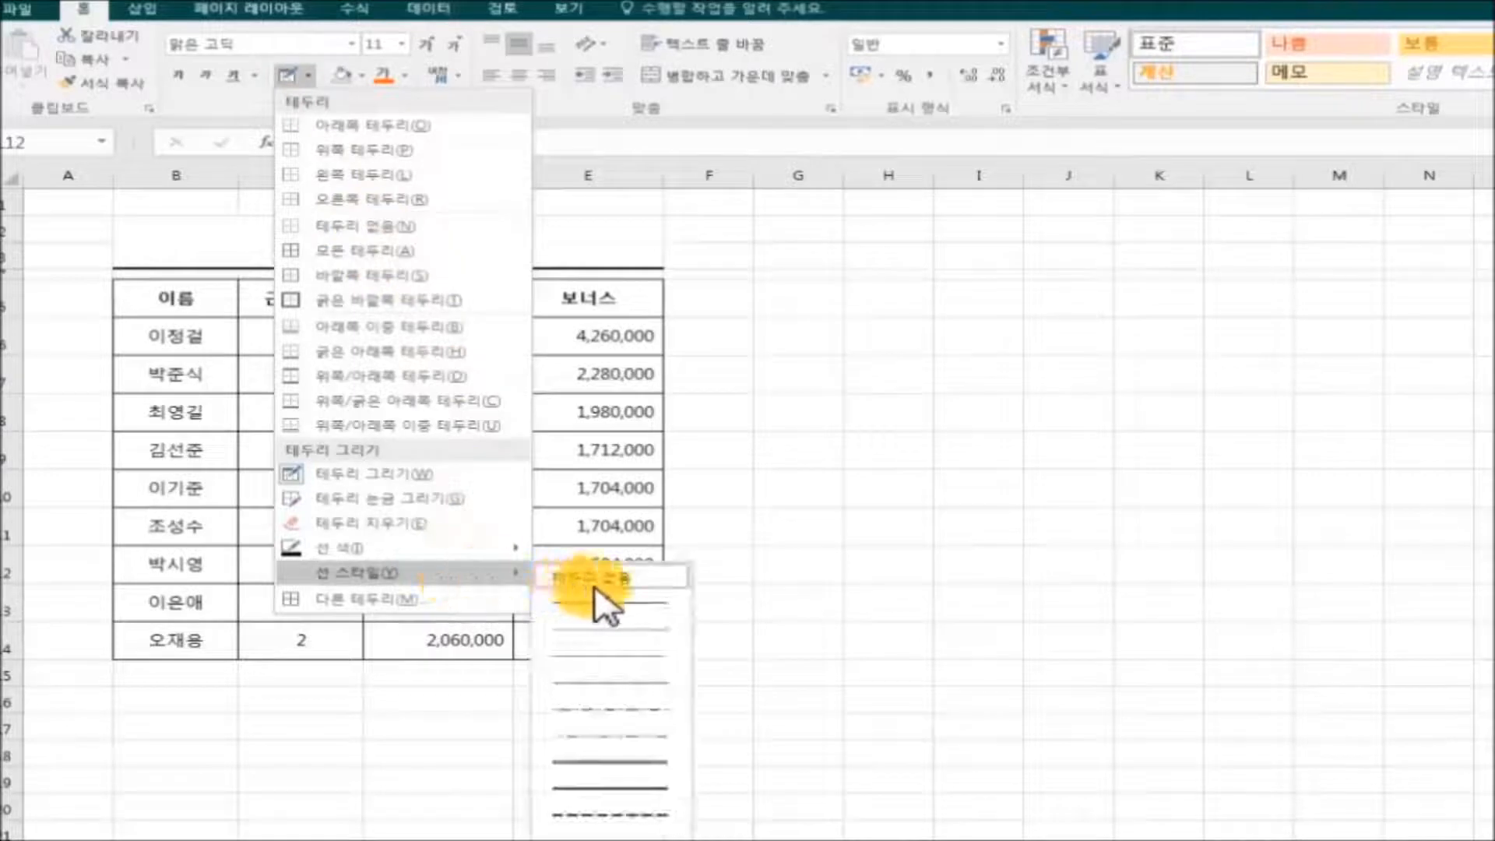
{"action": "left_click", "coordinate": [623, 792]}
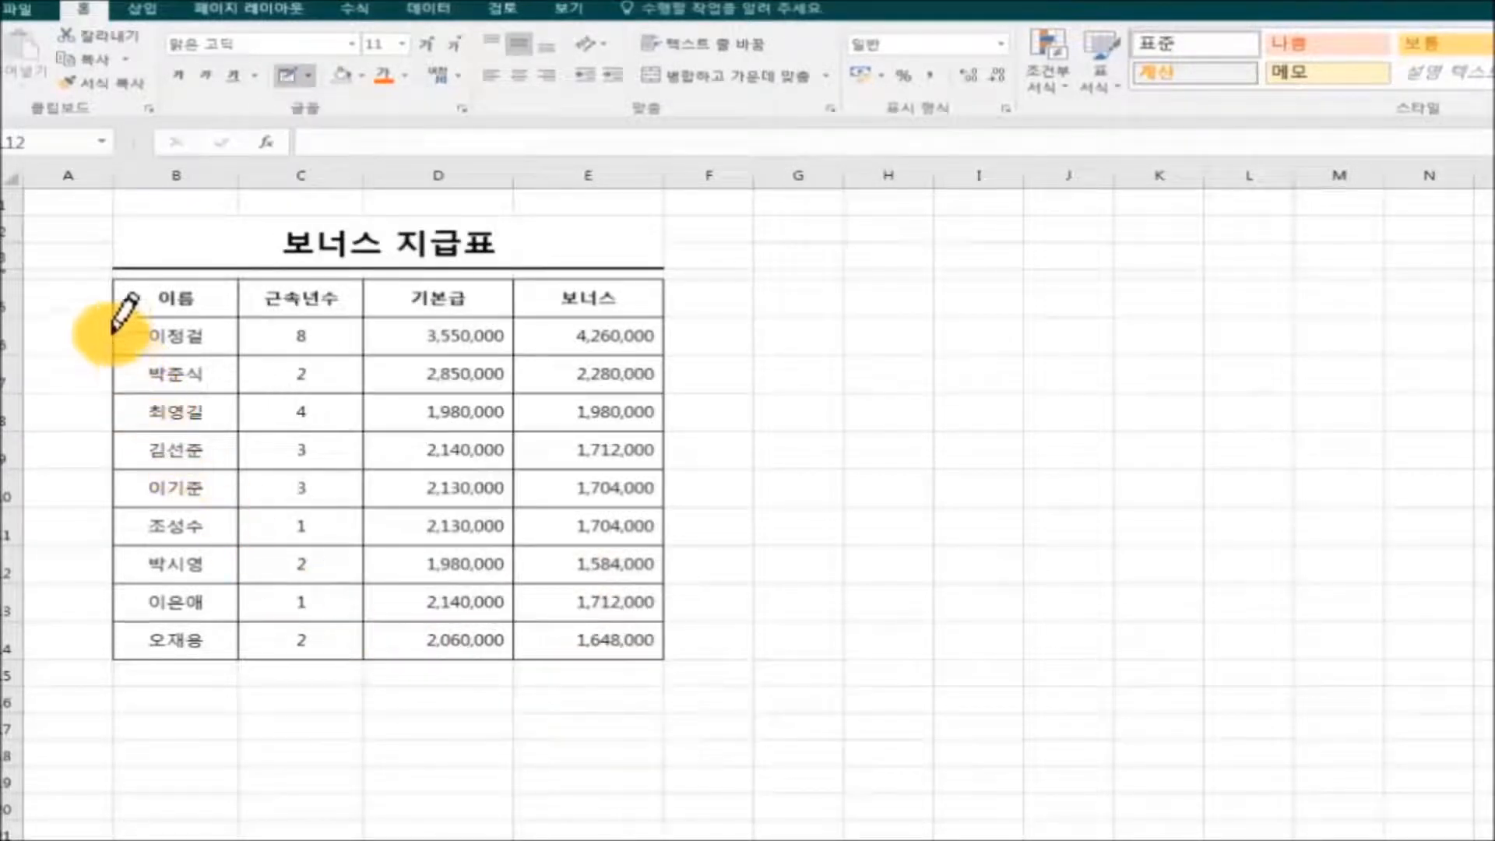
{"action": "left_click_drag", "start_coordinate": [113, 290], "coordinate": [111, 612]}
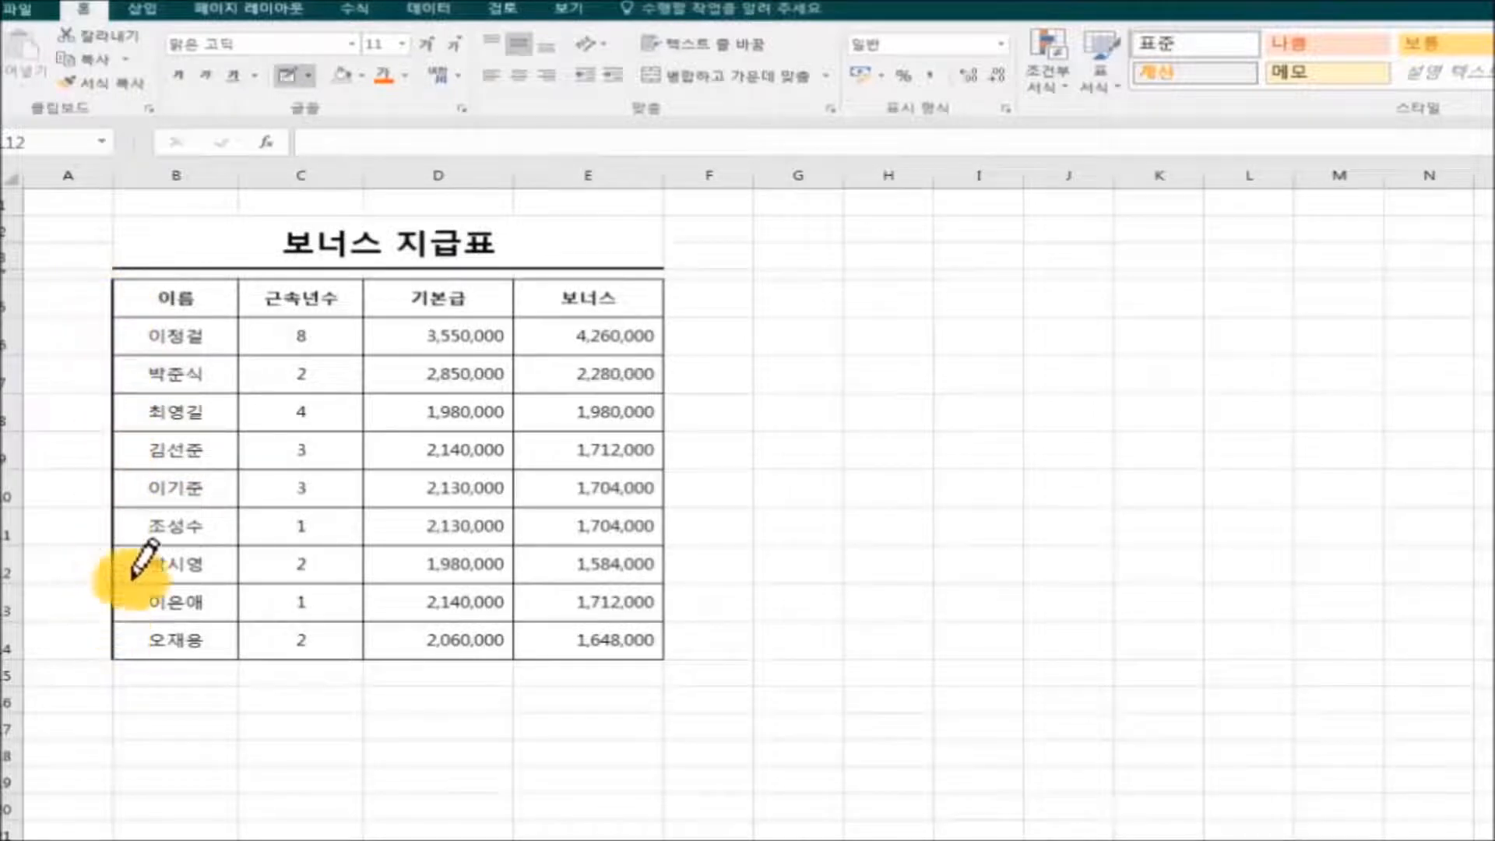
{"action": "left_click_drag", "start_coordinate": [663, 288], "coordinate": [662, 630]}
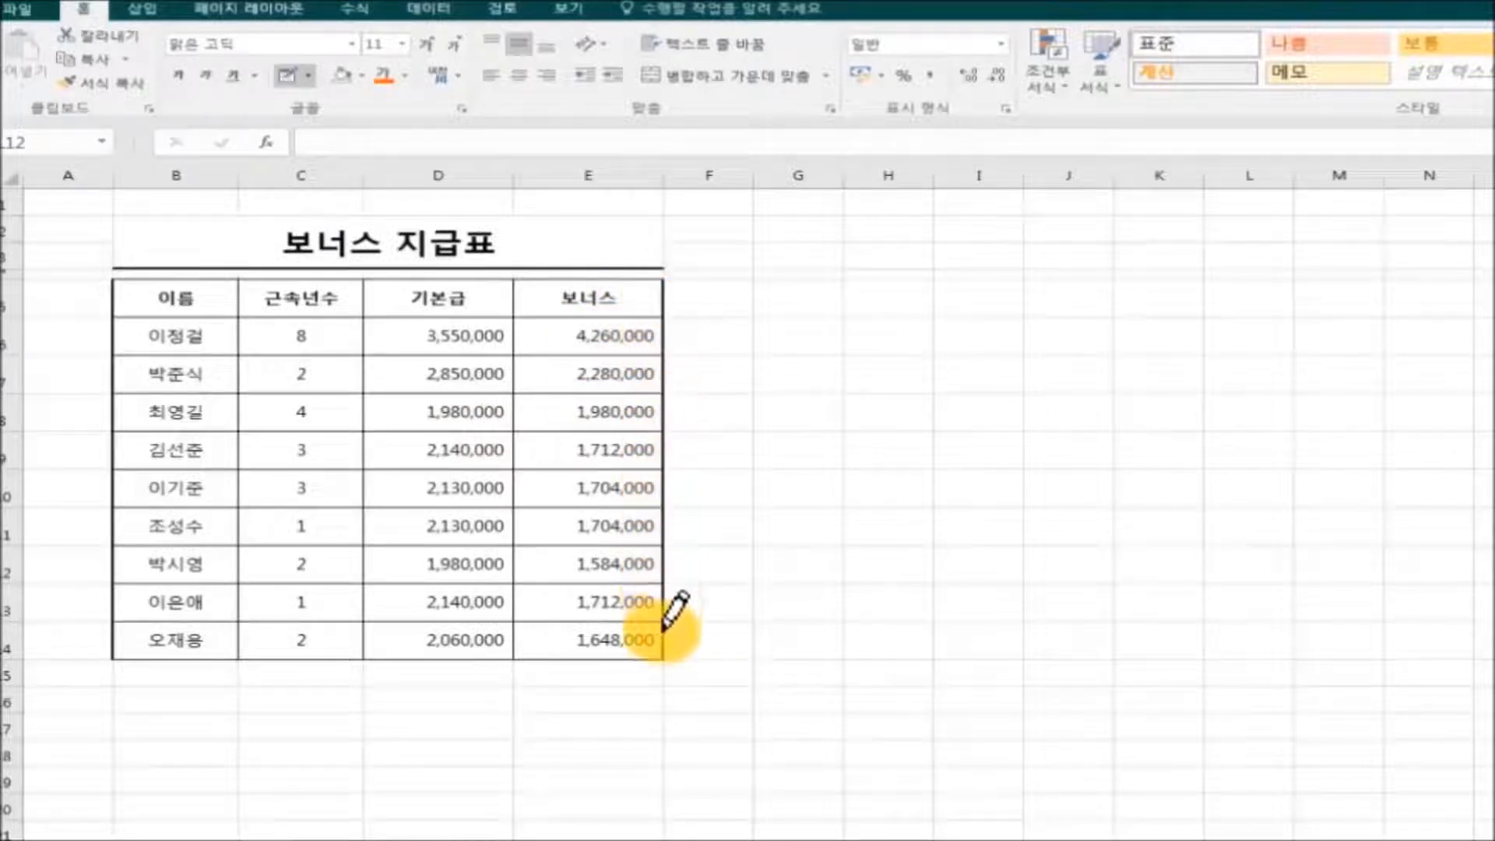
{"action": "left_click_drag", "start_coordinate": [142, 278], "coordinate": [545, 279]}
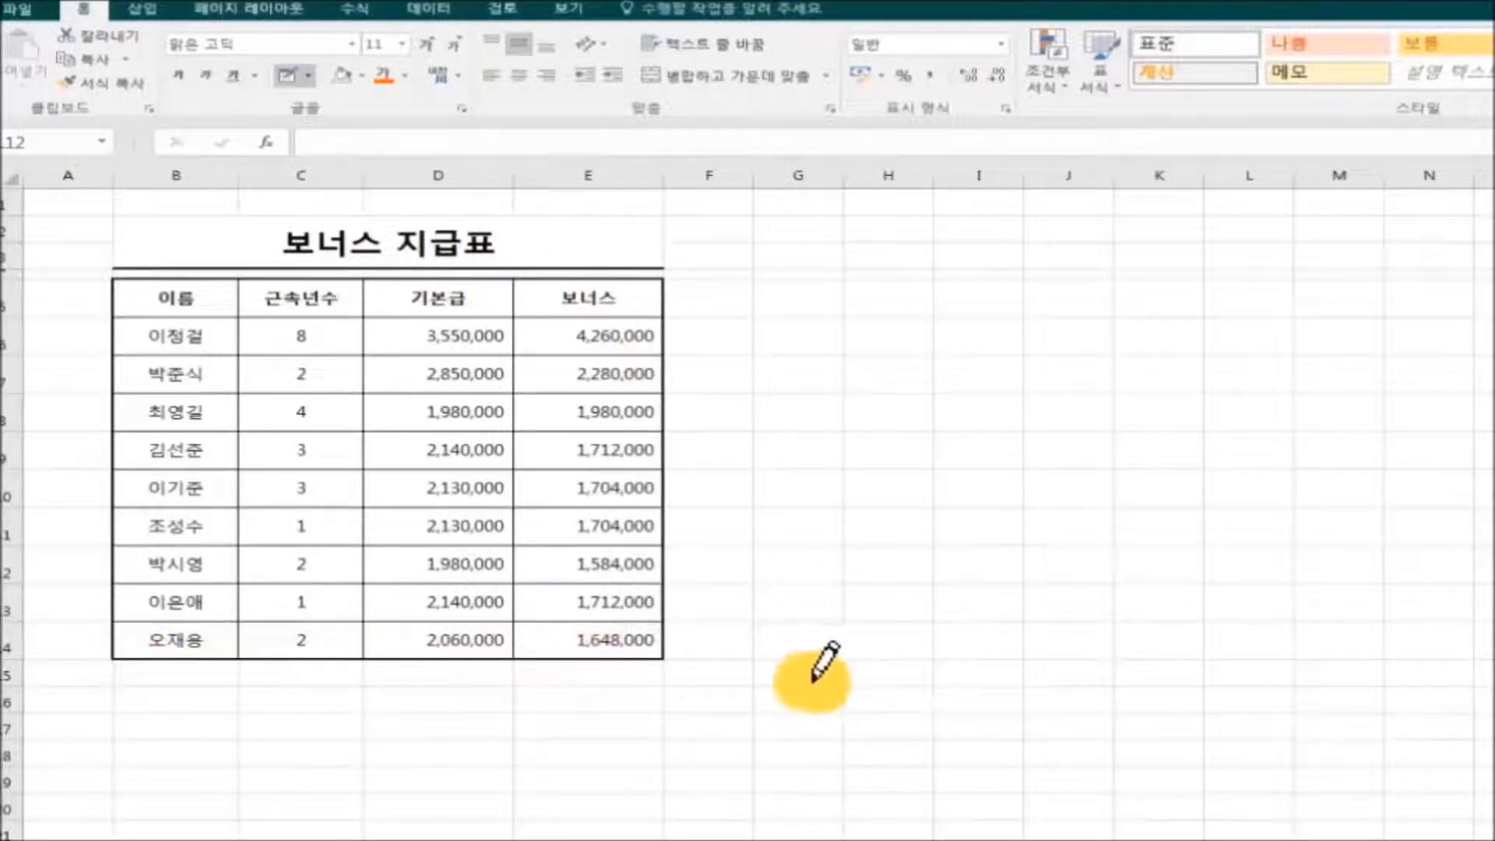
Choose the double line style and draw a double border under the header row B5:E5 of the bonus table
{"action": "left_click", "coordinate": [309, 76]}
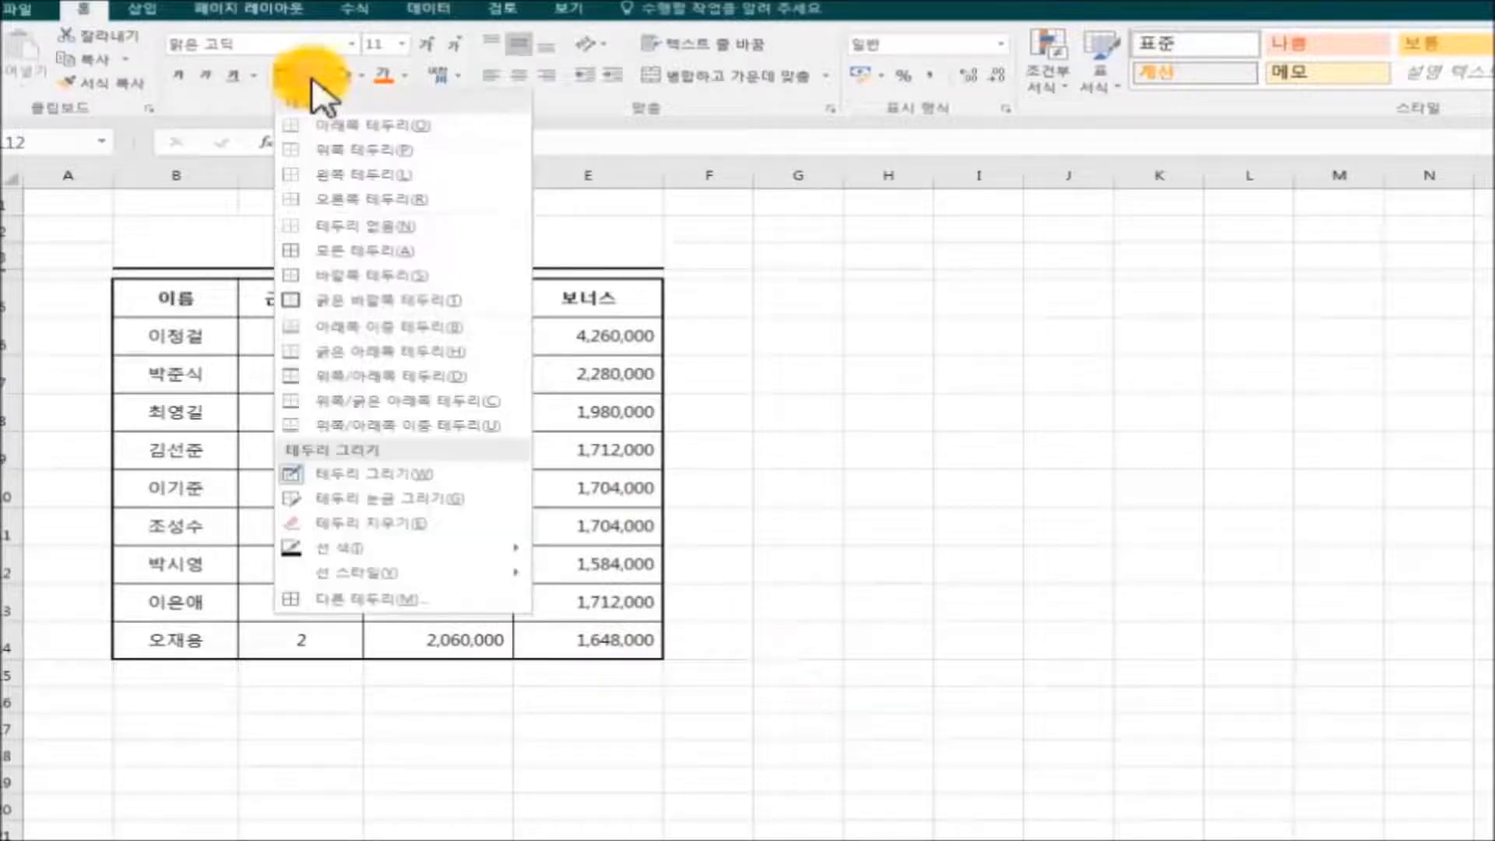
{"action": "mouse_move", "coordinate": [471, 580]}
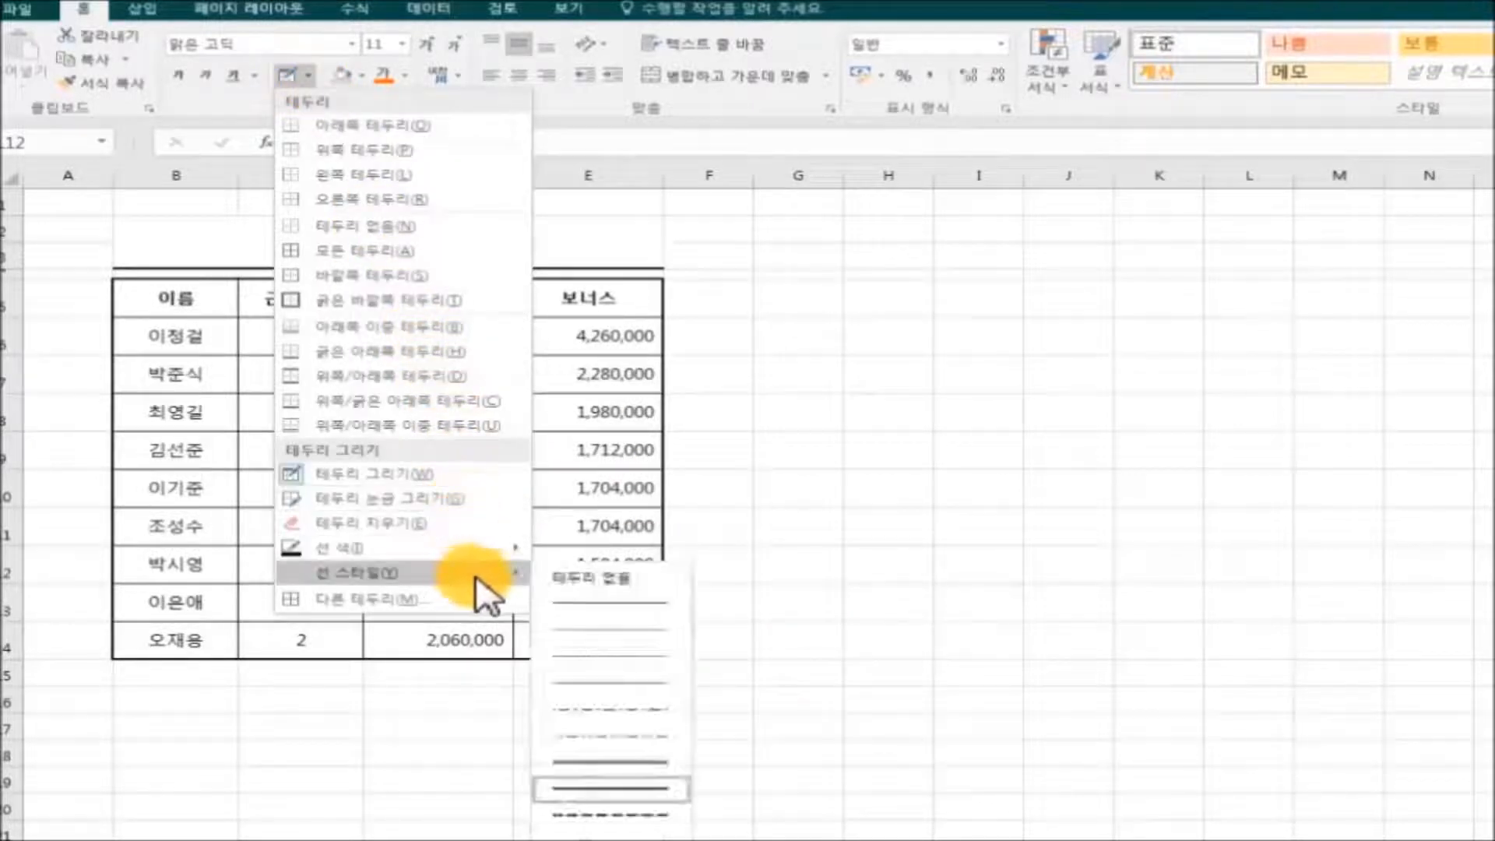
{"action": "left_click", "coordinate": [656, 762]}
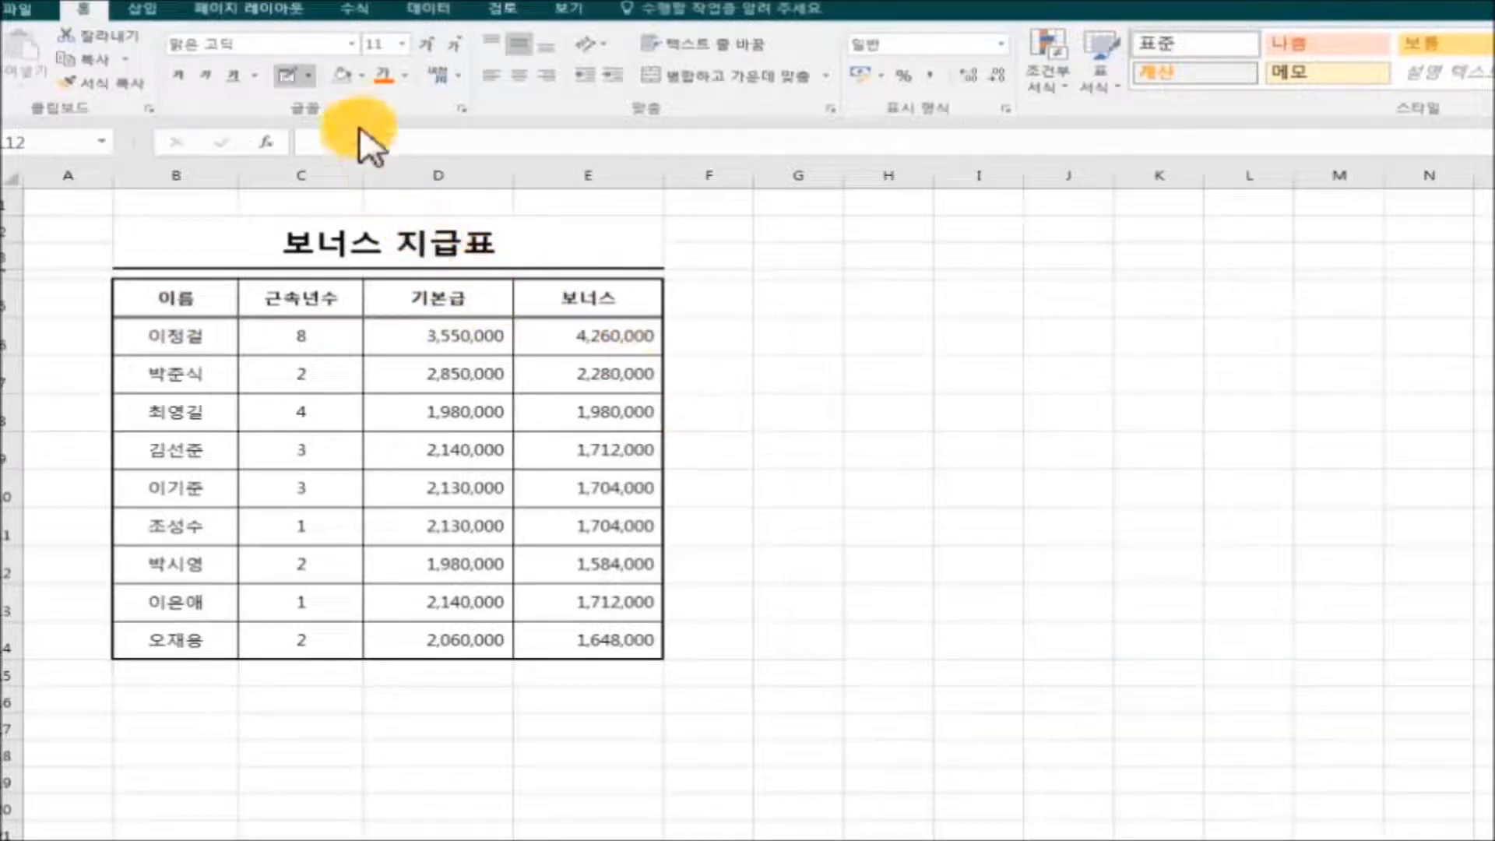
Set the border line colour to standard red and redraw the double line under the header row B5:E5
{"action": "left_click", "coordinate": [310, 75]}
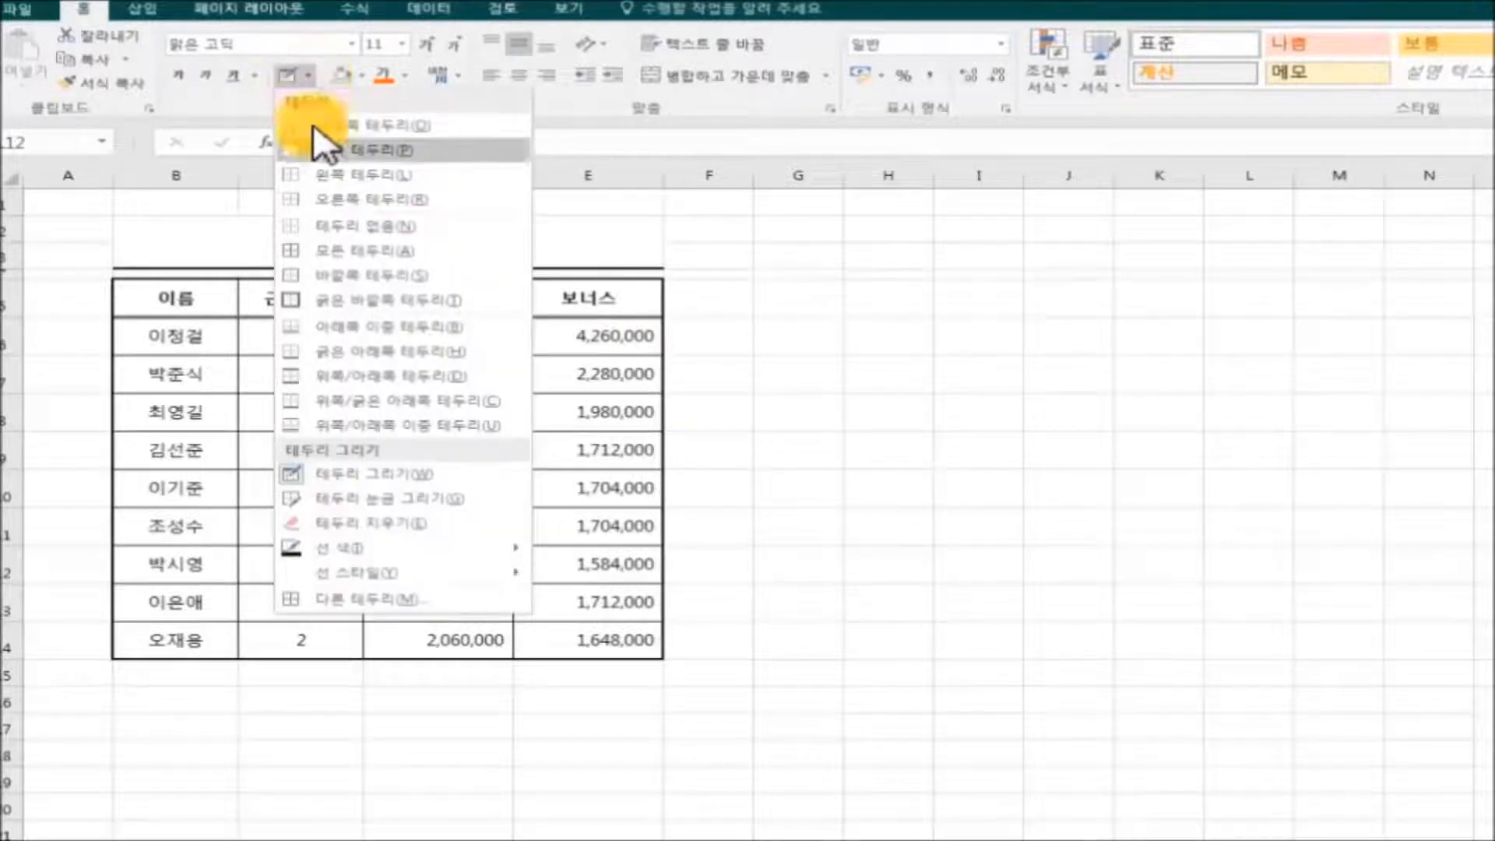
{"action": "mouse_move", "coordinate": [466, 548]}
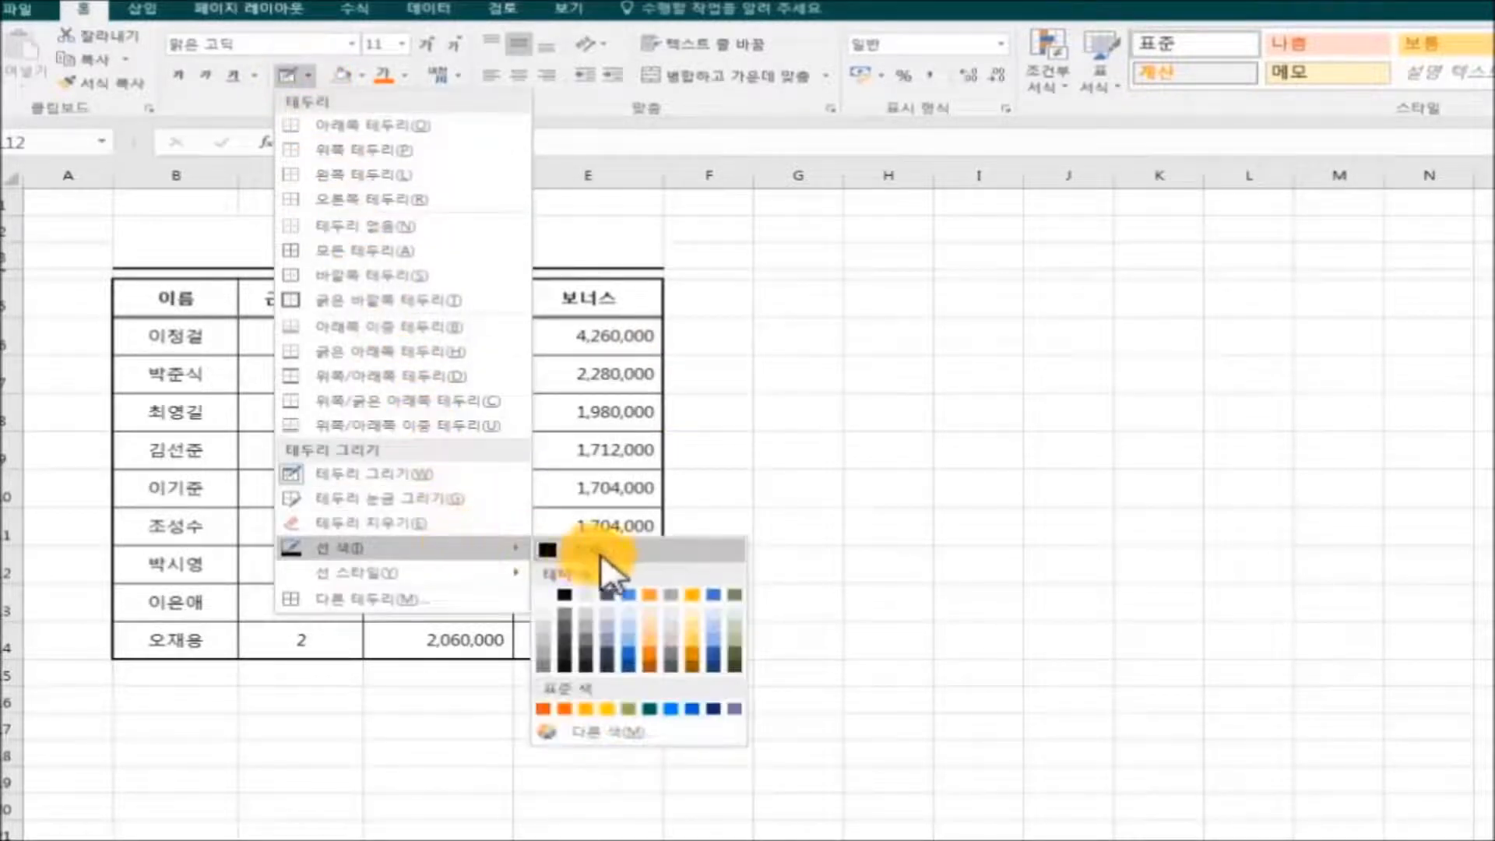
{"action": "left_click", "coordinate": [564, 710]}
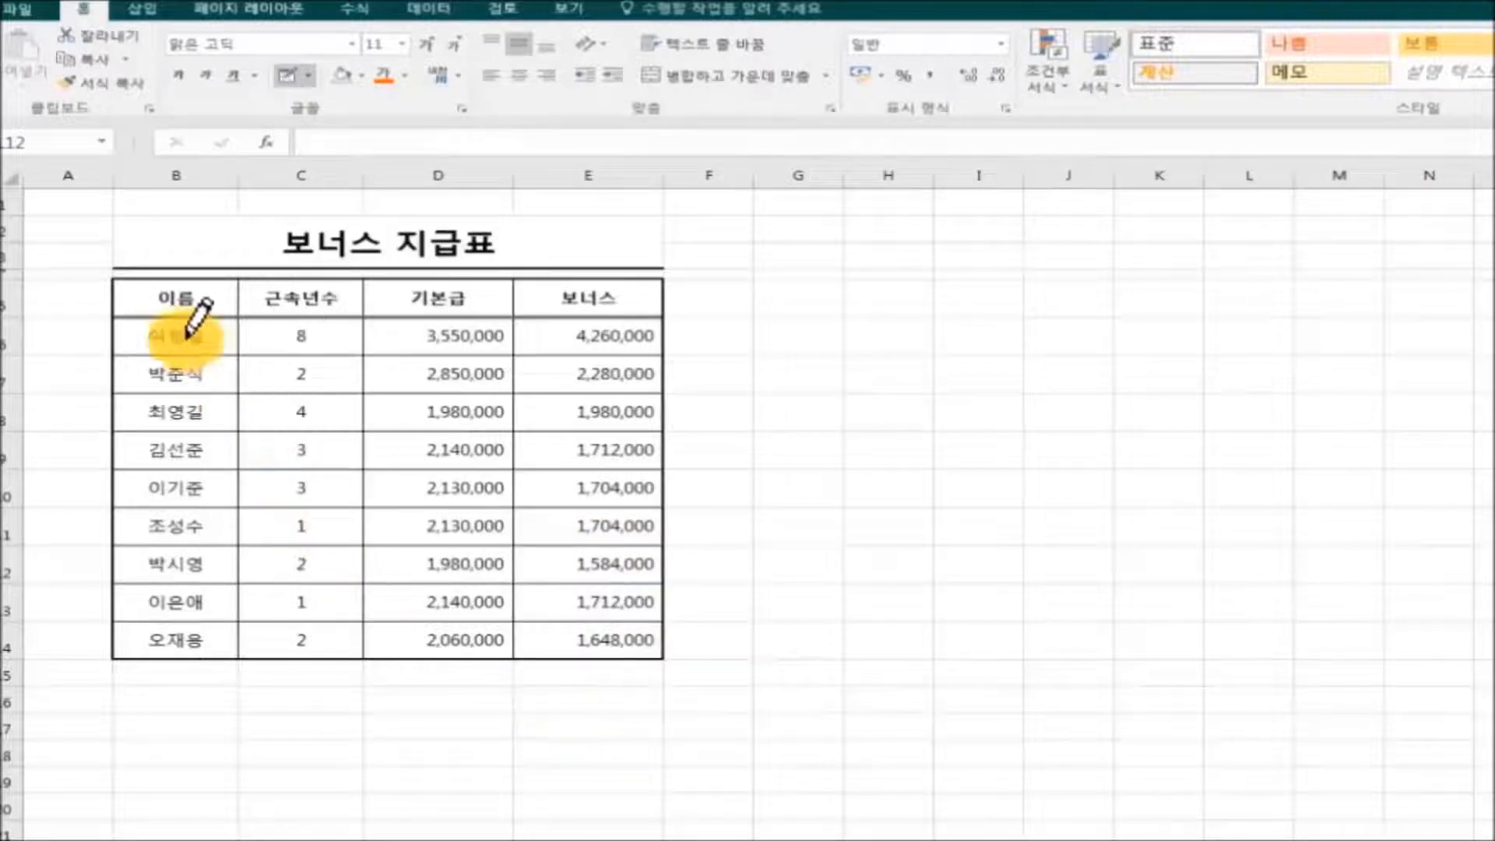
{"action": "left_click_drag", "start_coordinate": [127, 317], "coordinate": [556, 317]}
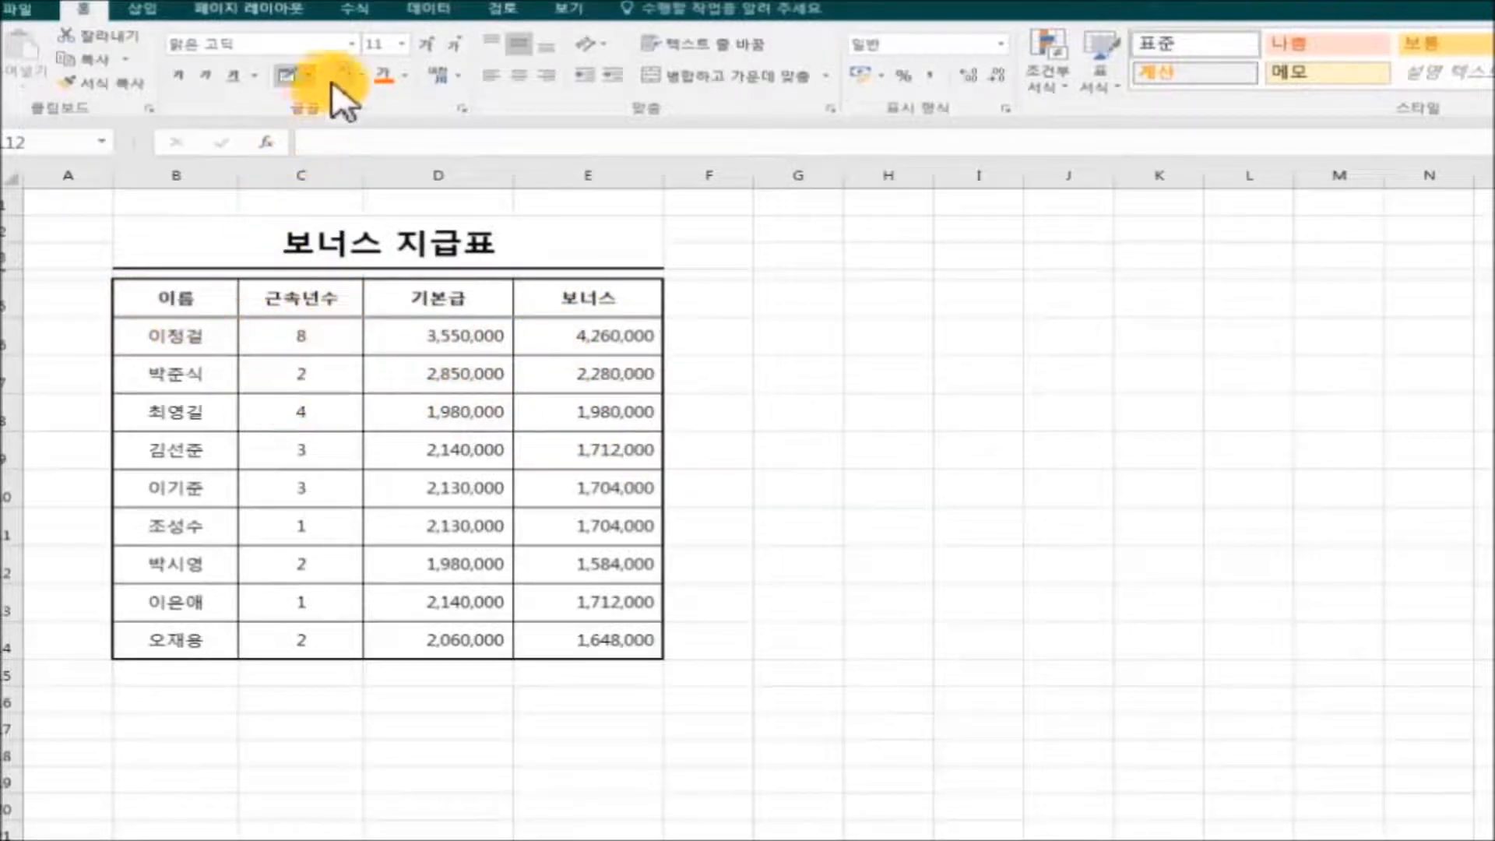
Set the border line colour to standard blue and draw a double line between the 기본급 and 보너스 columns, rows 5 to 14
{"action": "left_click", "coordinate": [308, 75]}
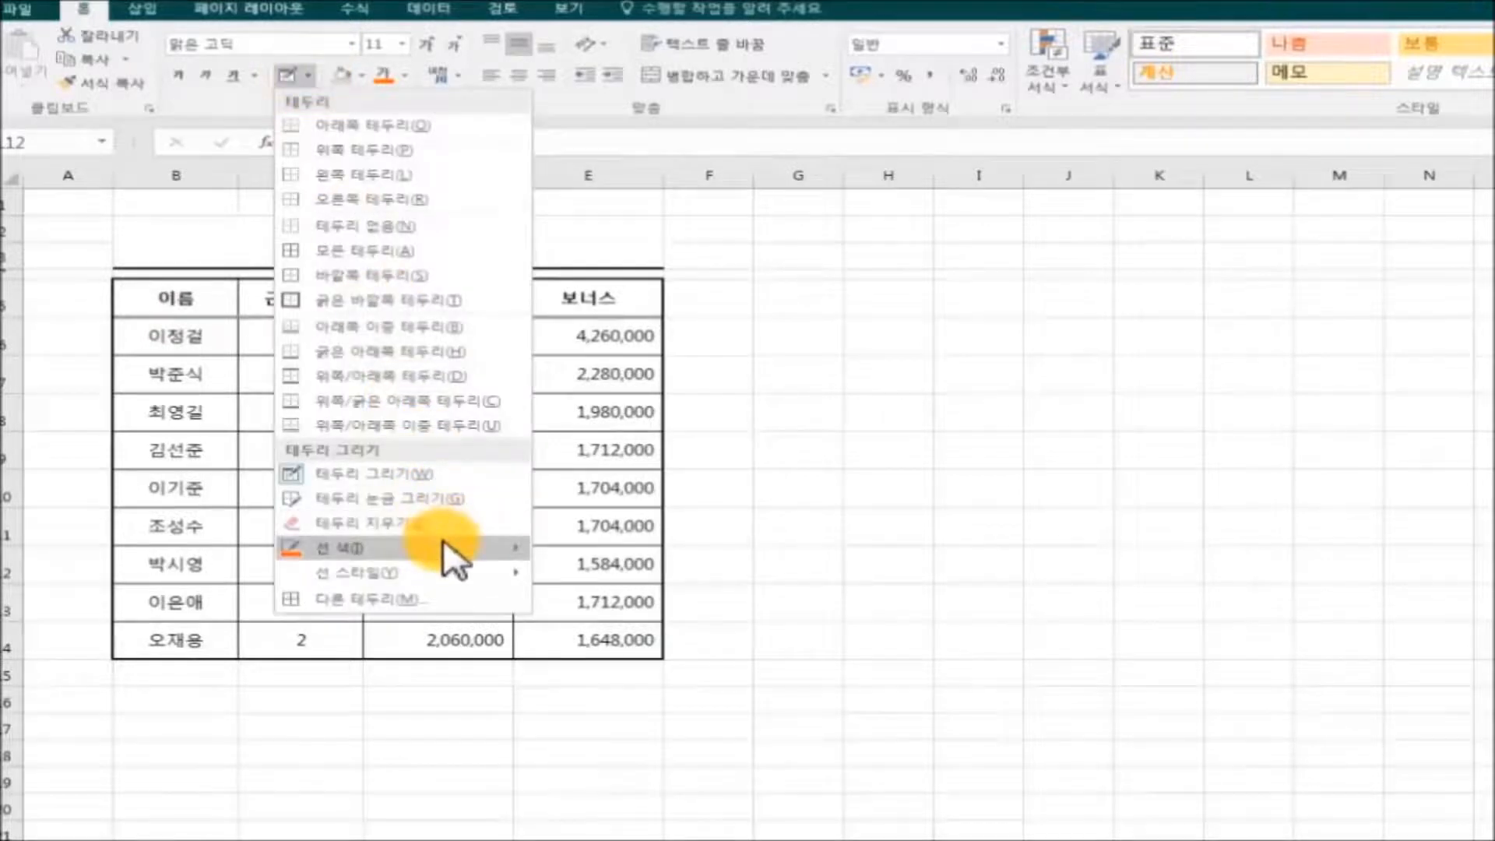
{"action": "mouse_move", "coordinate": [450, 548]}
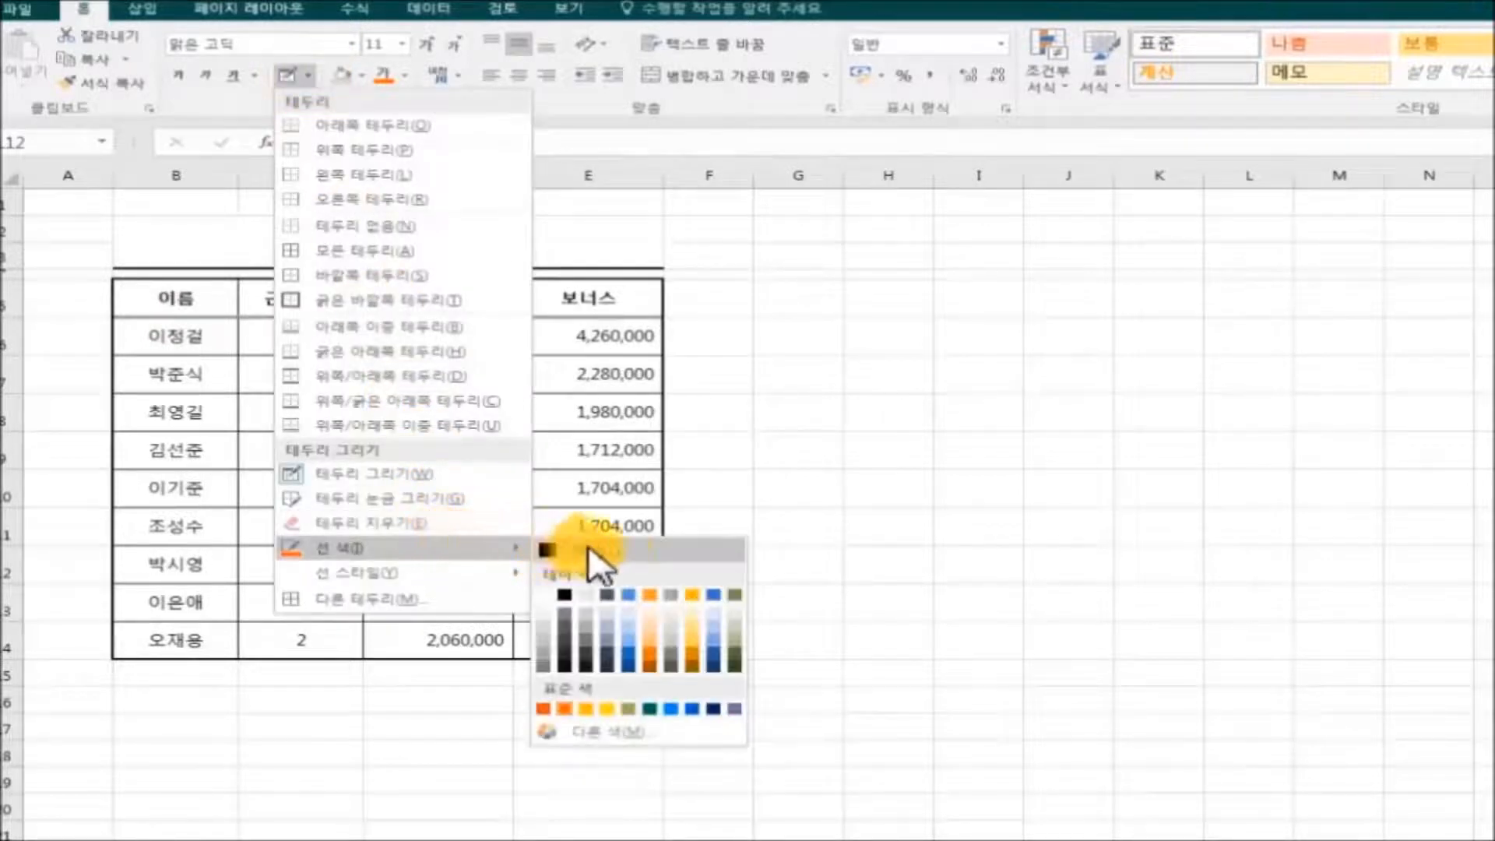
{"action": "left_click", "coordinate": [691, 709]}
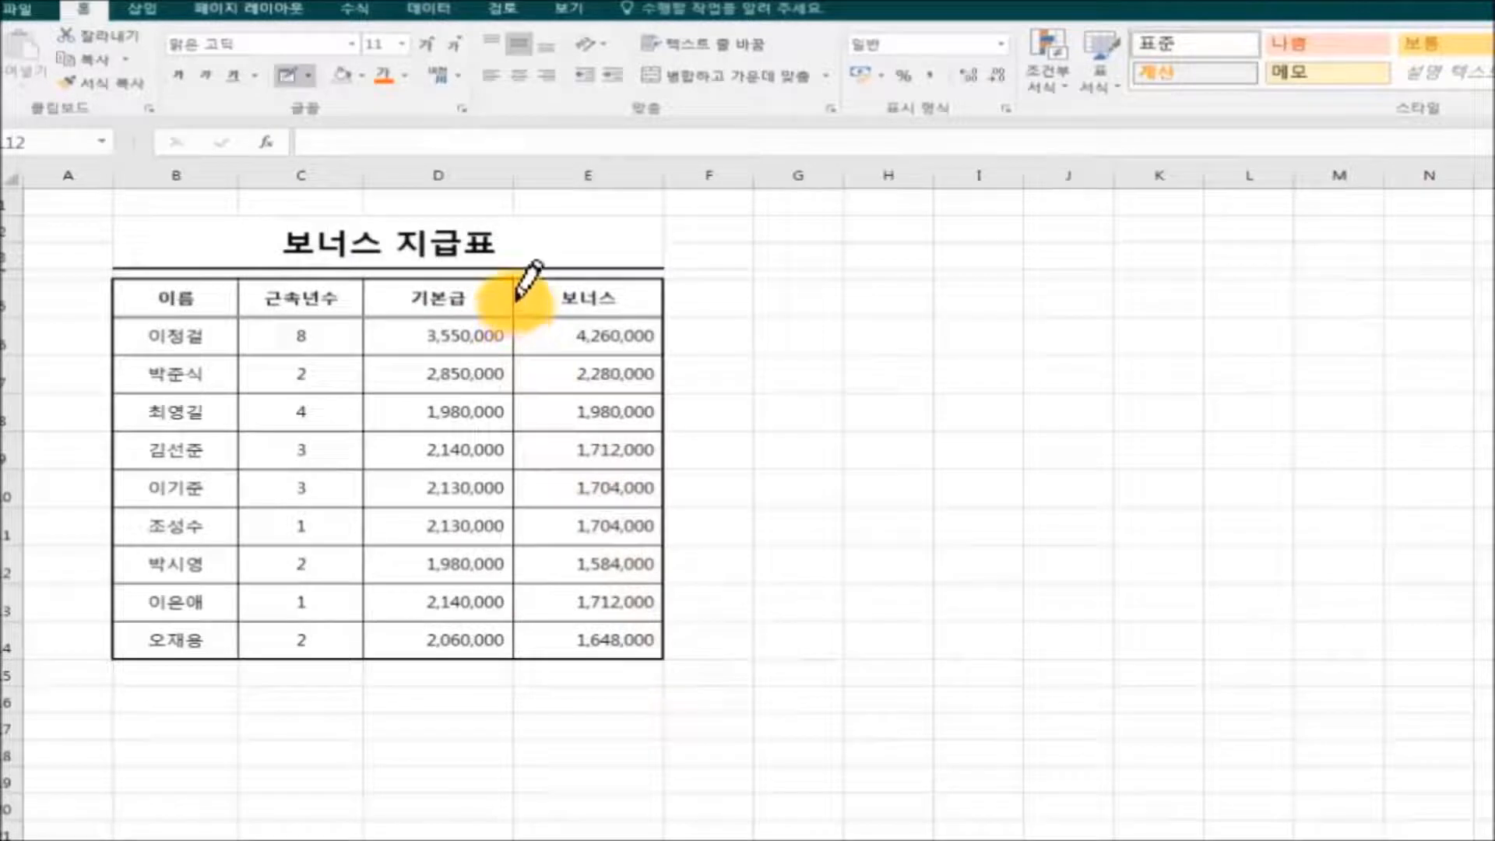
{"action": "left_click_drag", "start_coordinate": [515, 289], "coordinate": [529, 637]}
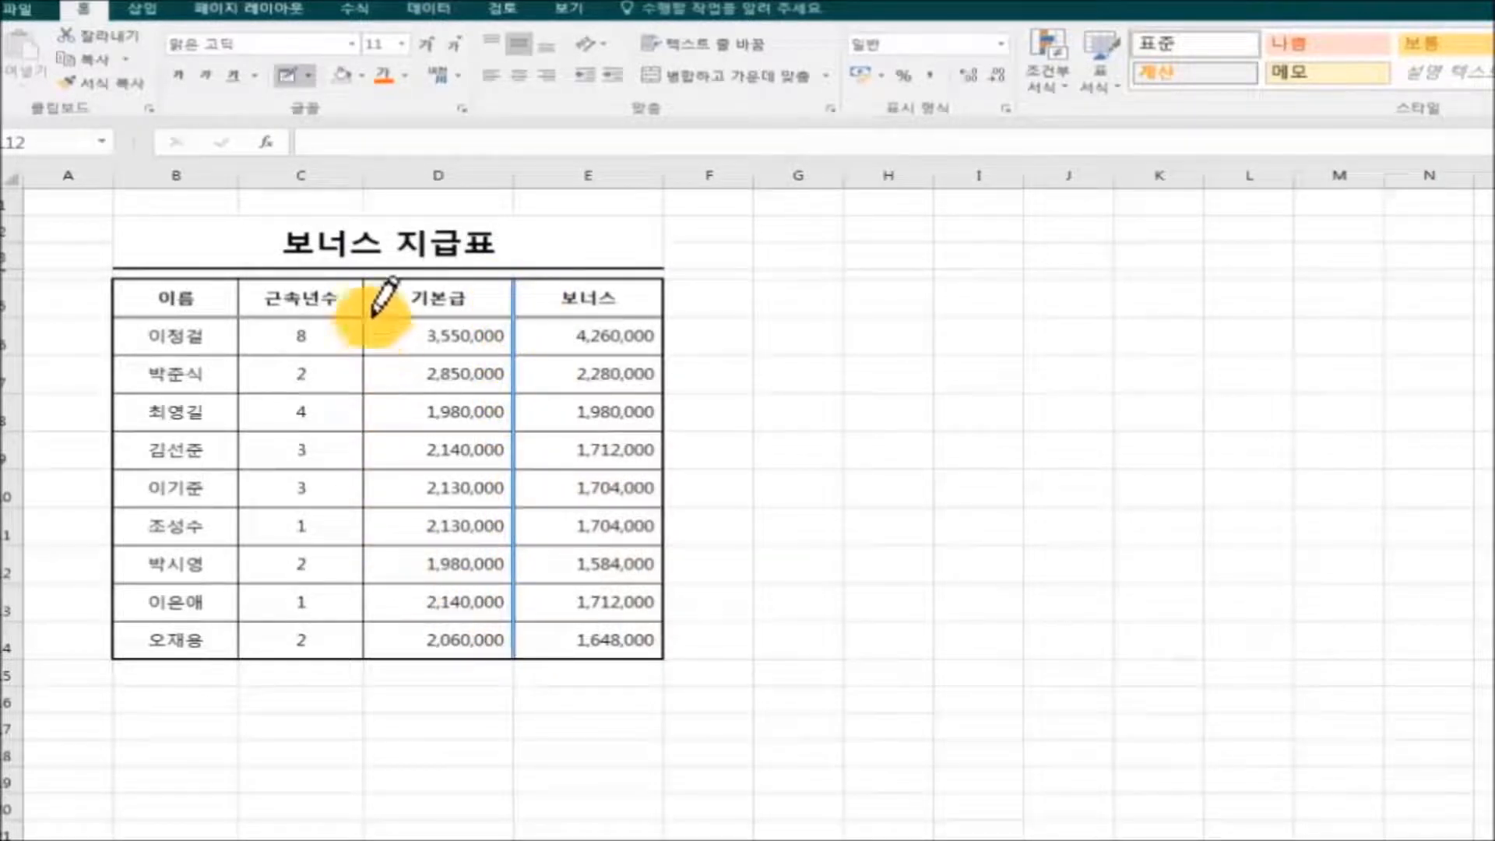
Draw blue double lines on both sides of the 근속년수 column of the 보너스 지급표 table, rows 5 to 14
{"action": "left_click_drag", "start_coordinate": [363, 282], "coordinate": [376, 628]}
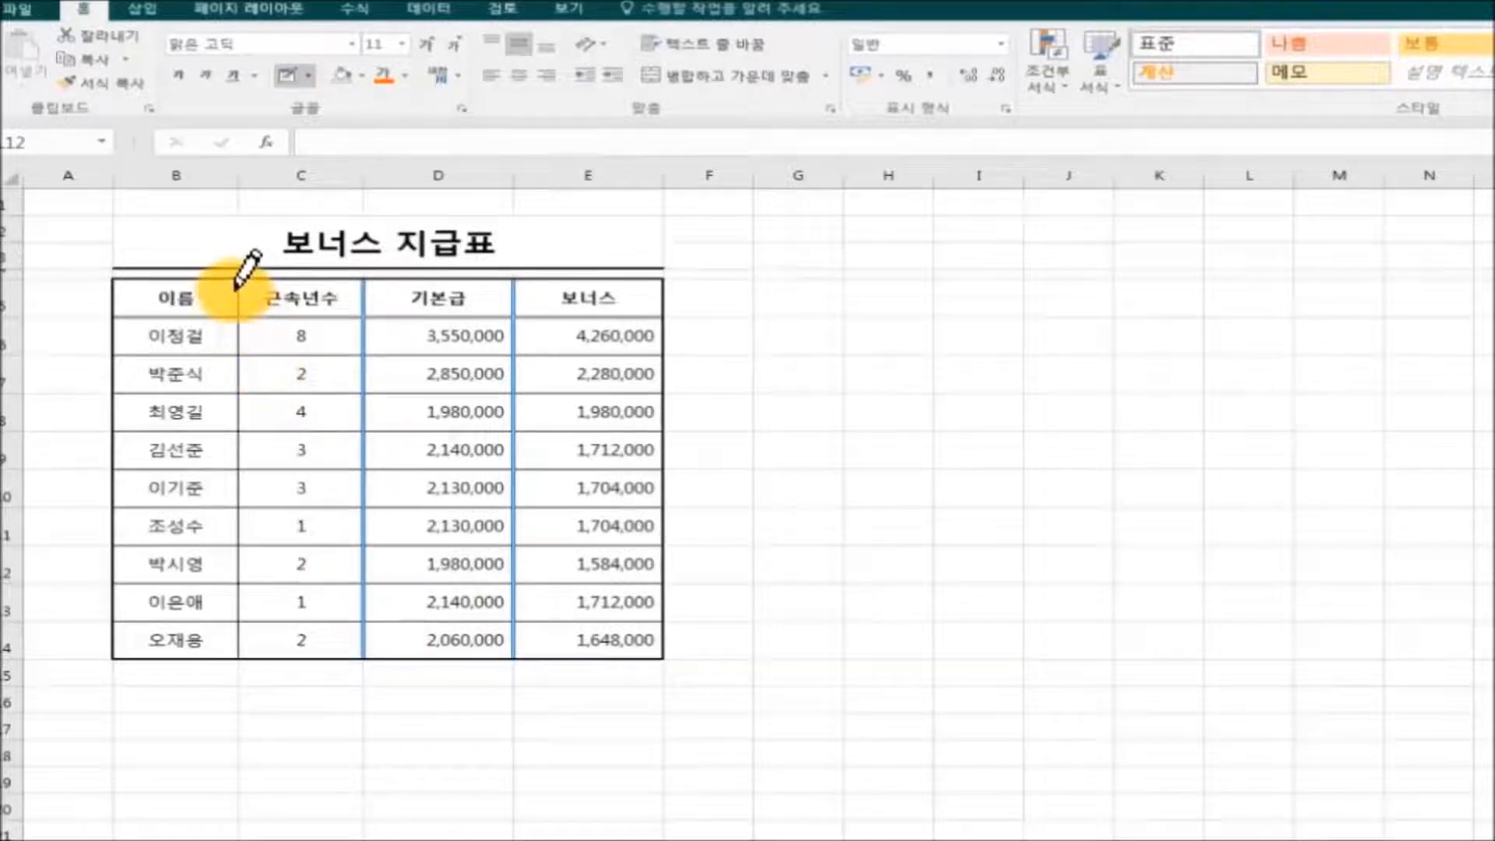
{"action": "left_click_drag", "start_coordinate": [238, 285], "coordinate": [238, 656]}
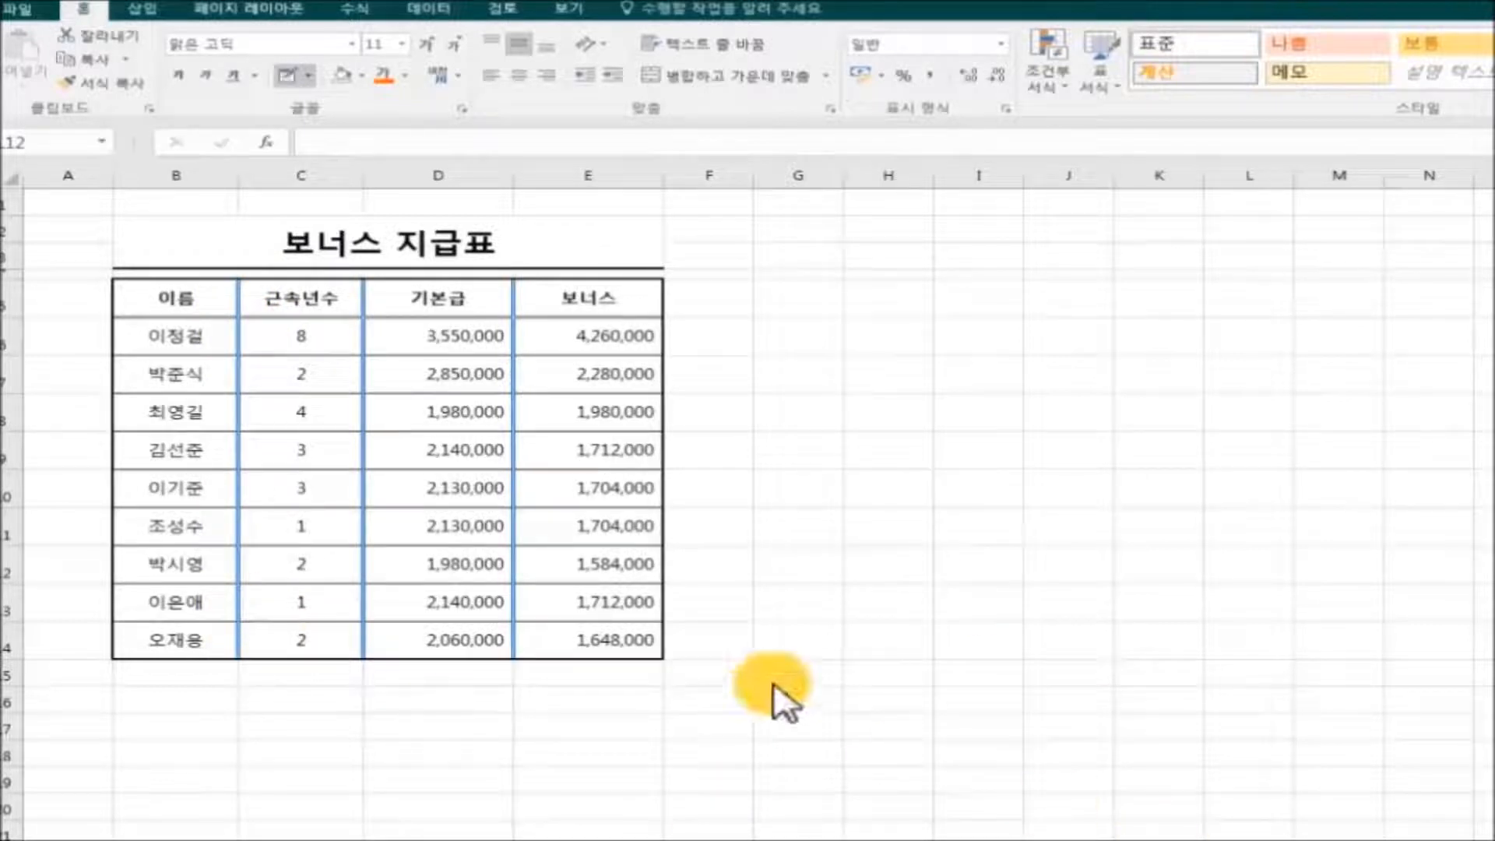
Erase the three blue double vertical lines between the columns of the 보너스 지급표 table, rows 5 to 14
{"action": "left_click", "coordinate": [310, 76]}
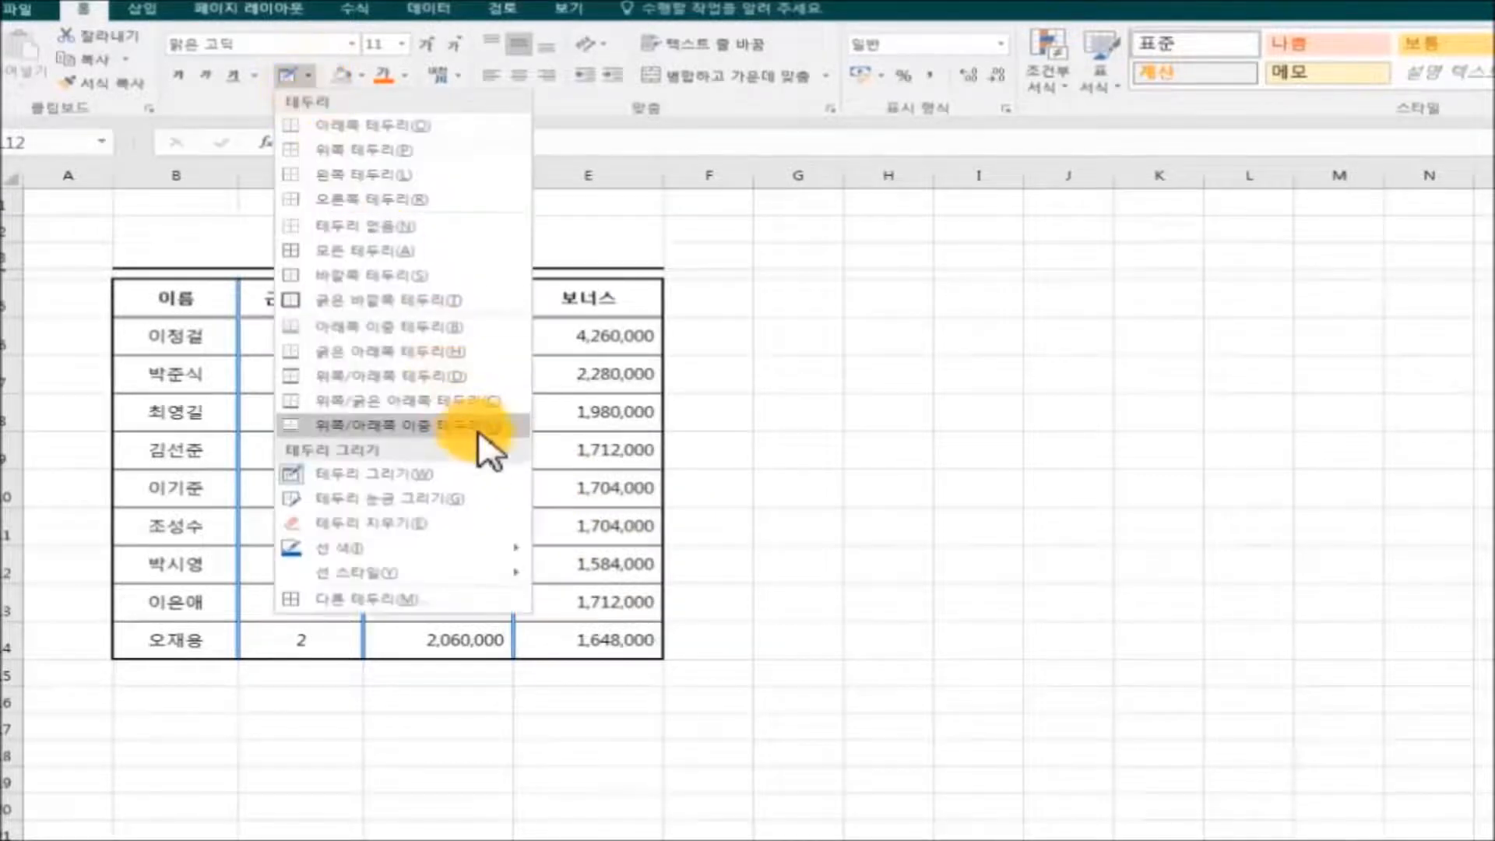
{"action": "left_click", "coordinate": [472, 528]}
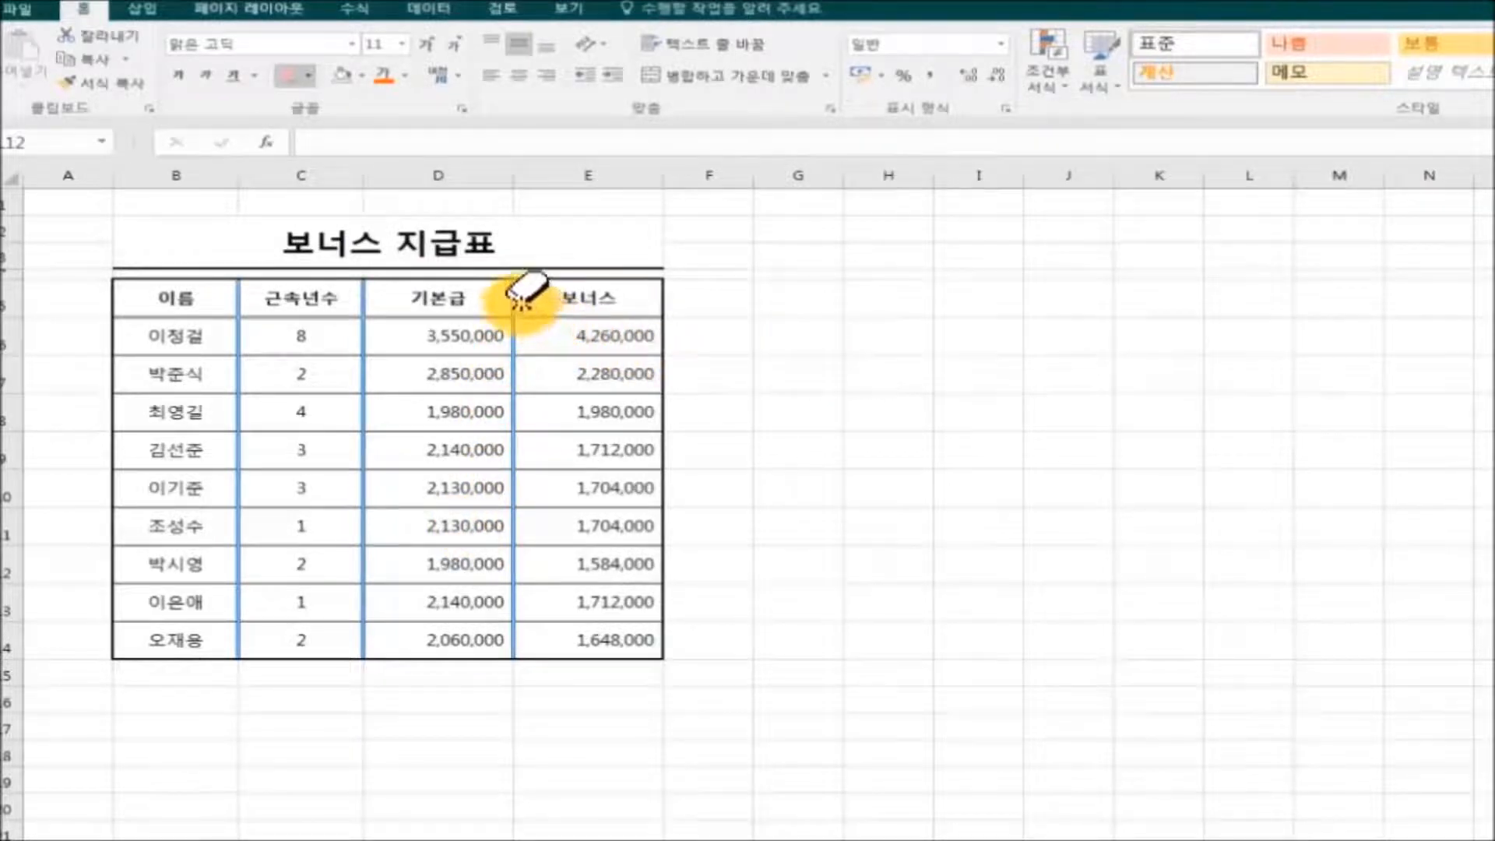
{"action": "left_click_drag", "start_coordinate": [514, 294], "coordinate": [514, 620]}
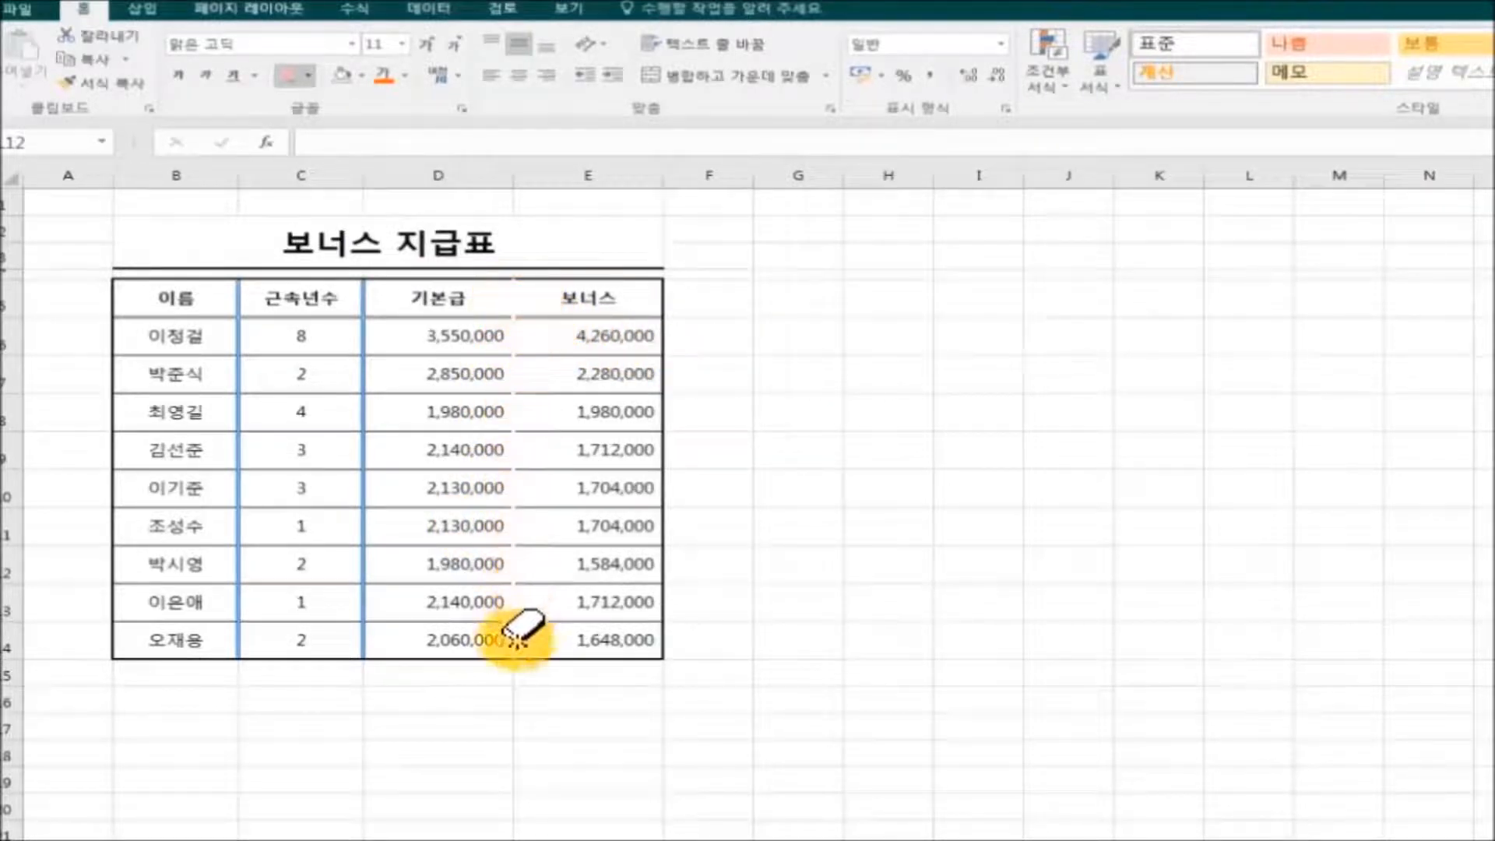
{"action": "left_click_drag", "start_coordinate": [364, 300], "coordinate": [364, 621]}
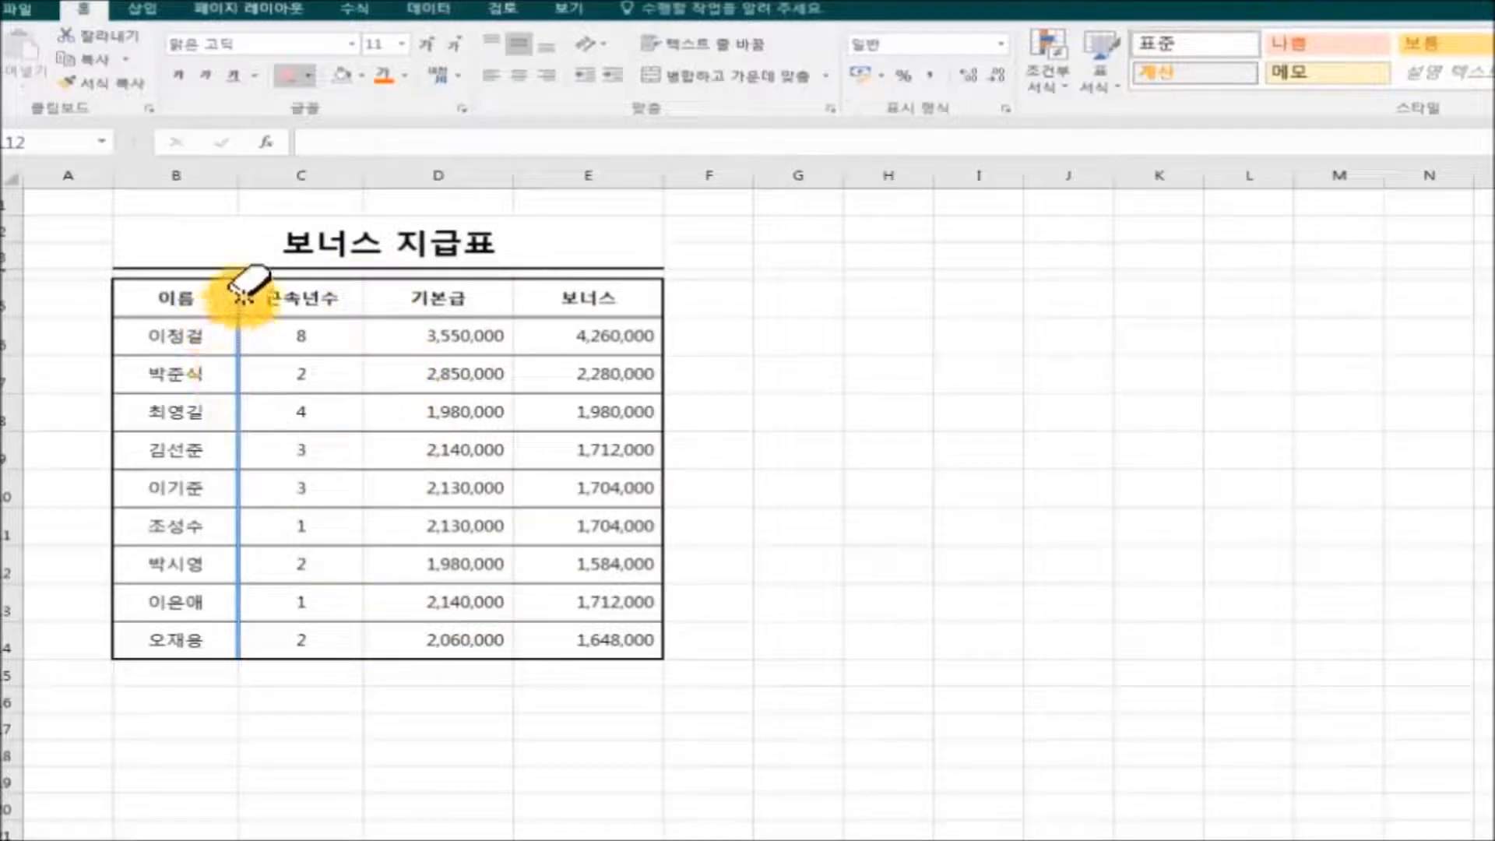
{"action": "left_click_drag", "start_coordinate": [241, 296], "coordinate": [241, 617]}
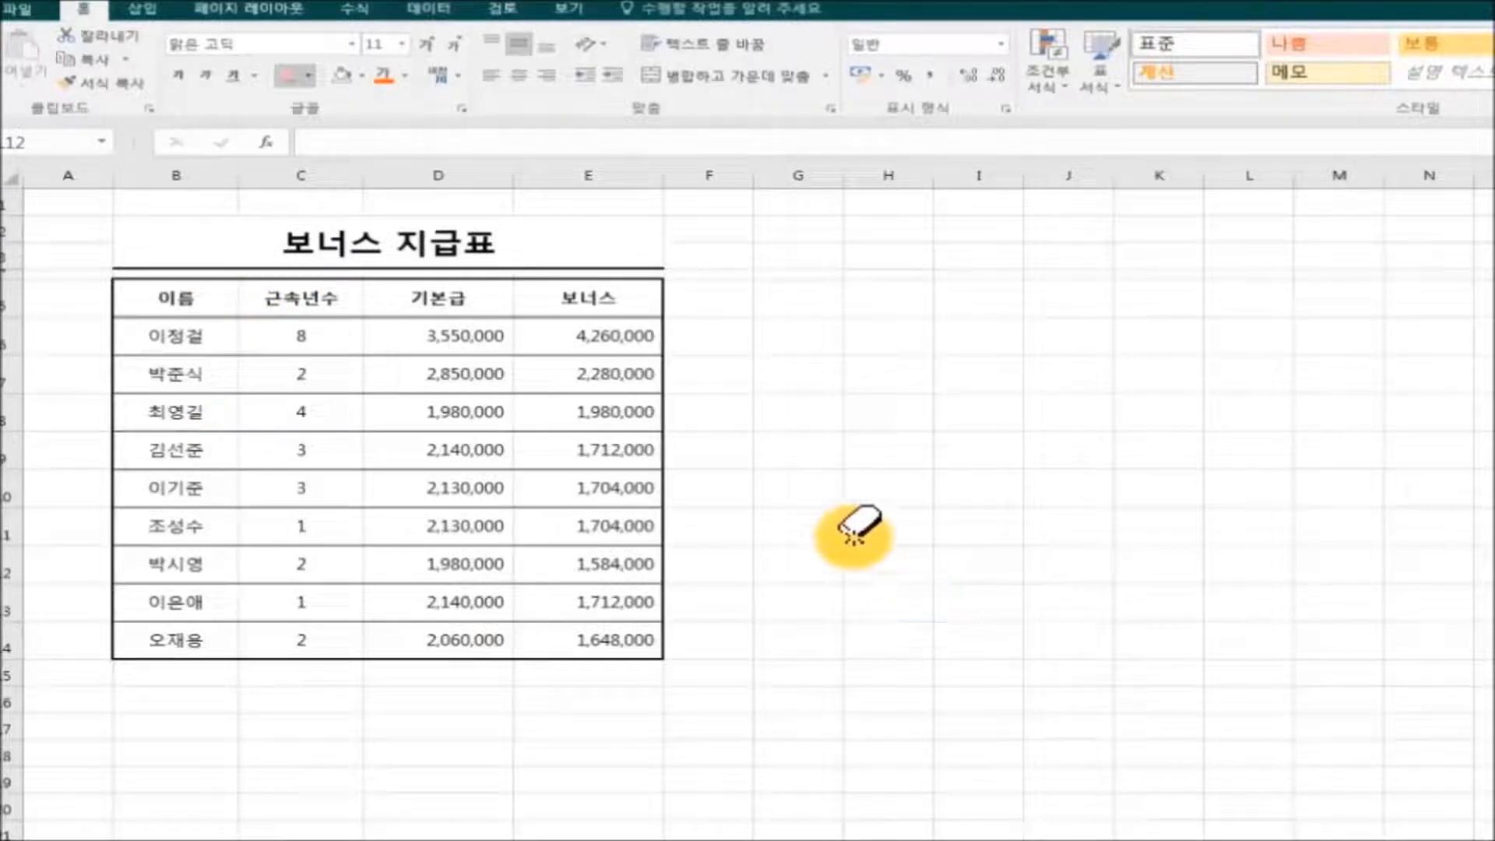
Choose the medium dashed line style and draw blue dashed lines between all columns of B5:E14 and under the header row
{"action": "left_click", "coordinate": [309, 75]}
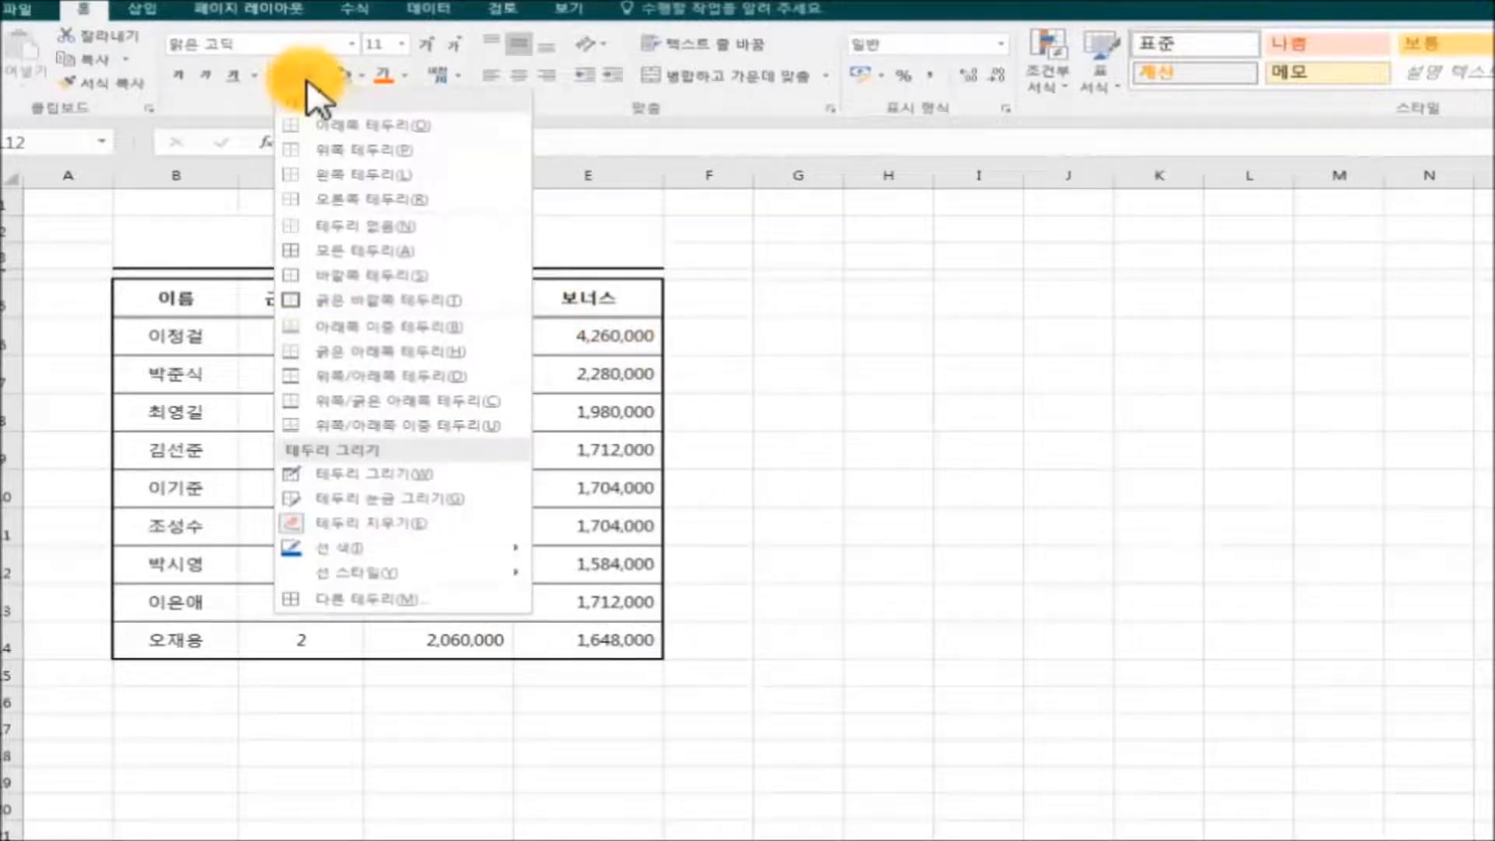
{"action": "mouse_move", "coordinate": [507, 575]}
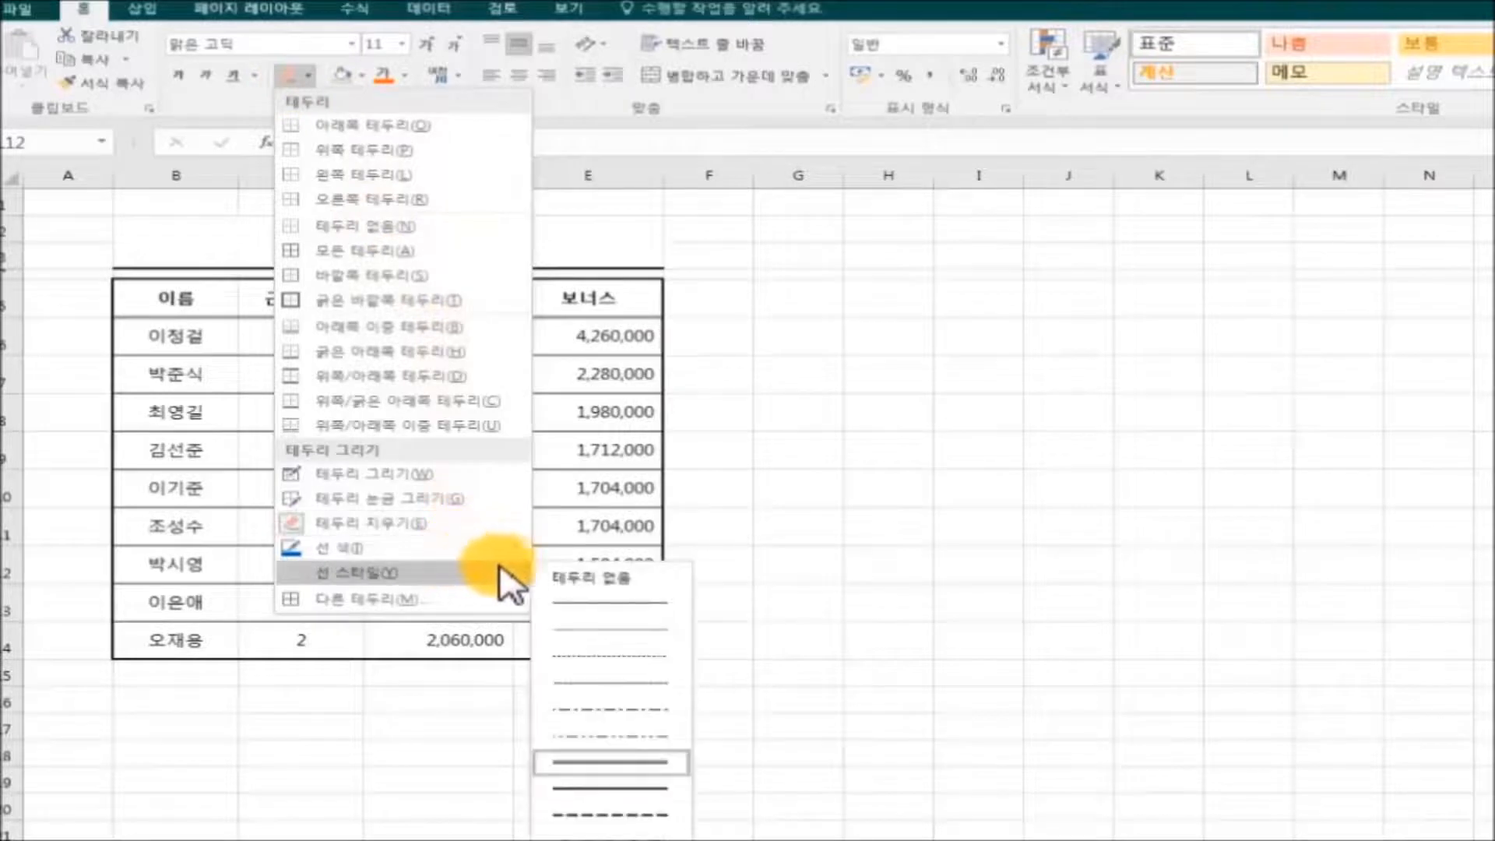
{"action": "left_click", "coordinate": [651, 810]}
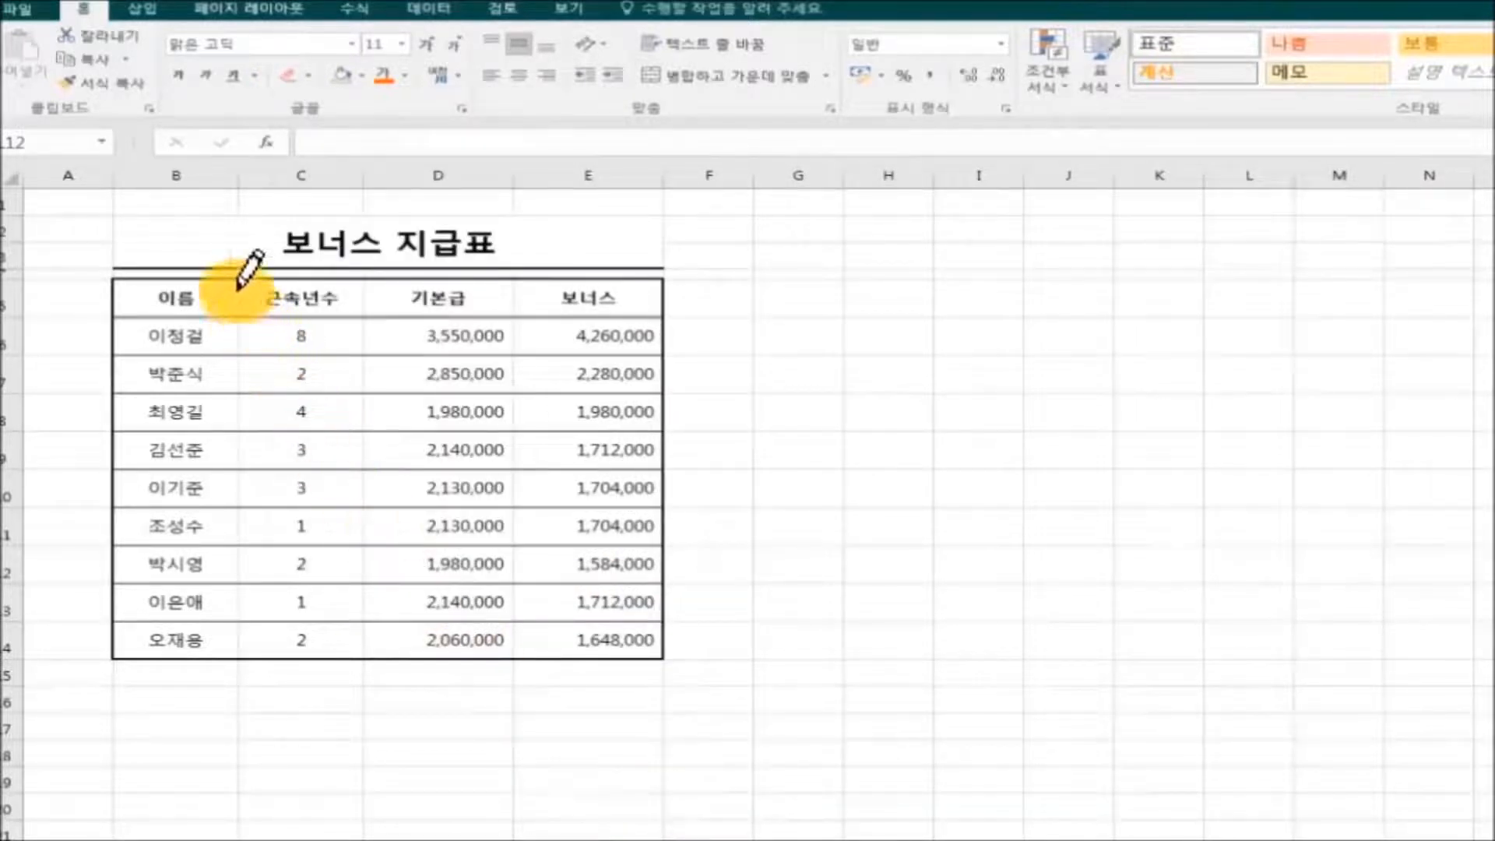
{"action": "left_click_drag", "start_coordinate": [236, 296], "coordinate": [236, 651]}
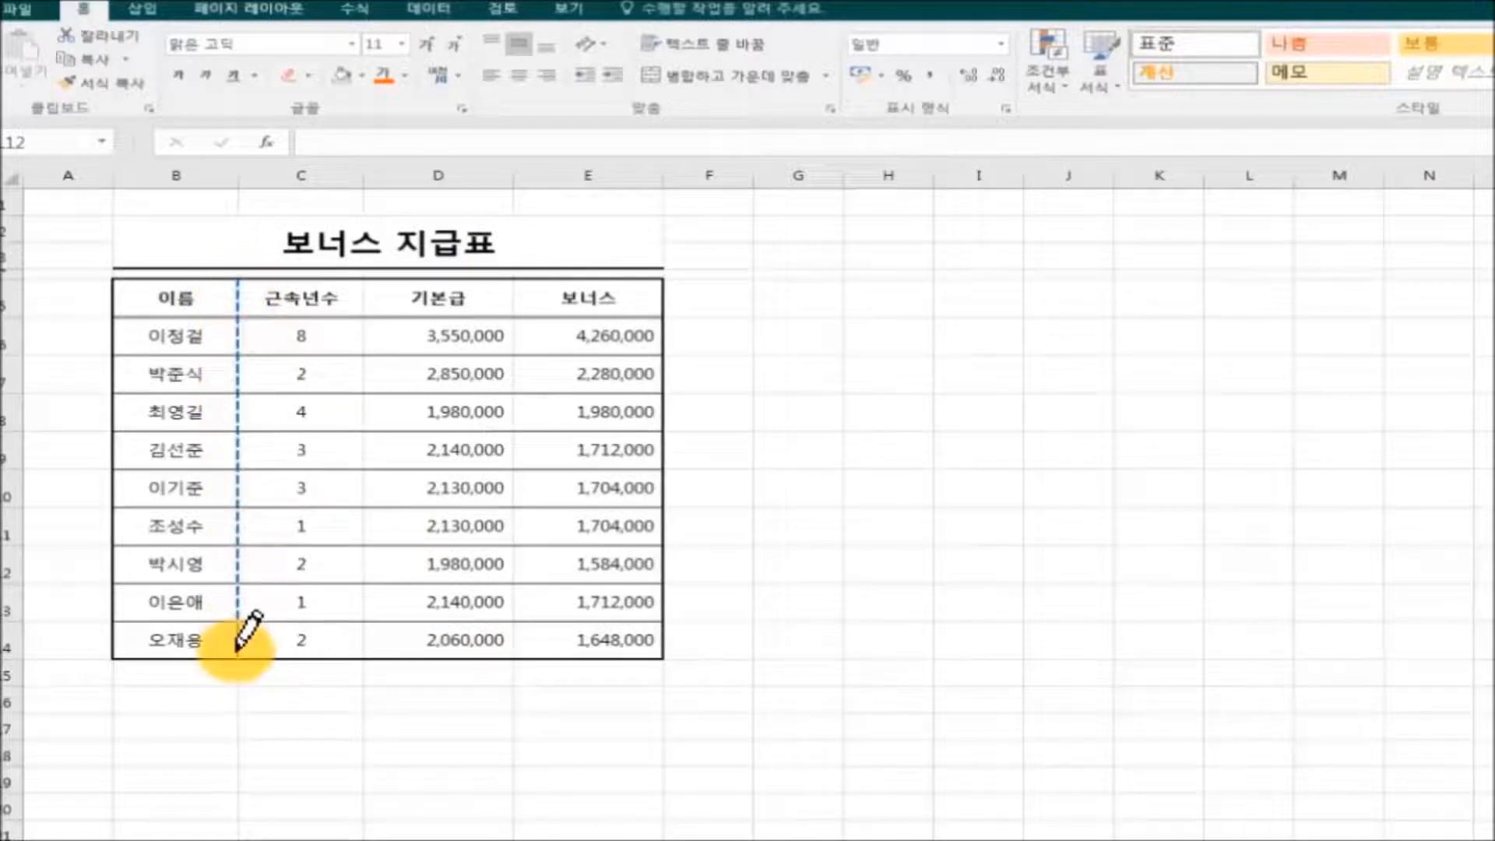
{"action": "left_click_drag", "start_coordinate": [362, 292], "coordinate": [363, 654]}
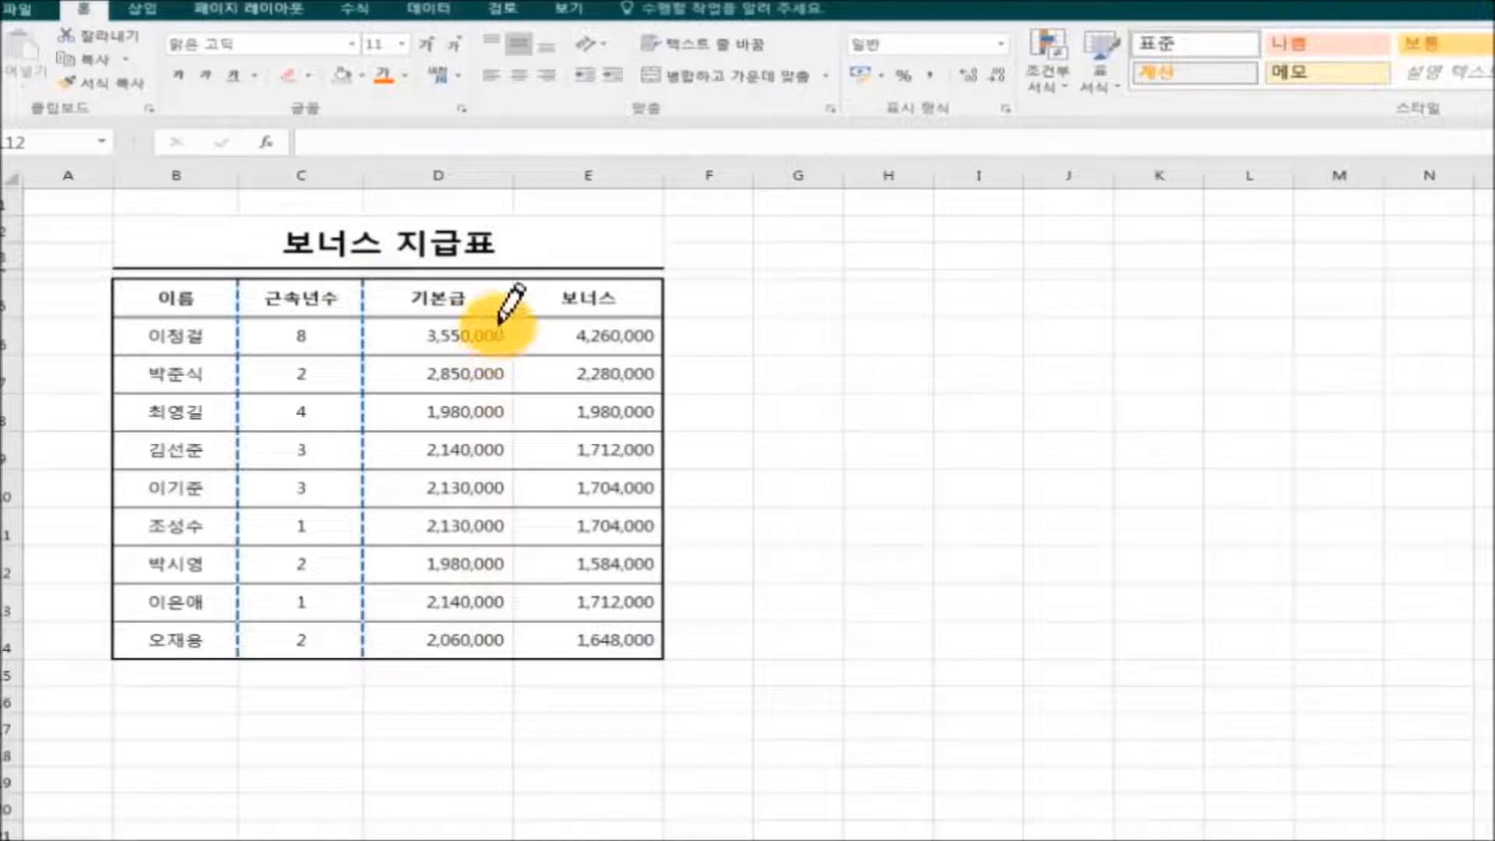
{"action": "left_click_drag", "start_coordinate": [514, 290], "coordinate": [511, 645]}
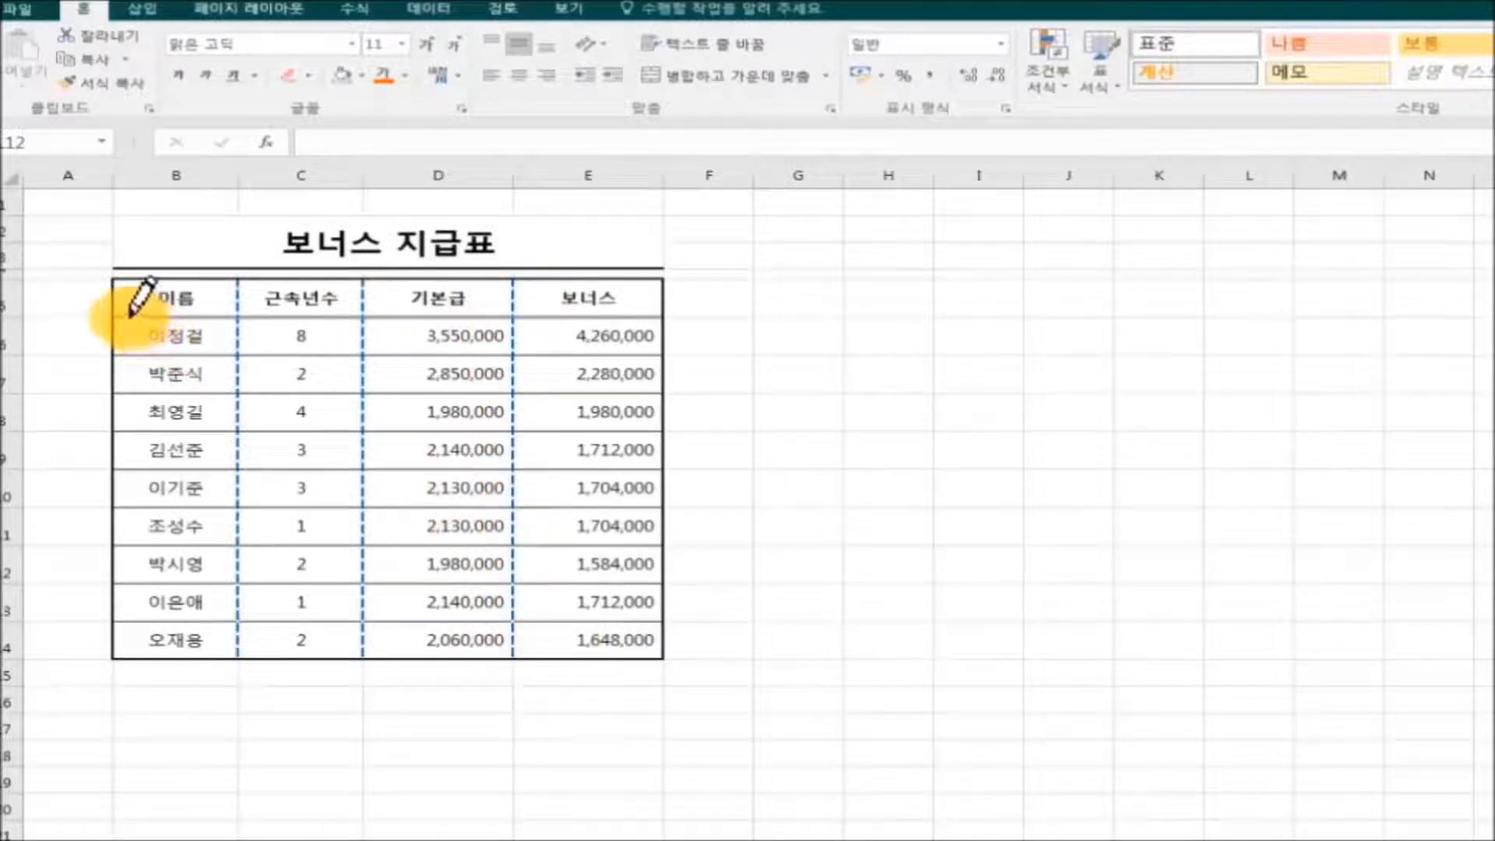
{"action": "left_click_drag", "start_coordinate": [130, 315], "coordinate": [661, 316]}
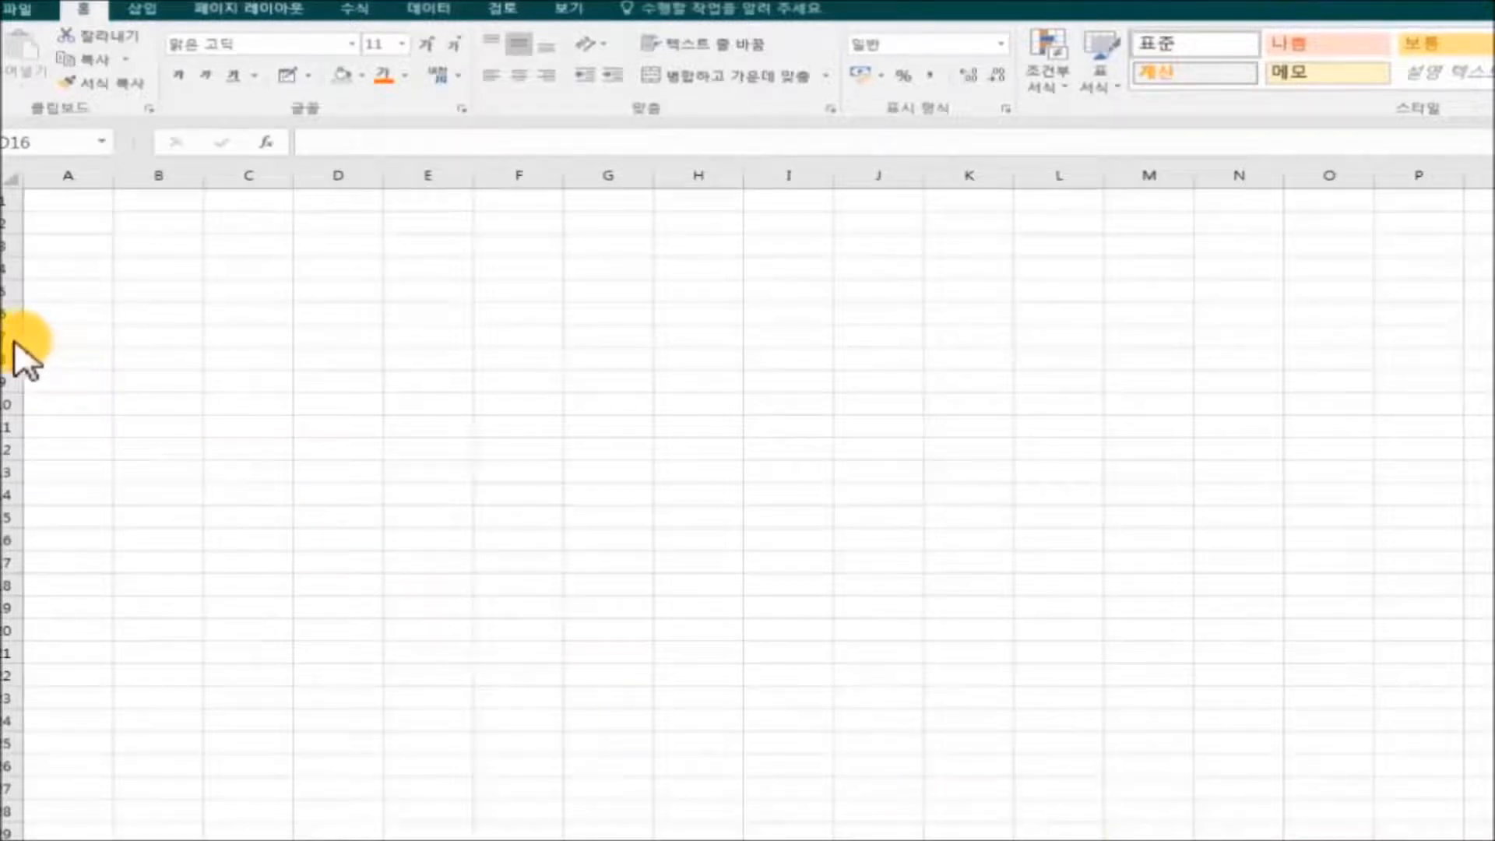
Increase the height of row 7 on the empty sheet and fill C7:L7 with the numbers 1 to 10
{"action": "left_click_drag", "start_coordinate": [10, 344], "coordinate": [10, 379]}
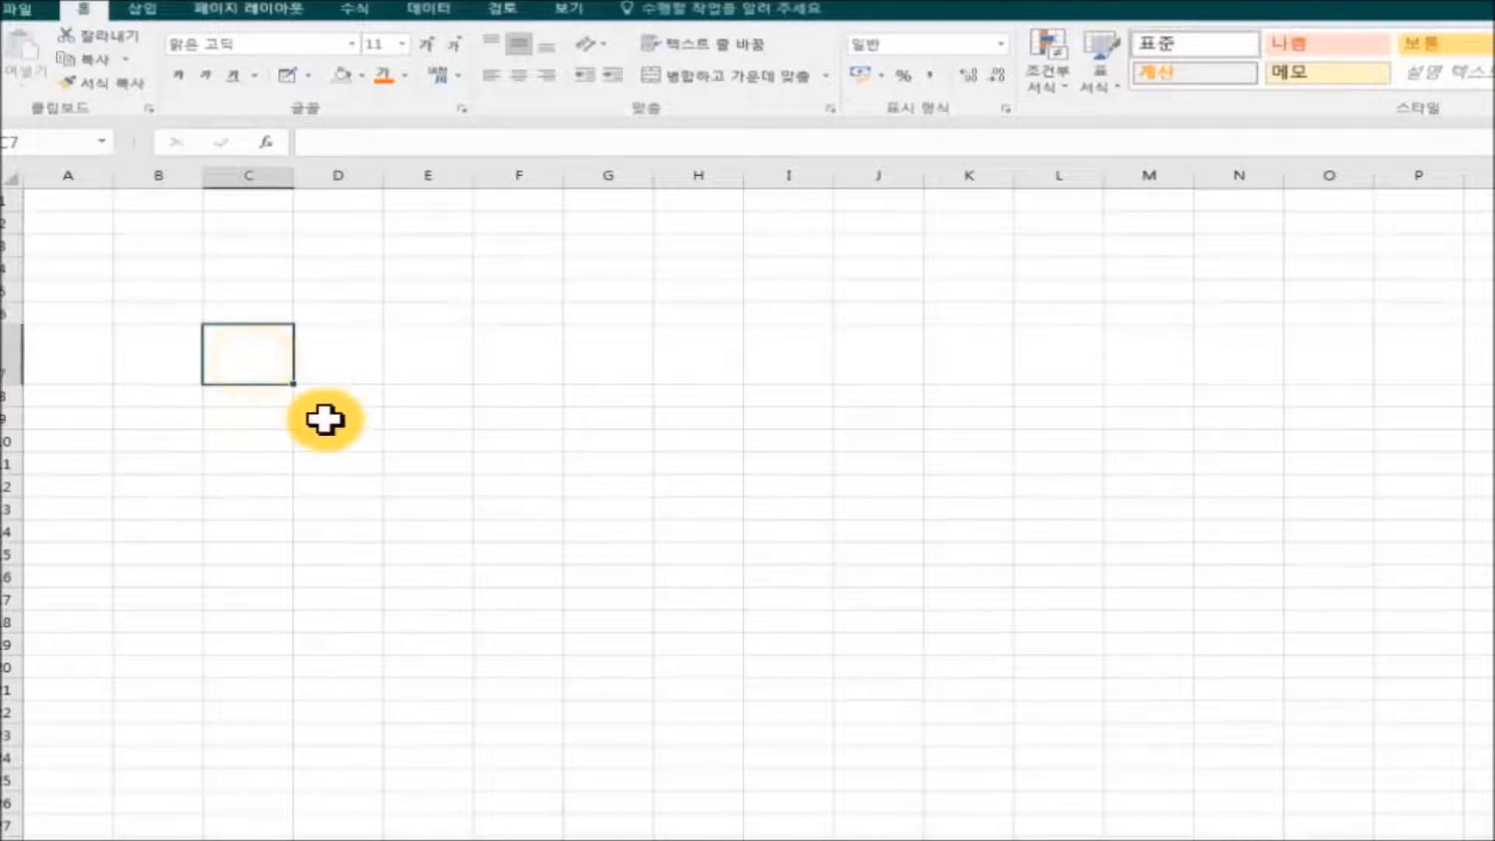
{"action": "type", "text": "1"}
{"action": "left_click", "coordinate": [361, 354]}
{"action": "type", "text": "2"}
{"action": "left_click", "coordinate": [501, 544]}
{"action": "left_click_drag", "start_coordinate": [233, 354], "coordinate": [1094, 383]}
{"action": "left_click", "coordinate": [1048, 532]}
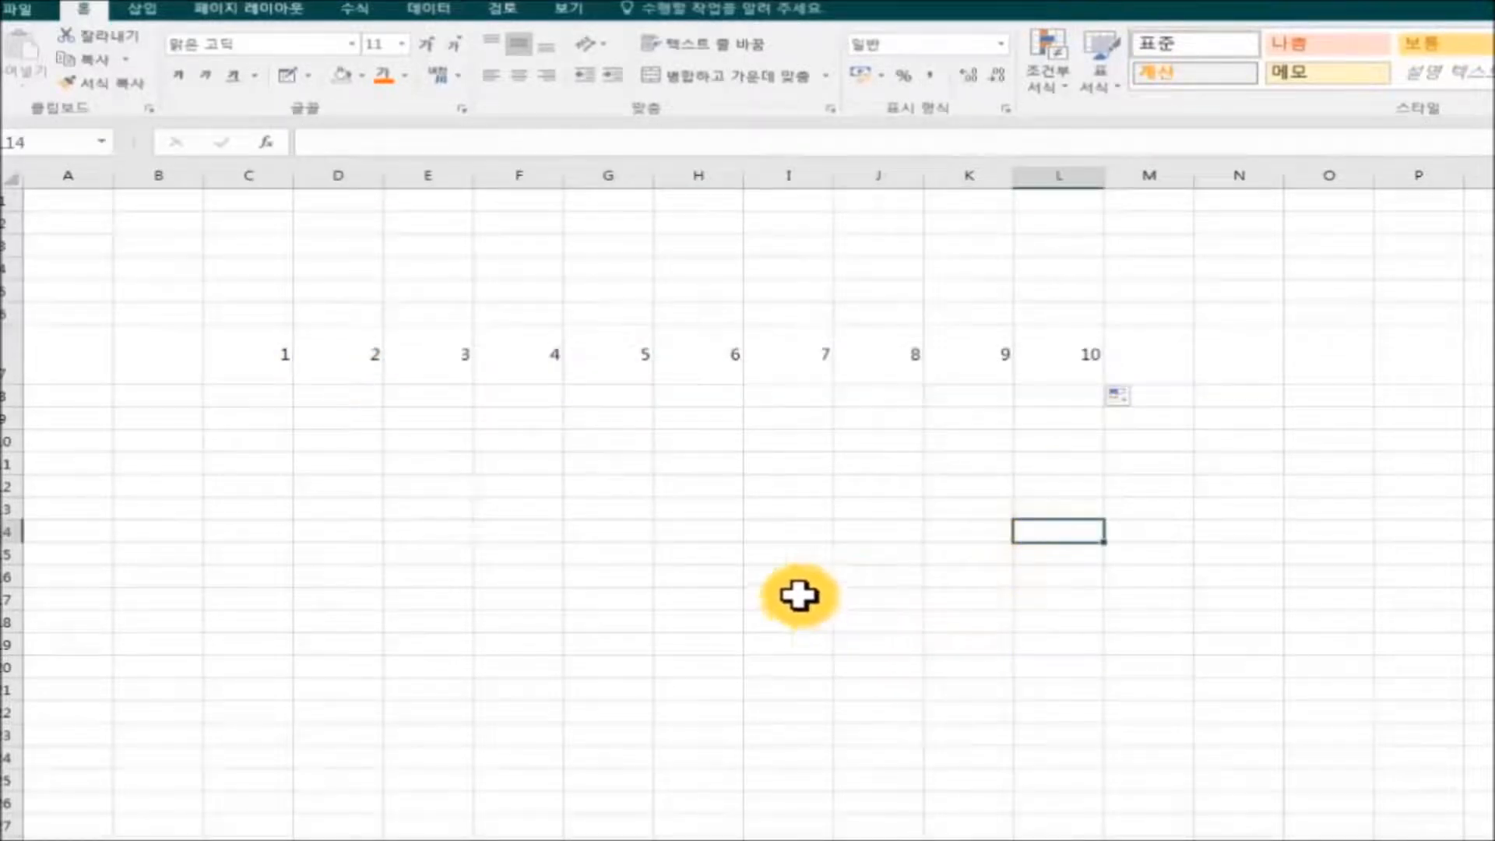
Centre the numbers in C7:L7 and make them bold at font size 16
{"action": "left_click_drag", "start_coordinate": [267, 360], "coordinate": [1041, 344]}
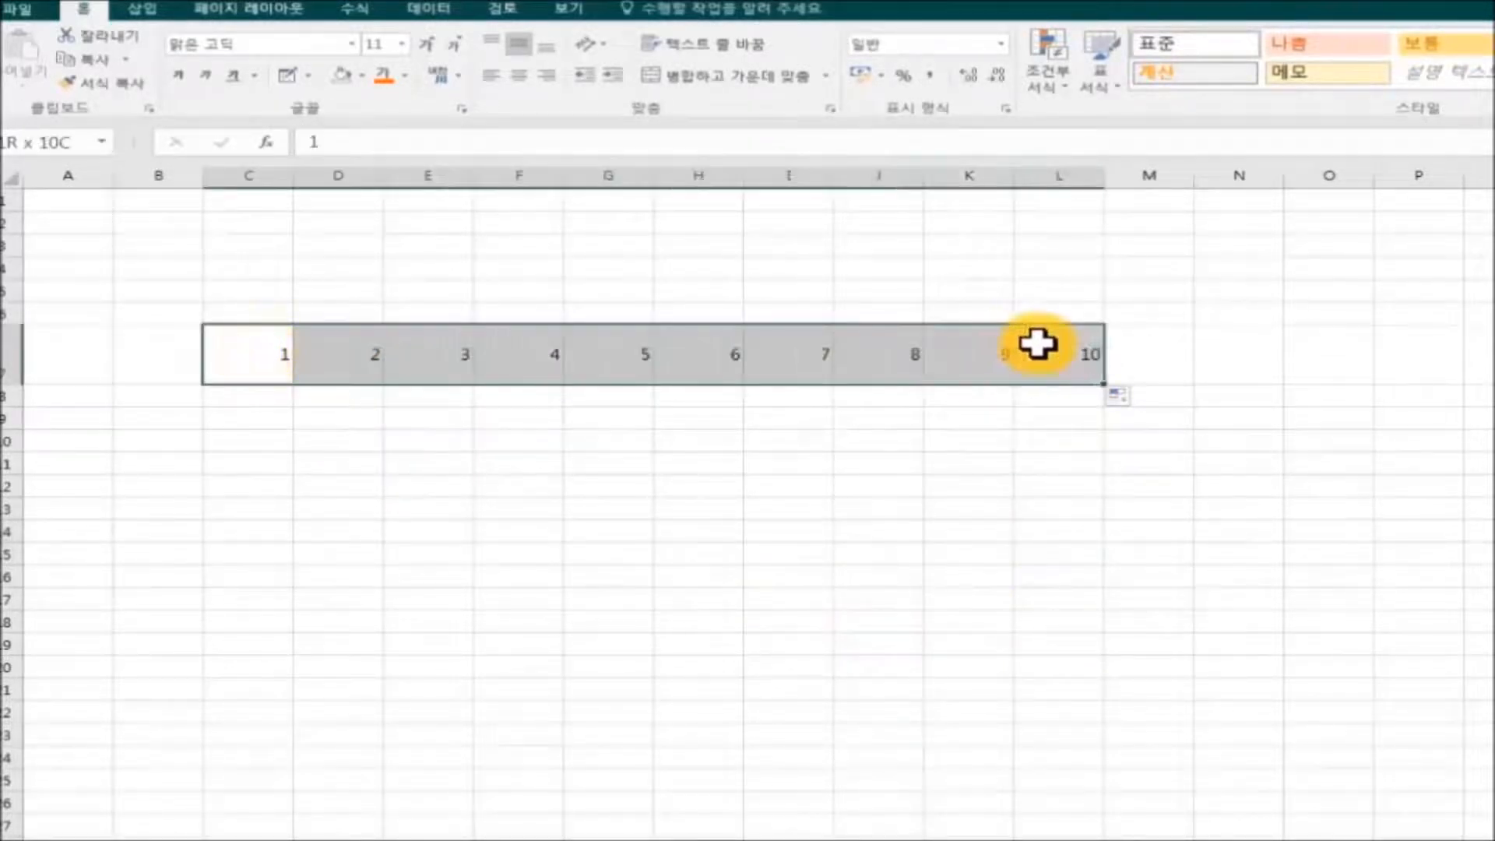
{"action": "left_click", "coordinate": [520, 77]}
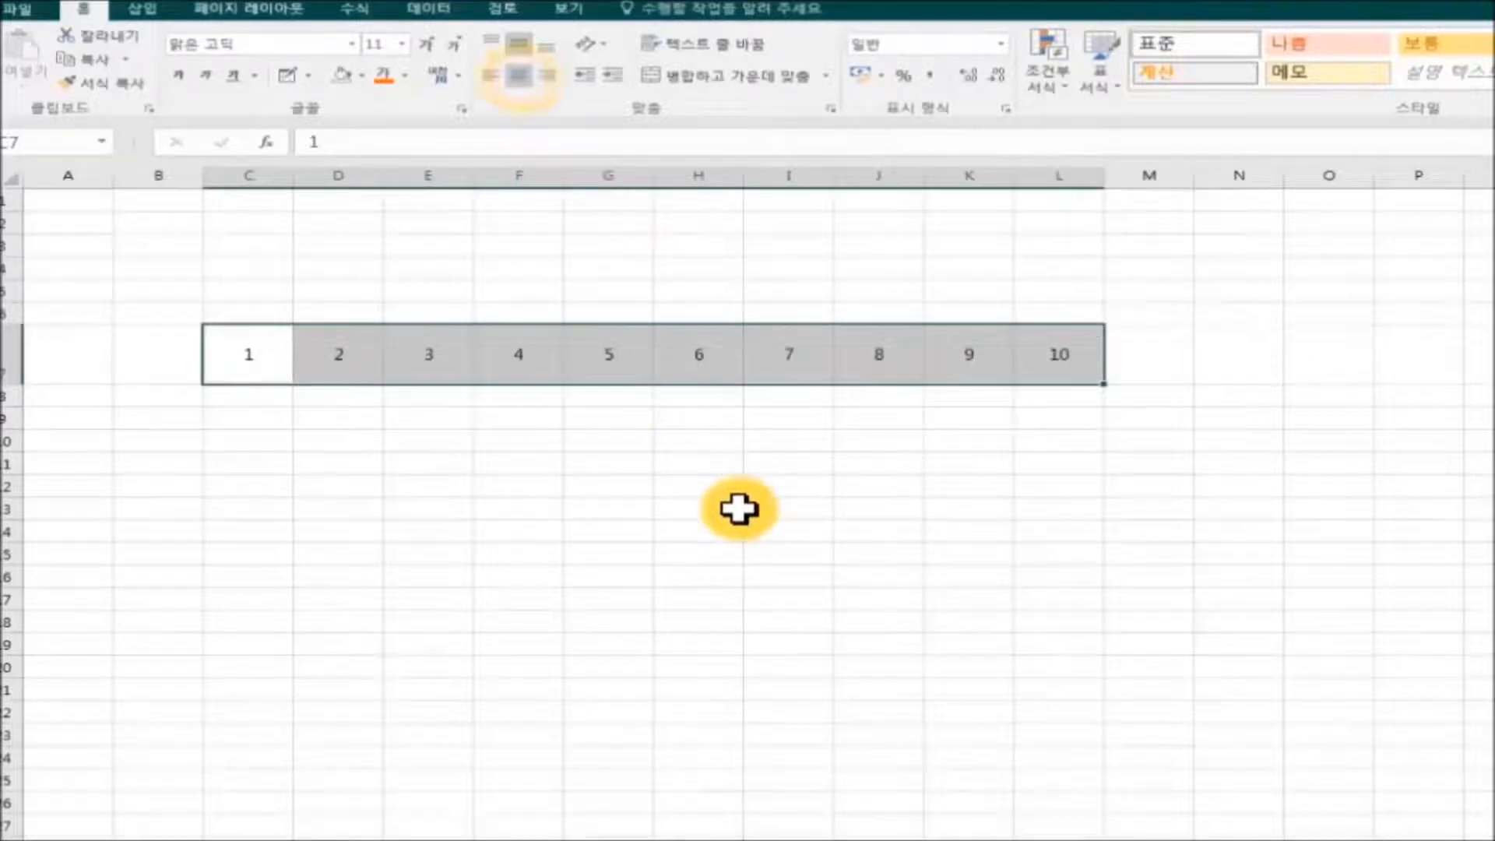
{"action": "left_click", "coordinate": [186, 78]}
{"action": "left_click", "coordinate": [403, 45]}
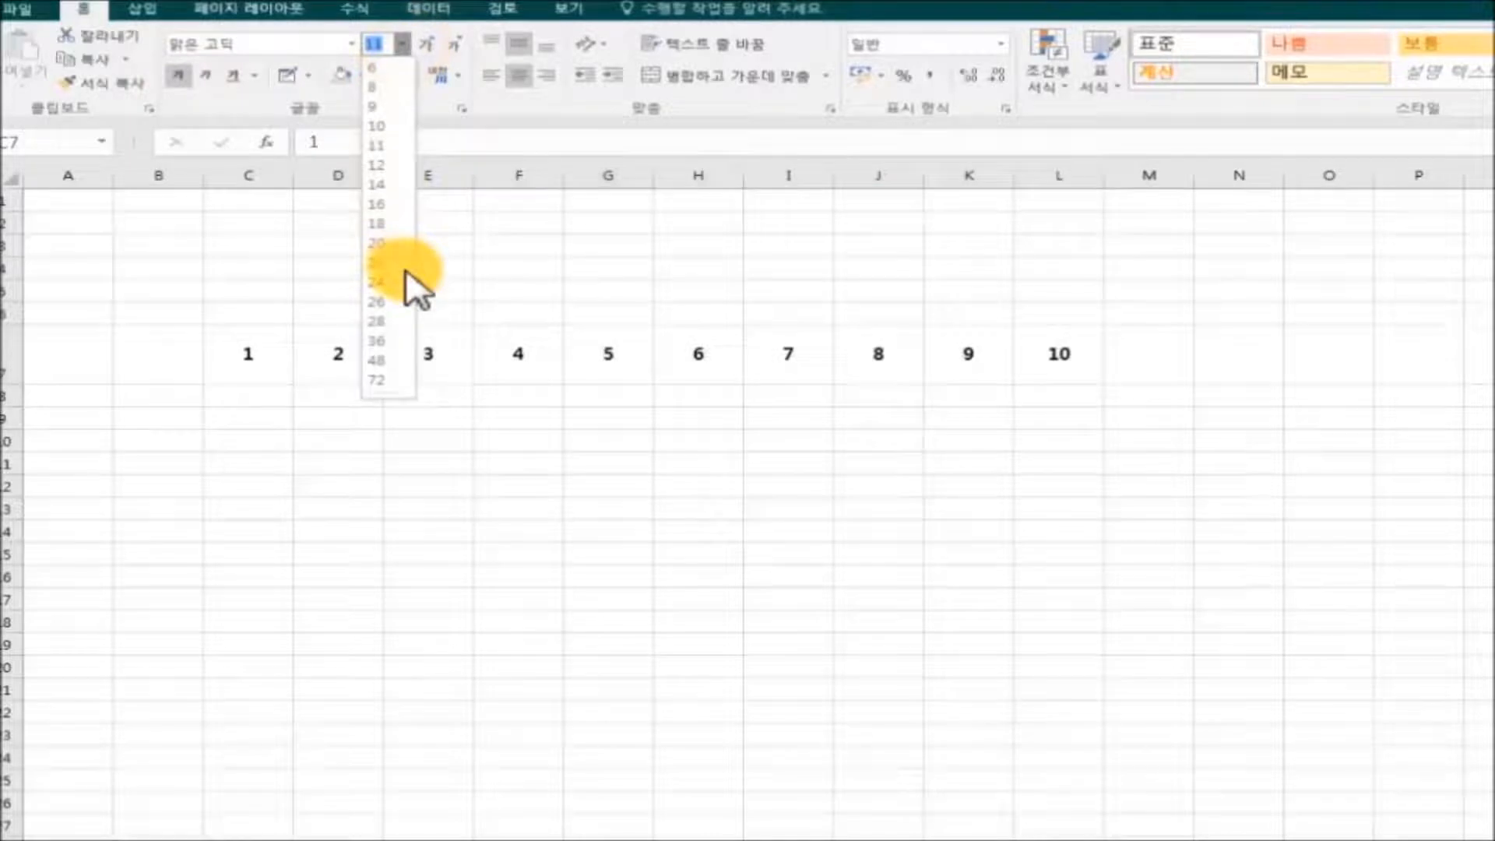
{"action": "left_click", "coordinate": [517, 431]}
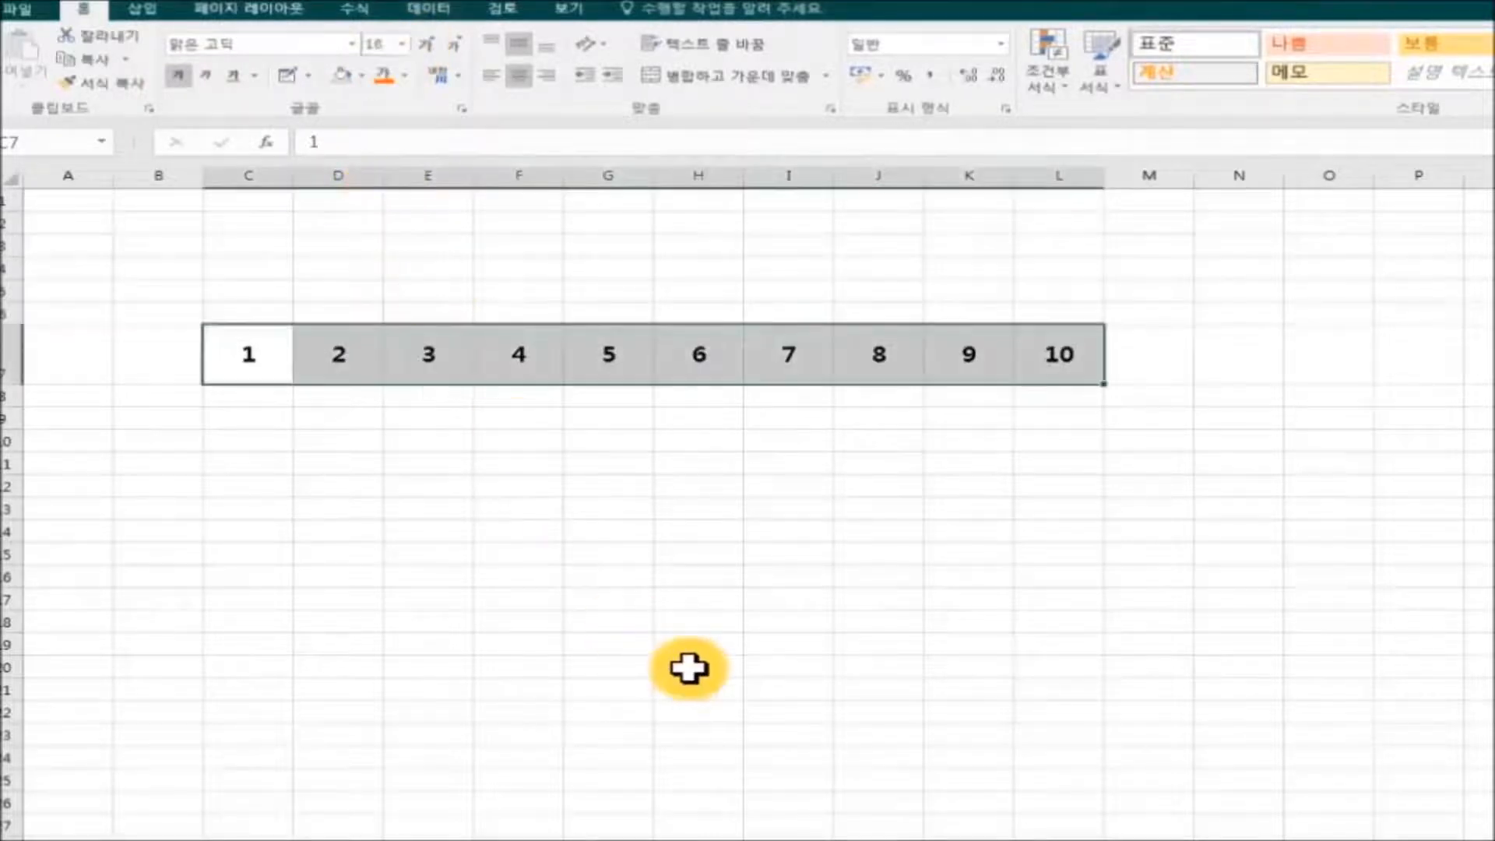
{"action": "left_click", "coordinate": [698, 666]}
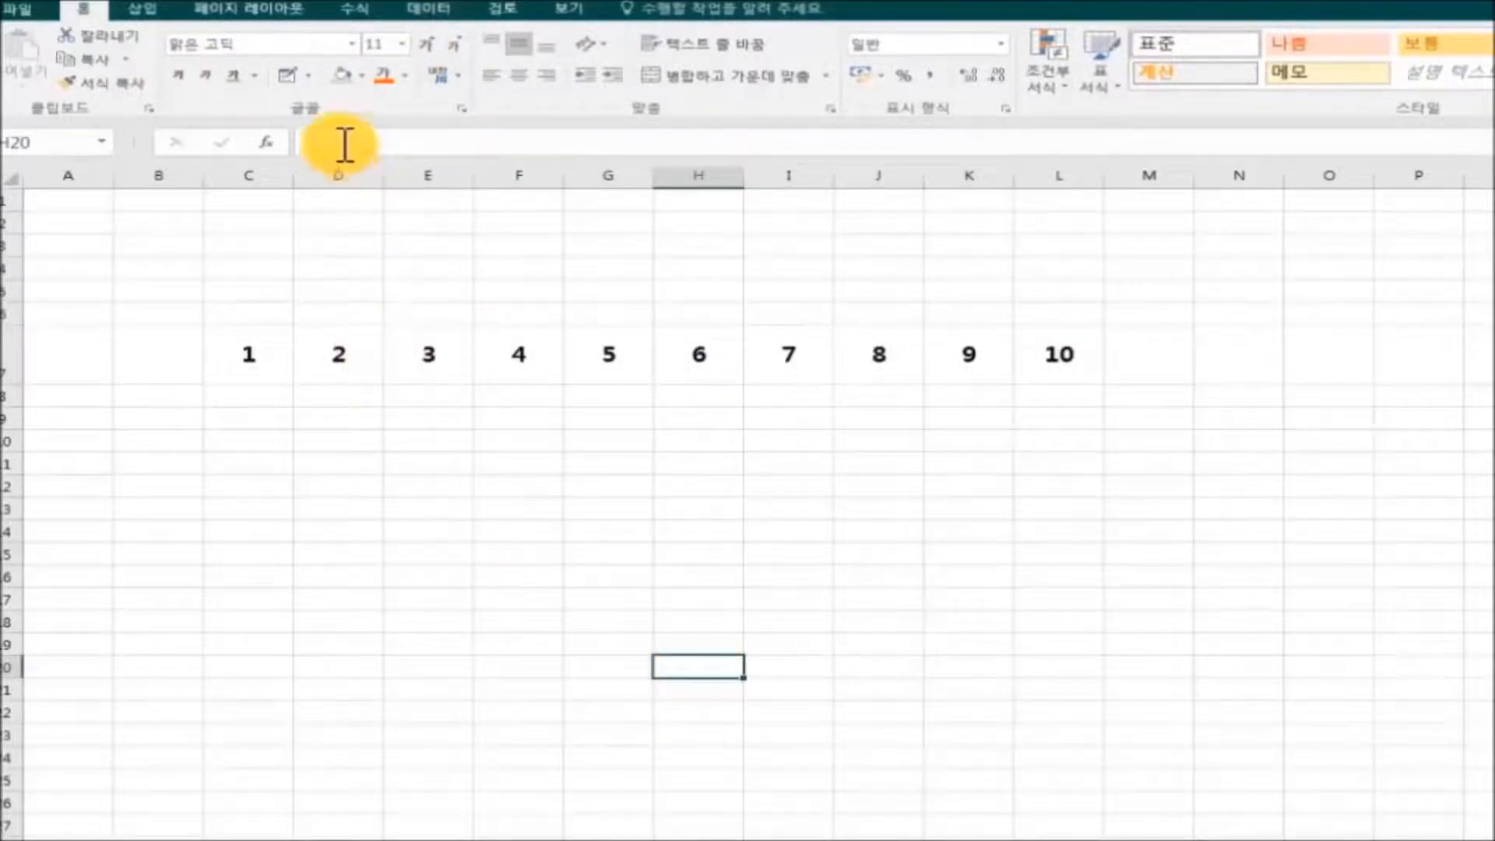
Draw a thin black border grid around every number cell in C7:L7
{"action": "left_click", "coordinate": [310, 77]}
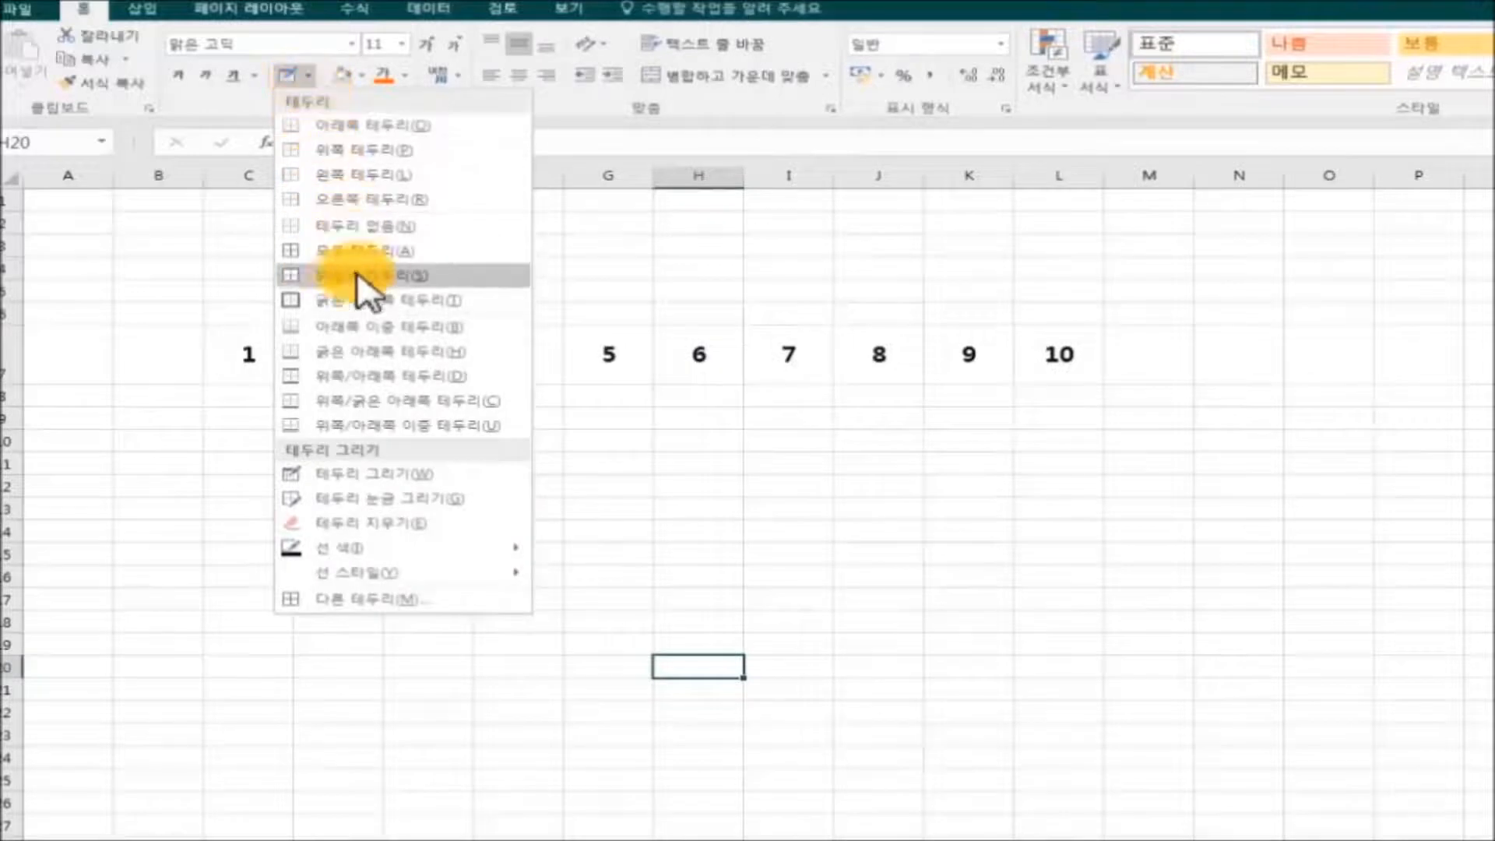
{"action": "left_click", "coordinate": [502, 501]}
{"action": "left_click_drag", "start_coordinate": [257, 365], "coordinate": [1044, 367]}
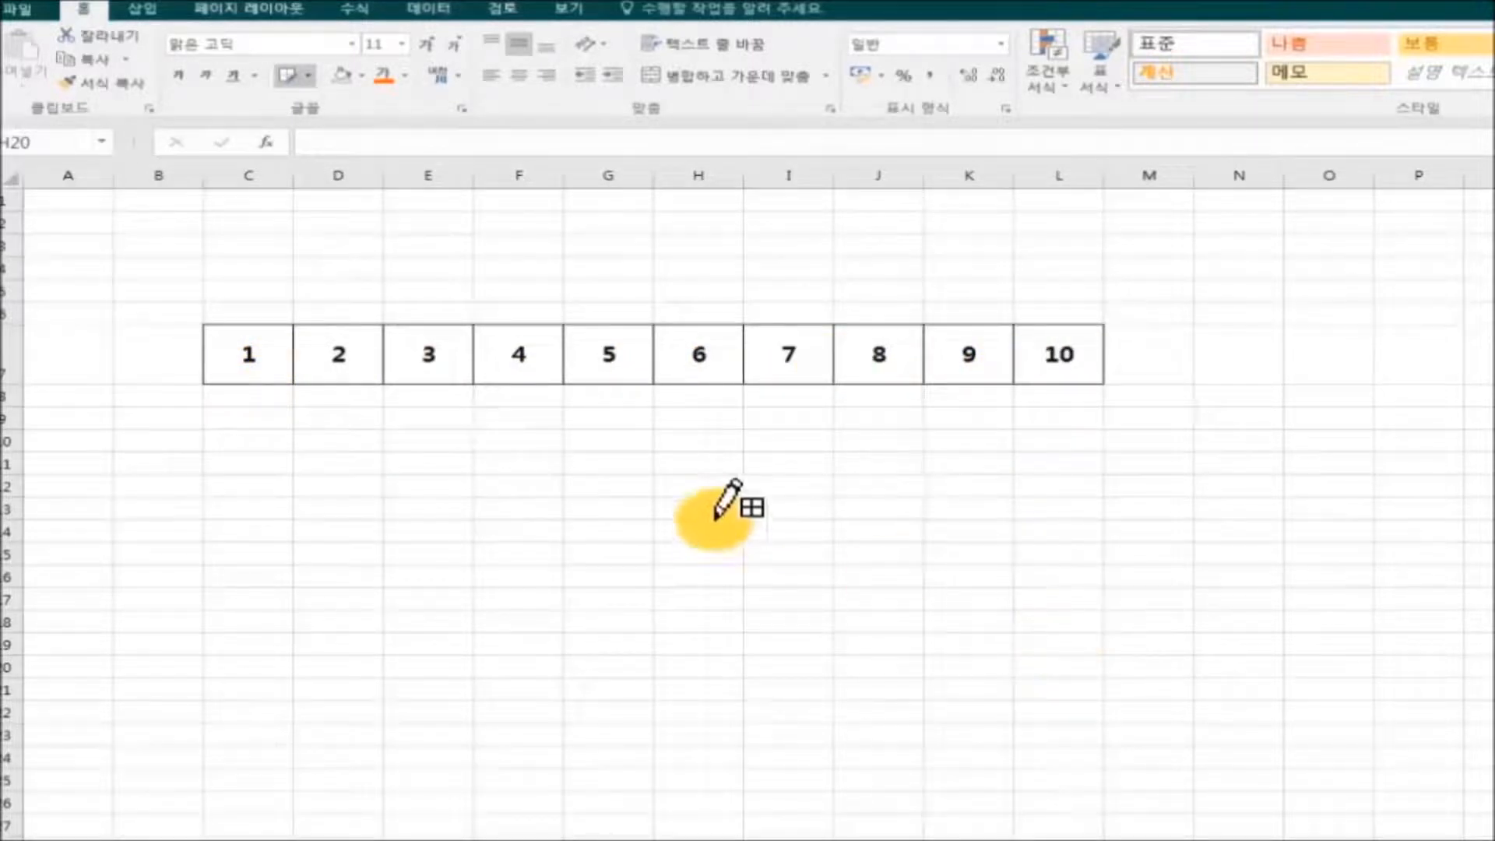
Set the border line colour to standard red and the style to double, and redraw the border grid over C7:L7
{"action": "left_click", "coordinate": [308, 77]}
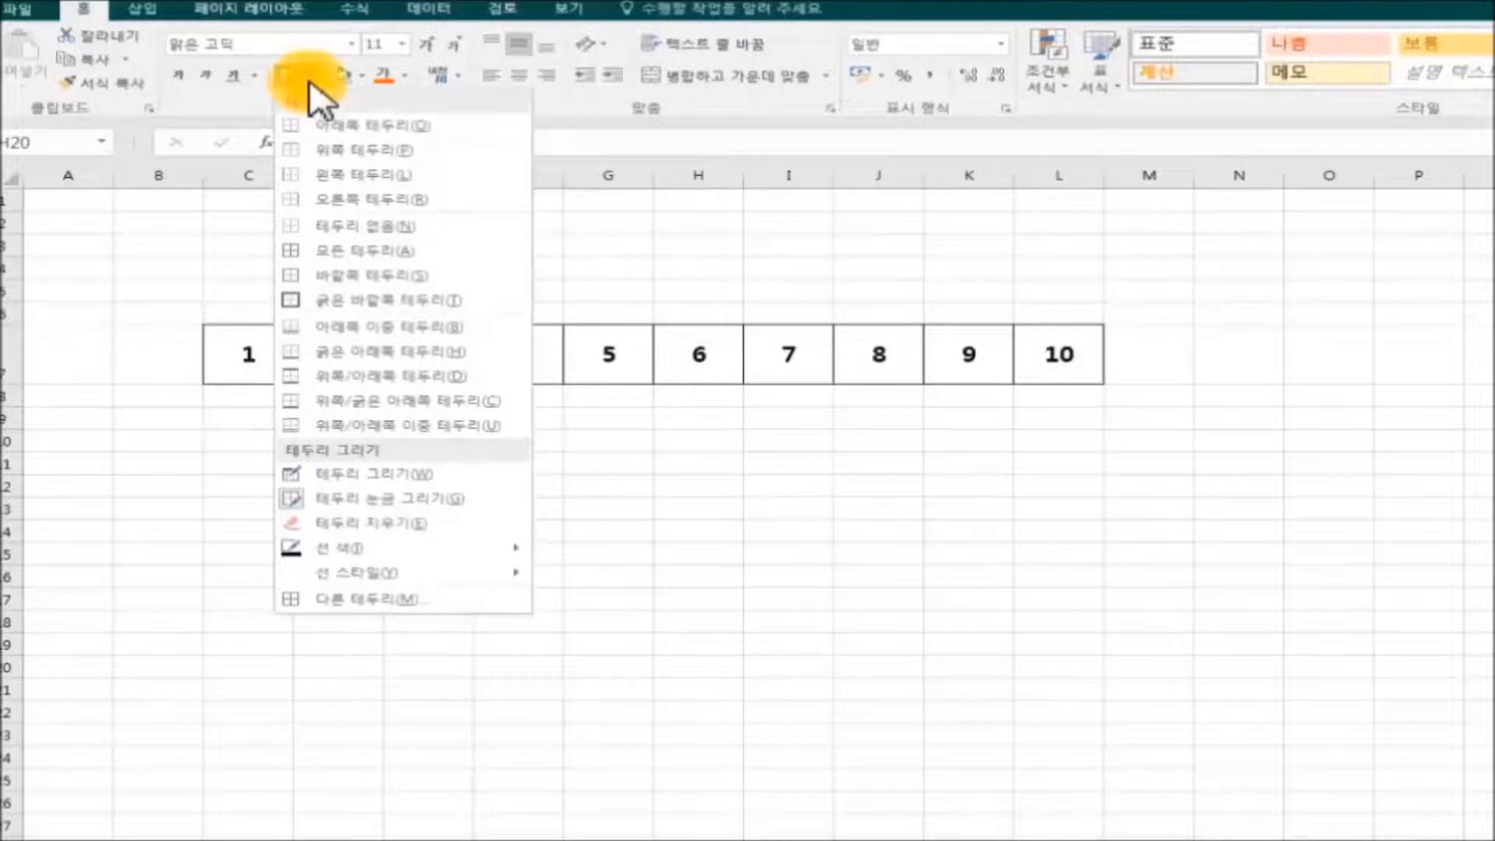
{"action": "mouse_move", "coordinate": [467, 554]}
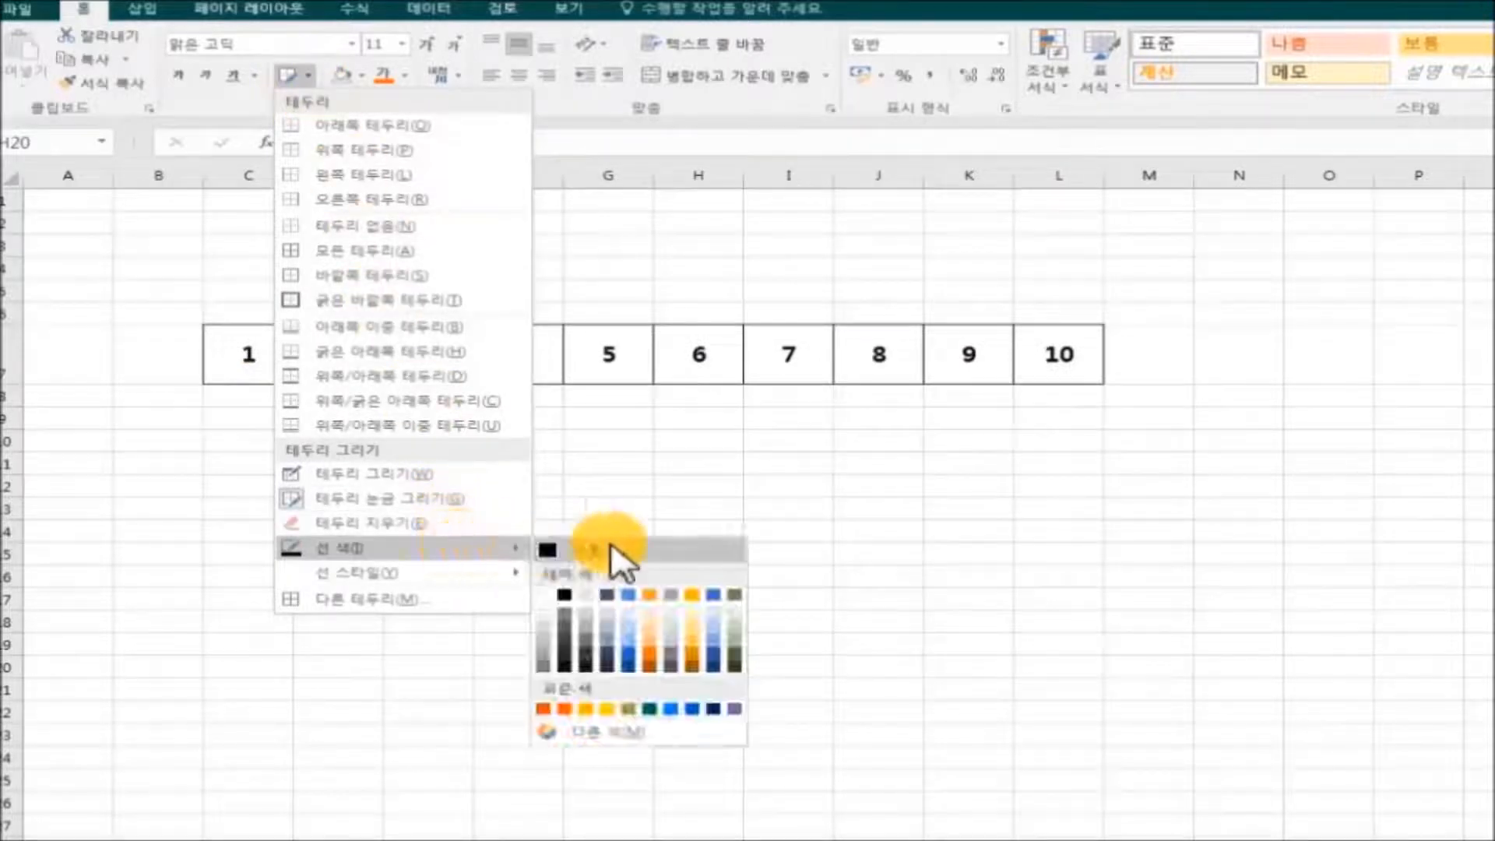
{"action": "left_click", "coordinate": [565, 709]}
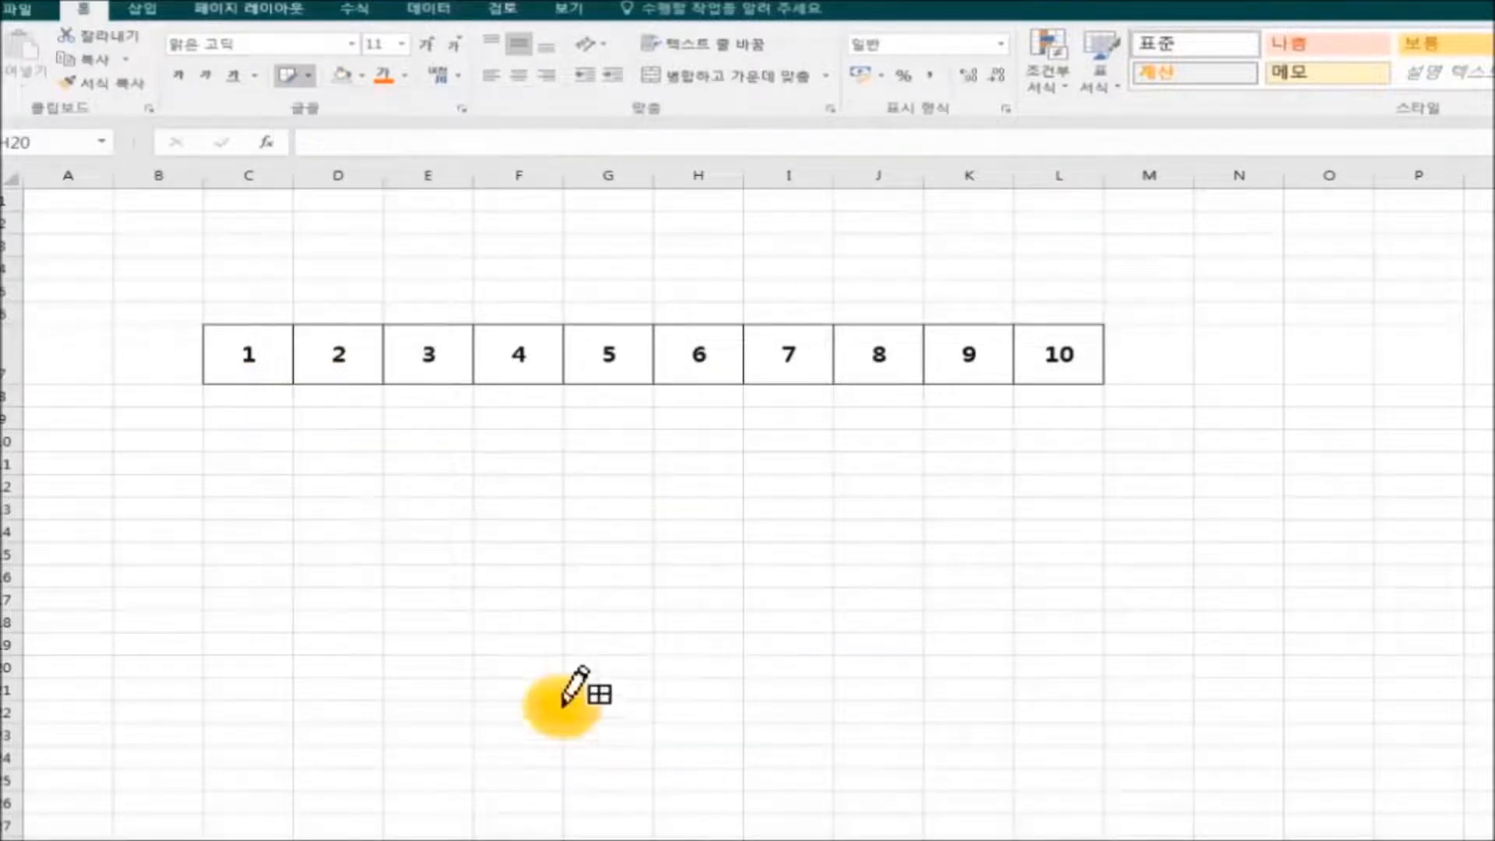
{"action": "left_click", "coordinate": [310, 75]}
{"action": "mouse_move", "coordinate": [408, 574]}
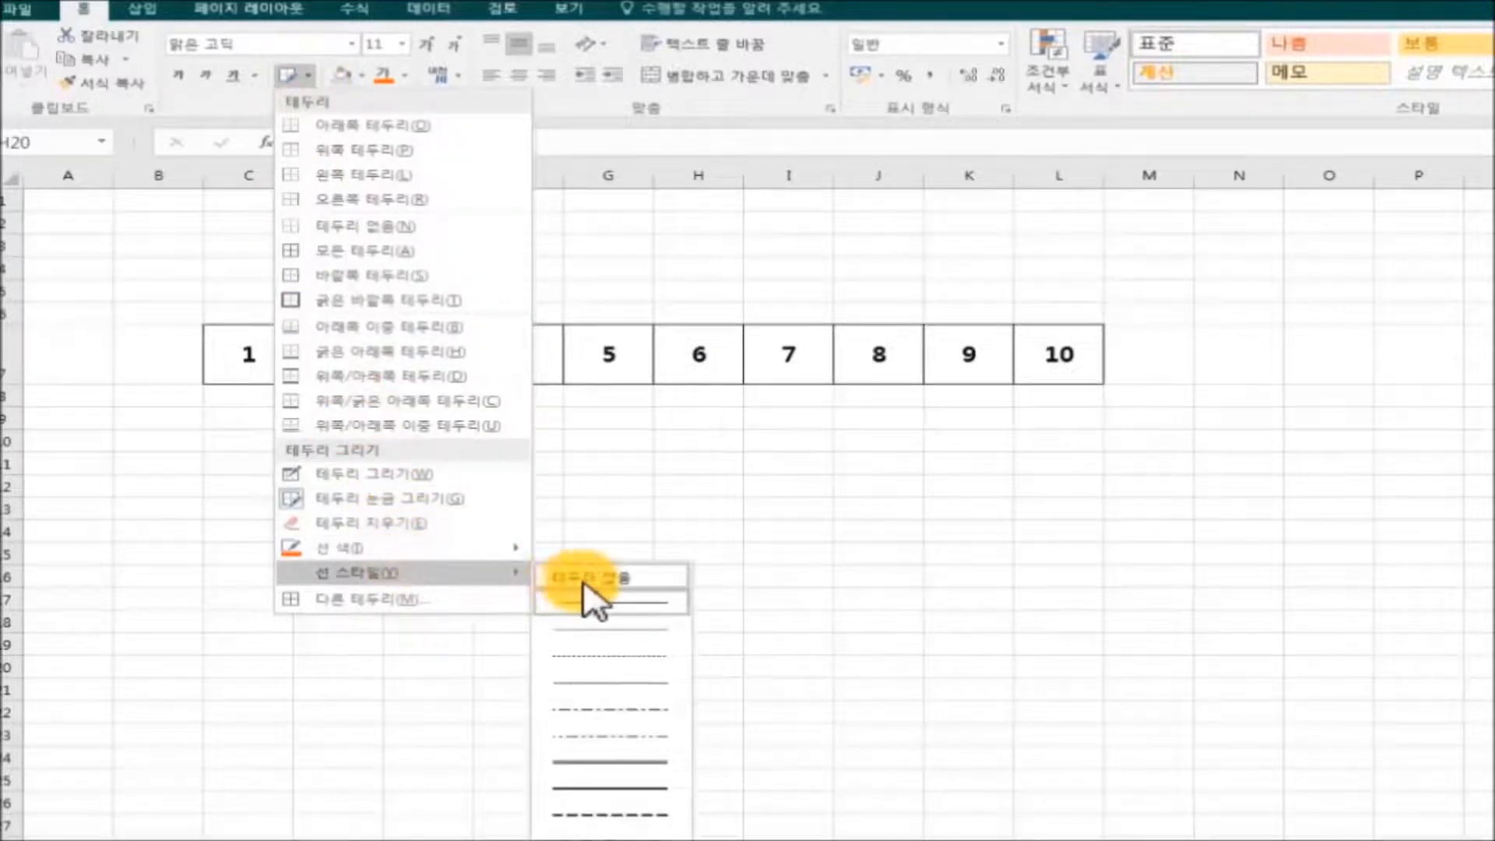
{"action": "left_click", "coordinate": [642, 765]}
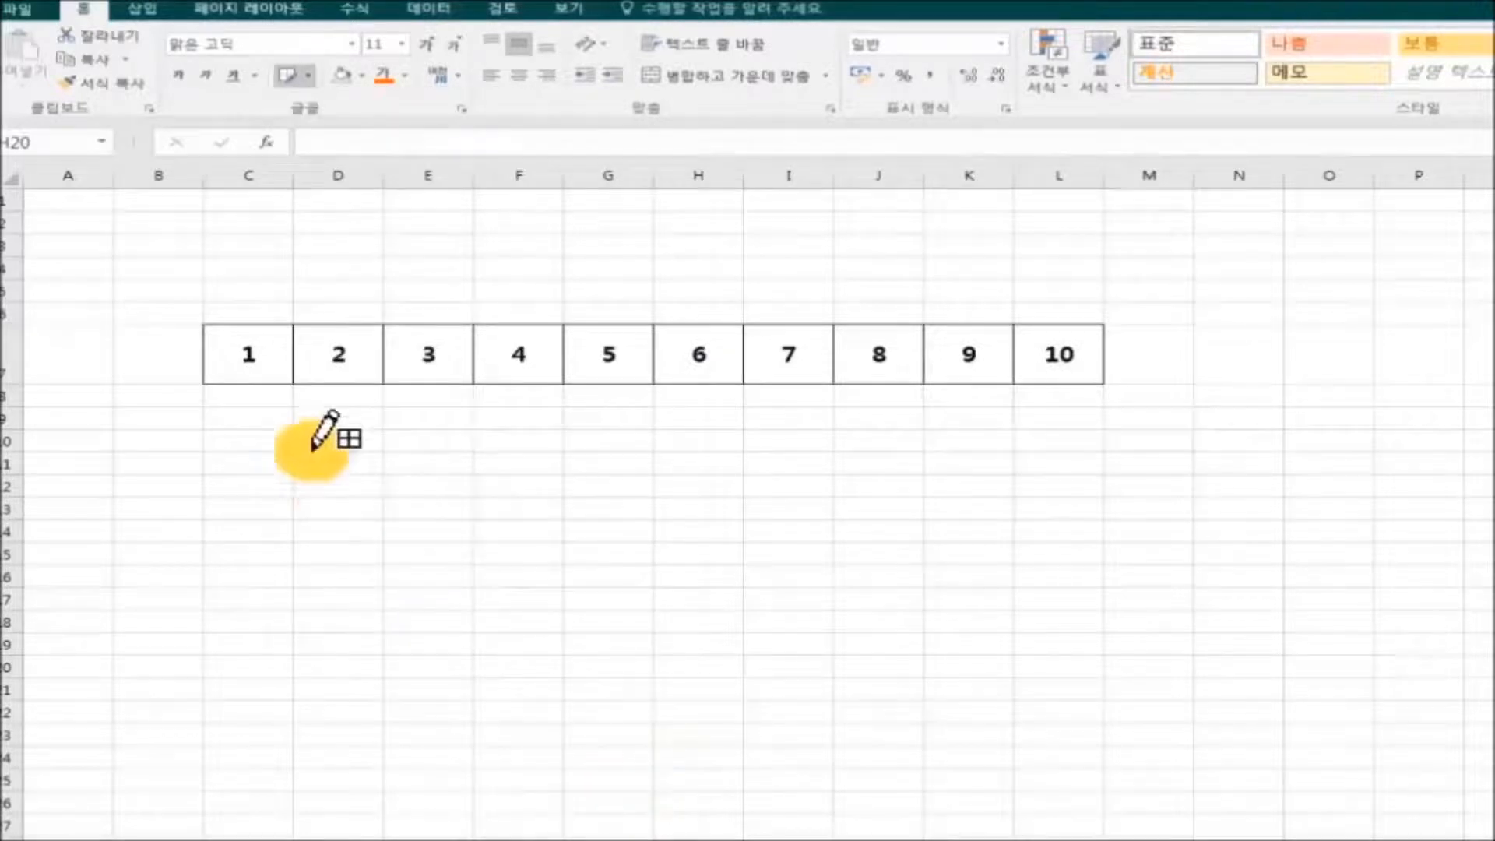
{"action": "left_click_drag", "start_coordinate": [249, 356], "coordinate": [1028, 362]}
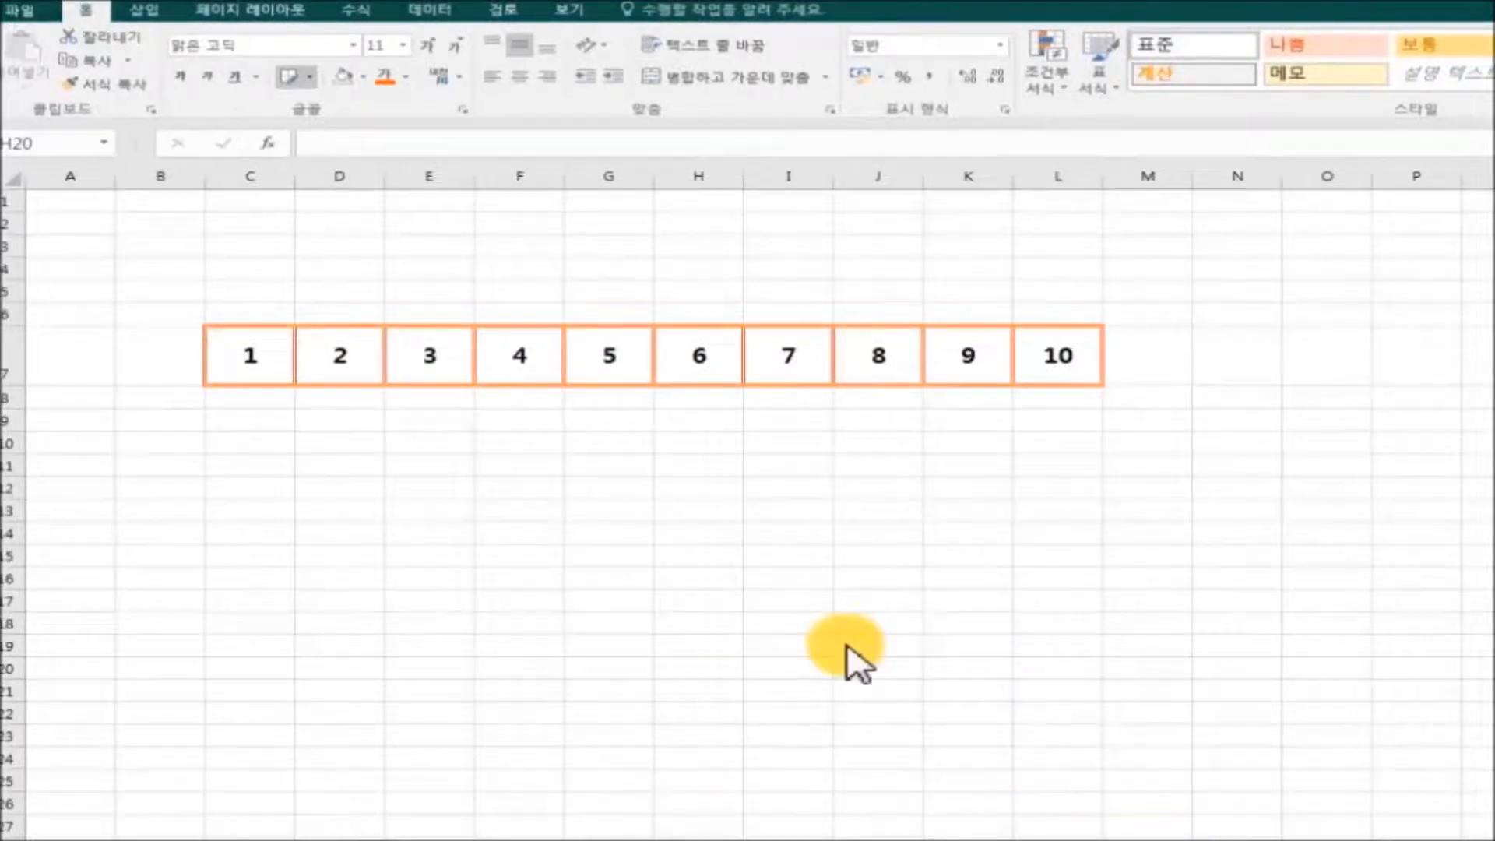
{"action": "left_click", "coordinate": [310, 77]}
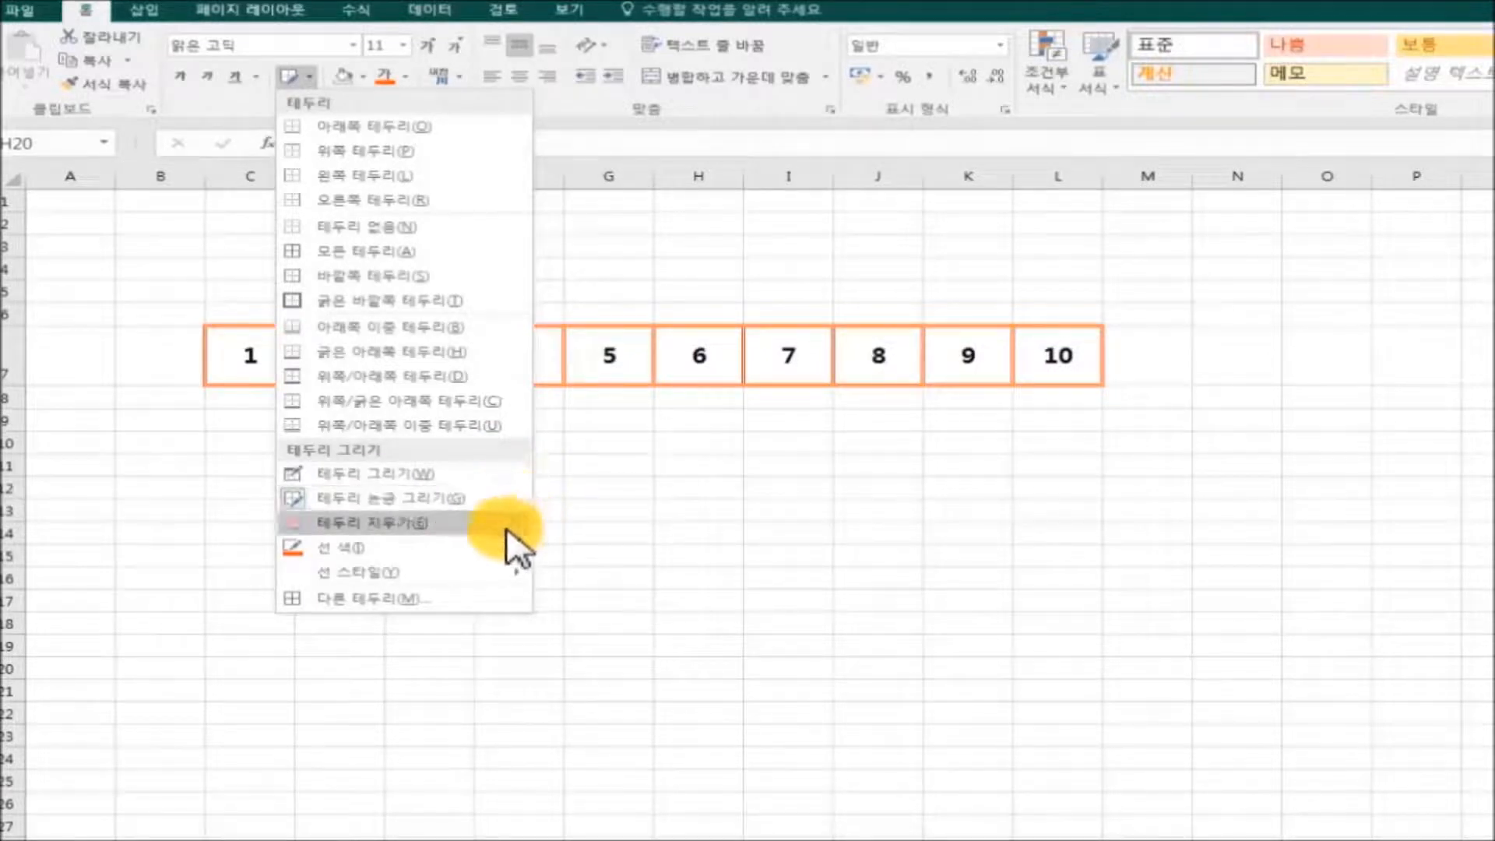
{"action": "mouse_move", "coordinate": [532, 569]}
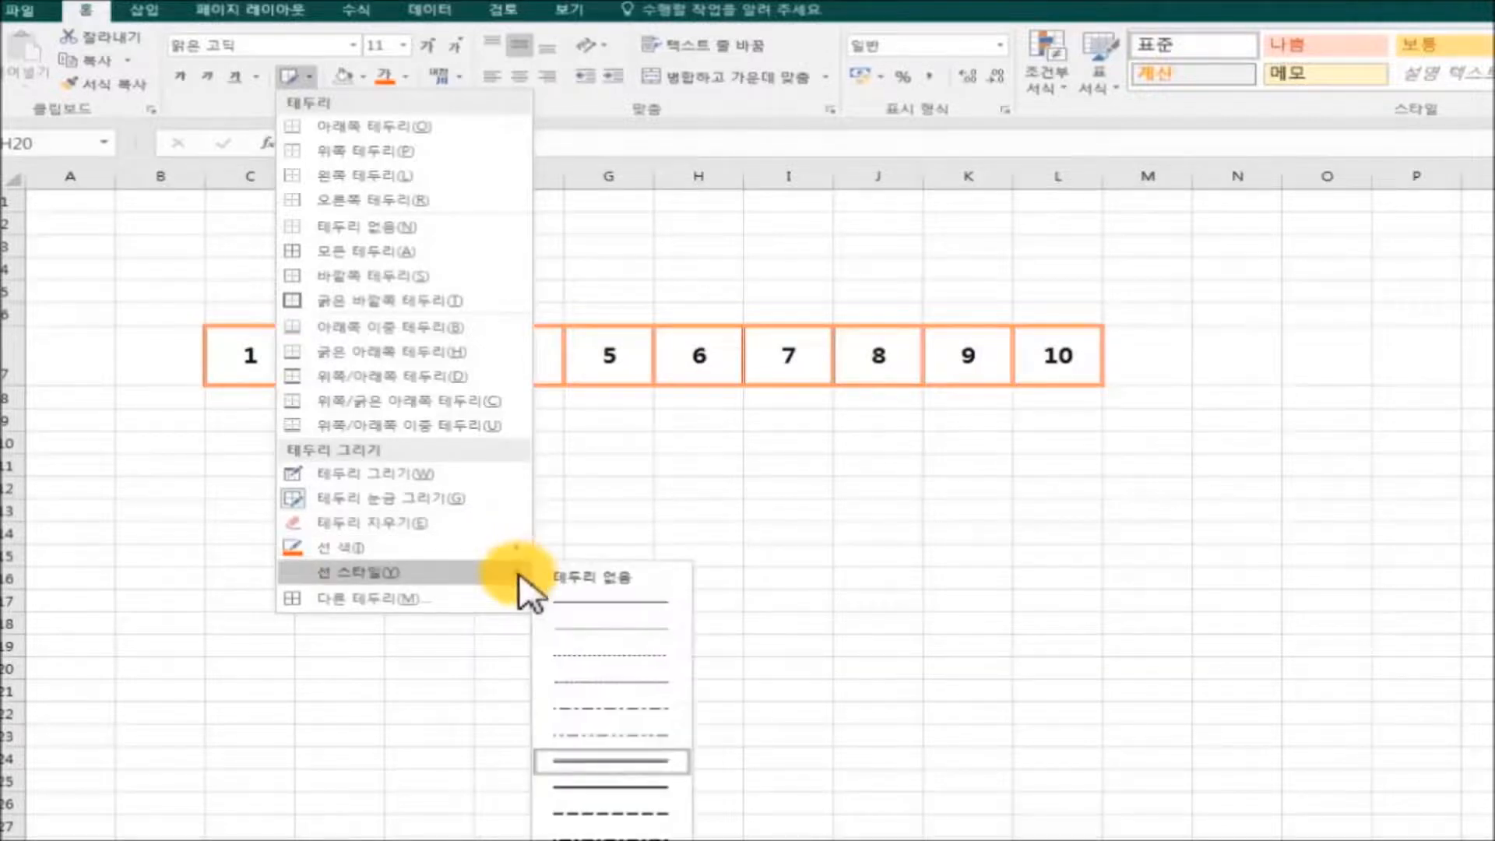
{"action": "left_click", "coordinate": [967, 720]}
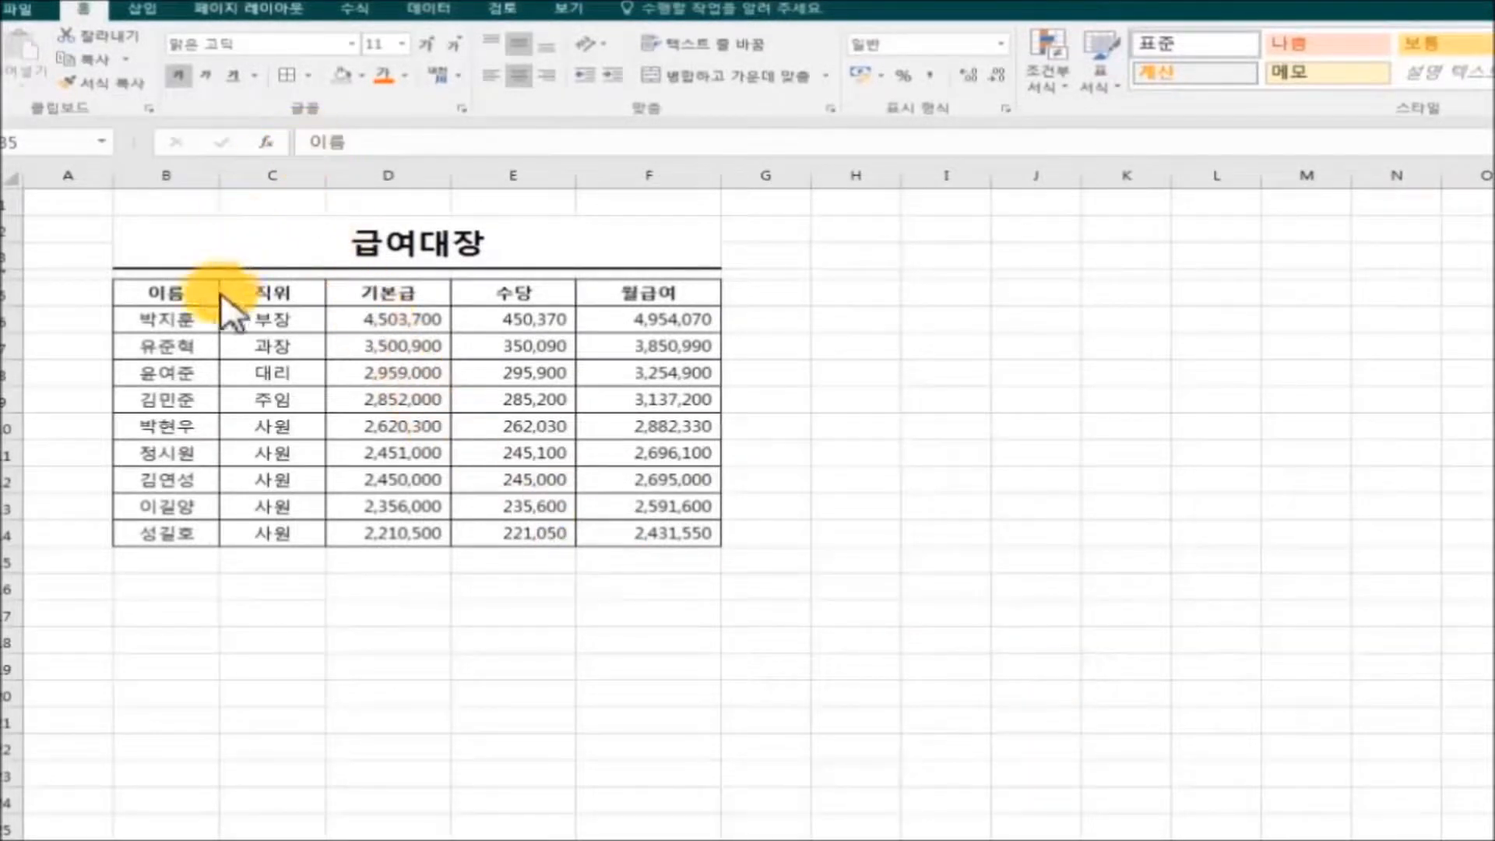
Open the detailed border settings for the salary table B5:F14 to examine the line and preset options, closing them without applying anything
{"action": "left_click", "coordinate": [180, 300]}
{"action": "left_click_drag", "start_coordinate": [181, 299], "coordinate": [621, 545]}
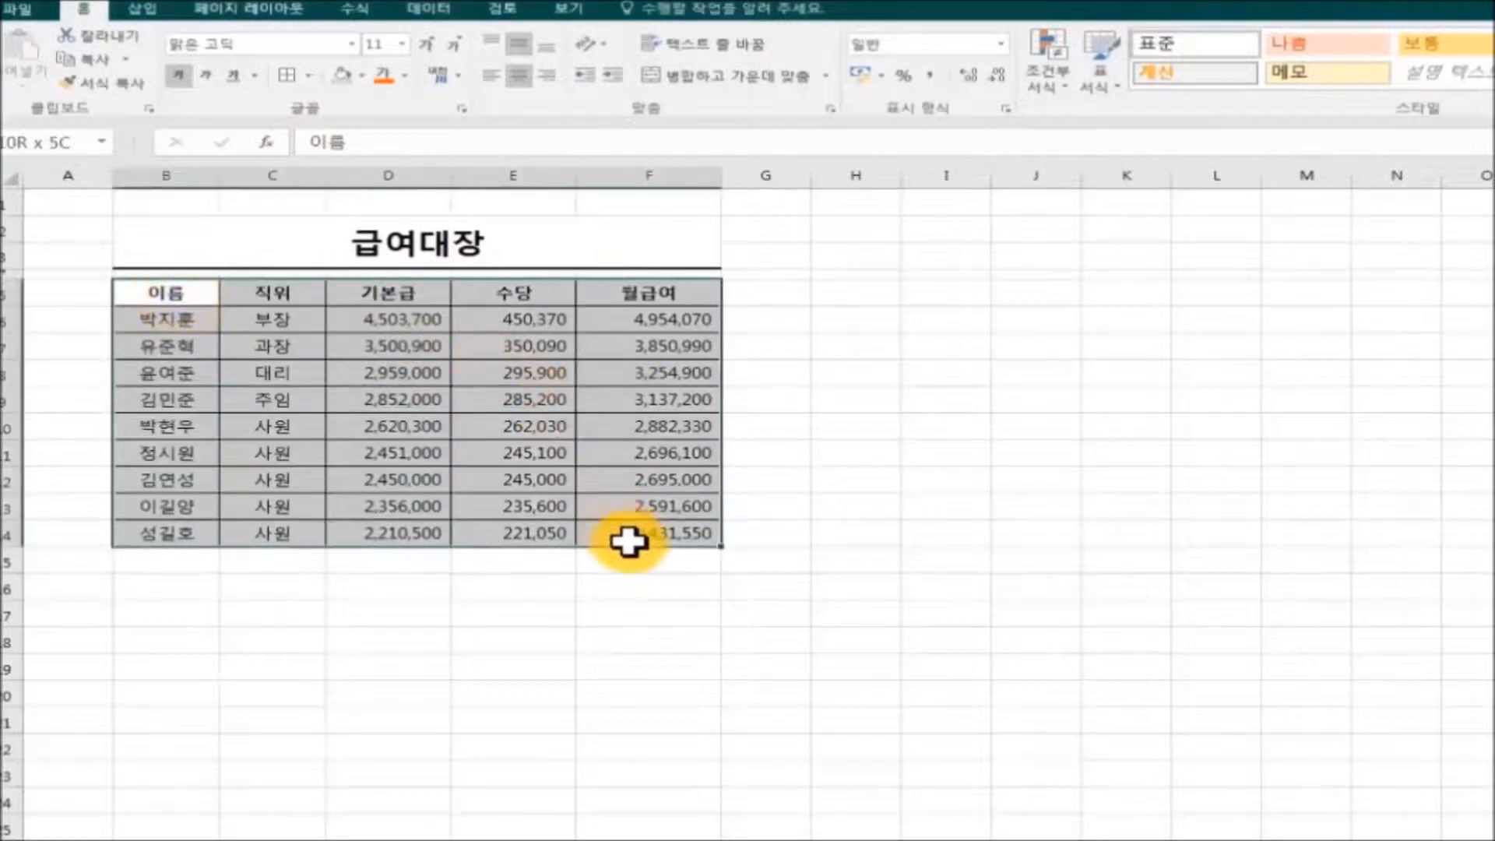
{"action": "left_click", "coordinate": [310, 76]}
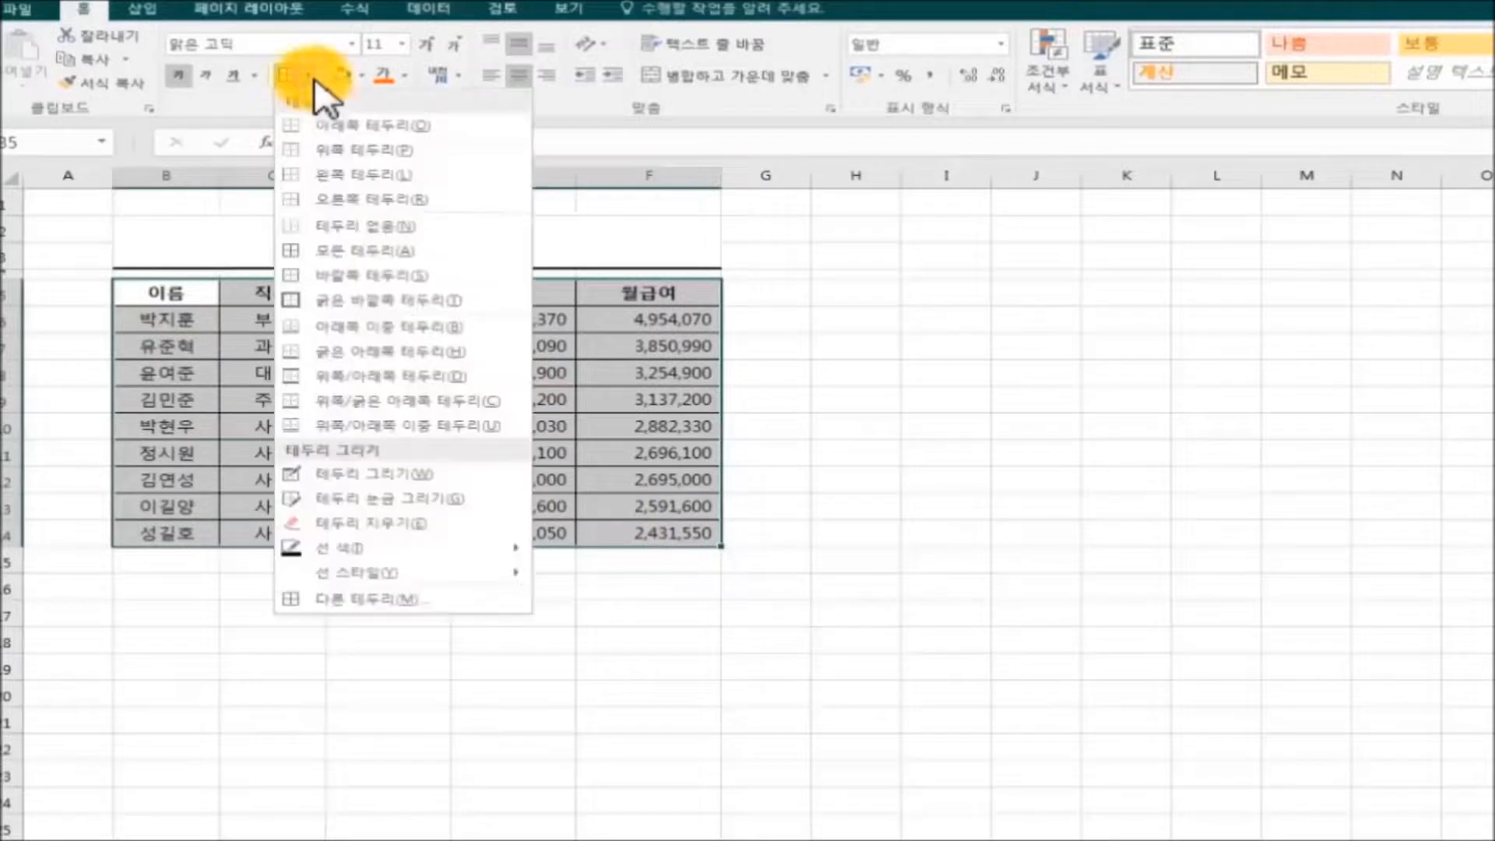
{"action": "left_click", "coordinate": [468, 603]}
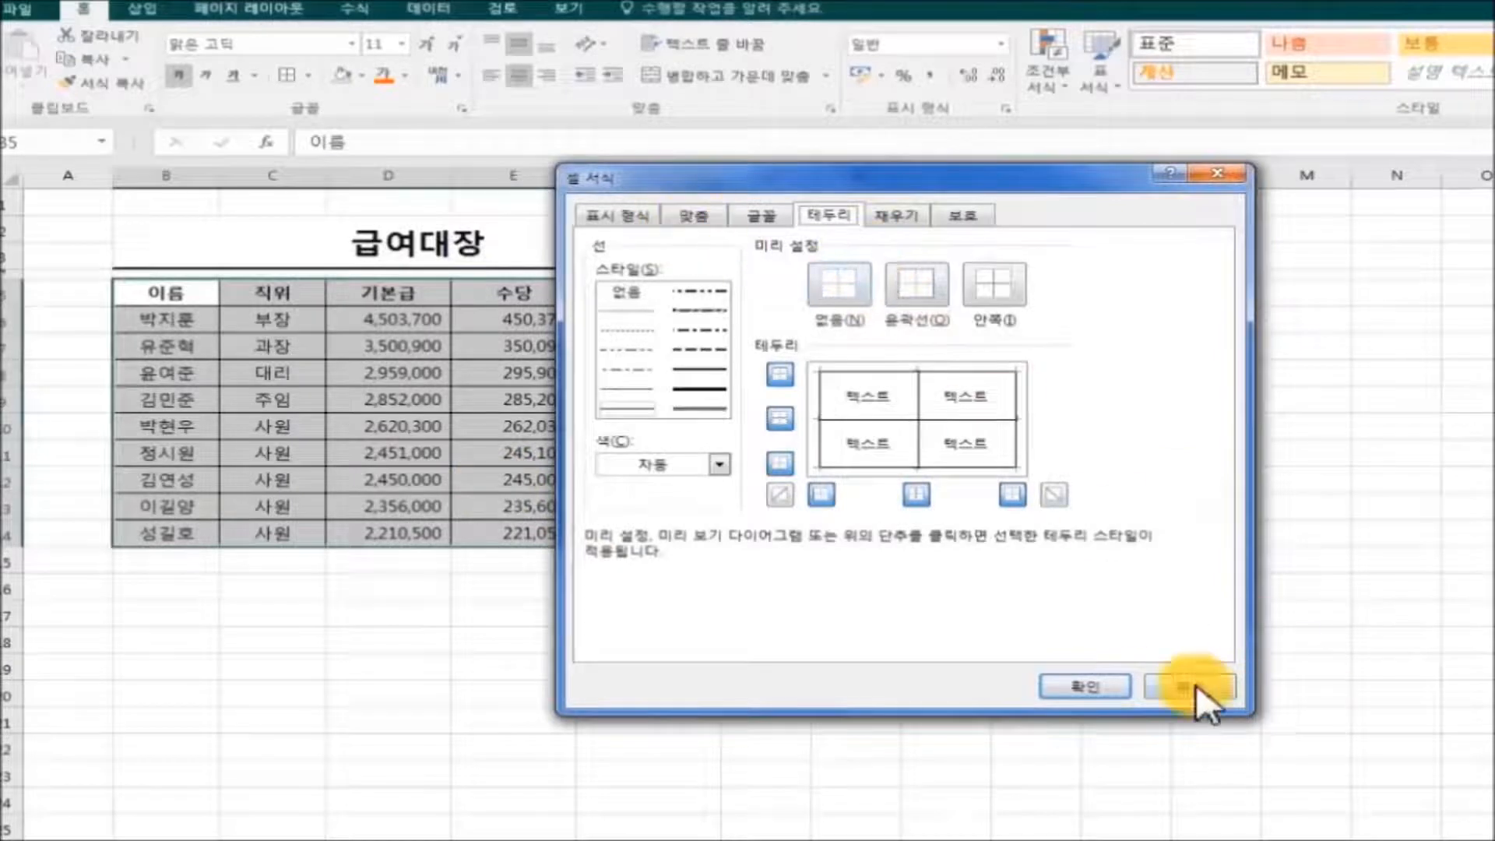
{"action": "left_click", "coordinate": [1178, 696]}
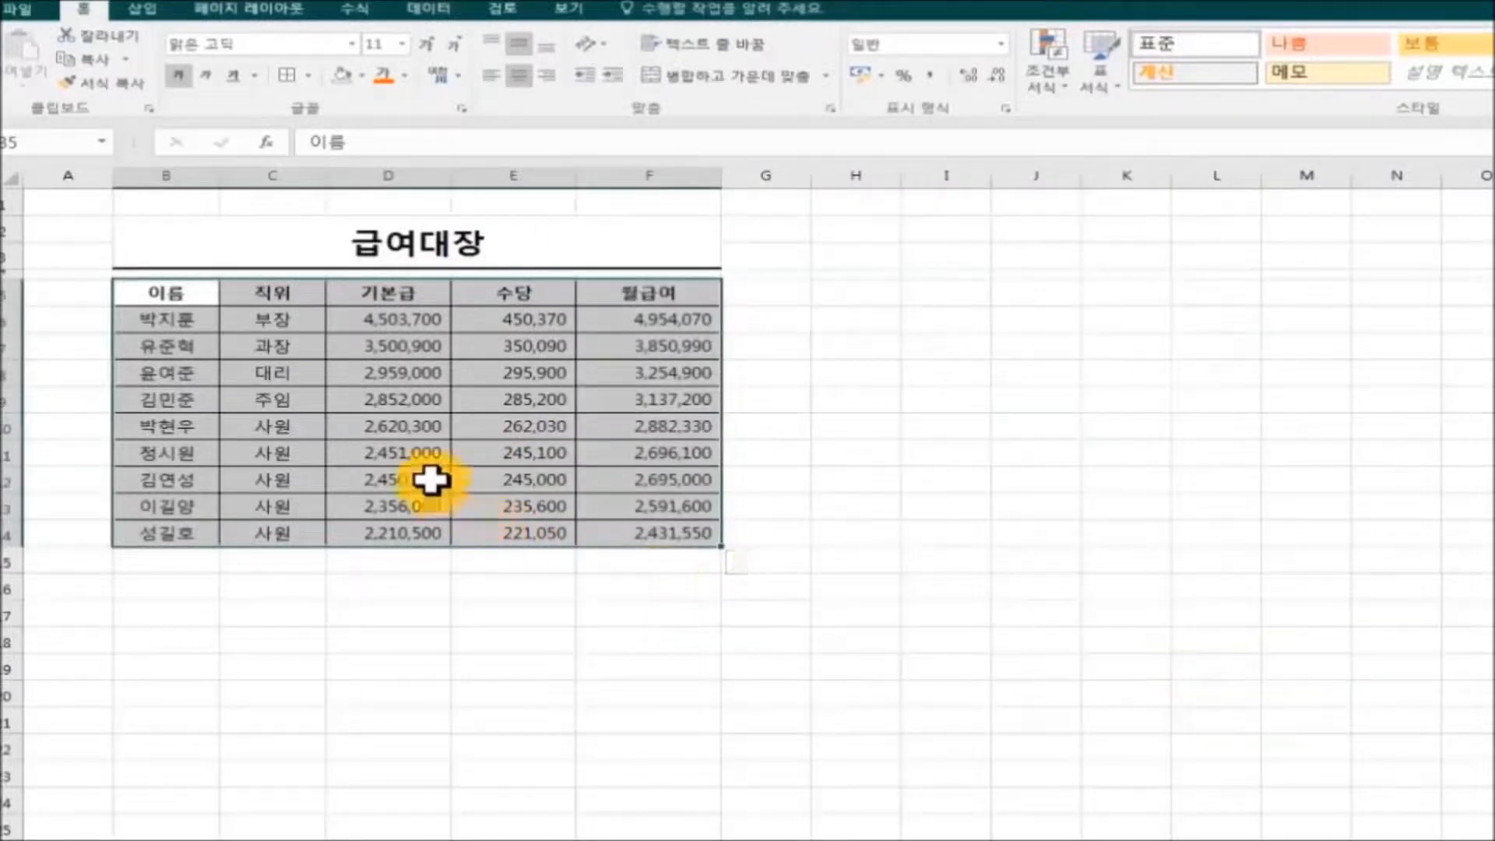
{"action": "right_click", "coordinate": [435, 482]}
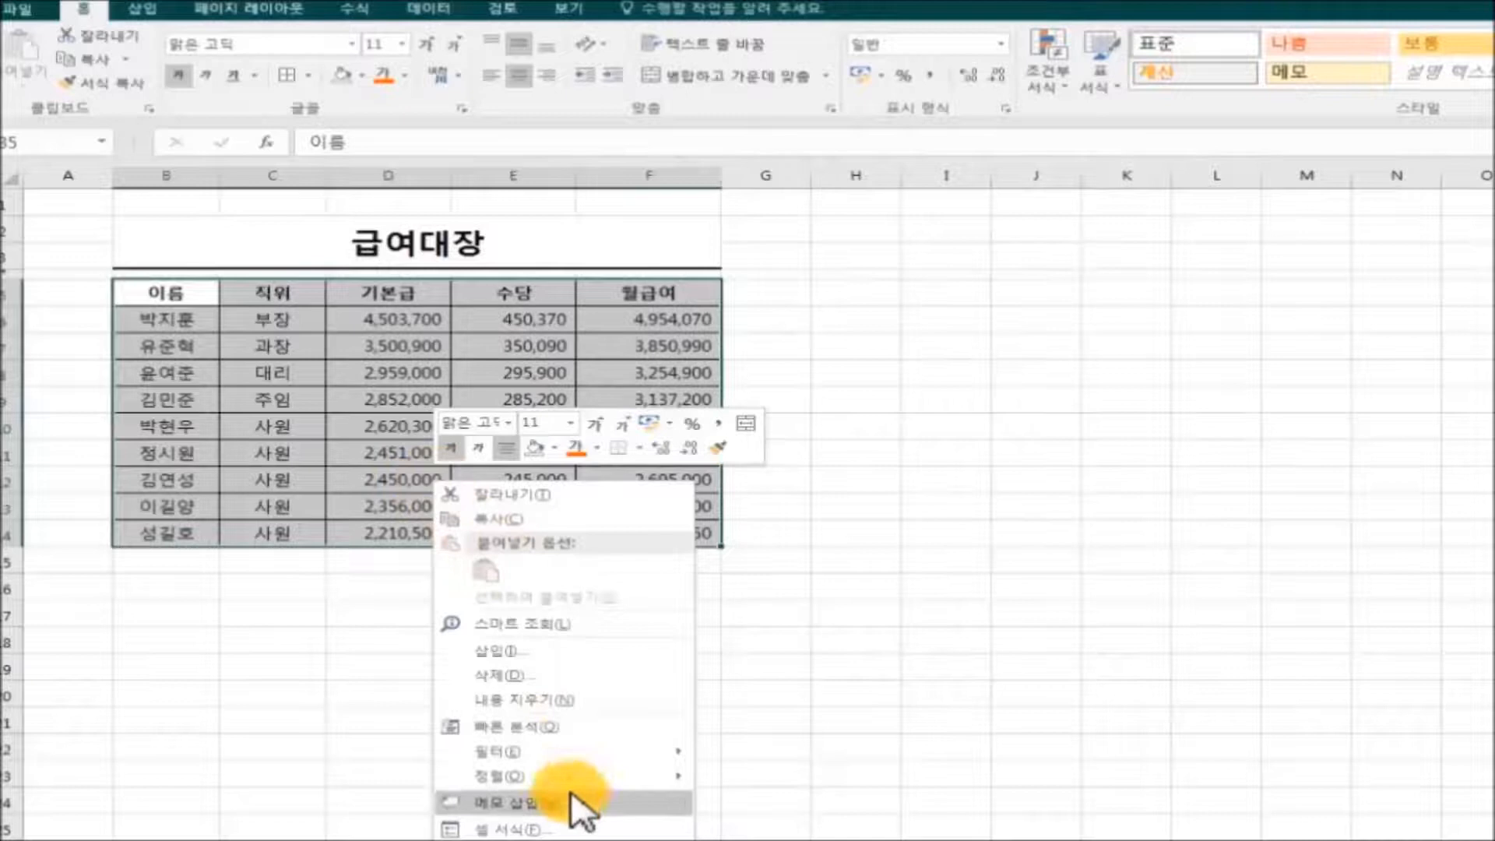
{"action": "left_click", "coordinate": [580, 824]}
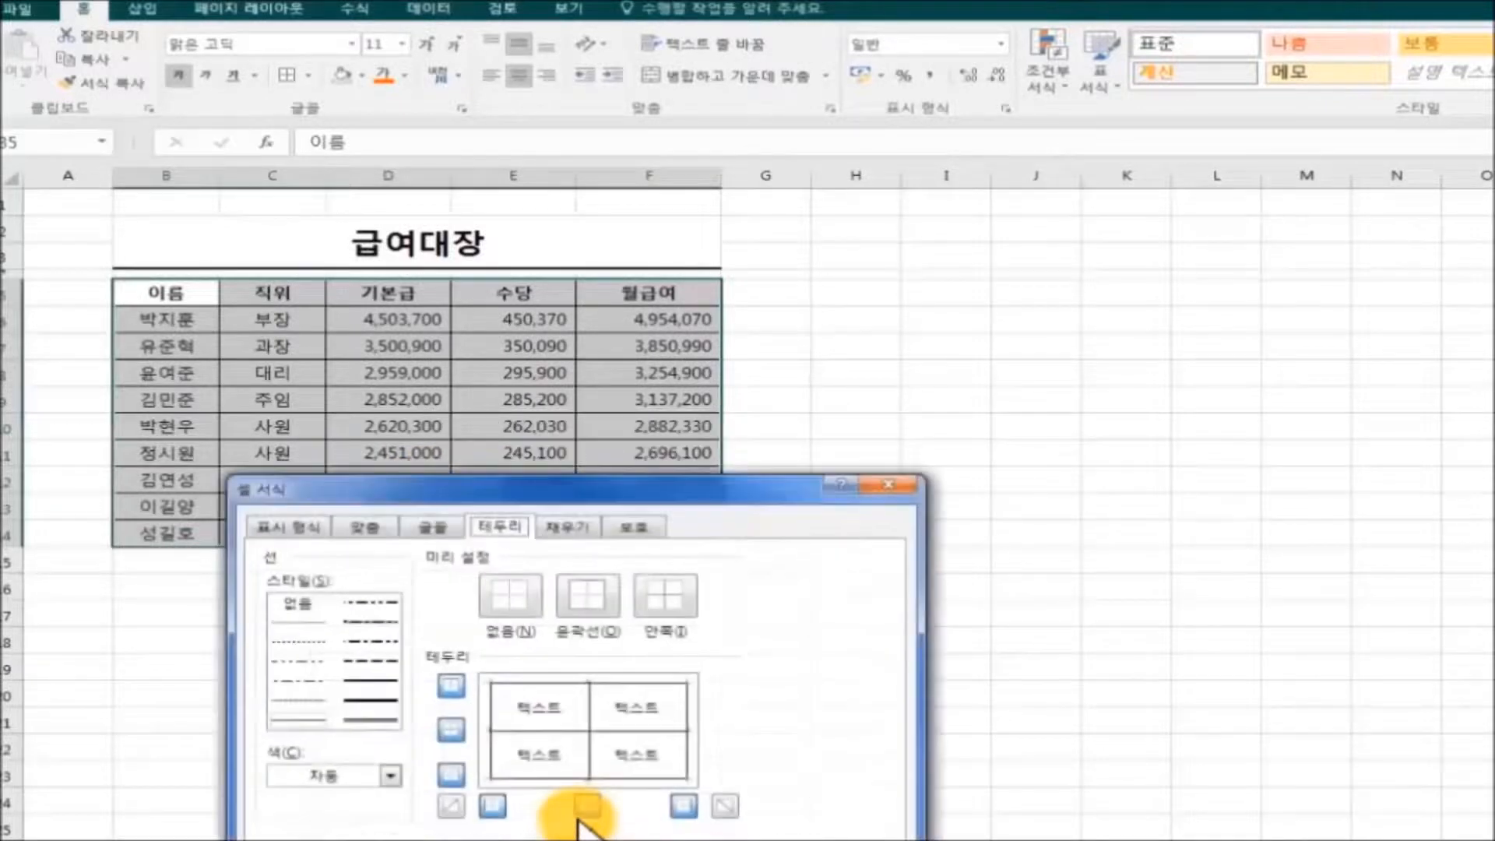
{"action": "left_click_drag", "start_coordinate": [557, 499], "coordinate": [862, 105]}
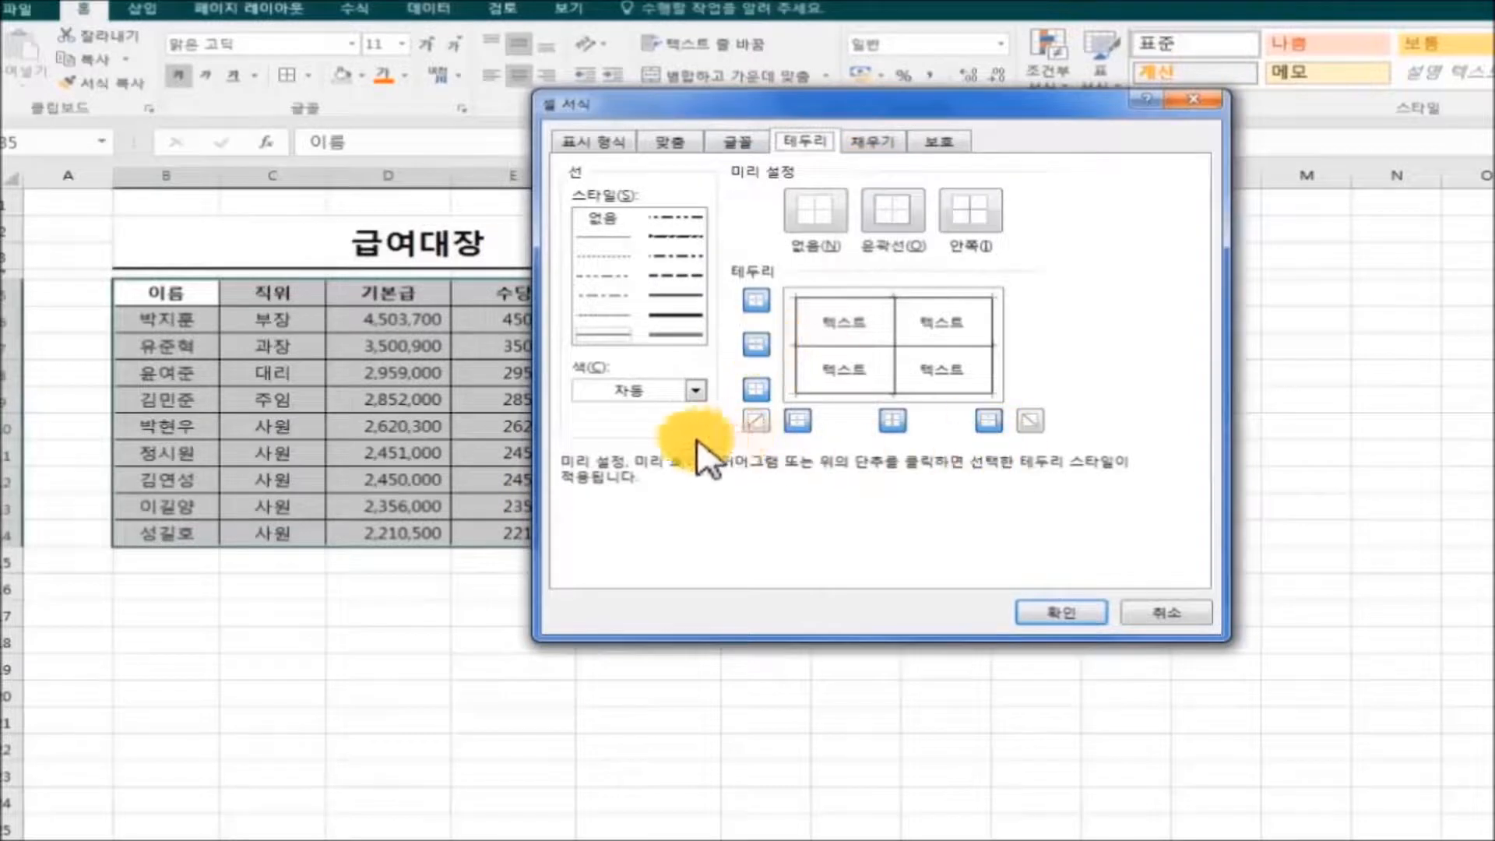
{"action": "left_click", "coordinate": [1169, 614]}
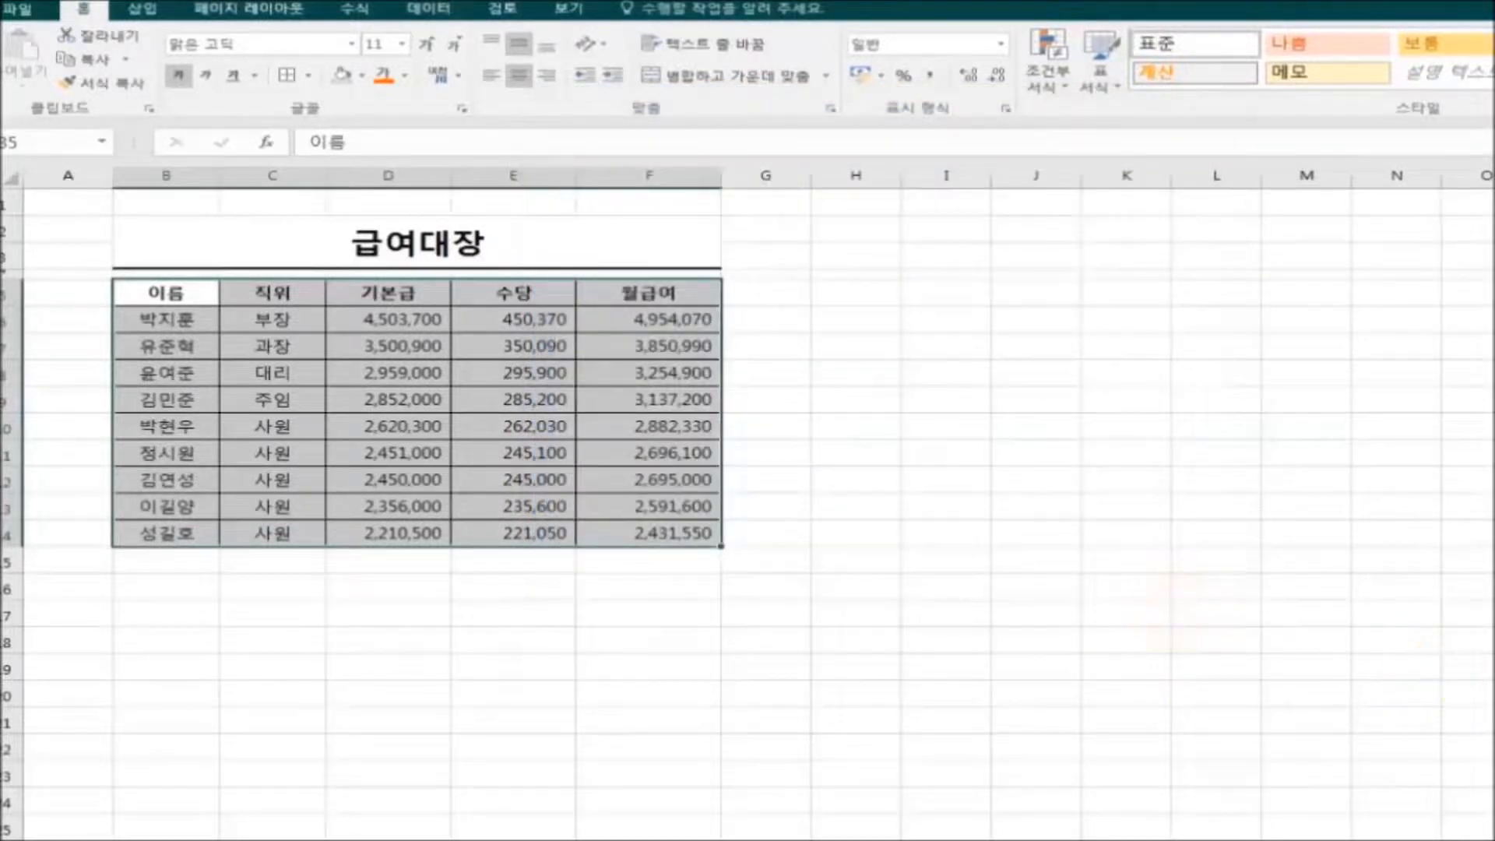
{"action": "left_click", "coordinate": [1492, 455]}
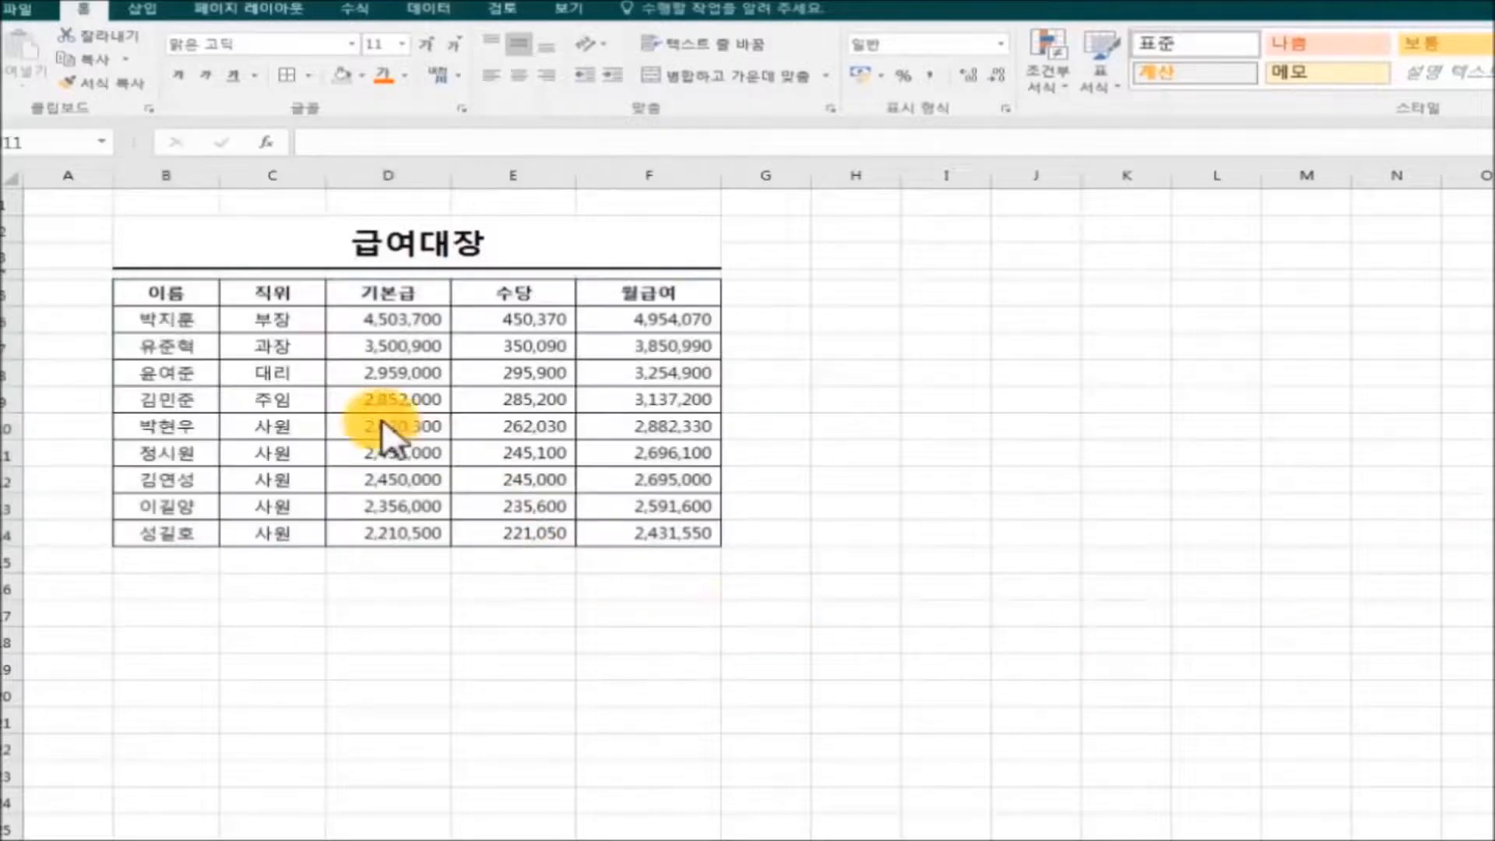
Apply a thick solid outline in the automatic colour around the salary table B5:F14, keeping its inner borders
{"action": "mouse_move", "coordinate": [160, 293]}
{"action": "left_mouse_down"}
{"action": "mouse_move", "coordinate": [581, 343]}
{"action": "mouse_move", "coordinate": [668, 530]}
{"action": "left_mouse_up"}
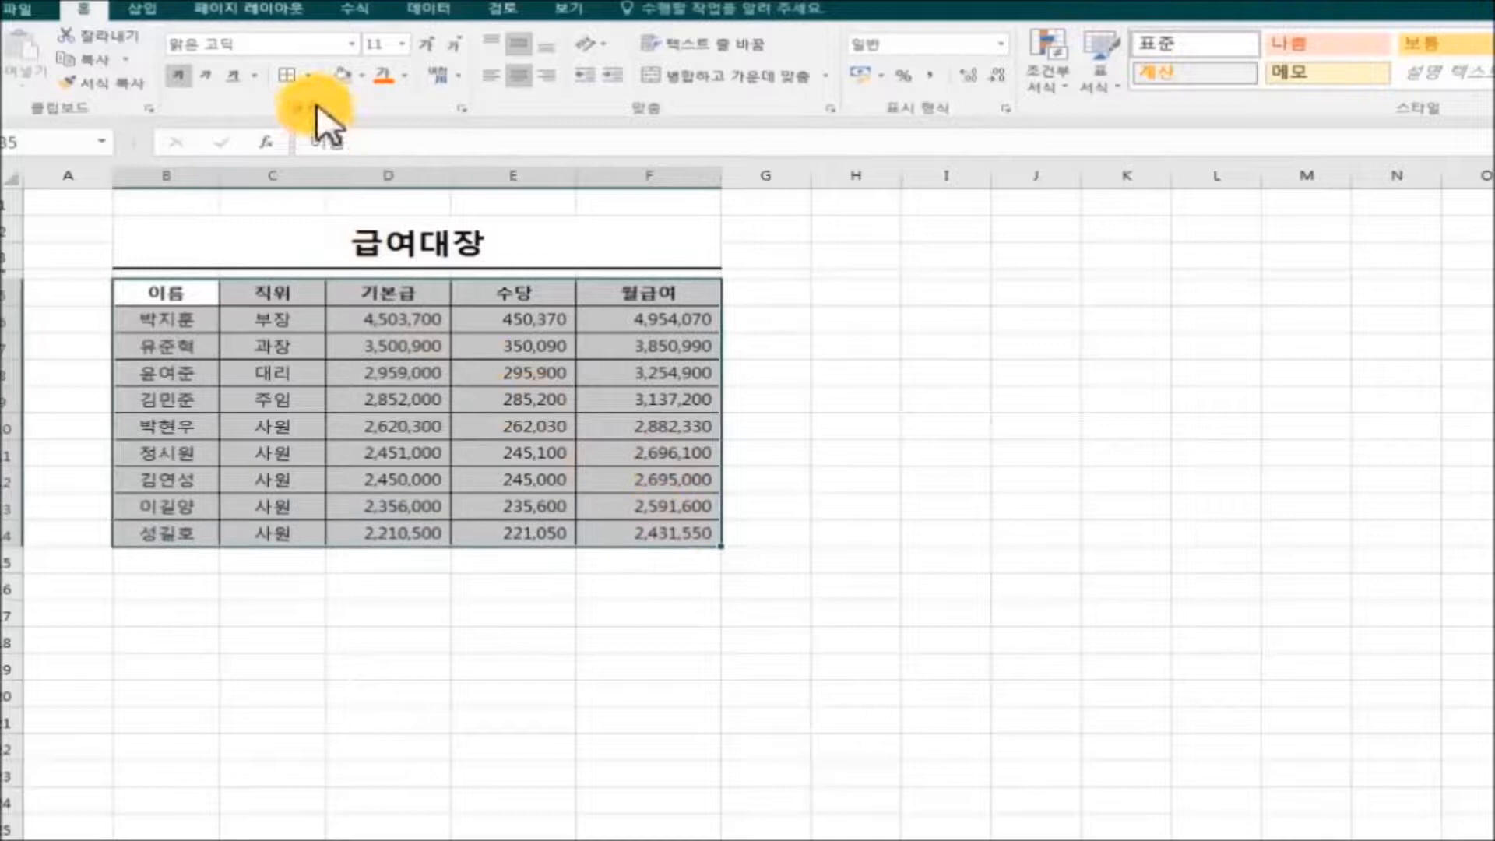
{"action": "left_click", "coordinate": [309, 75]}
{"action": "left_click", "coordinate": [477, 624]}
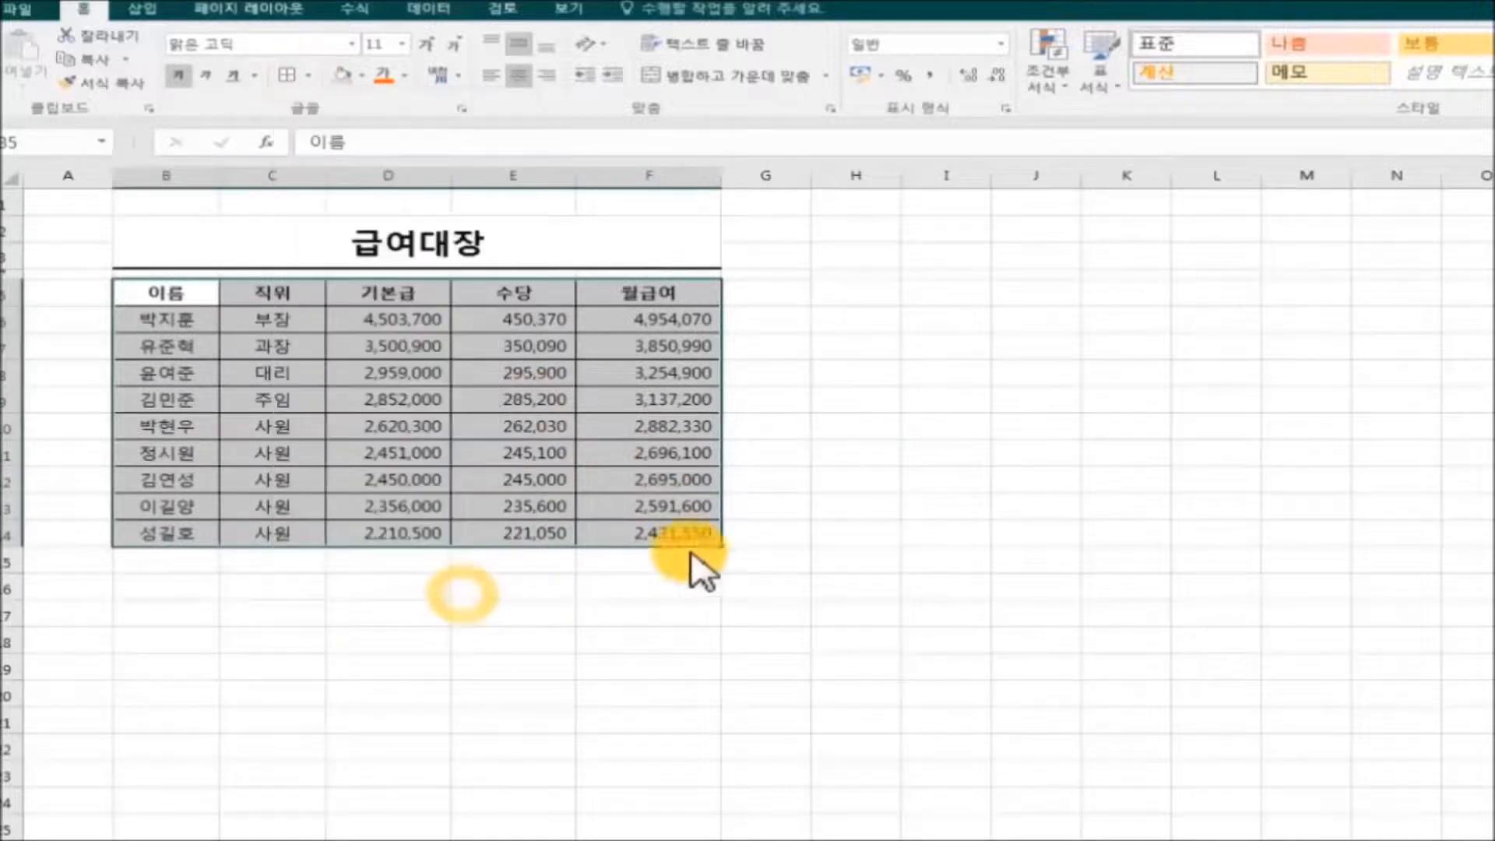
{"action": "left_click_drag", "start_coordinate": [1103, 138], "coordinate": [1135, 135]}
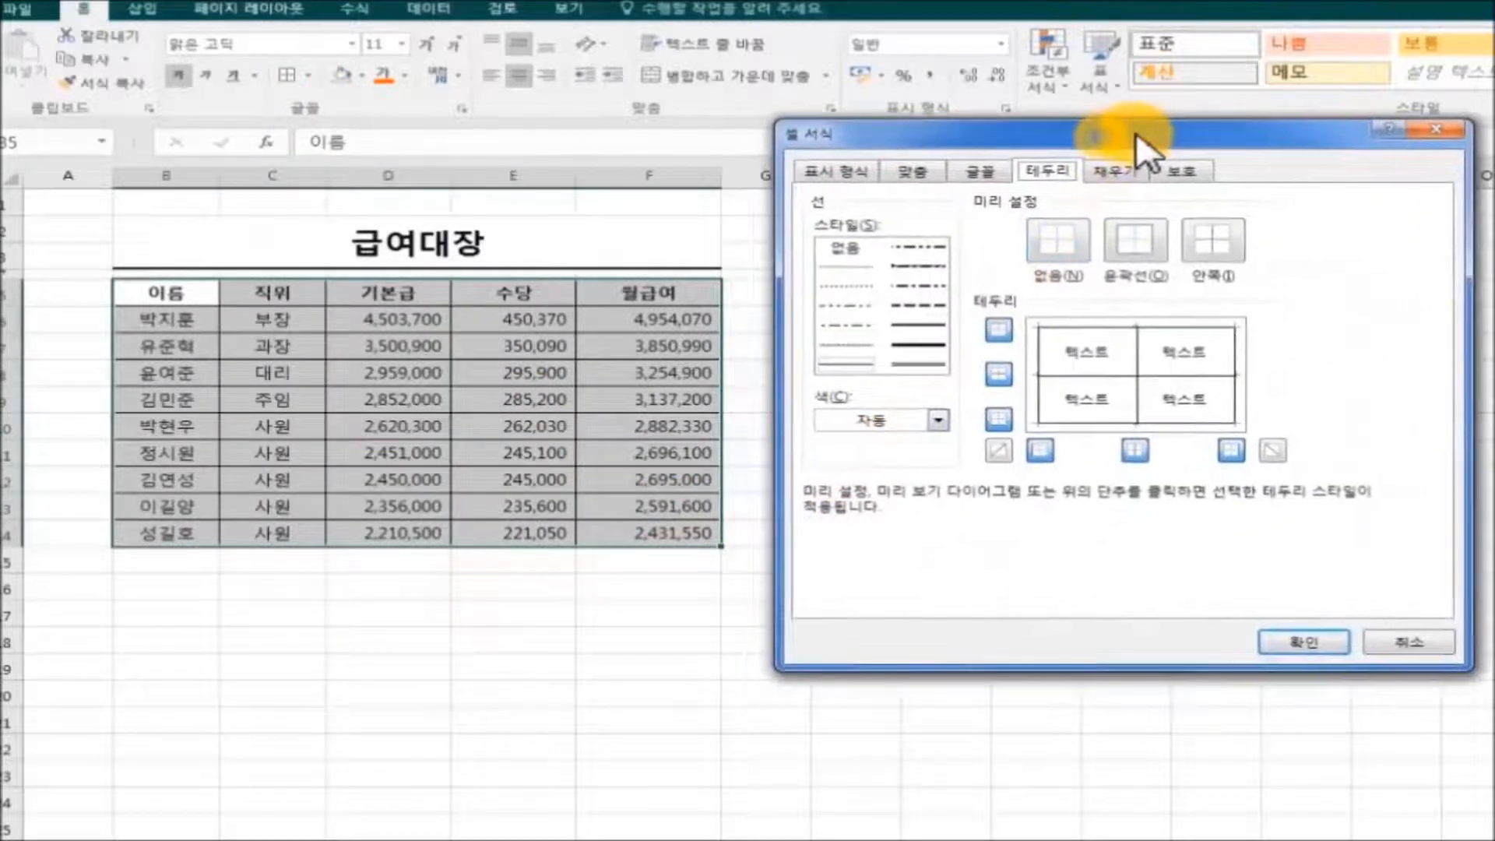
{"action": "left_click", "coordinate": [921, 352]}
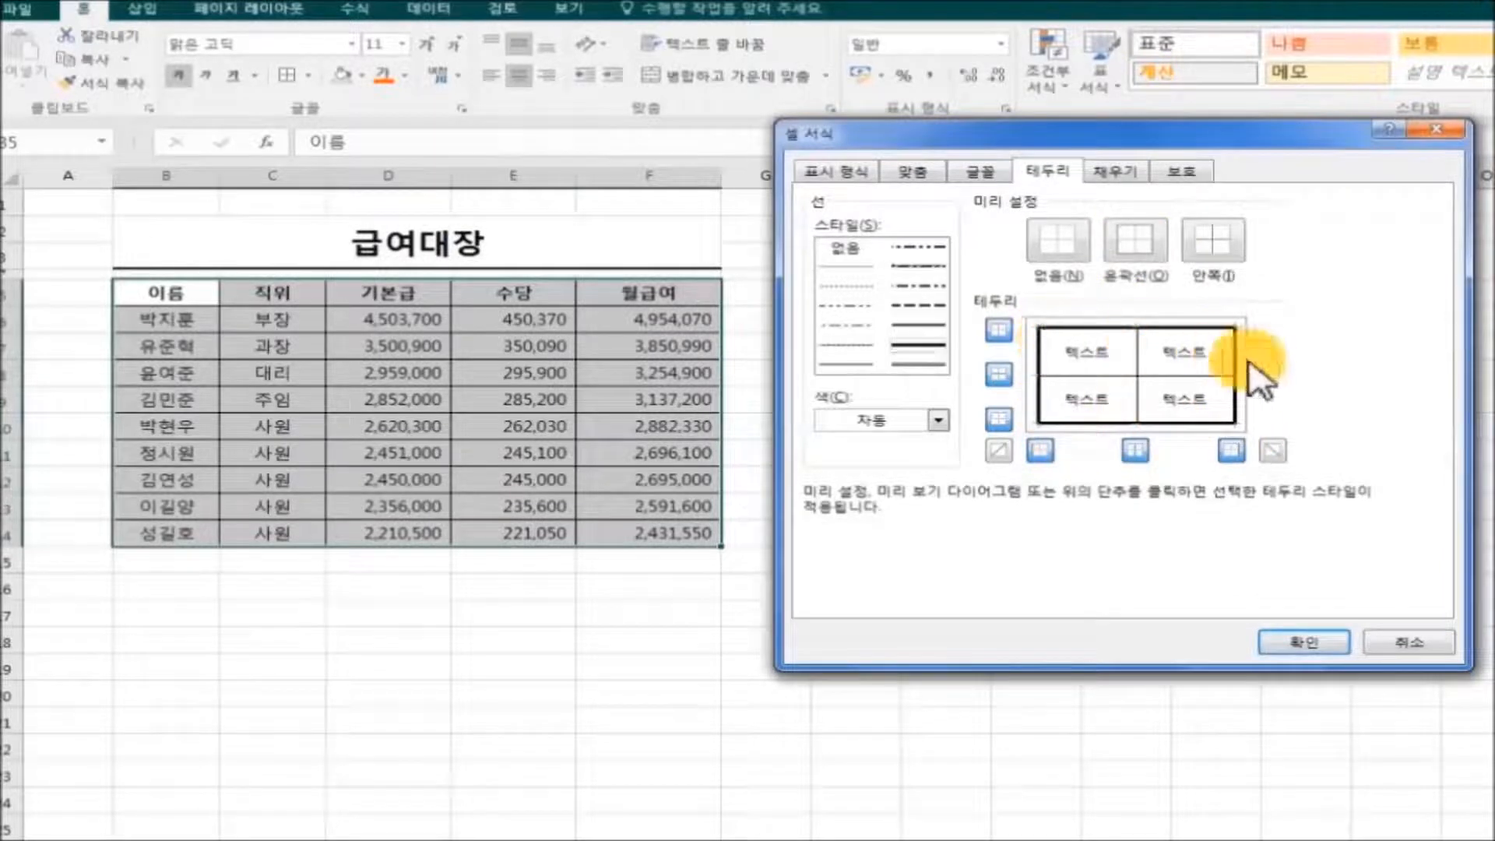
{"action": "left_click", "coordinate": [1310, 648]}
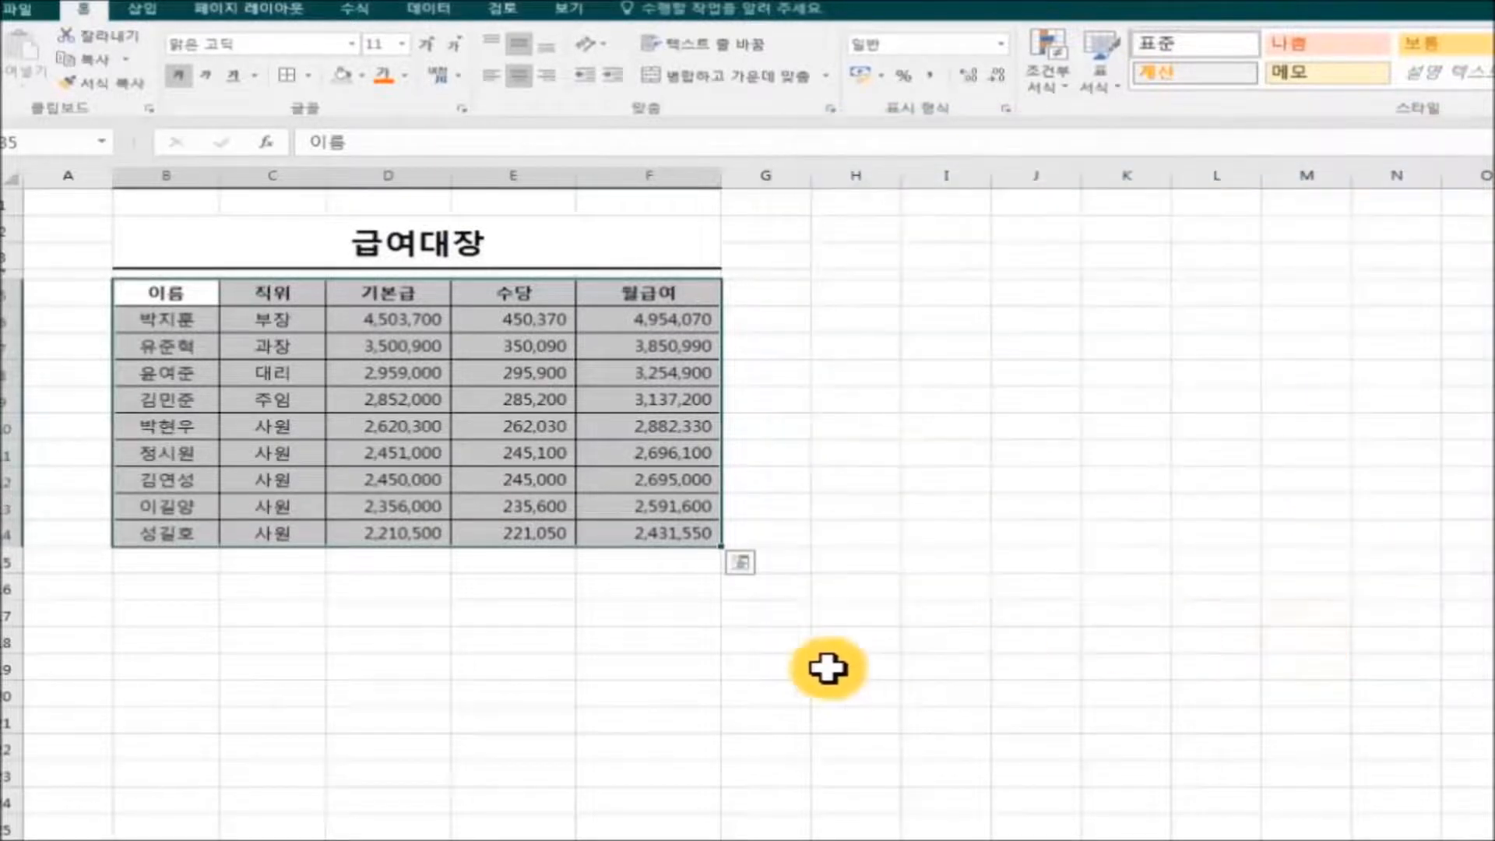
{"action": "left_click", "coordinate": [824, 666]}
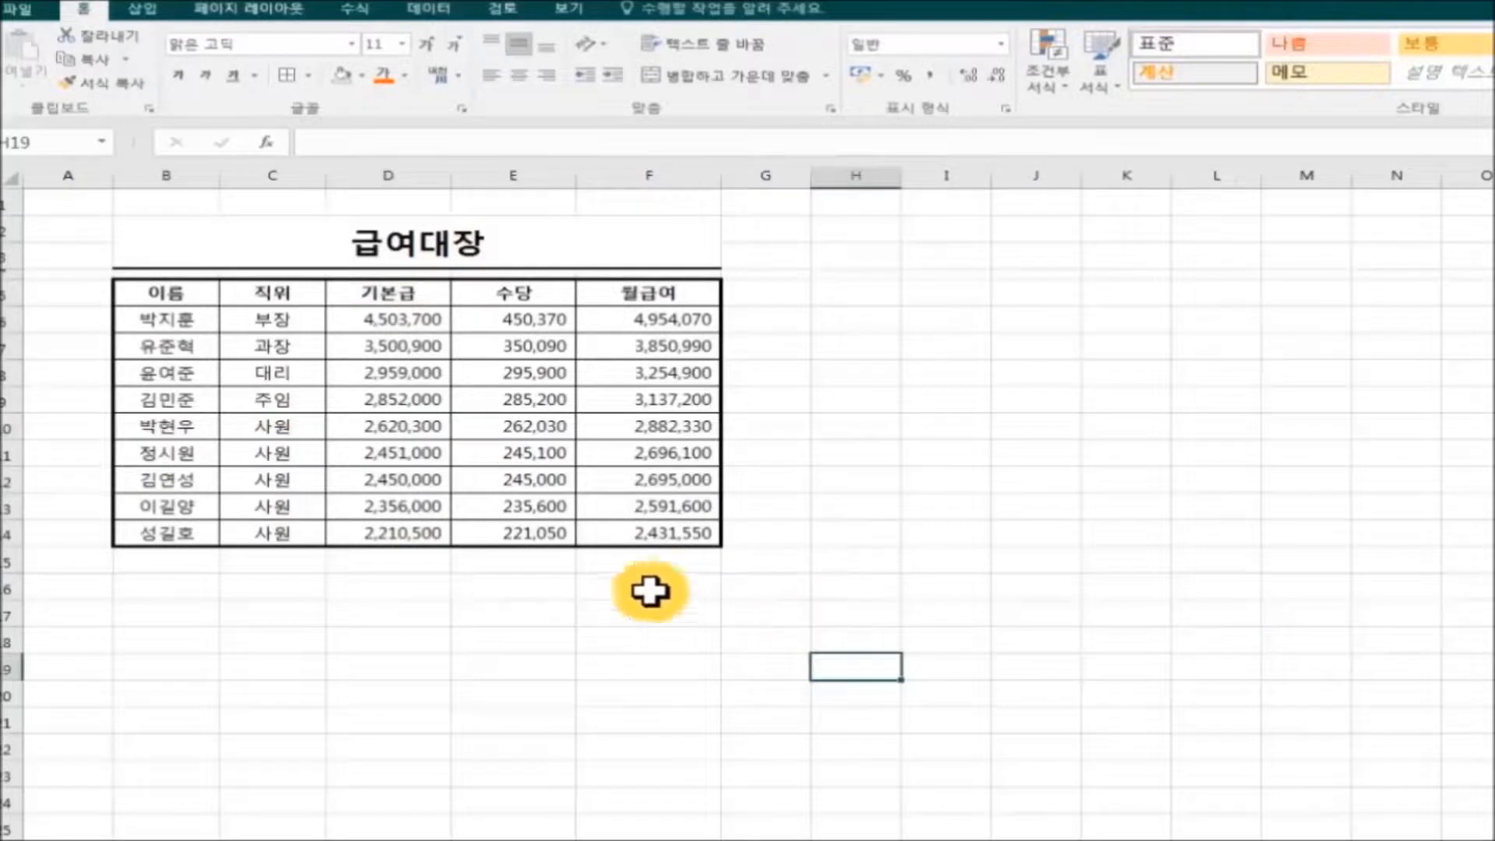
Change the inner borders of the salary table B5:F14 to a heavier dashed line in the automatic colour
{"action": "left_click_drag", "start_coordinate": [171, 304], "coordinate": [610, 512]}
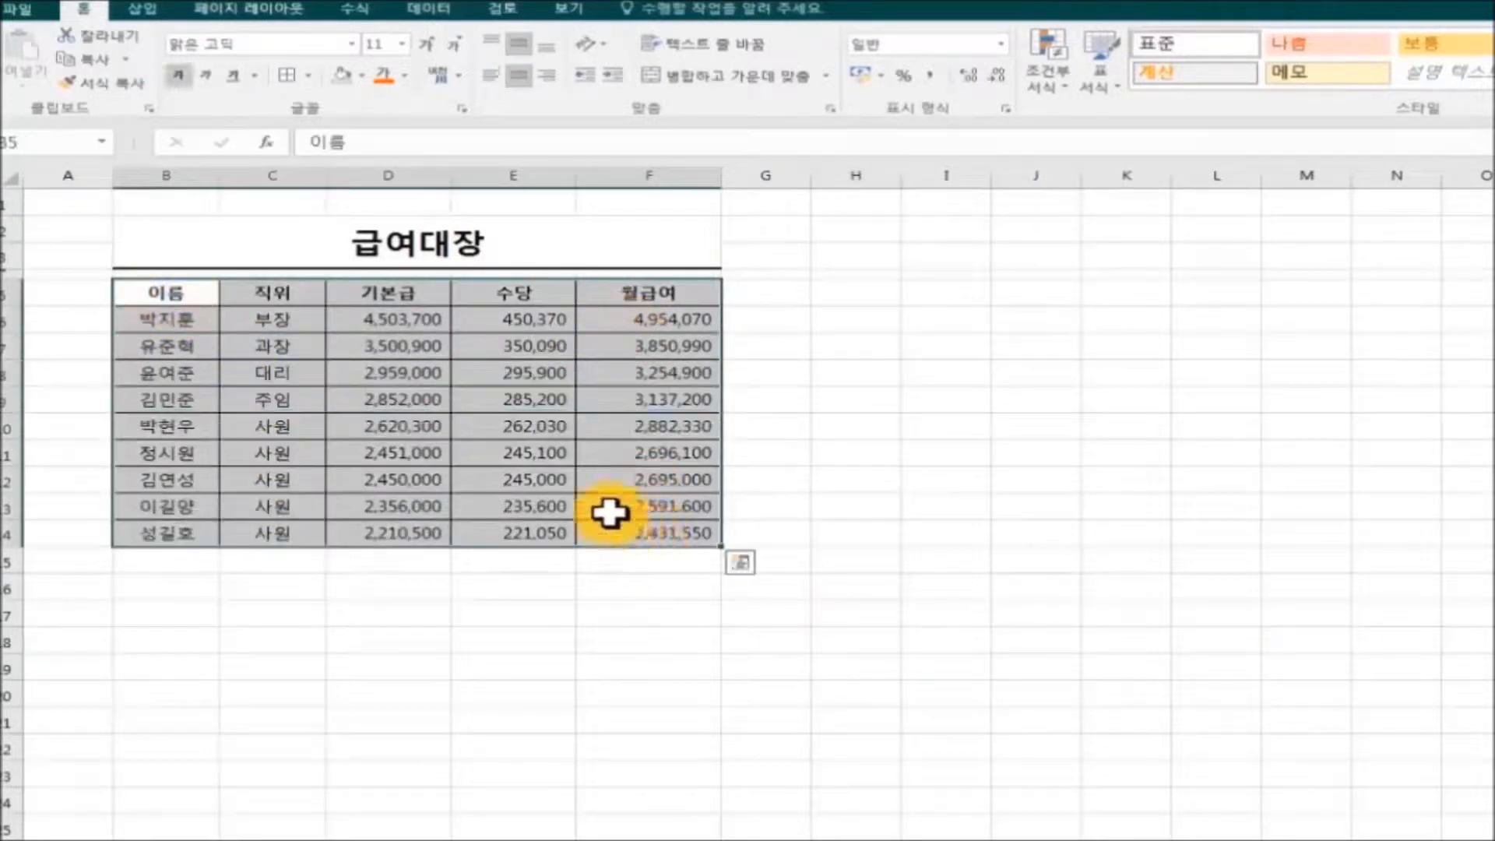
{"action": "left_click", "coordinate": [309, 76]}
{"action": "left_click", "coordinate": [428, 600]}
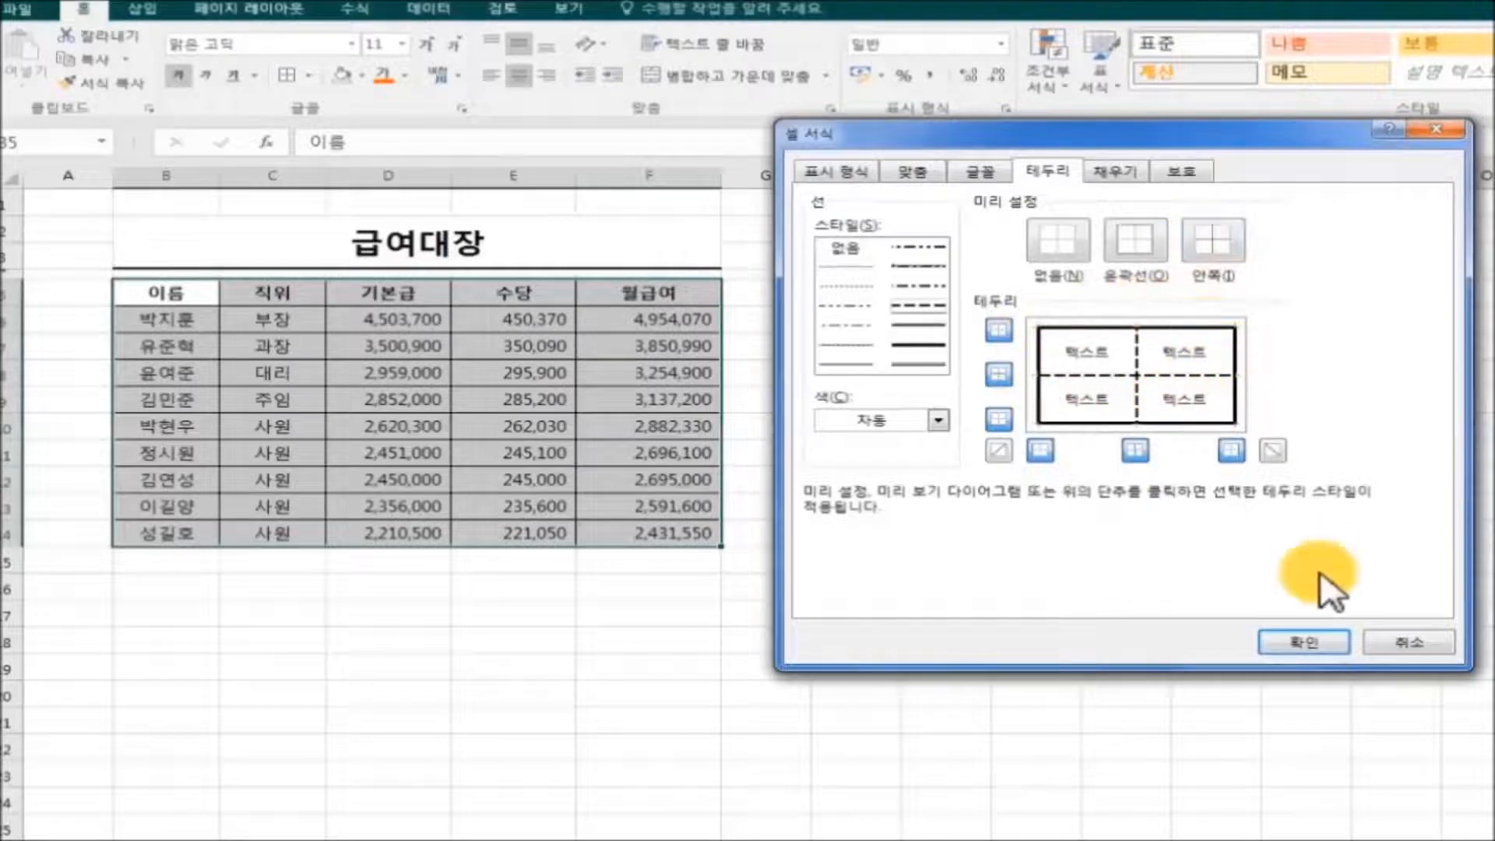
{"action": "left_click", "coordinate": [1307, 645]}
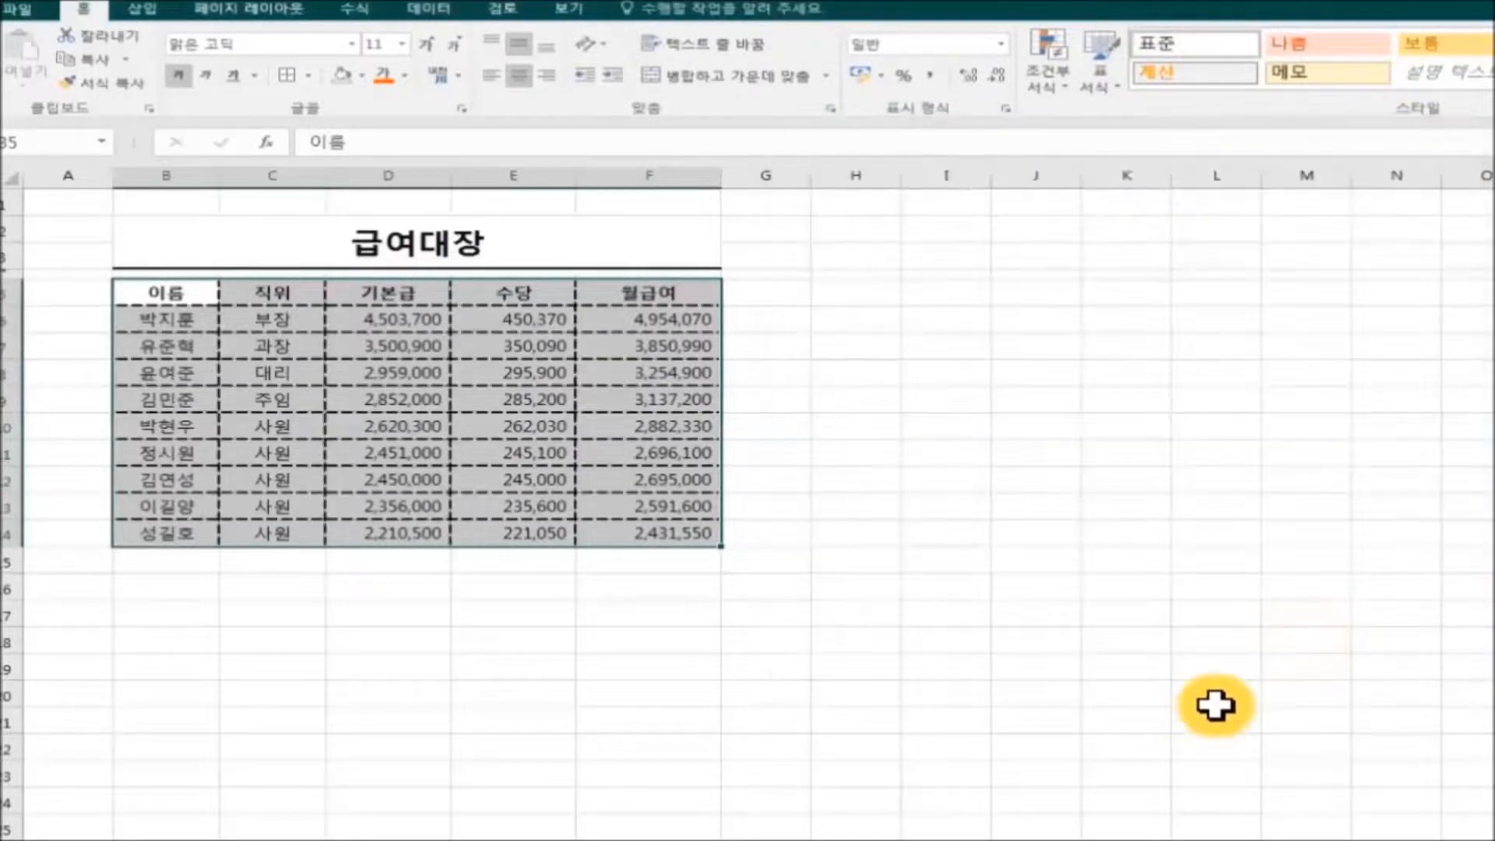
{"action": "left_click", "coordinate": [1217, 705]}
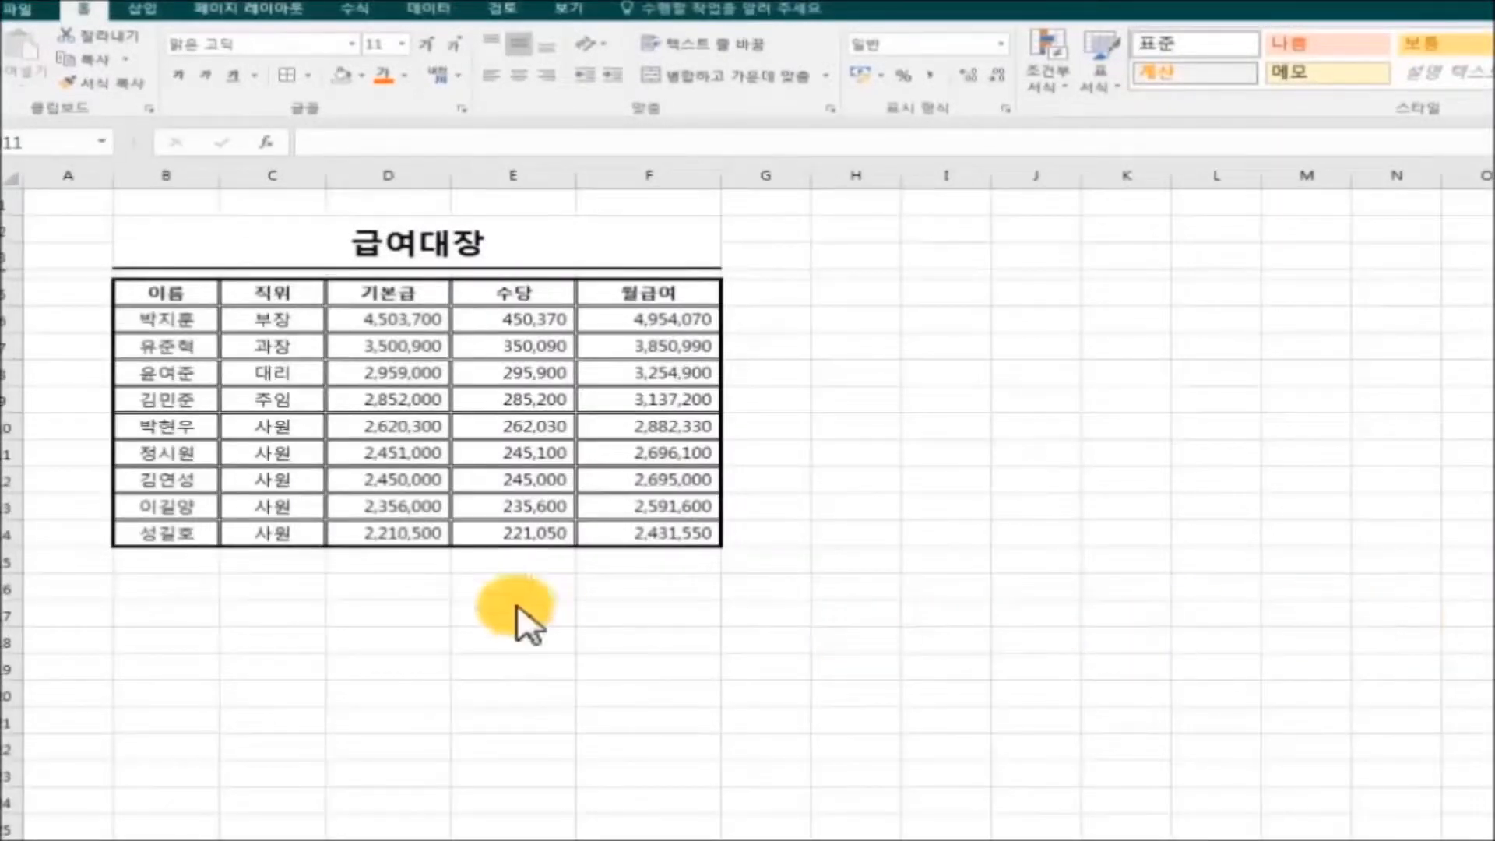
Set the inner borders of the salary table B5:F14 to a thick solid line in standard red
{"action": "left_click_drag", "start_coordinate": [133, 290], "coordinate": [645, 540]}
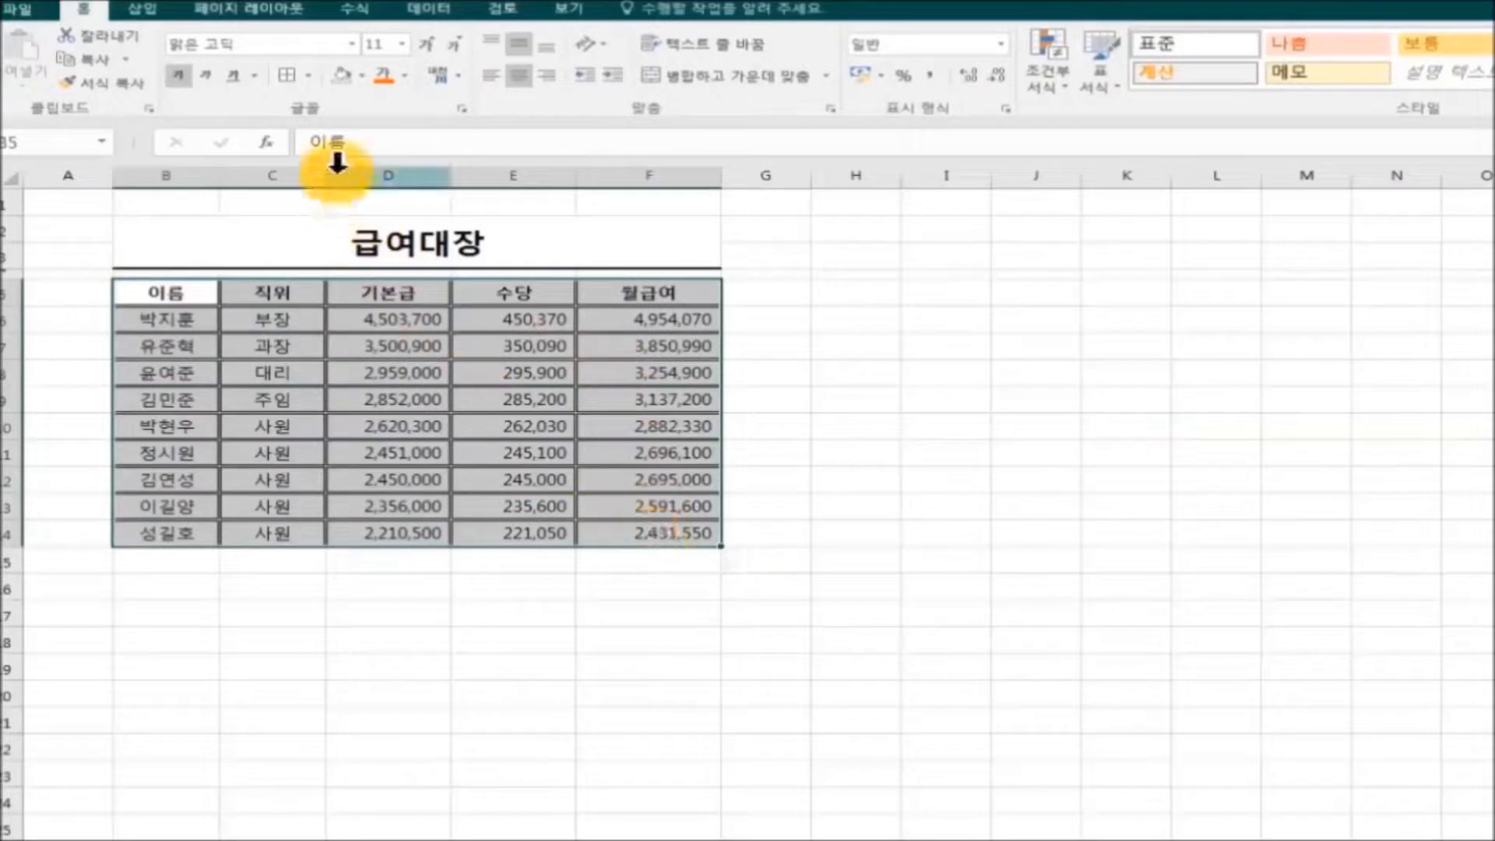
{"action": "left_click", "coordinate": [309, 77]}
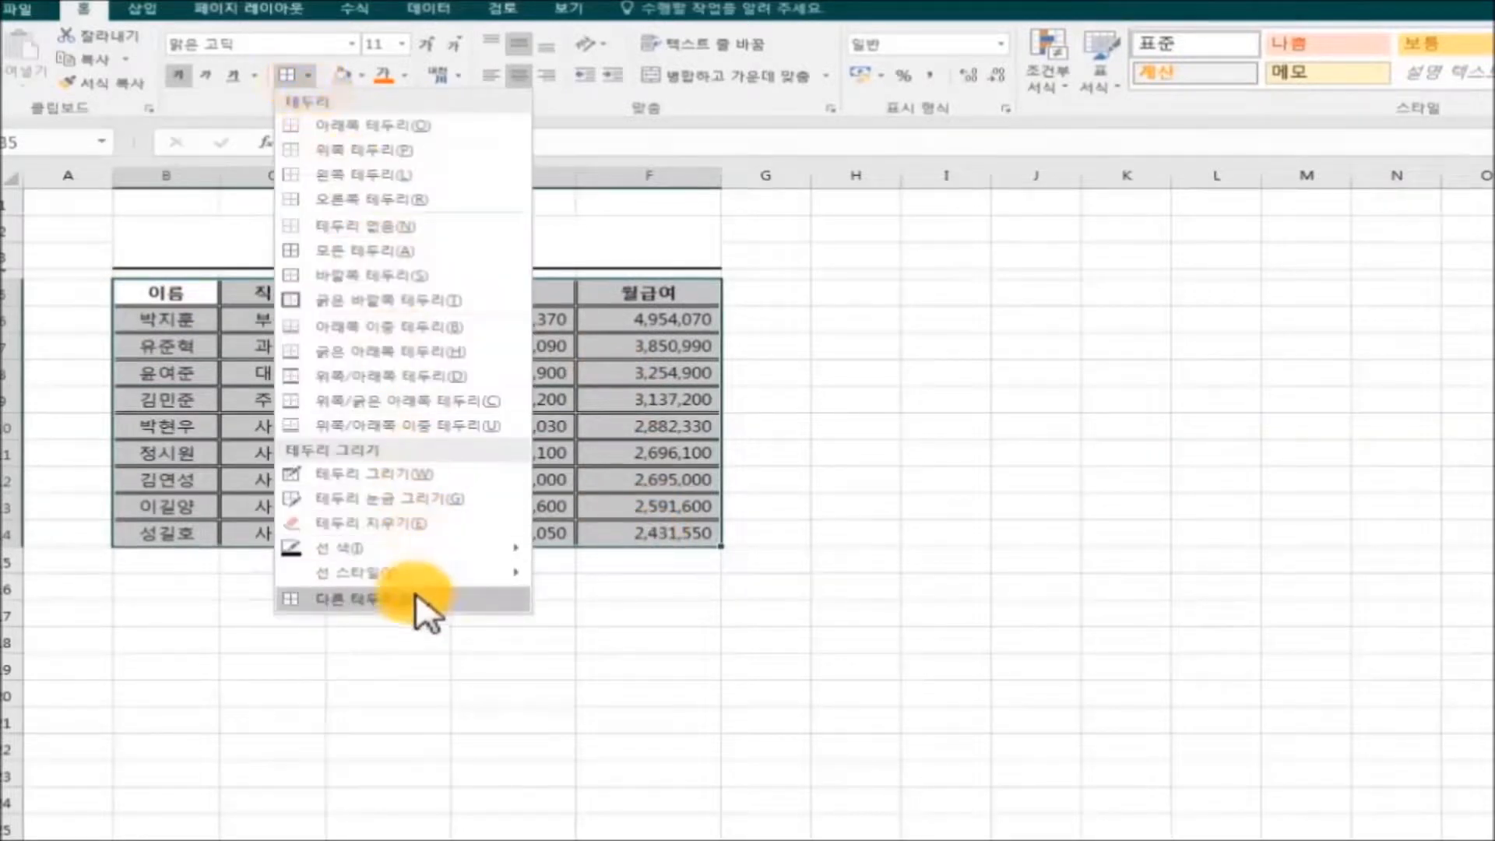
{"action": "left_click", "coordinate": [420, 604]}
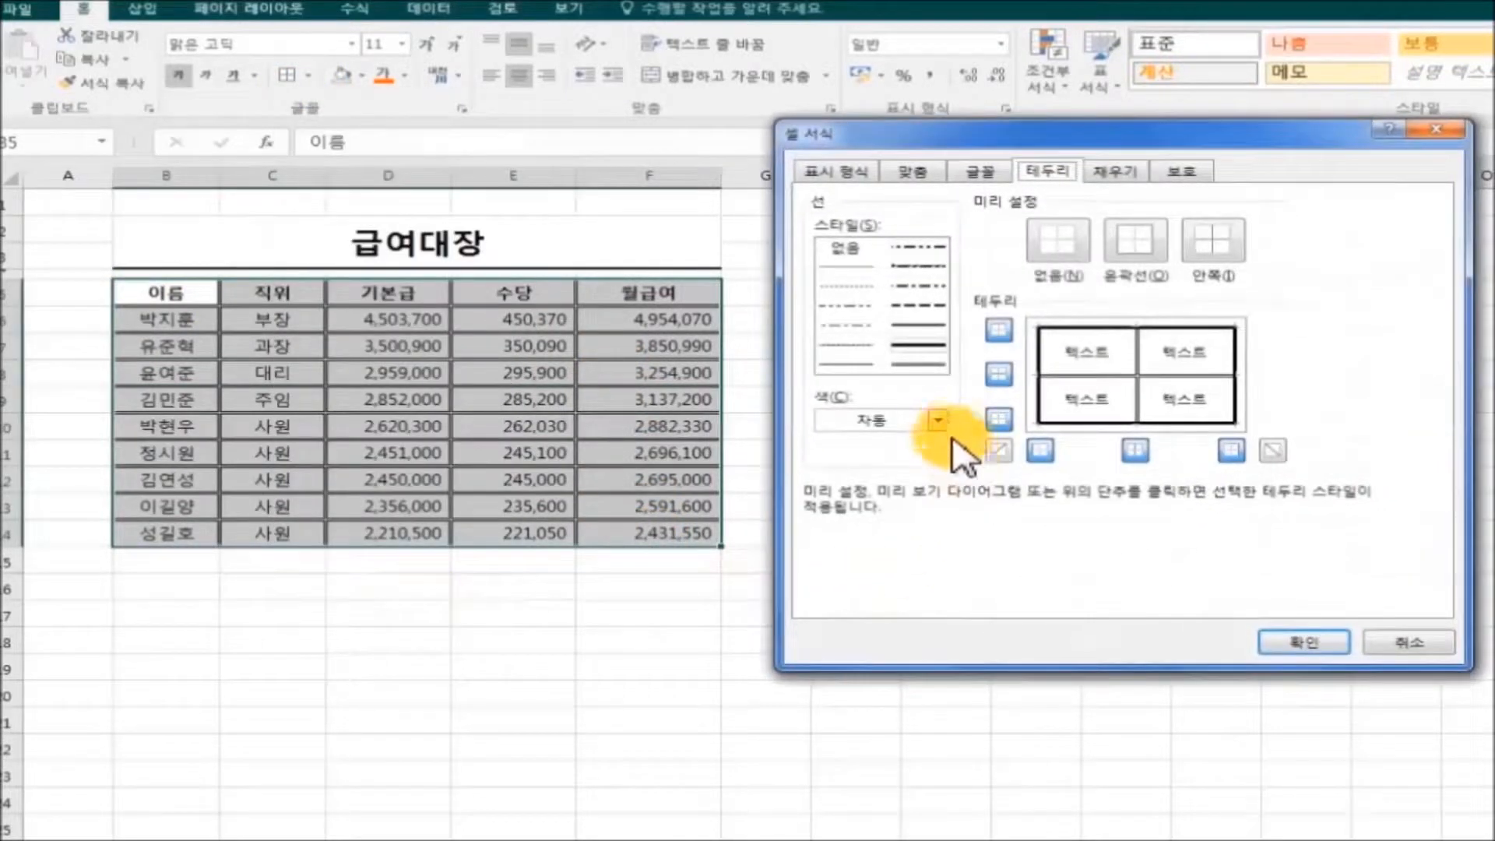
{"action": "left_click", "coordinate": [939, 420]}
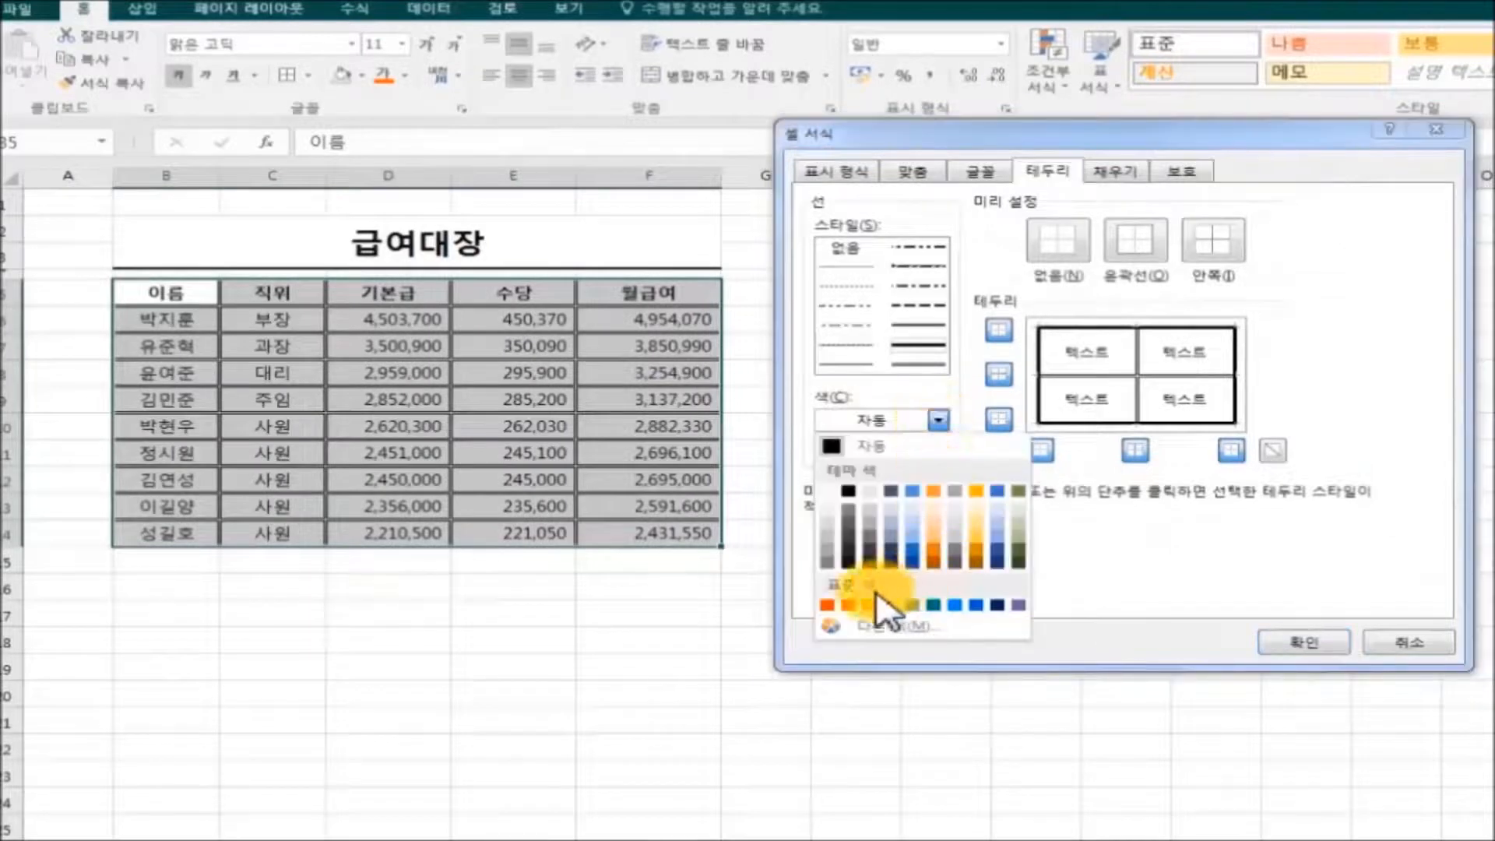
{"action": "left_click", "coordinate": [851, 607]}
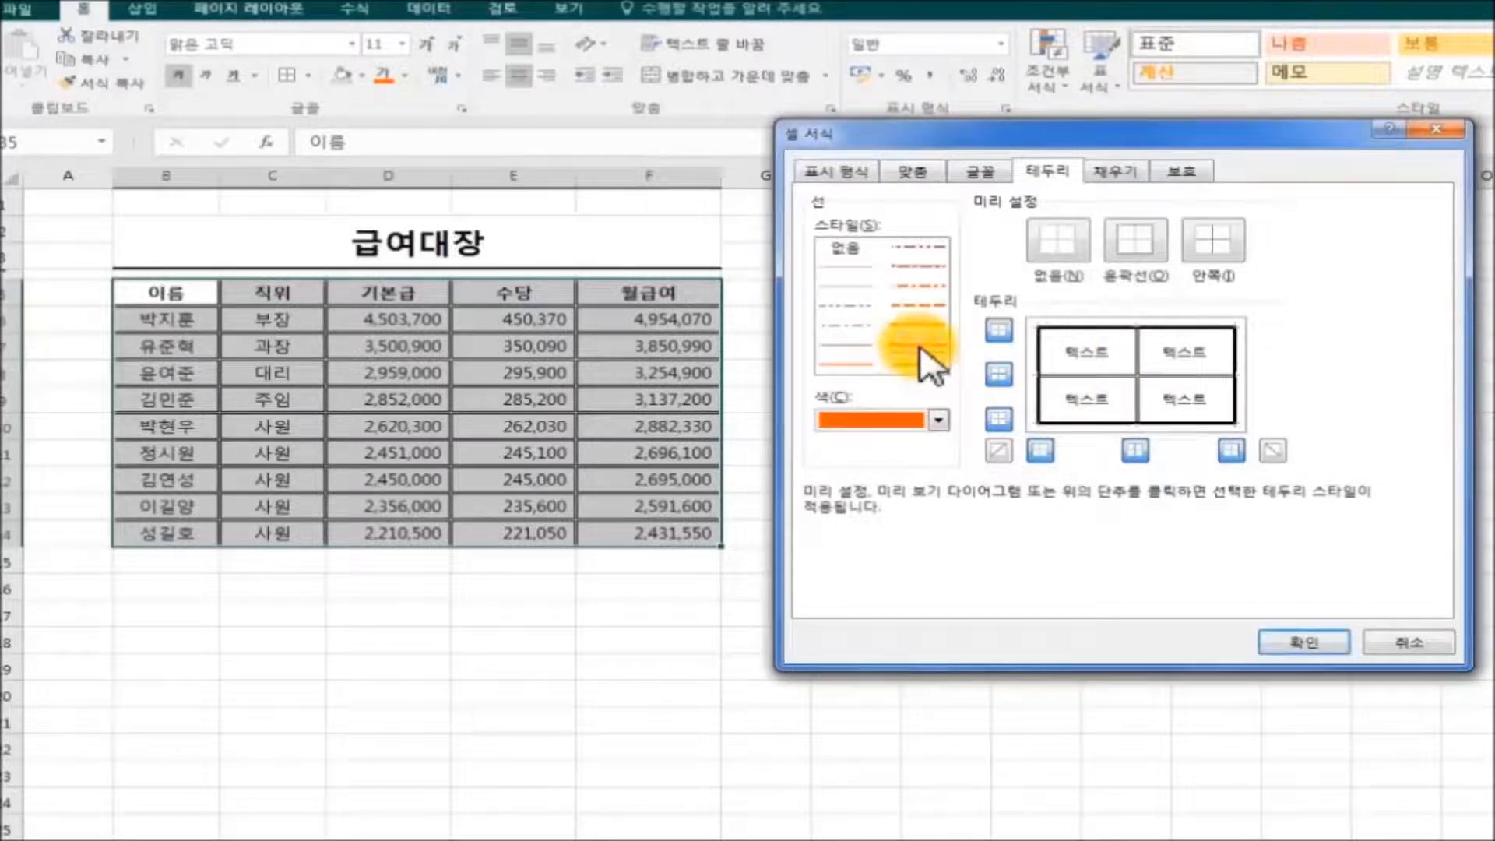
{"action": "left_click", "coordinate": [1213, 239]}
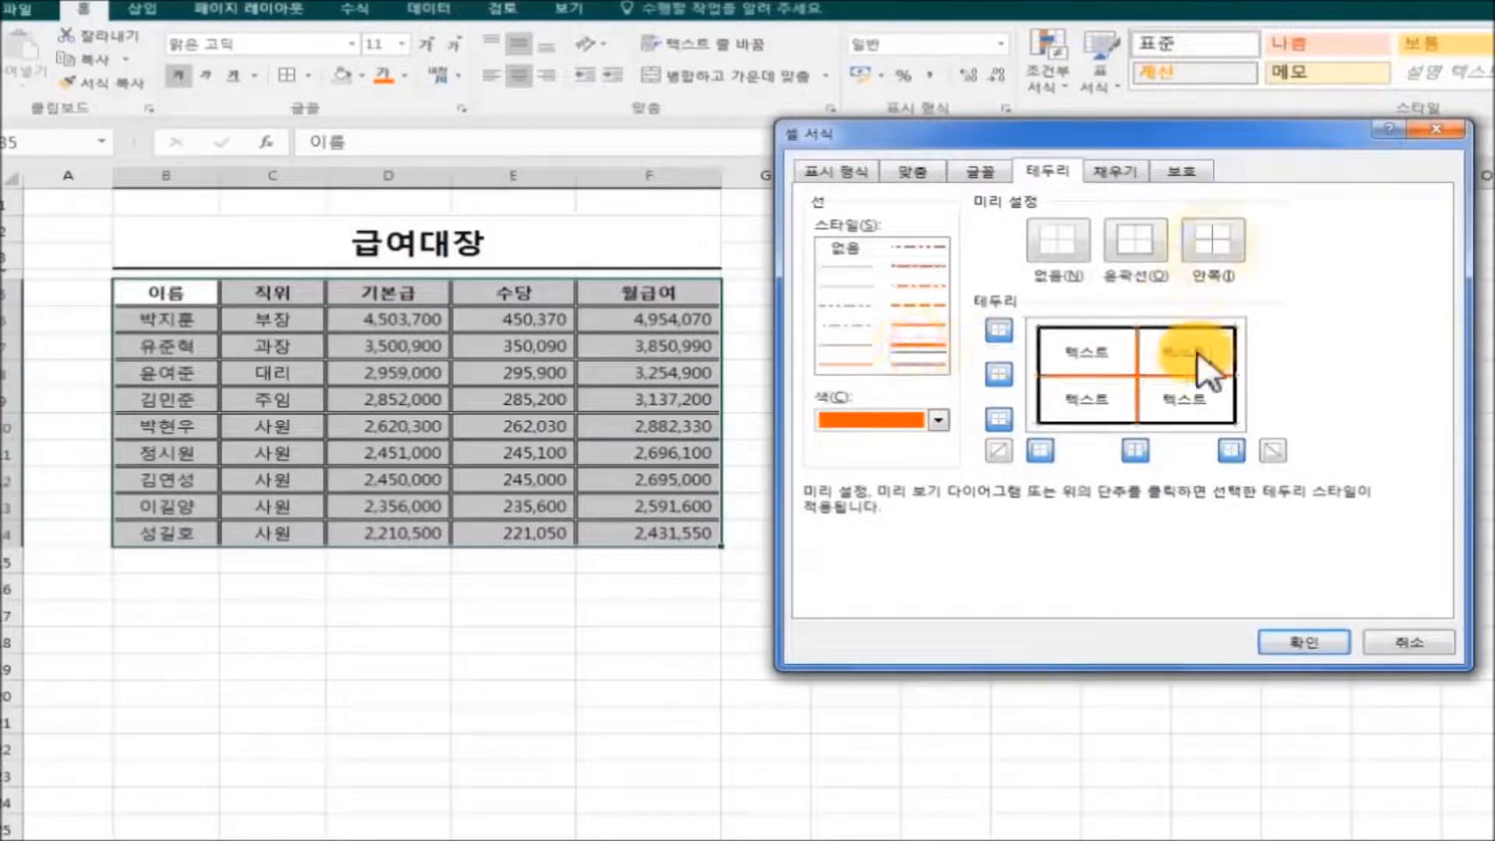
{"action": "left_click", "coordinate": [1285, 640]}
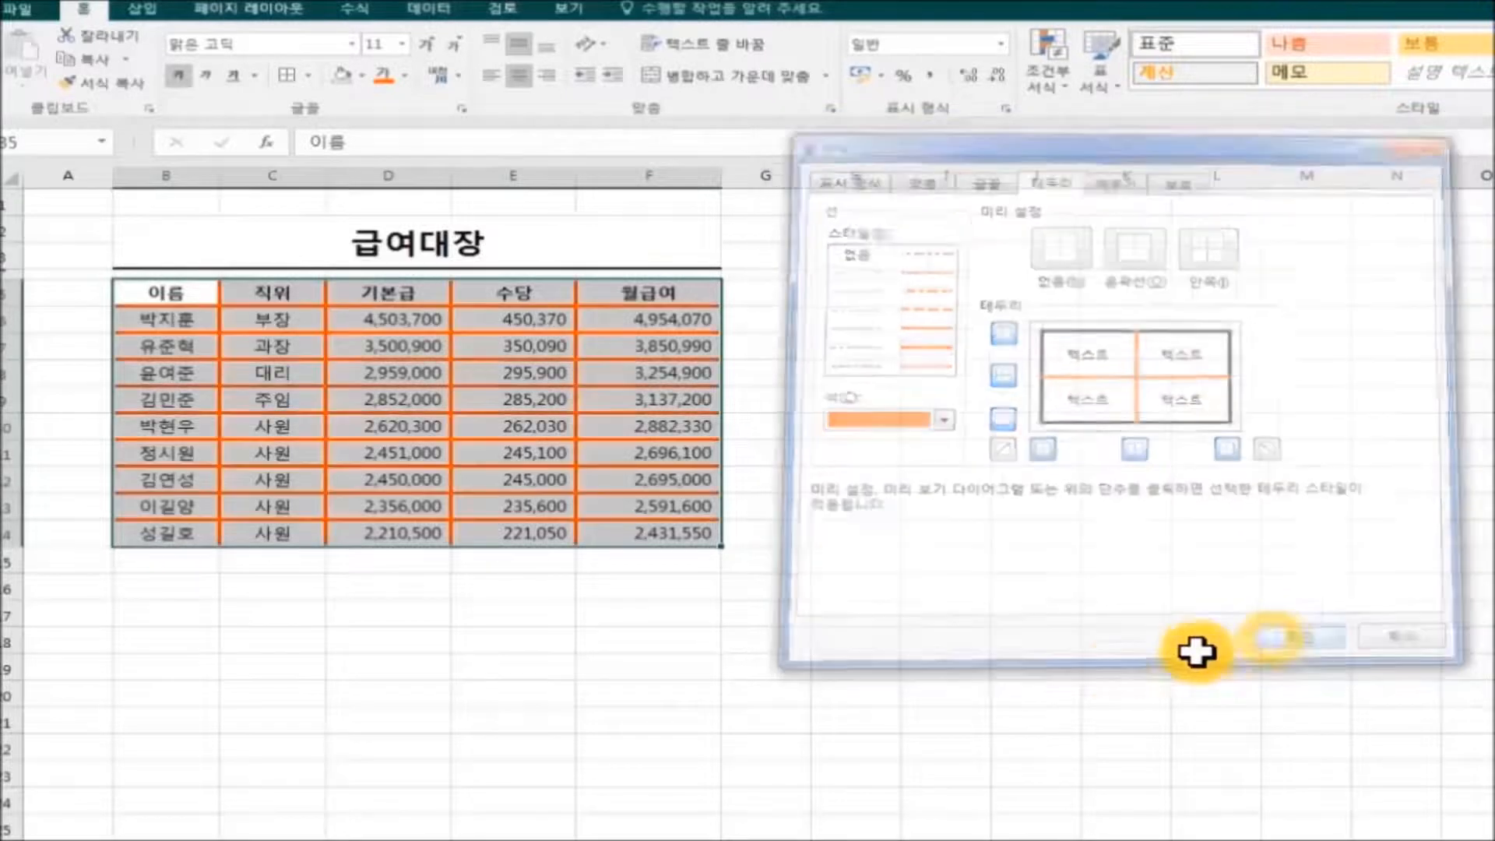
{"action": "left_click", "coordinate": [1075, 671]}
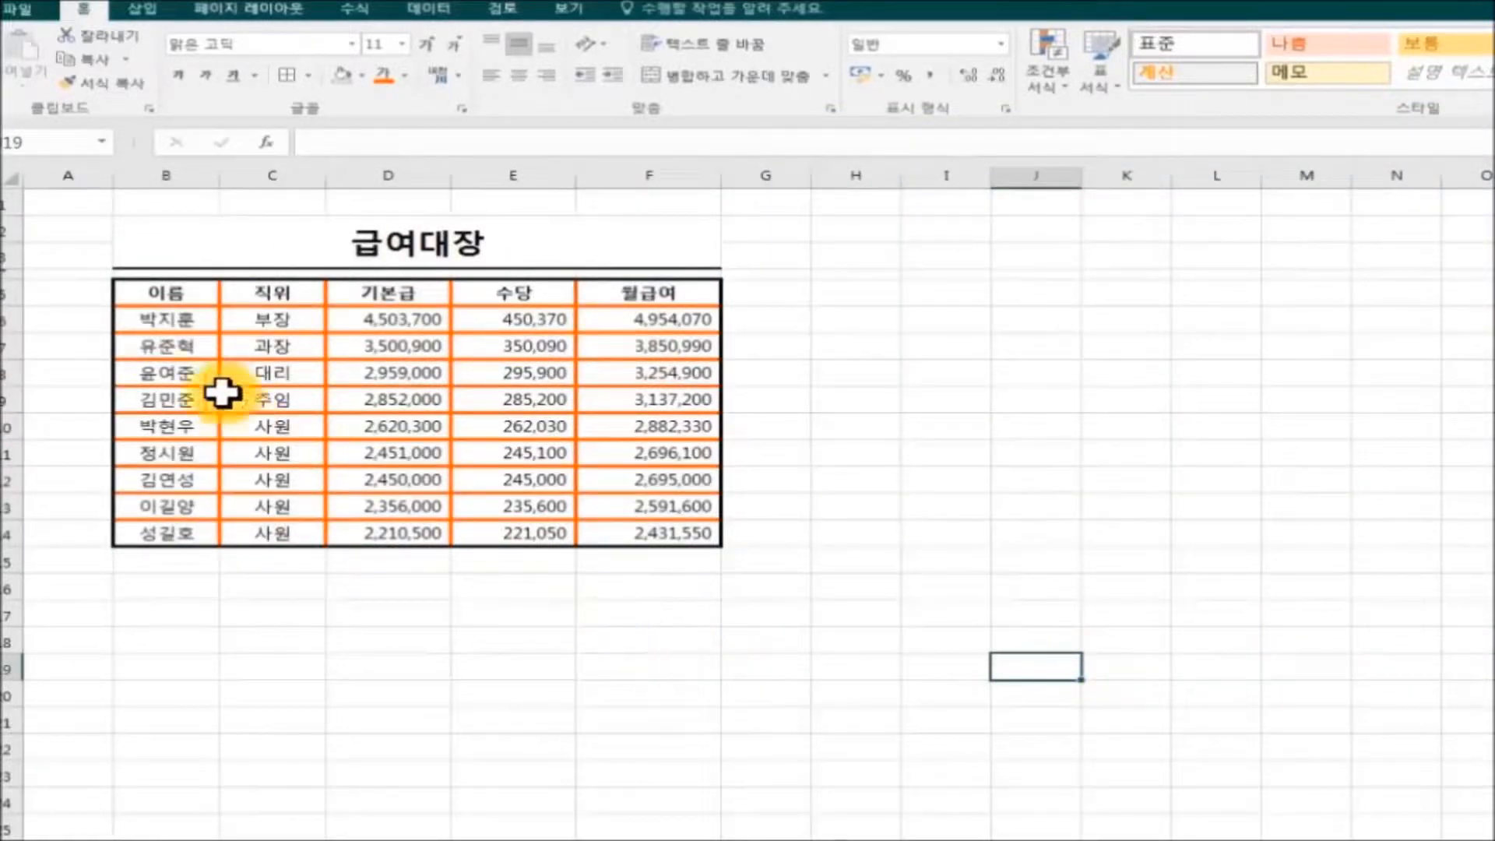
Set the outline of the salary table B5:F14 to a thick solid line in a darker theme blue
{"action": "left_click_drag", "start_coordinate": [173, 293], "coordinate": [617, 548]}
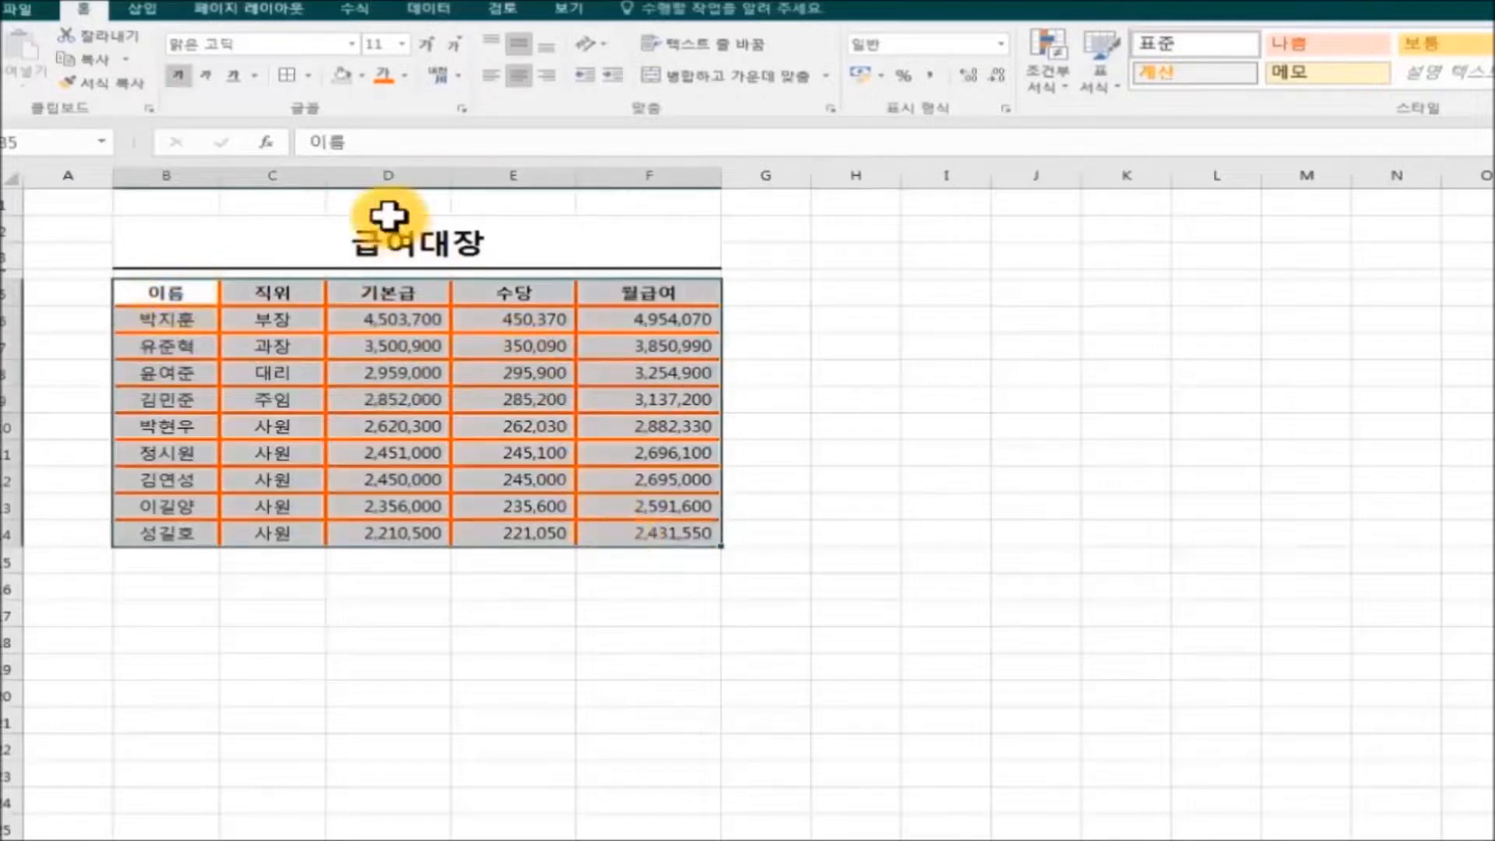
{"action": "left_click", "coordinate": [308, 76]}
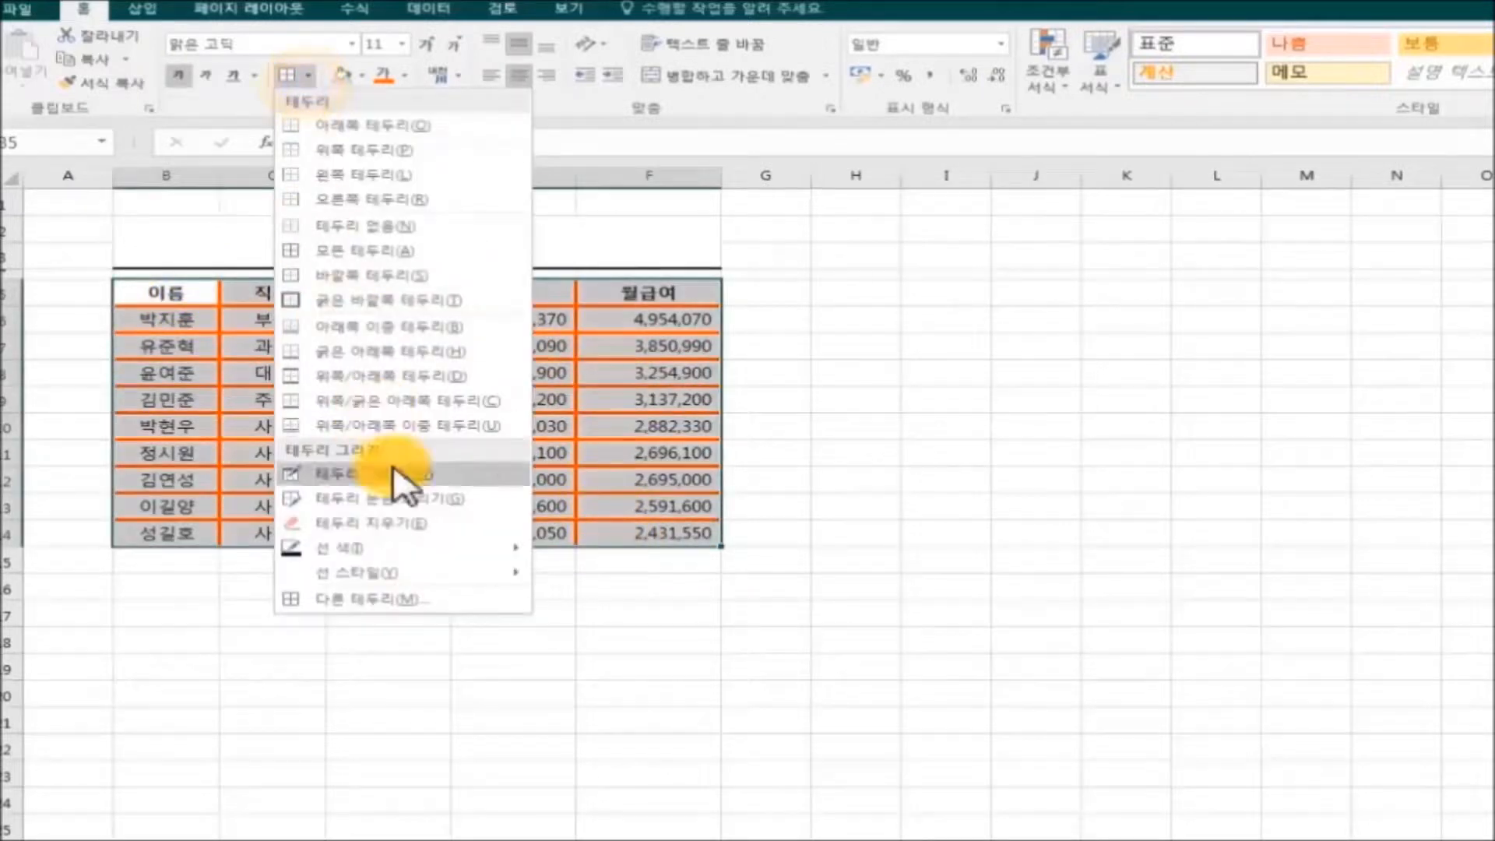
{"action": "left_click", "coordinate": [413, 606]}
{"action": "left_click", "coordinate": [939, 421]}
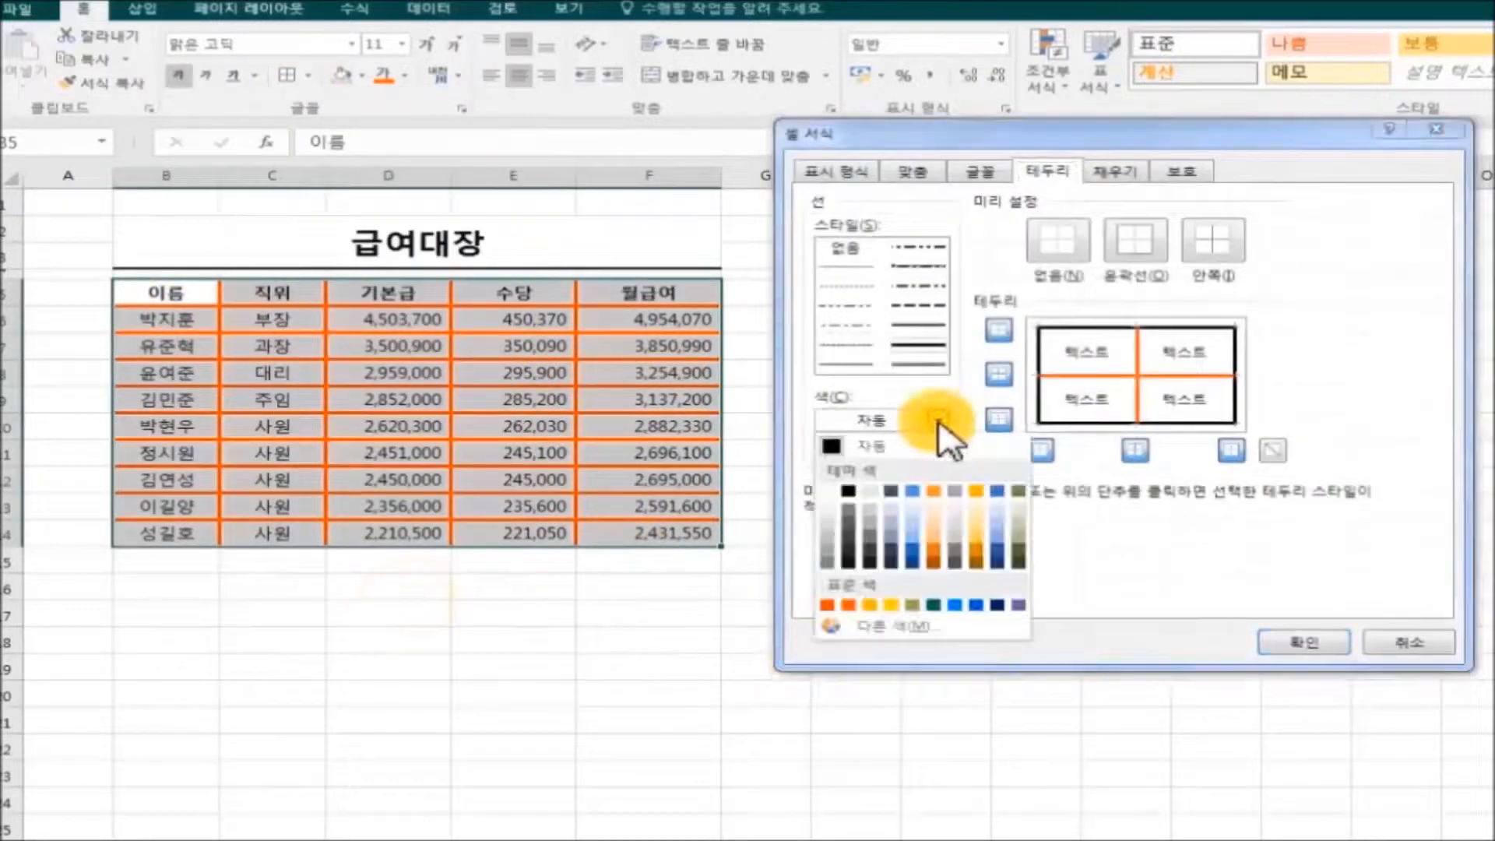
{"action": "left_click", "coordinate": [911, 547]}
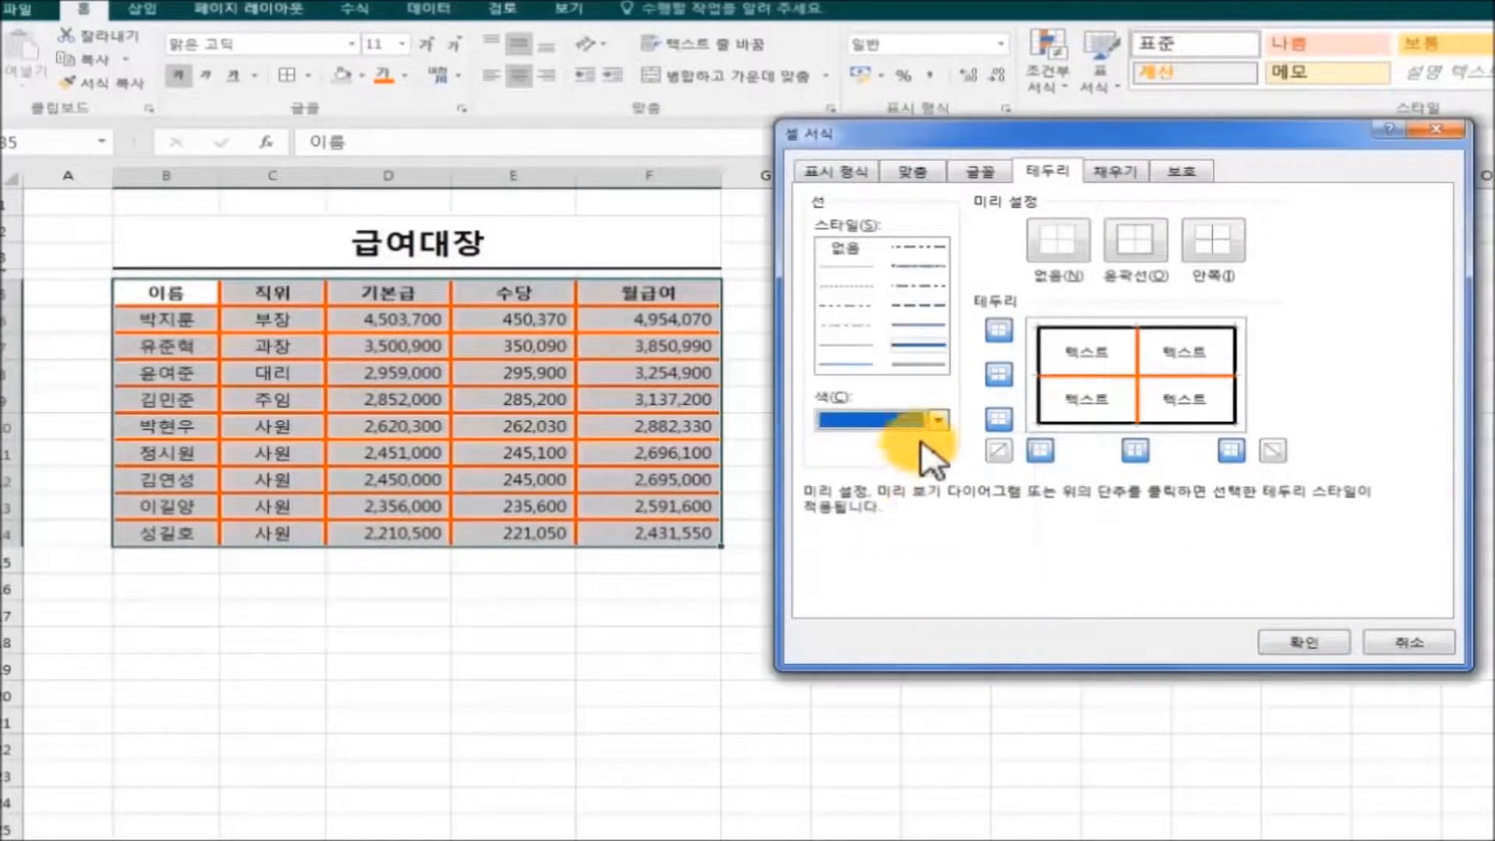
{"action": "left_click", "coordinate": [927, 345]}
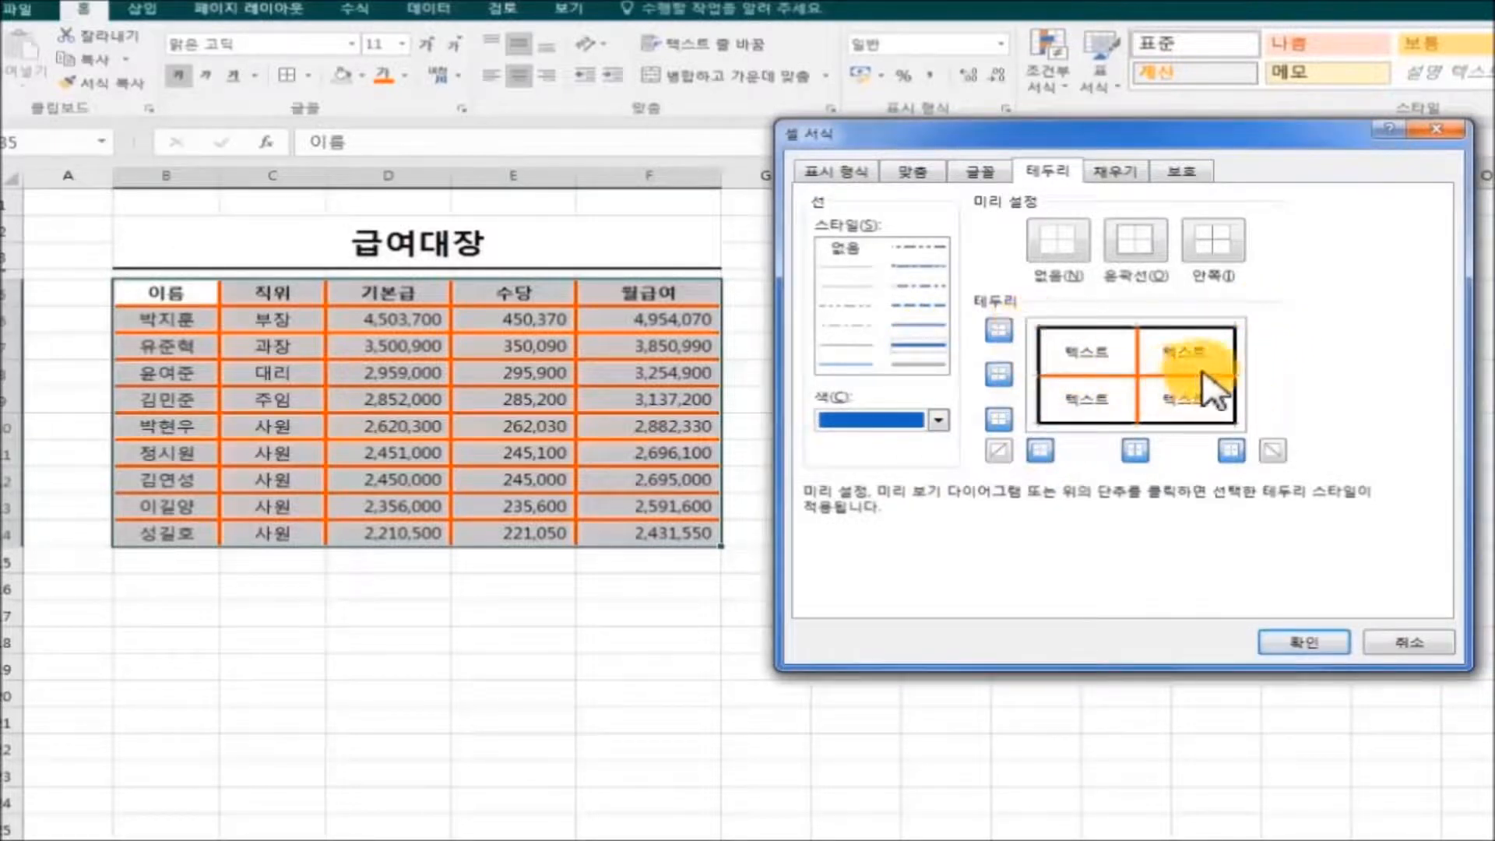
{"action": "left_click", "coordinate": [1143, 246]}
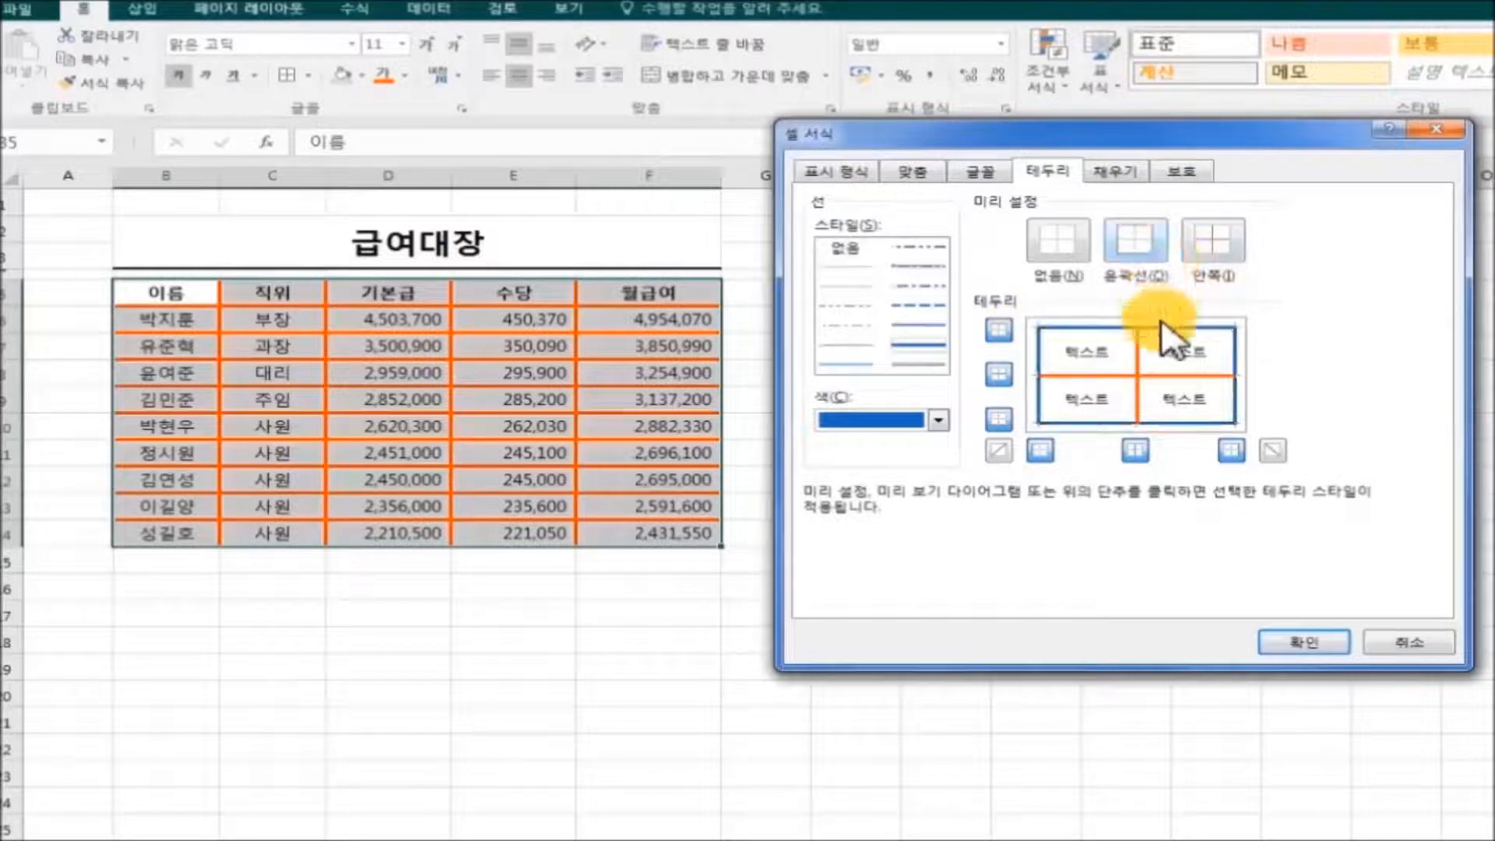
{"action": "left_click", "coordinate": [1280, 640]}
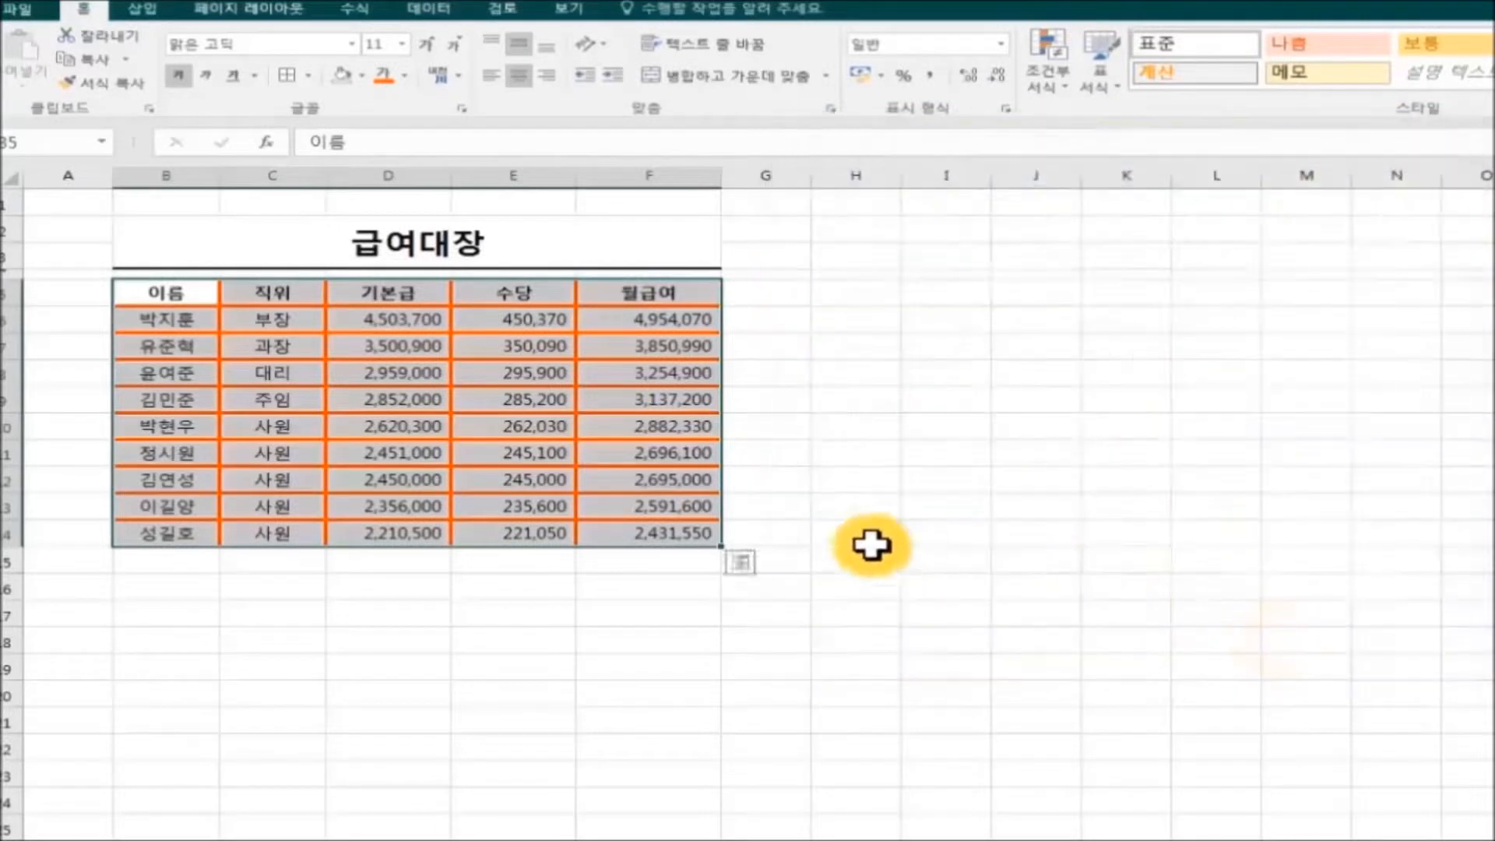
{"action": "left_click", "coordinate": [871, 539]}
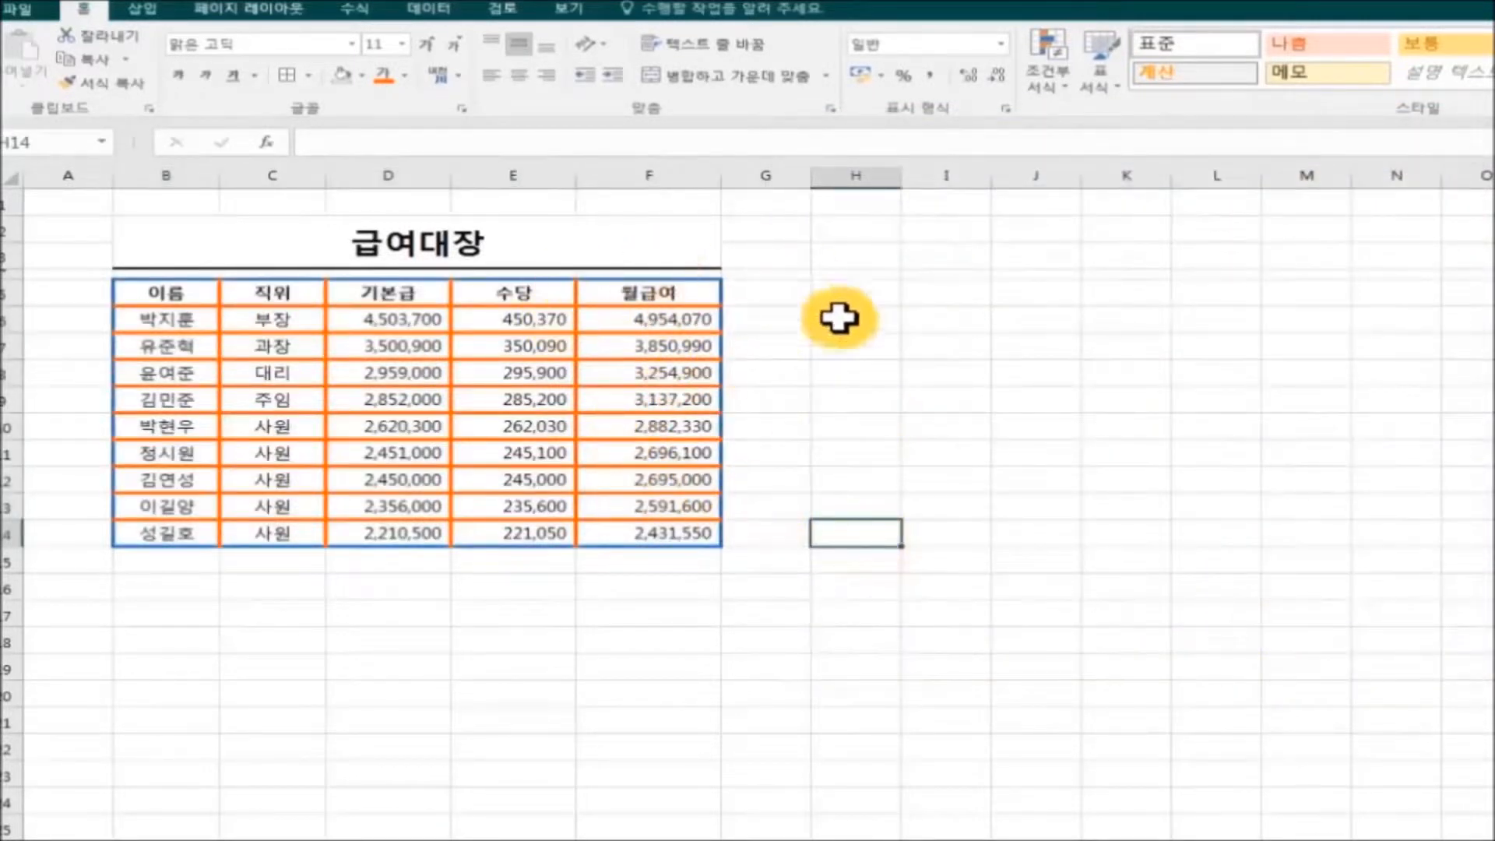
Remove all outline and inner borders from the salary table B5:F14
{"action": "left_click_drag", "start_coordinate": [143, 290], "coordinate": [671, 528]}
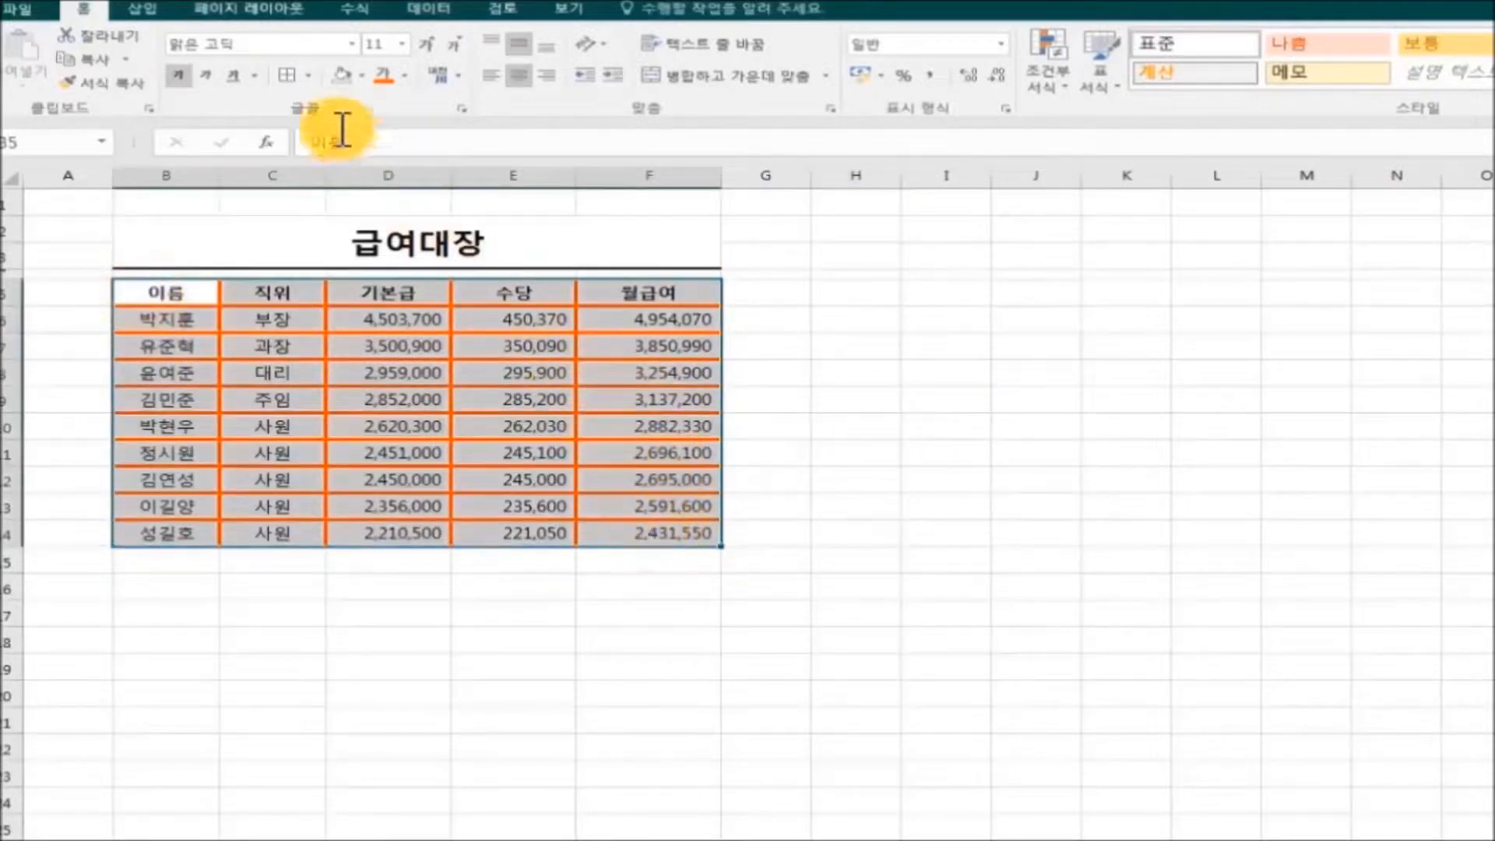
{"action": "left_click", "coordinate": [311, 75]}
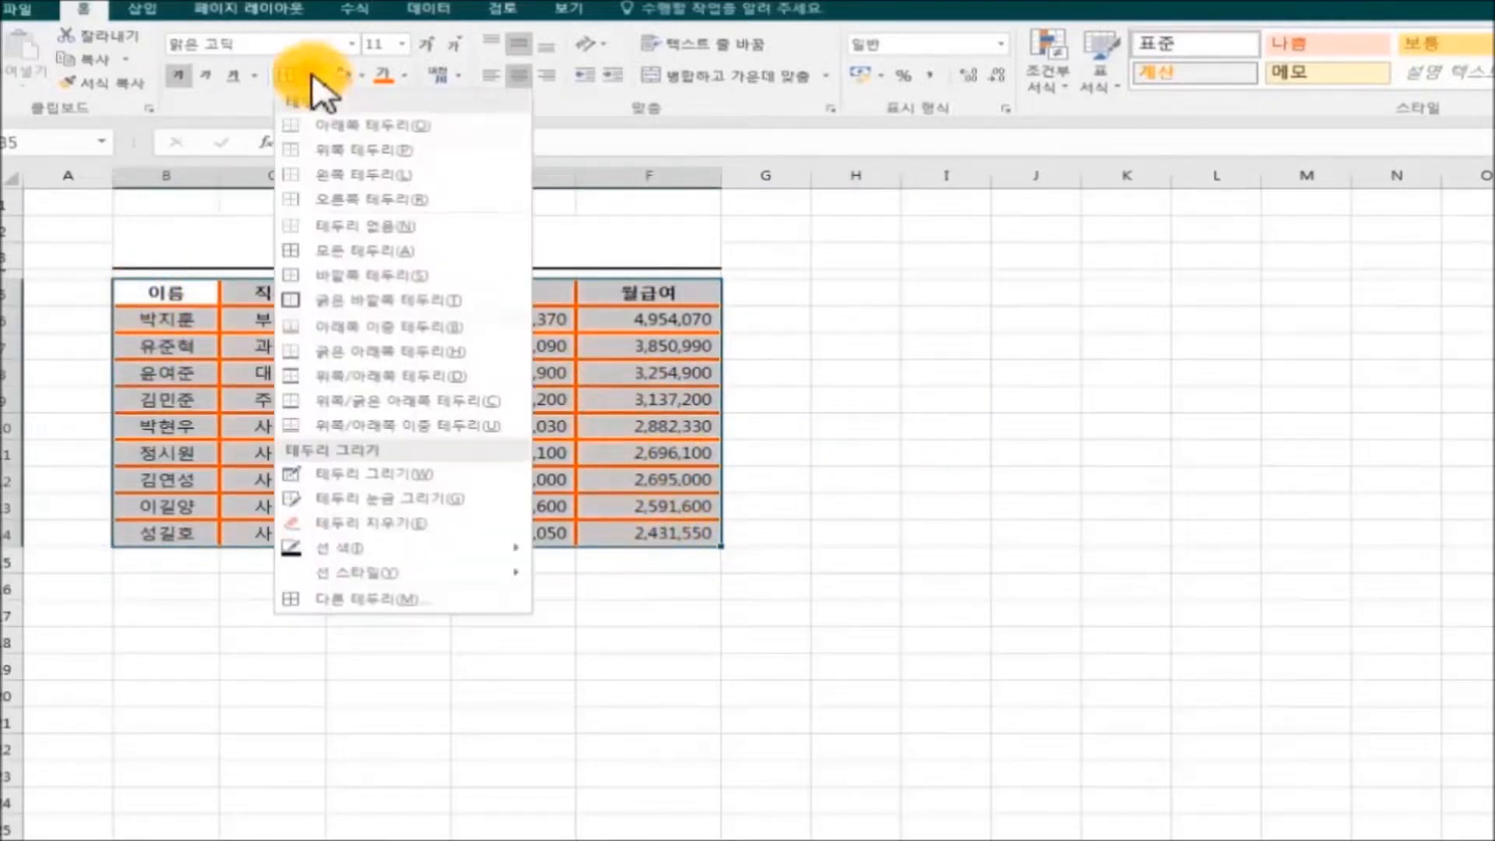
{"action": "left_click", "coordinate": [432, 599]}
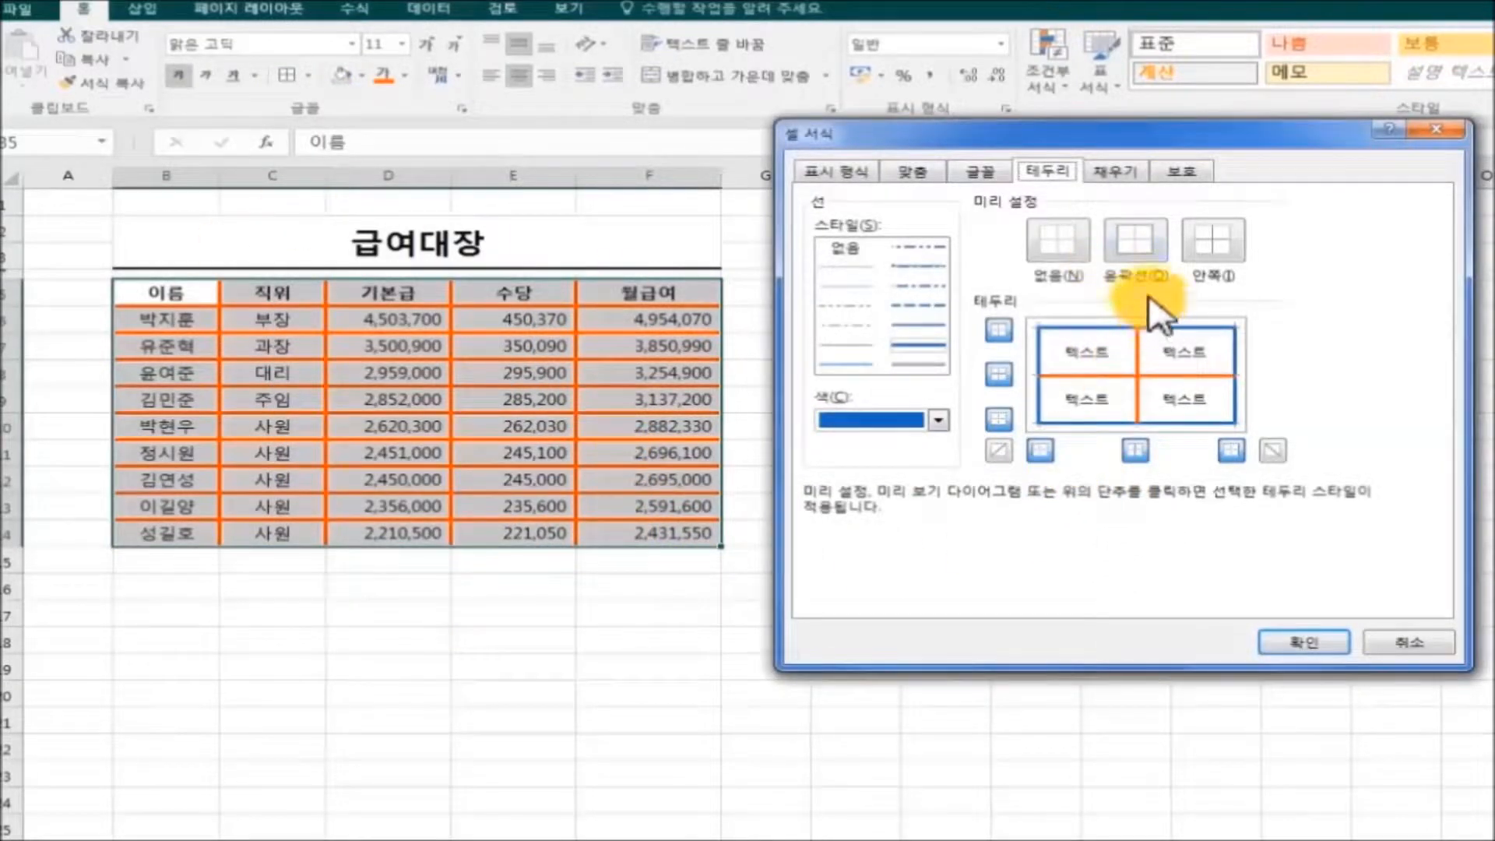
{"action": "left_click", "coordinate": [1060, 248]}
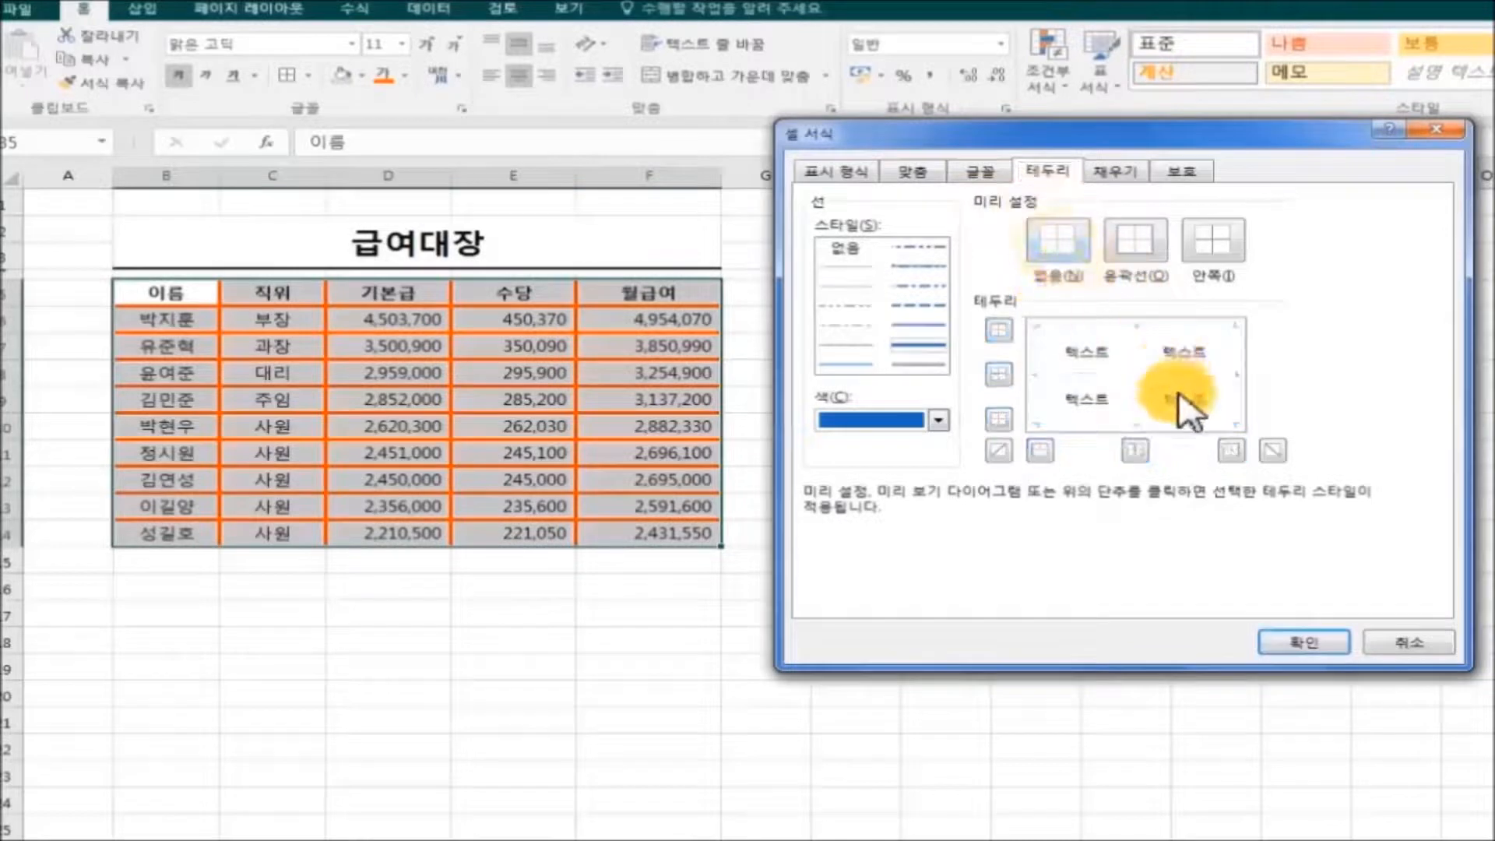
{"action": "left_click", "coordinate": [1302, 644]}
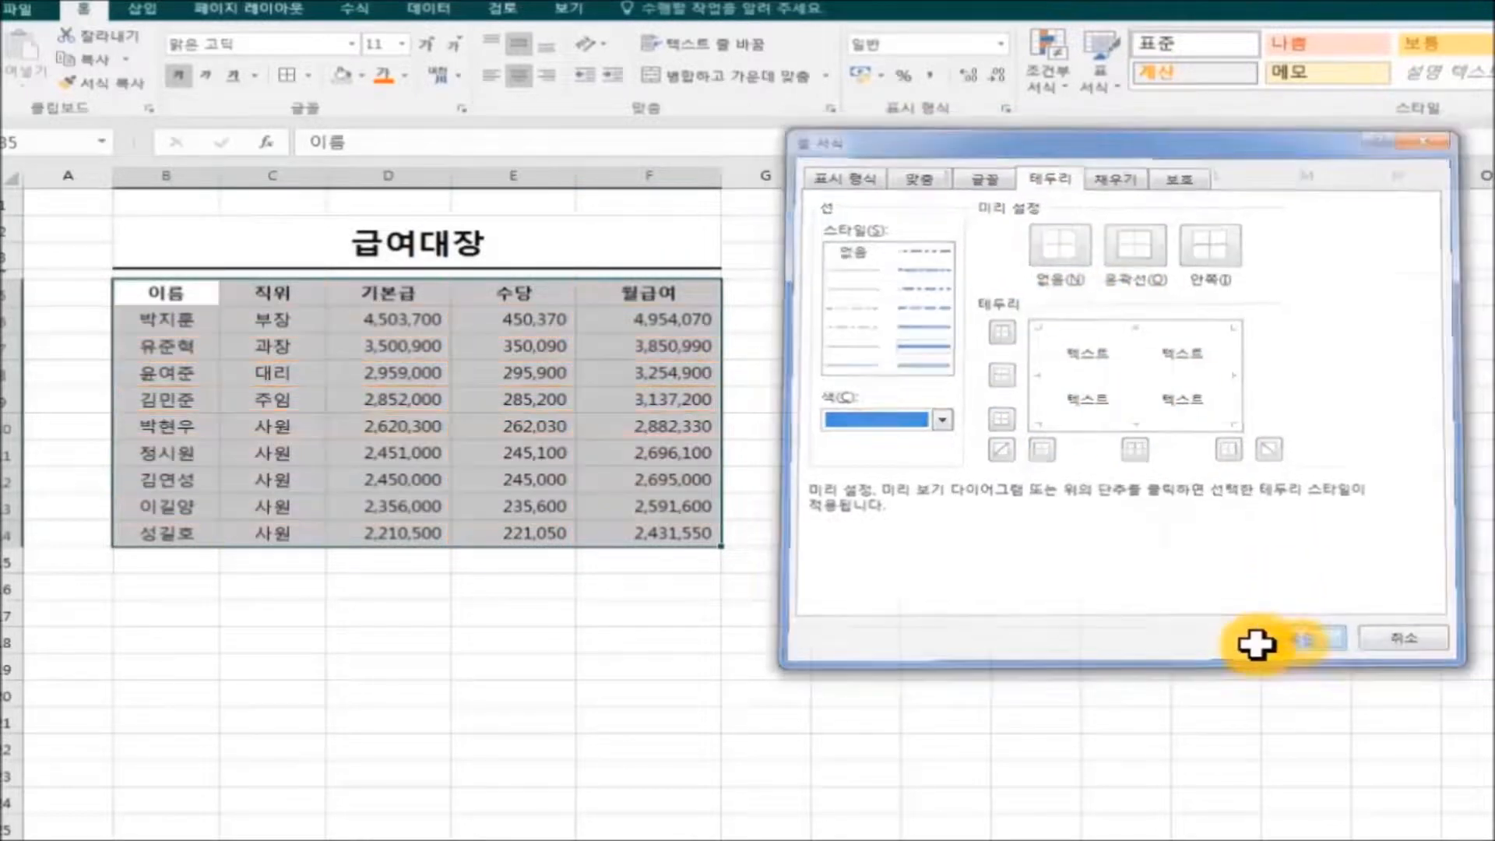
{"action": "left_click", "coordinate": [1132, 630]}
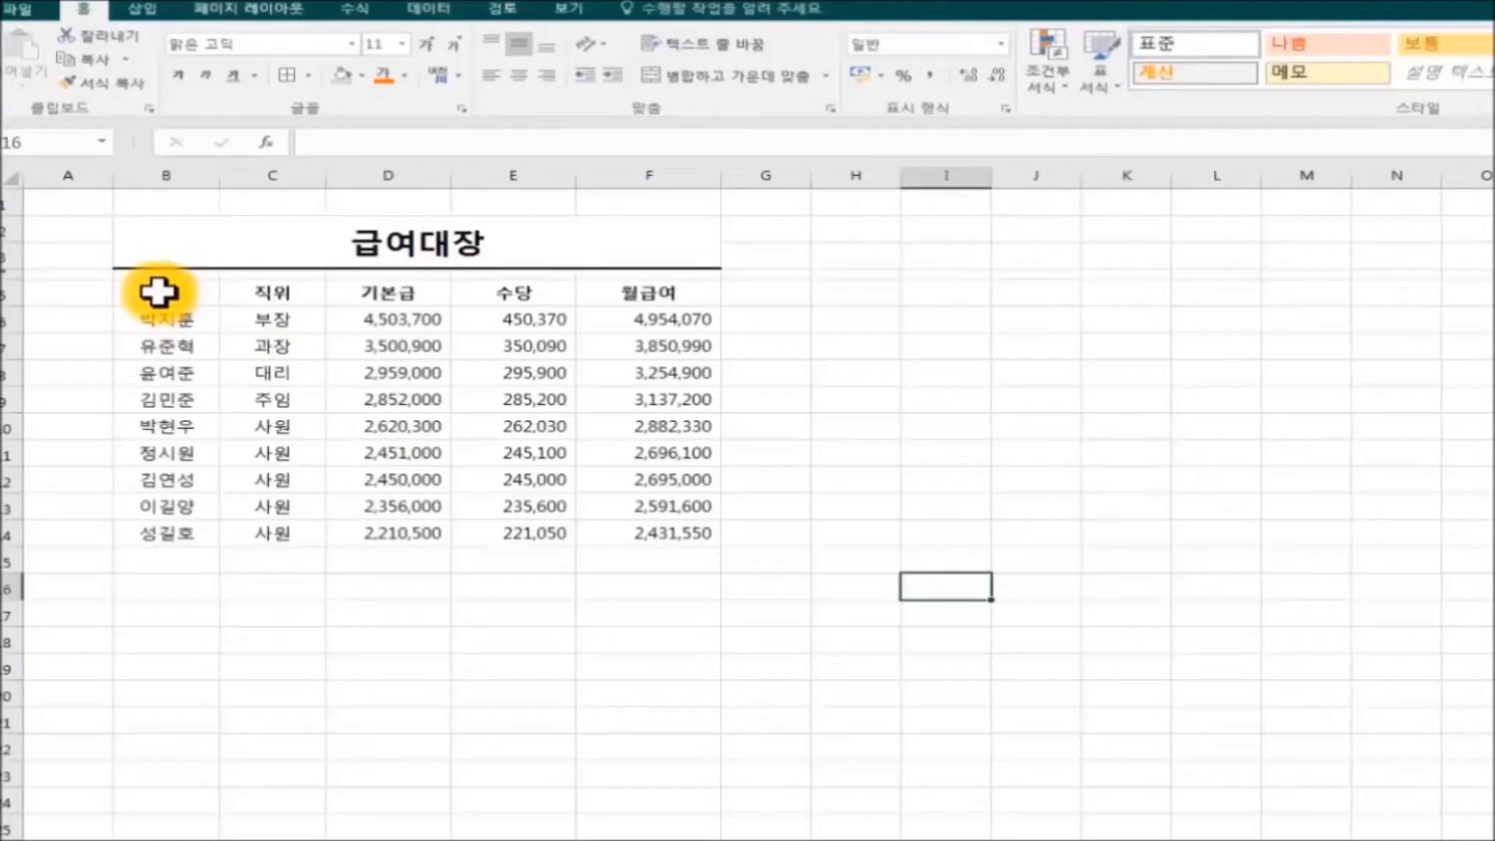
Add both diagonal borders to the 이름 header cell B5 with a thin solid line in the automatic colour
{"action": "left_click", "coordinate": [158, 292]}
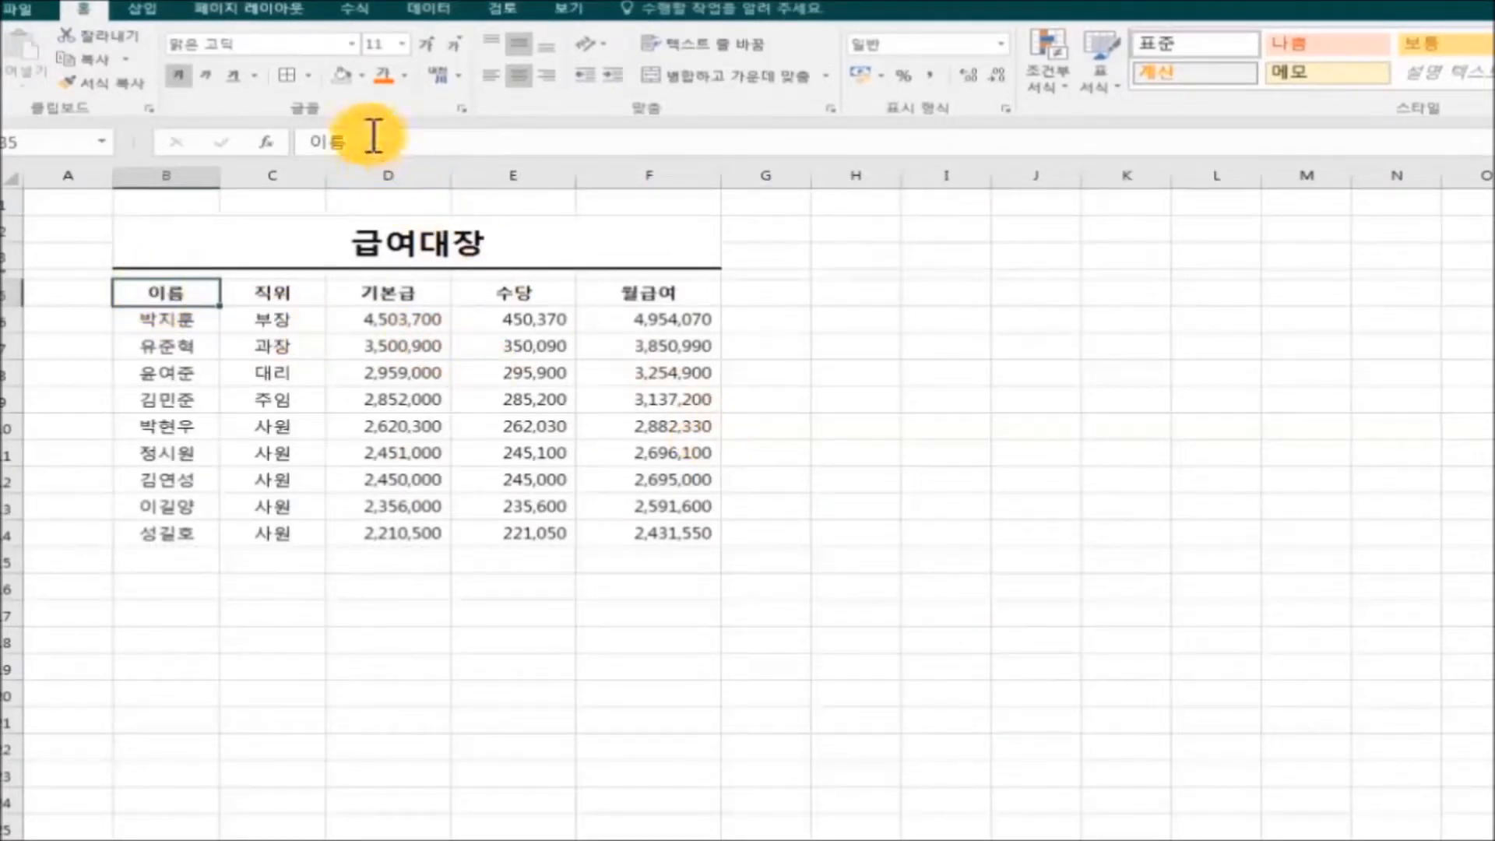
{"action": "left_click", "coordinate": [308, 75]}
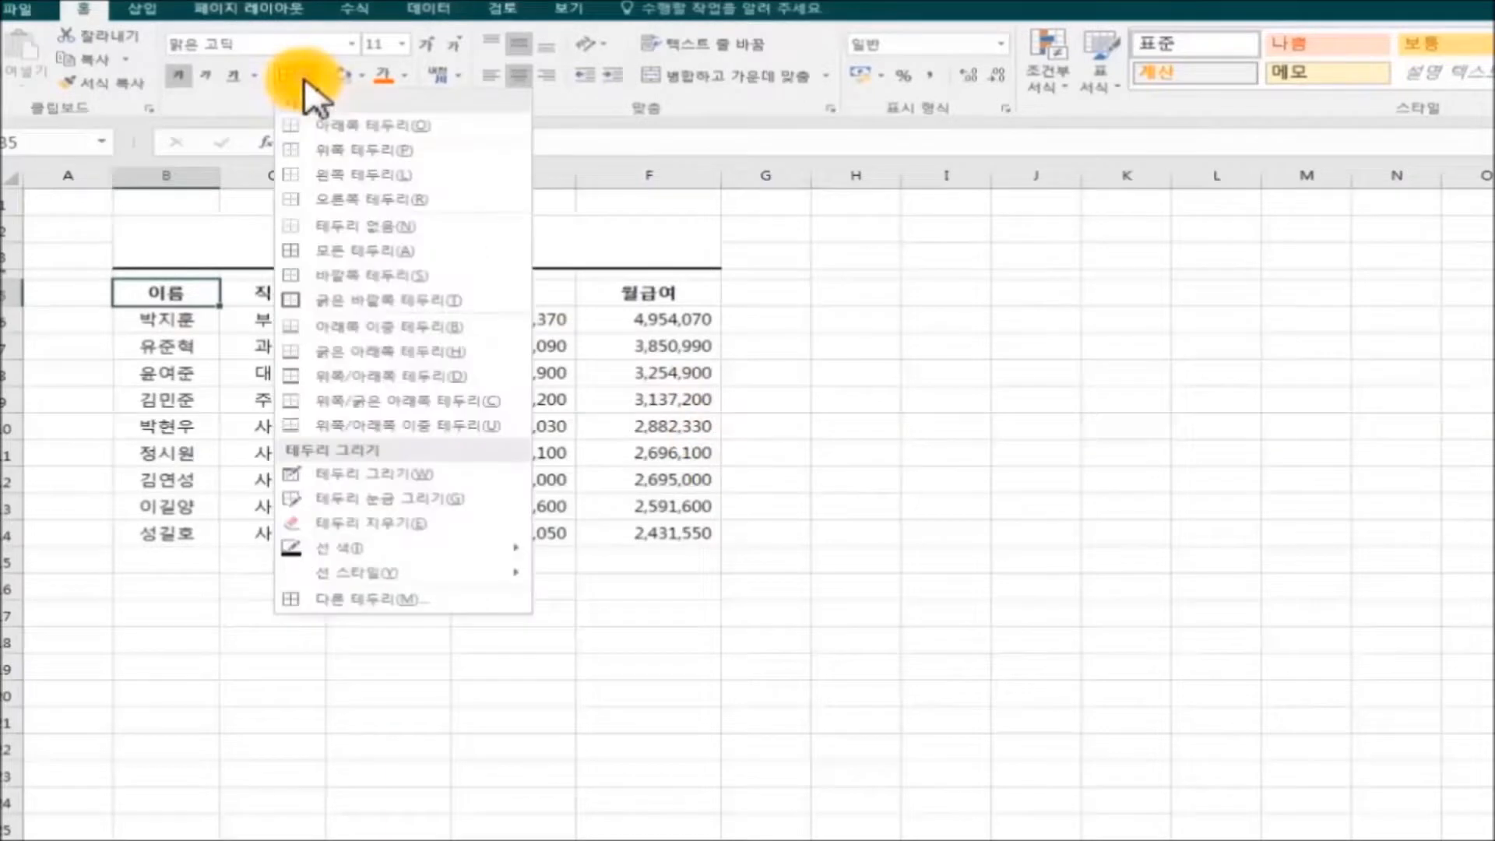
{"action": "left_click", "coordinate": [445, 597]}
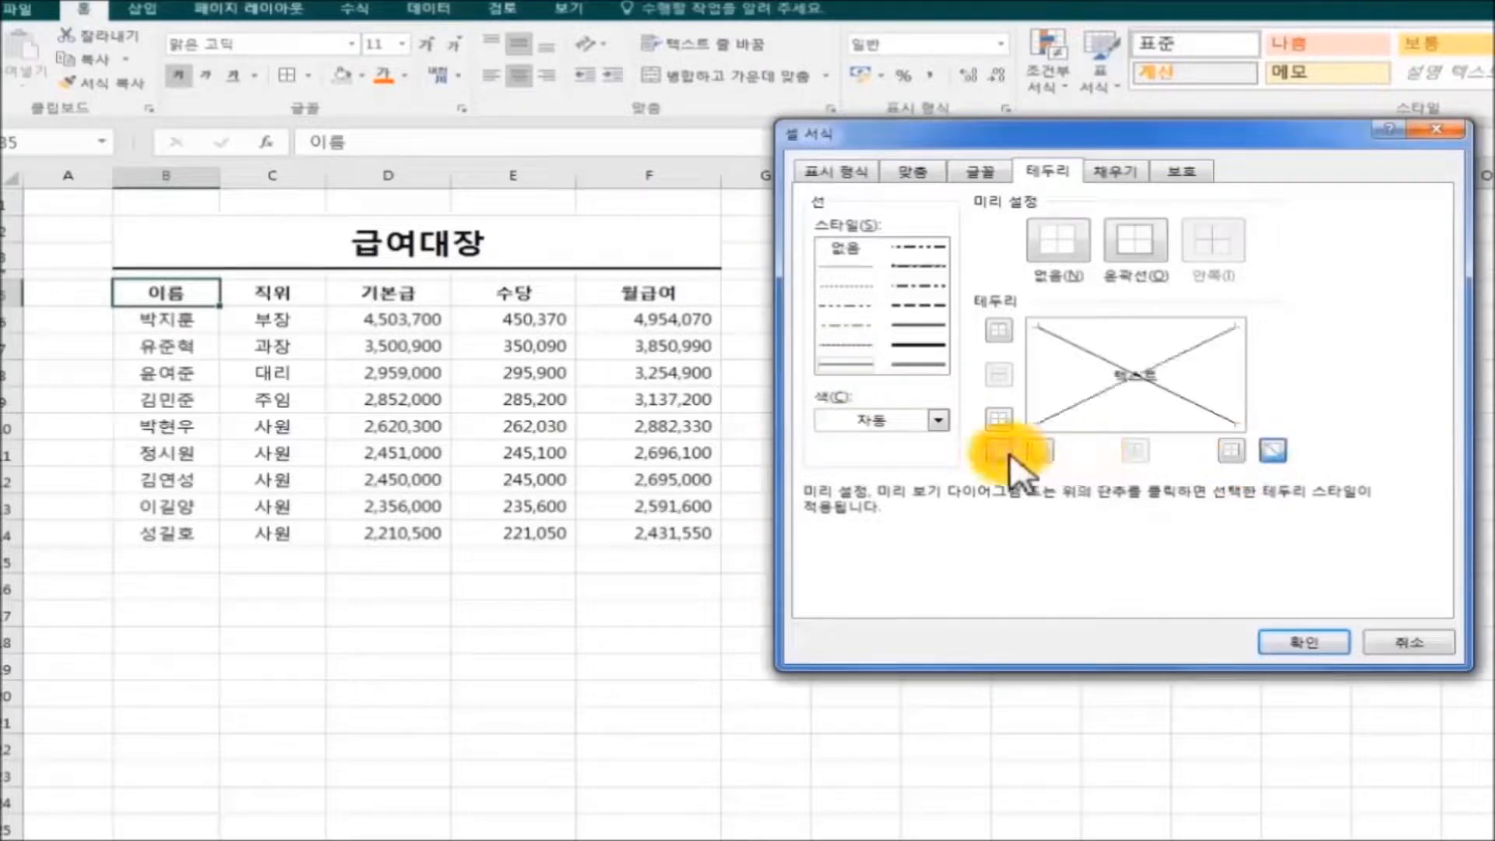
{"action": "left_click", "coordinate": [1308, 641]}
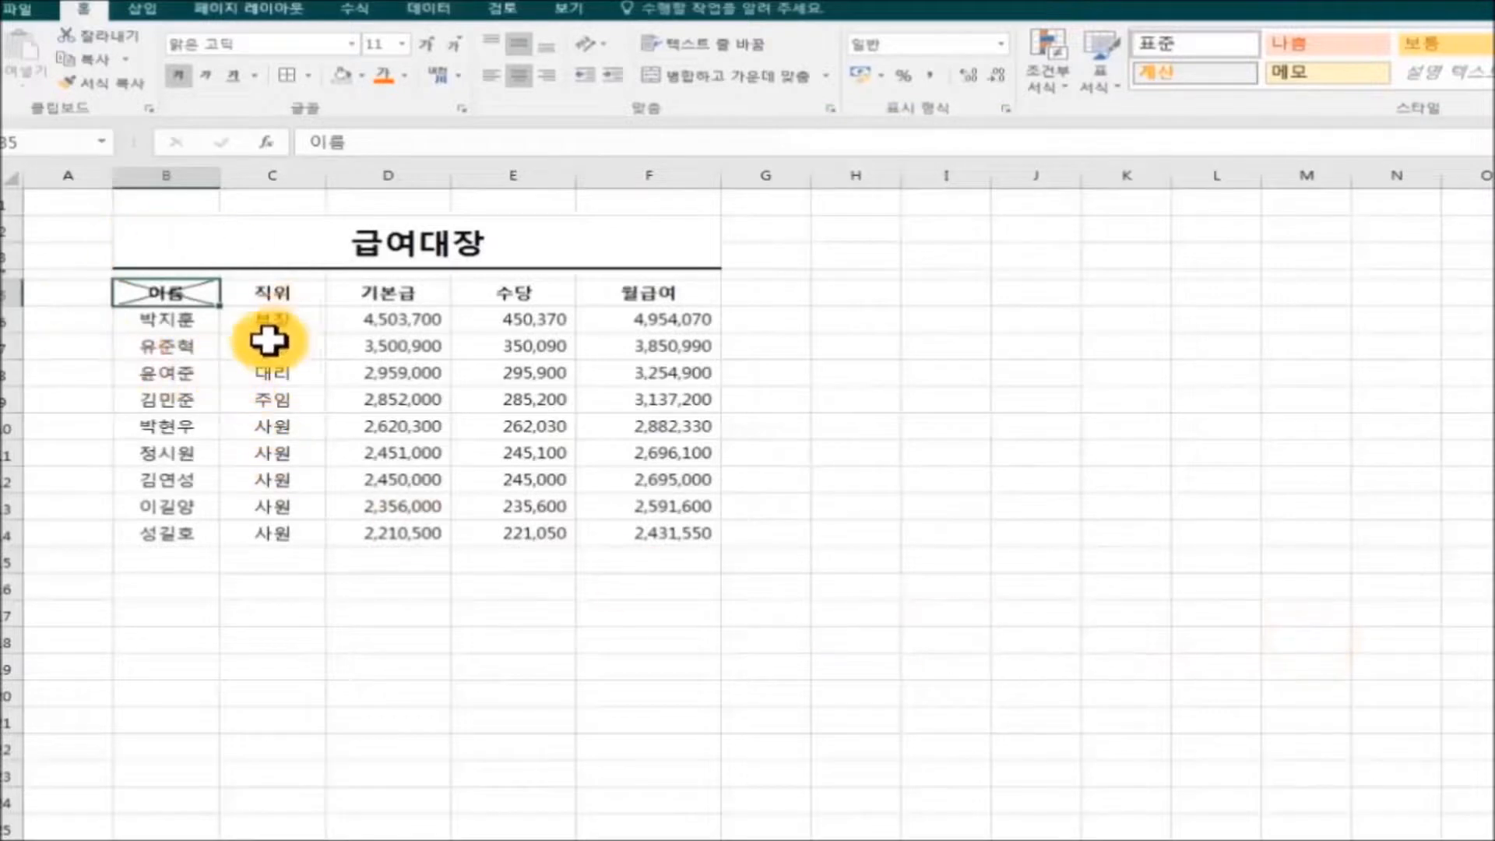
{"action": "left_click", "coordinate": [931, 560]}
Apply a thick solid outline in the automatic colour around the borderless salary table B5:F14
{"action": "left_click_drag", "start_coordinate": [161, 295], "coordinate": [665, 543]}
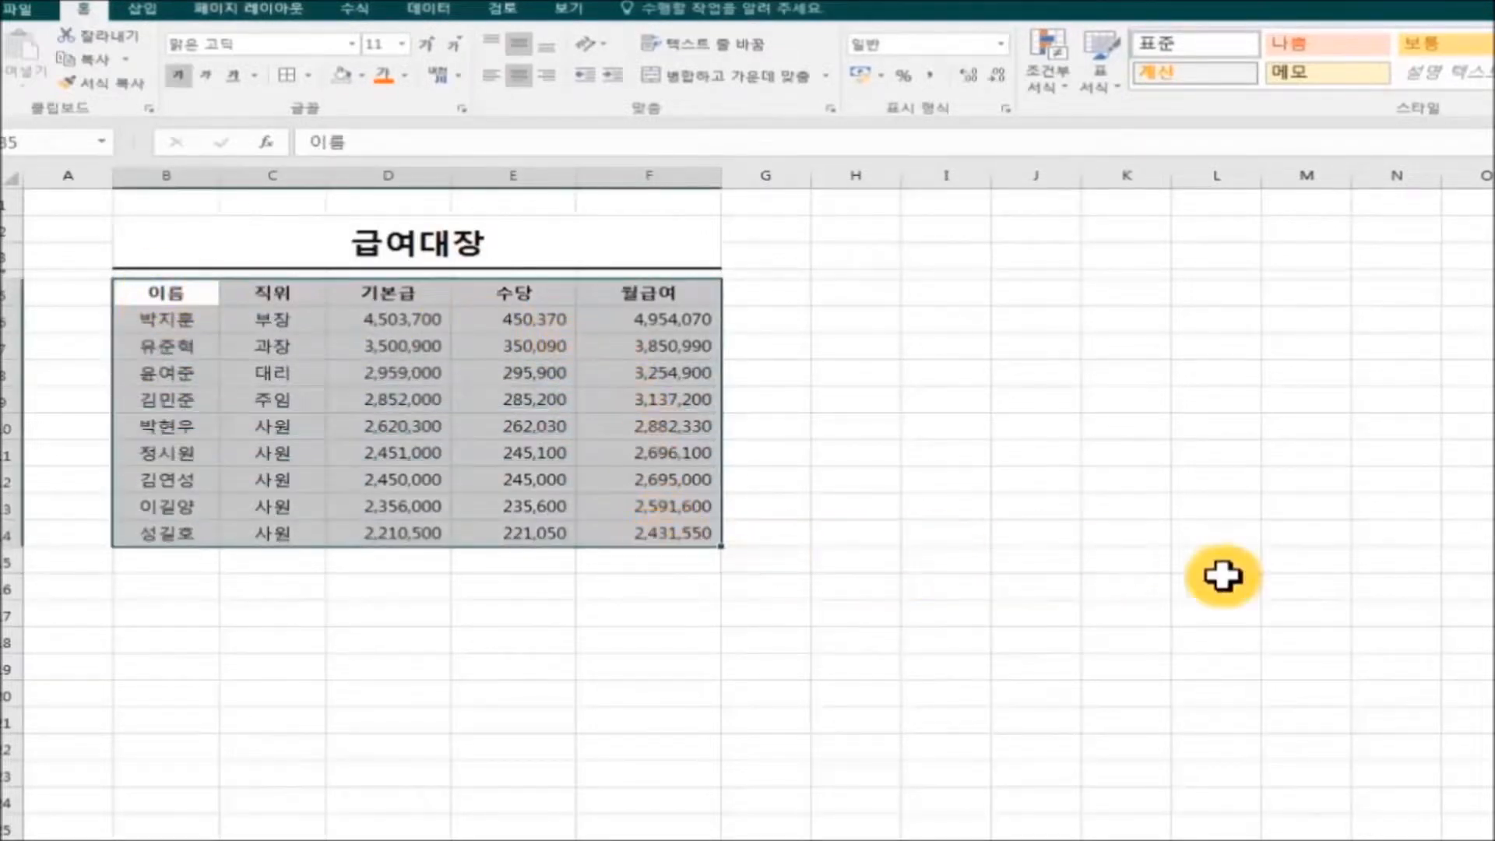
{"action": "left_click", "coordinate": [308, 75]}
{"action": "left_click", "coordinate": [448, 605]}
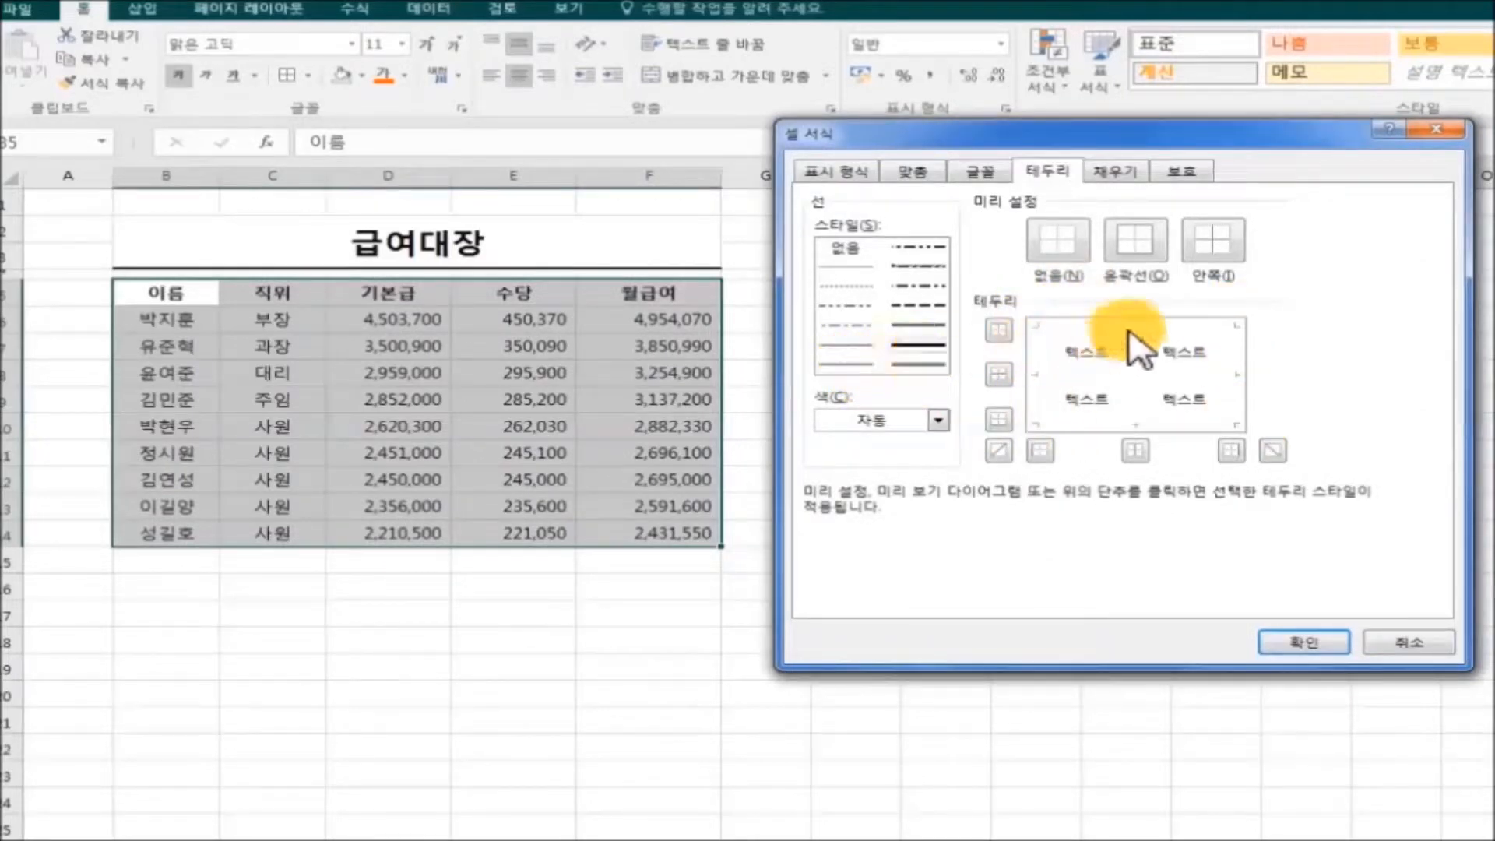
{"action": "left_click", "coordinate": [1137, 261]}
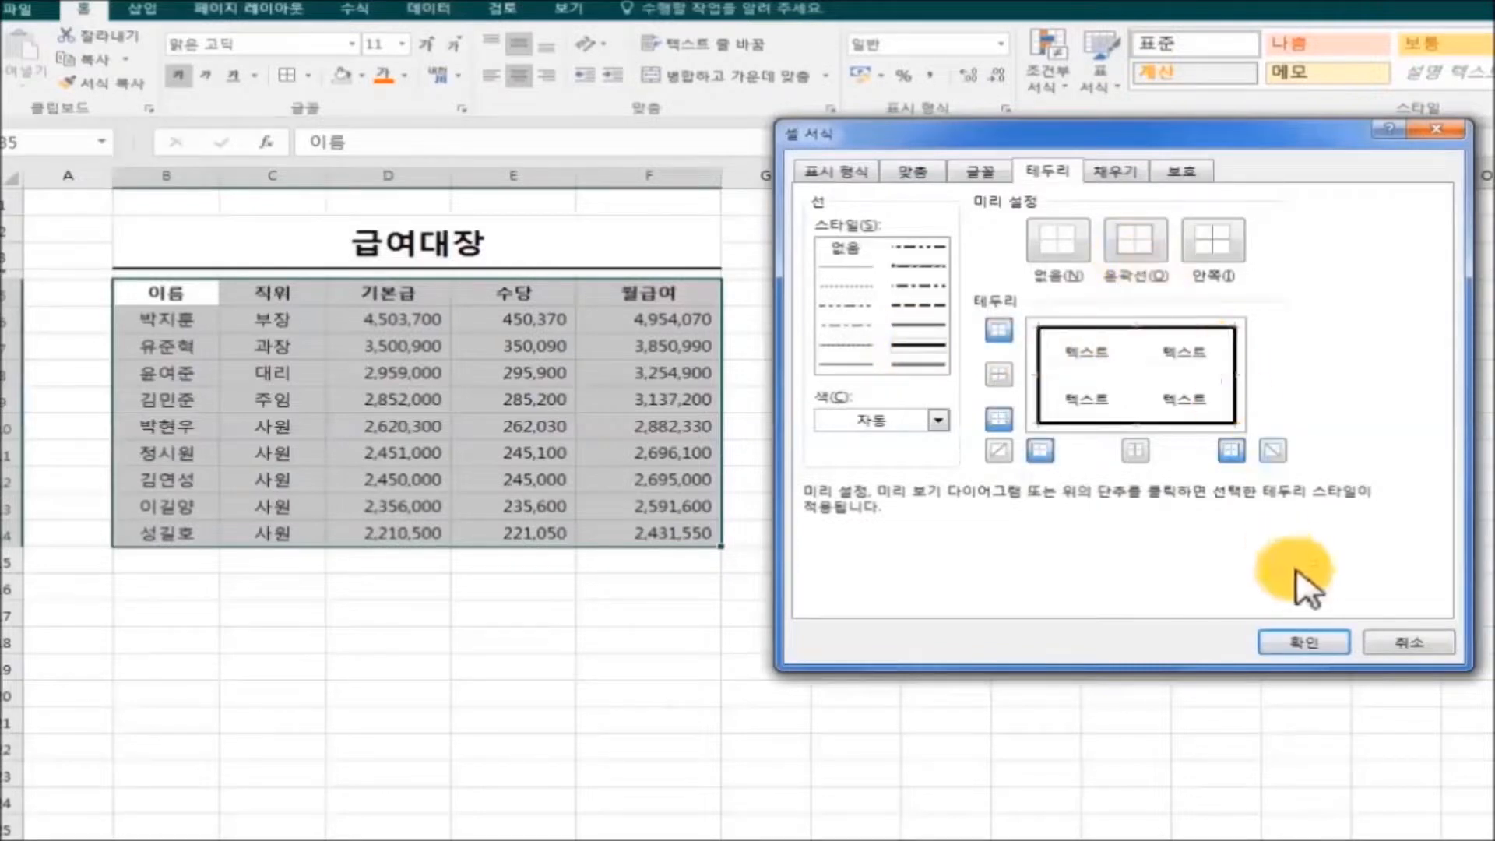
{"action": "left_click", "coordinate": [1316, 648]}
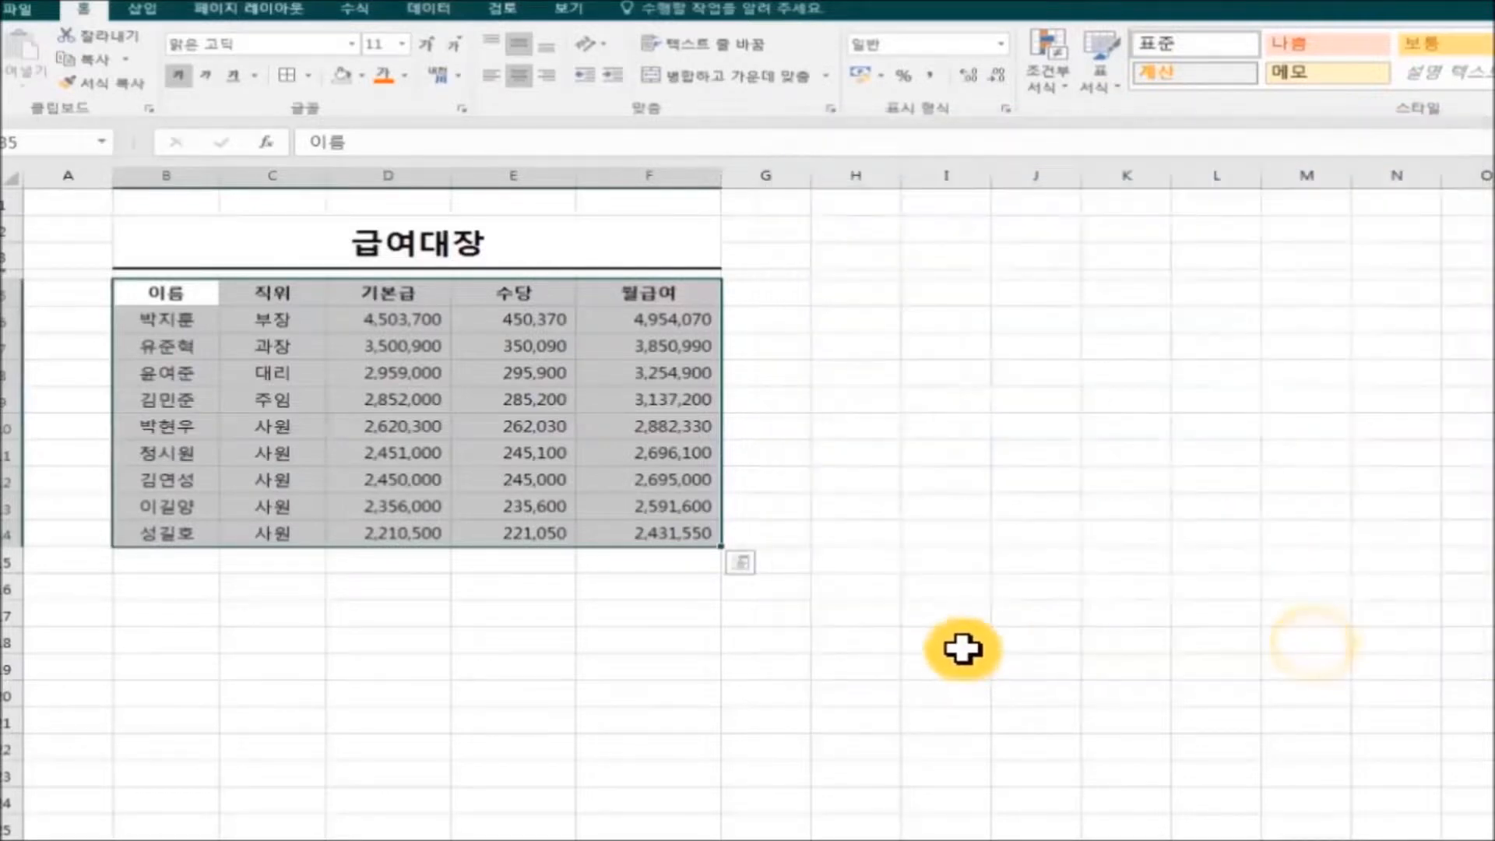
{"action": "left_click", "coordinate": [947, 639]}
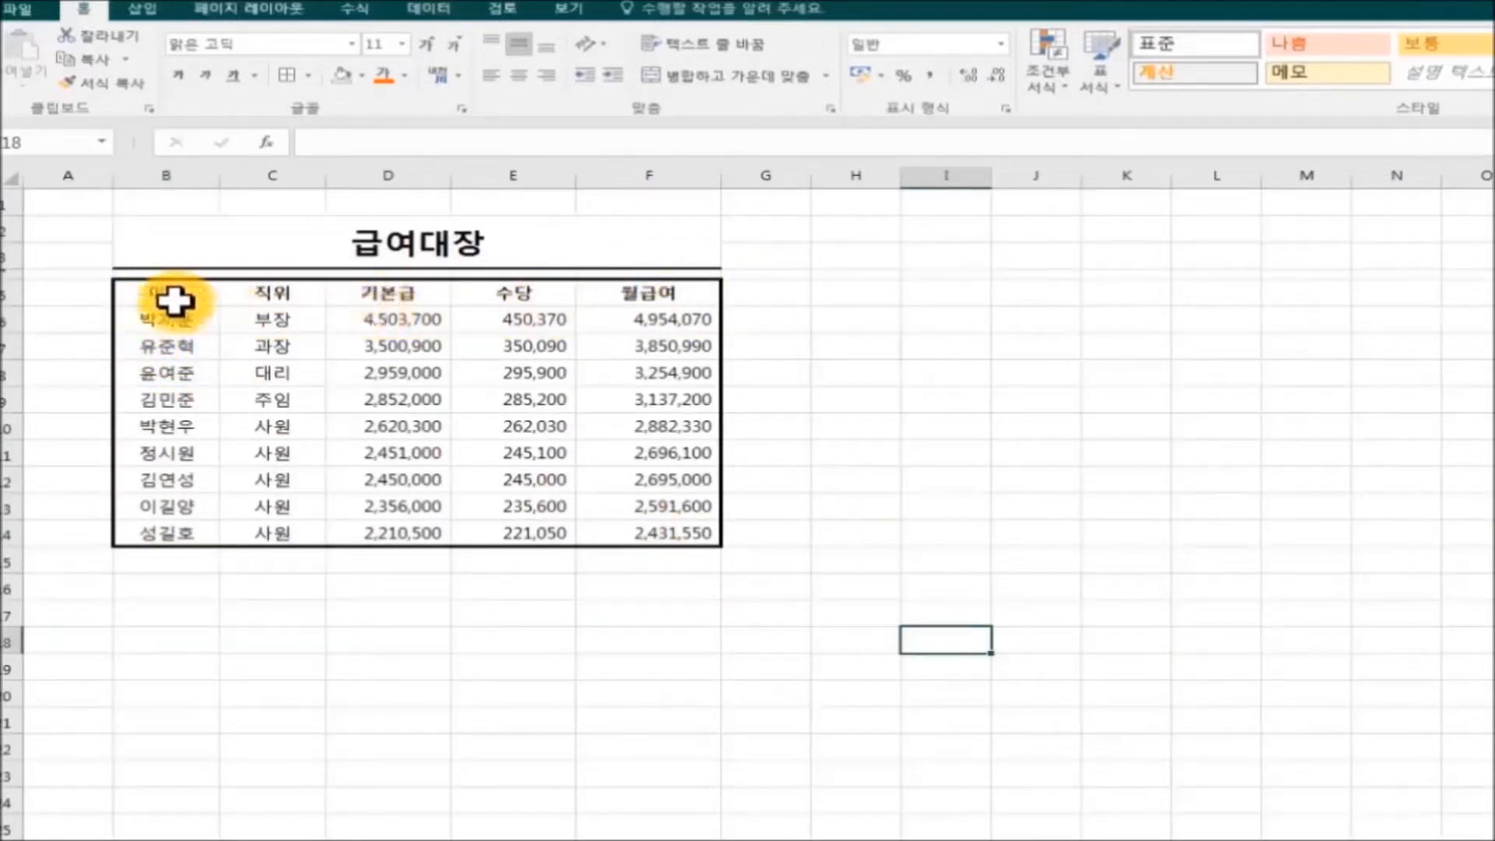
Add a double-line bottom border in the automatic colour to the header row B5:F5
{"action": "left_click_drag", "start_coordinate": [140, 294], "coordinate": [657, 294]}
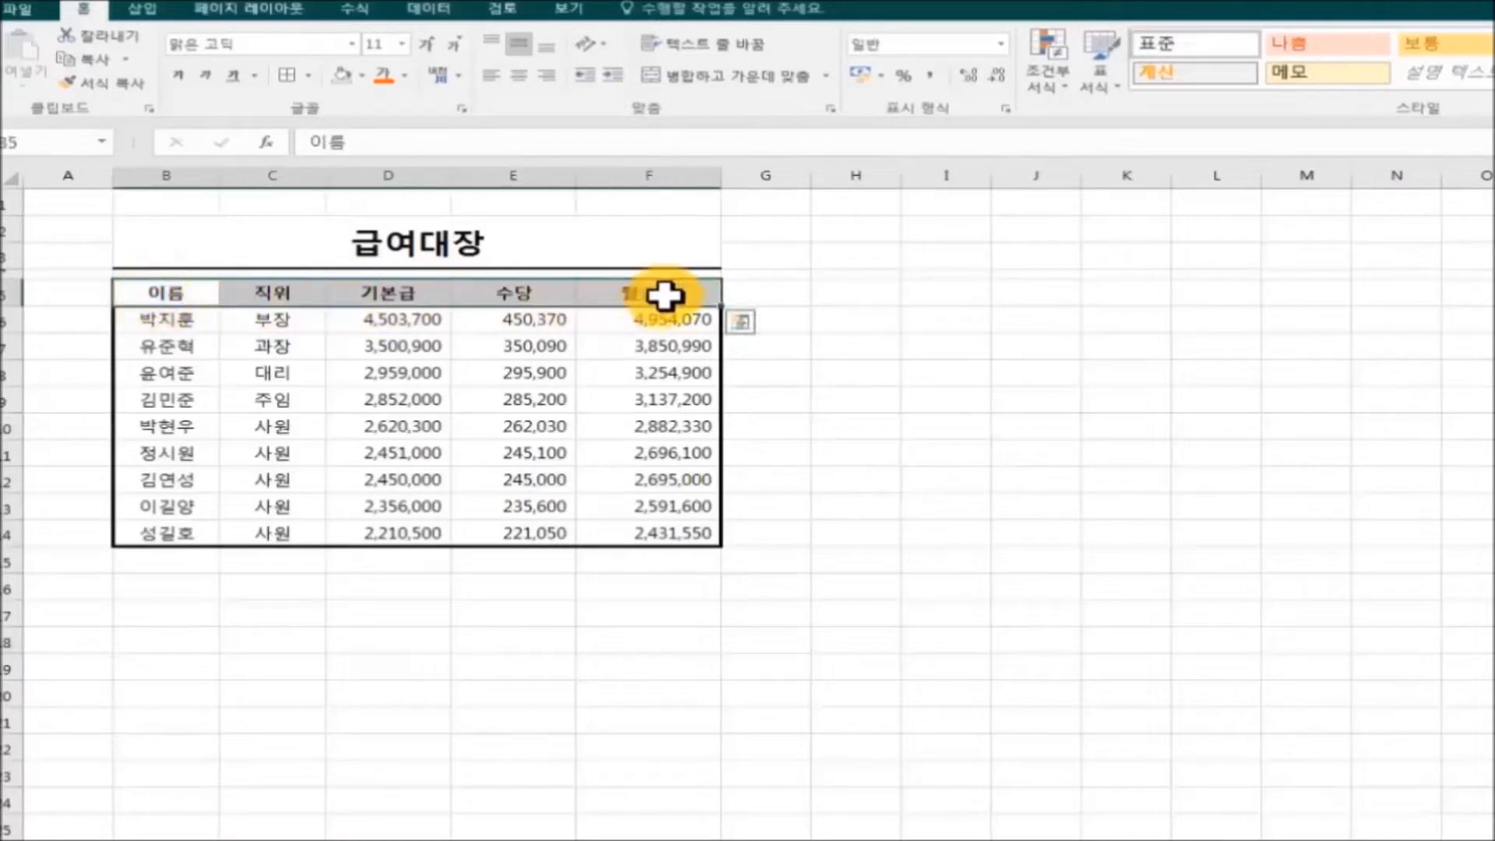
{"action": "left_click", "coordinate": [309, 75]}
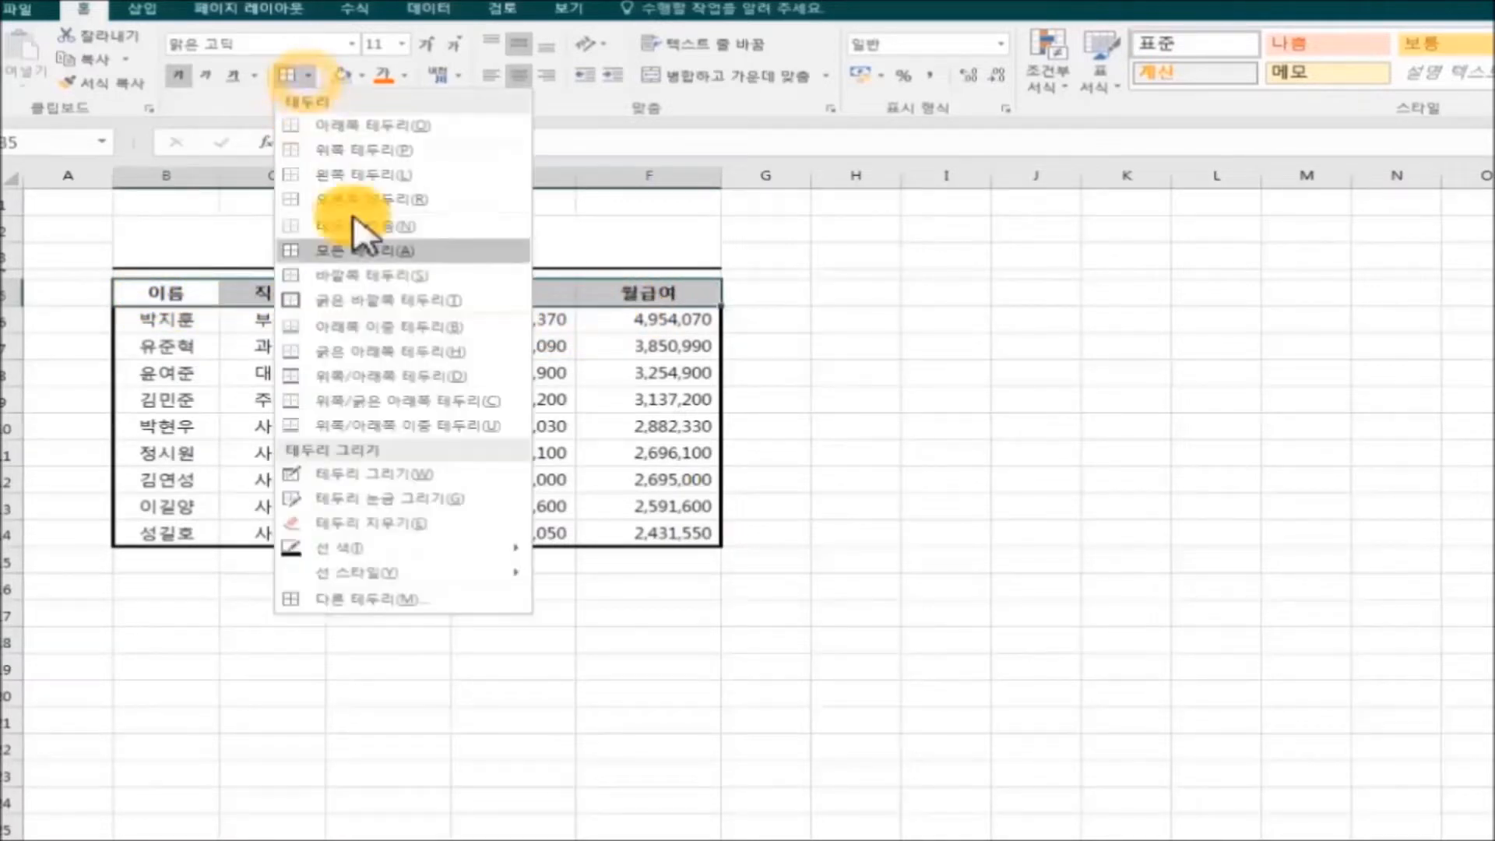
{"action": "left_click", "coordinate": [436, 600]}
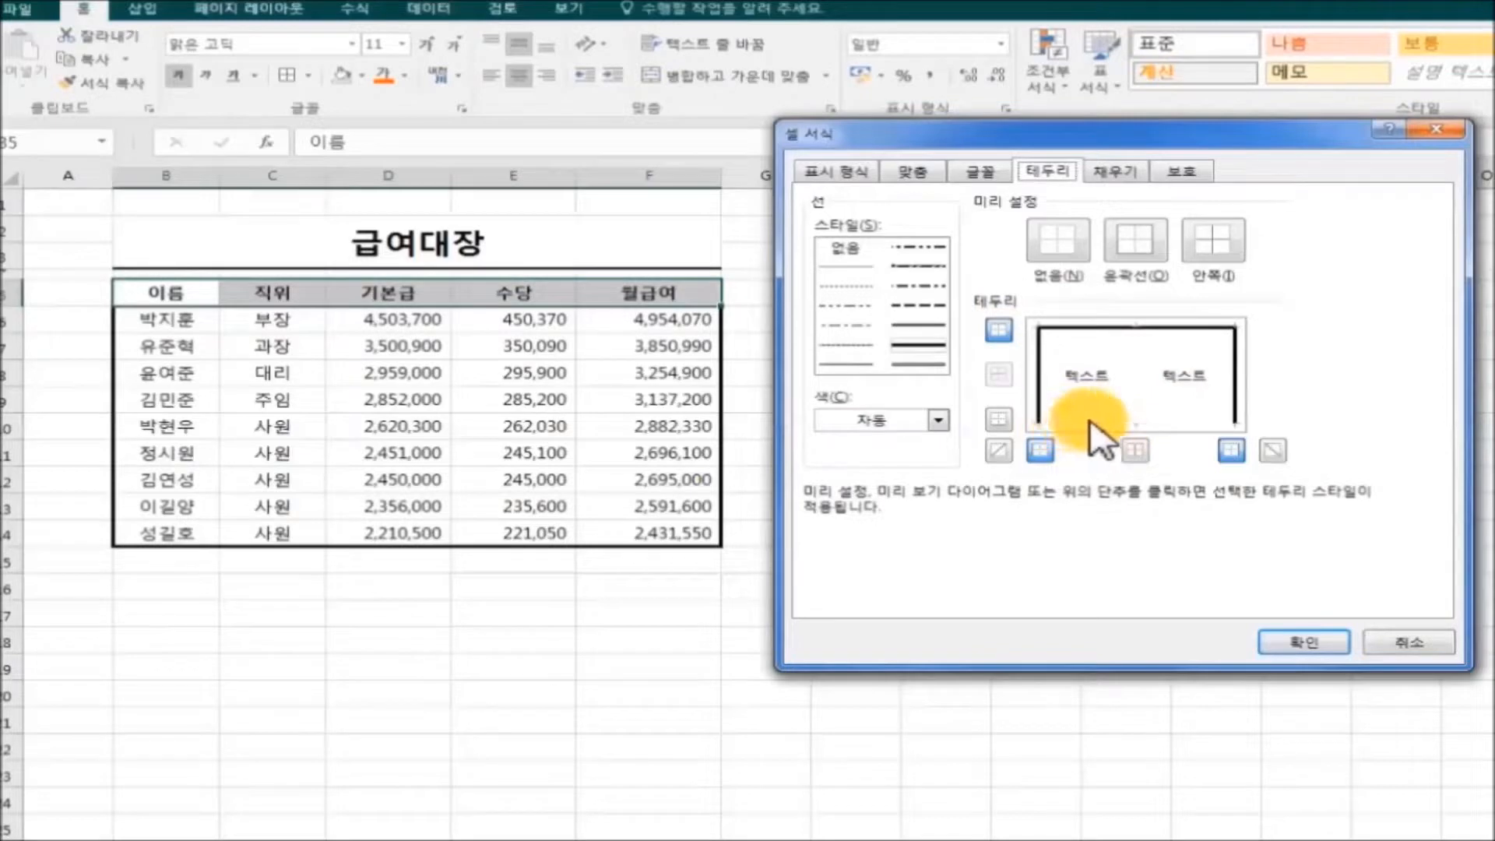
{"action": "left_click", "coordinate": [917, 366]}
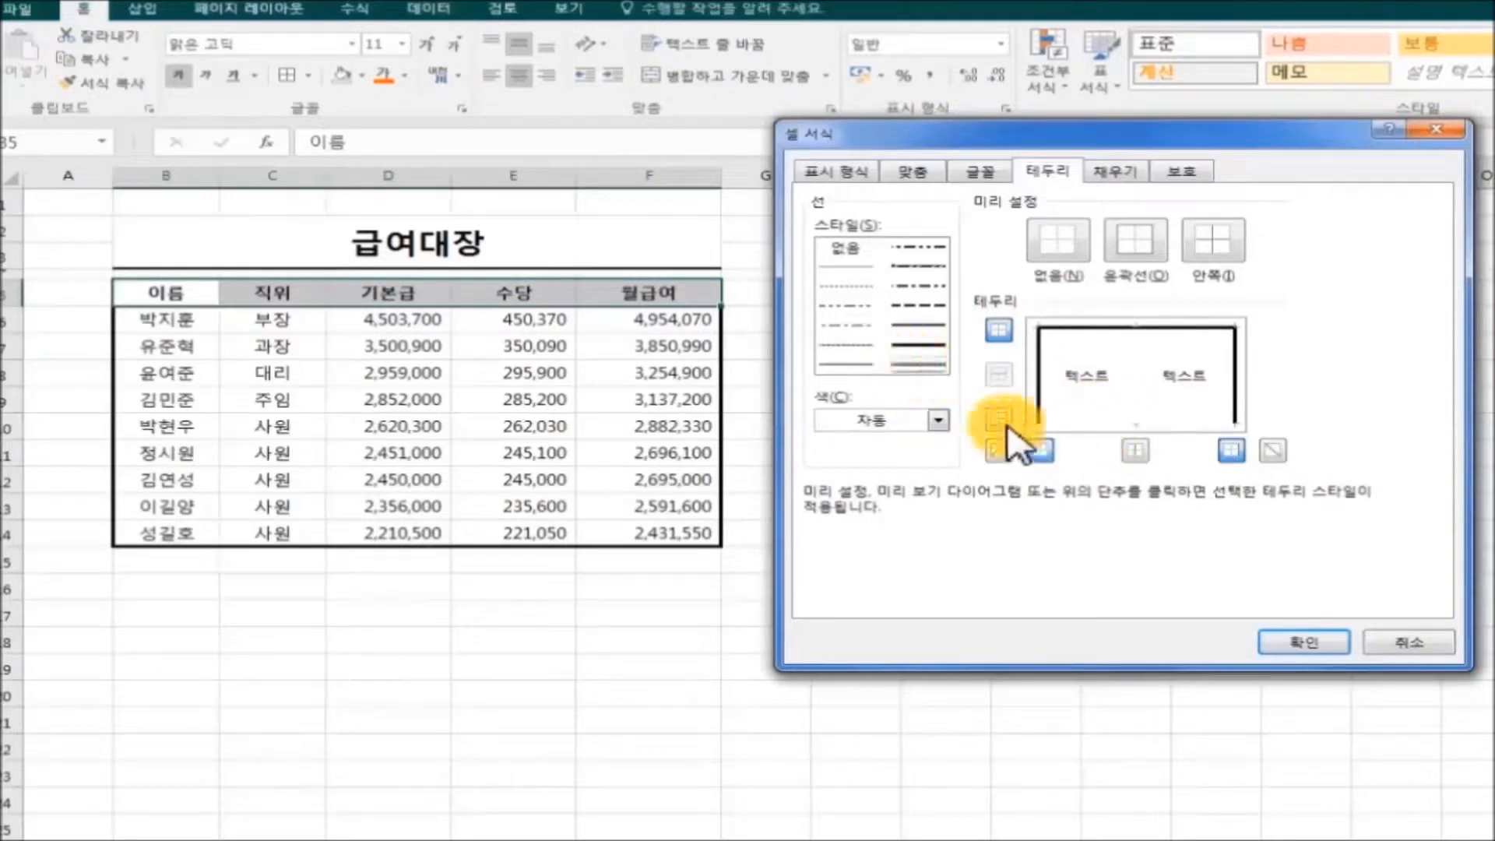
{"action": "left_click", "coordinate": [1297, 643]}
{"action": "left_click", "coordinate": [1120, 652]}
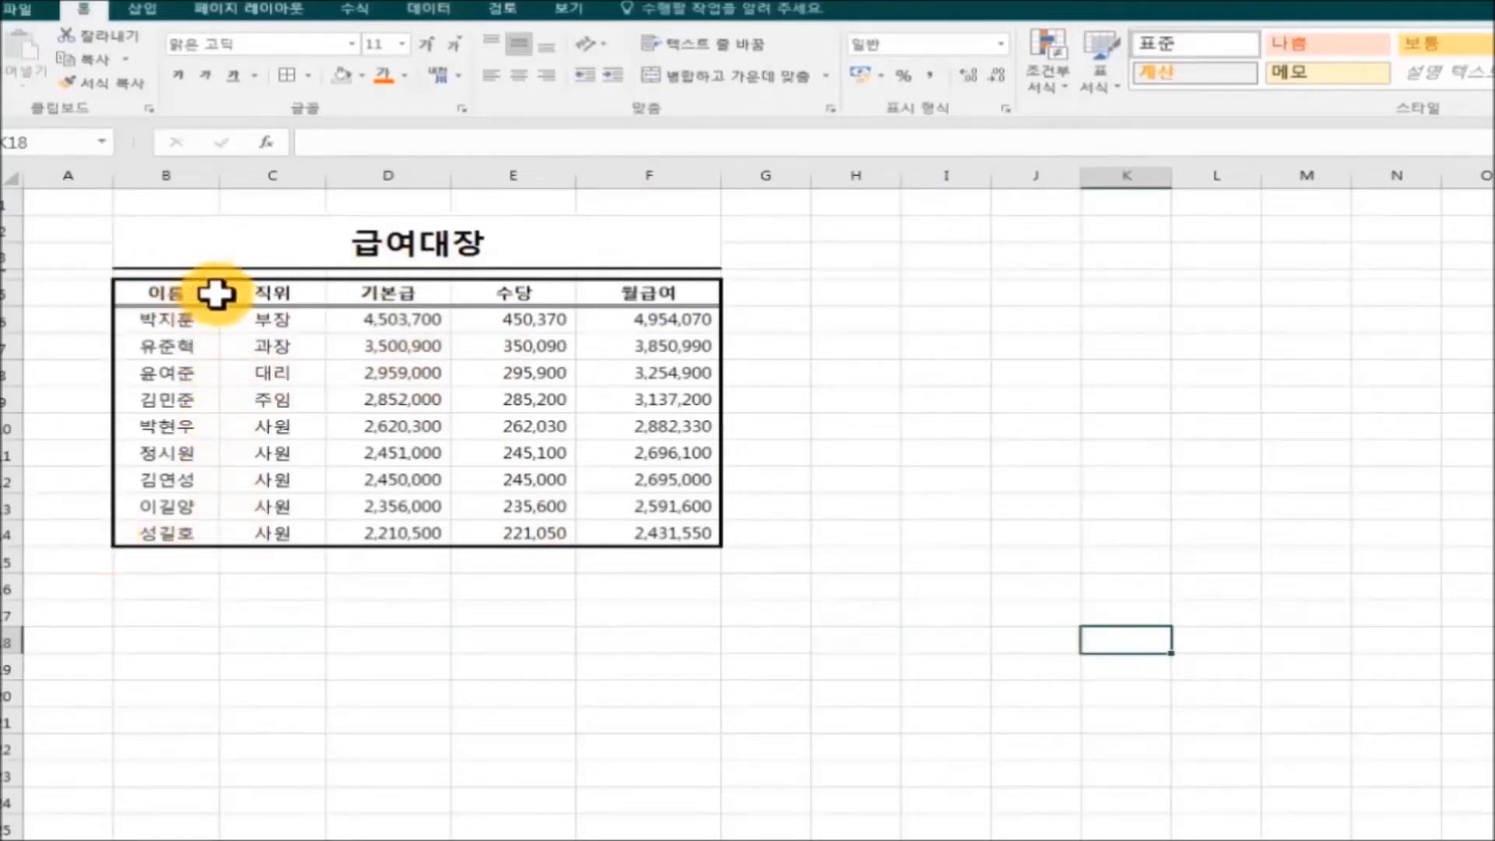
Add a double-line right border in the automatic colour to the 이름 column B5:B14
{"action": "left_click_drag", "start_coordinate": [159, 292], "coordinate": [171, 534]}
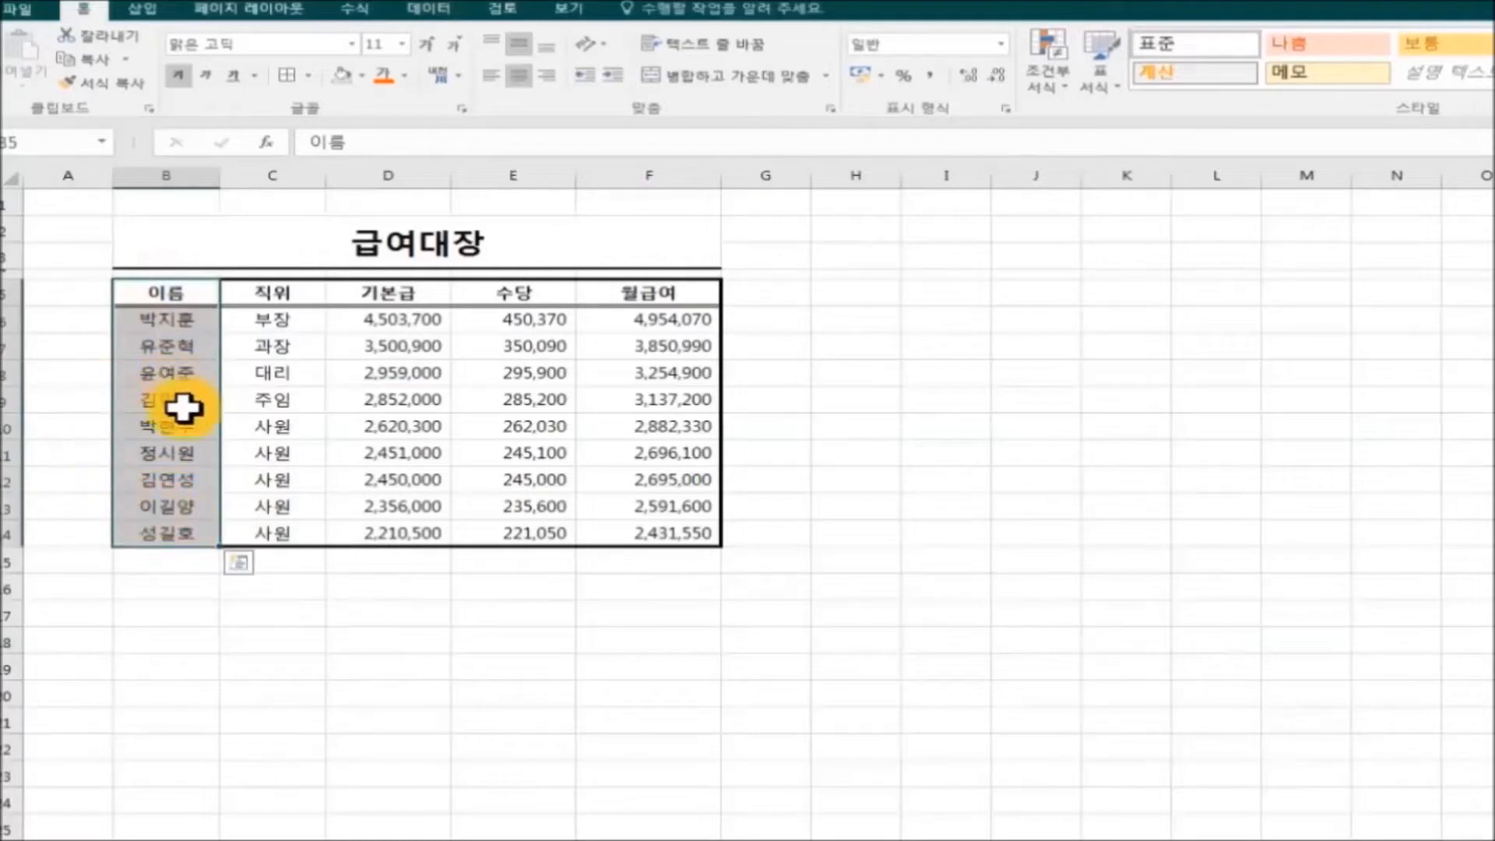
{"action": "left_click", "coordinate": [307, 78]}
{"action": "left_click", "coordinate": [425, 603]}
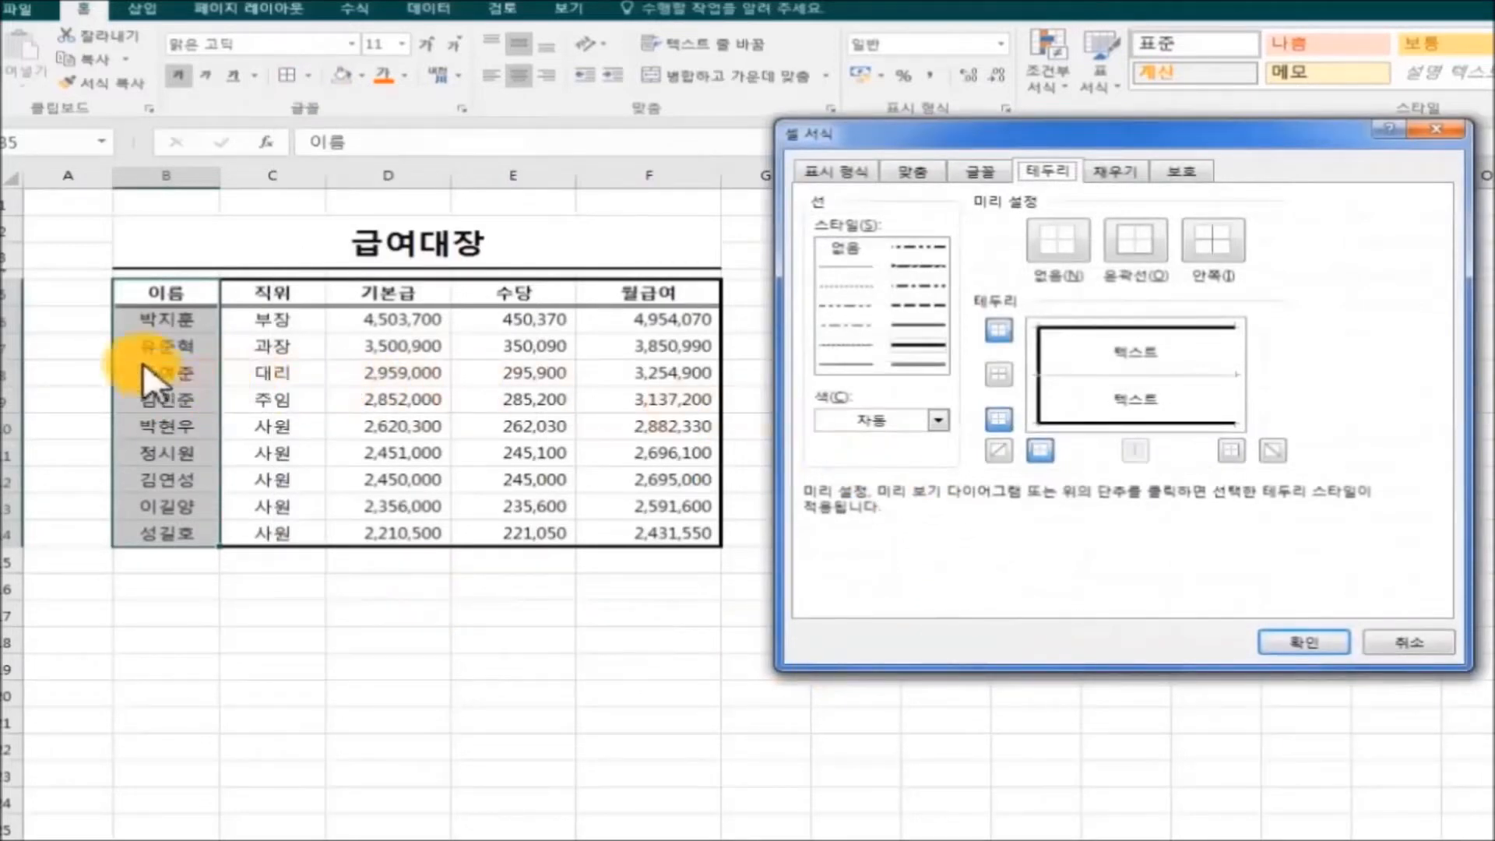
{"action": "left_click", "coordinate": [927, 364]}
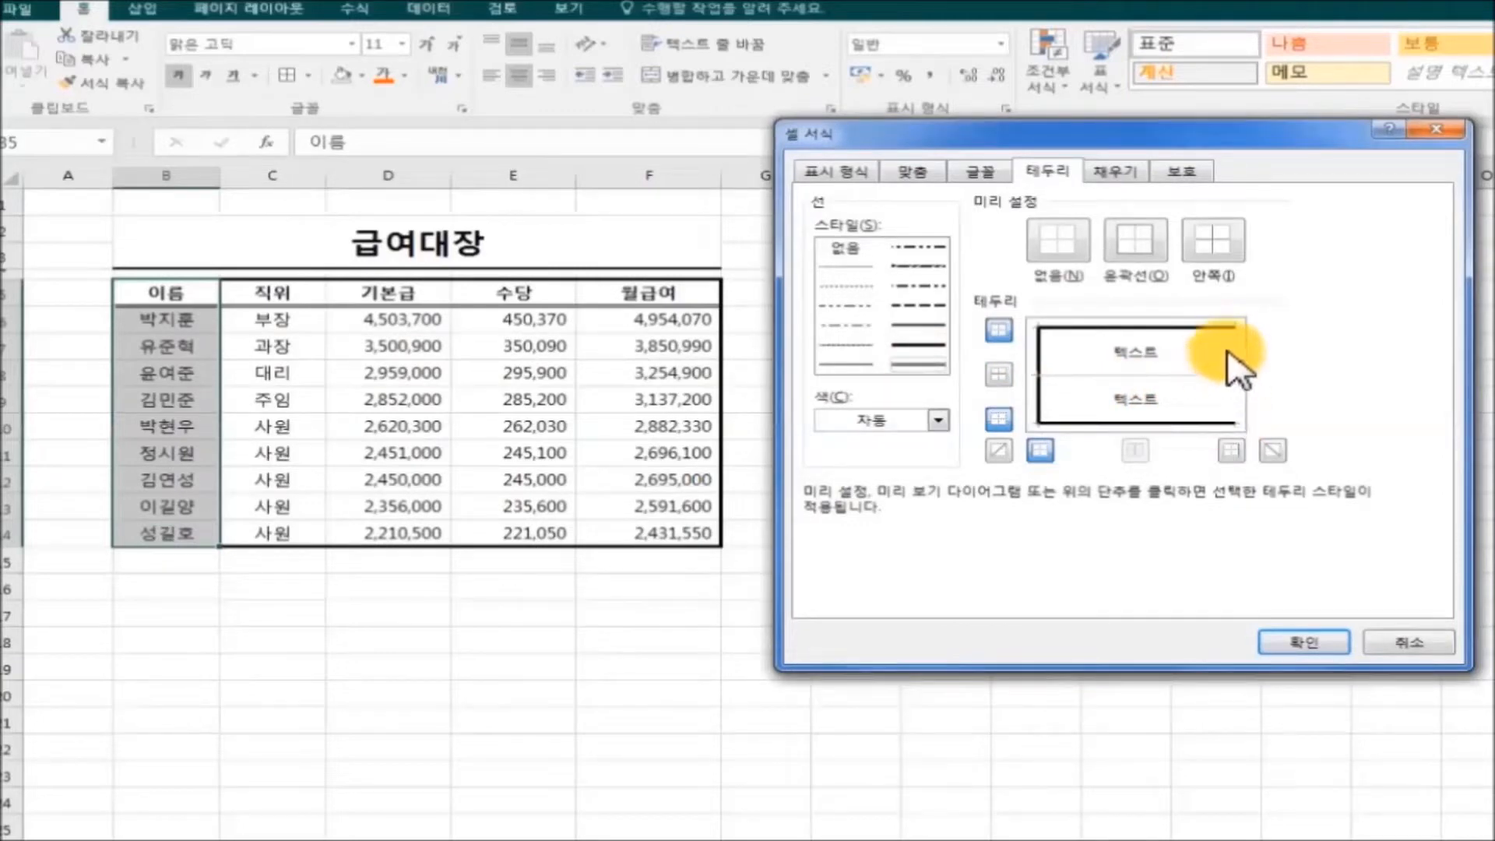
{"action": "left_click", "coordinate": [1232, 452]}
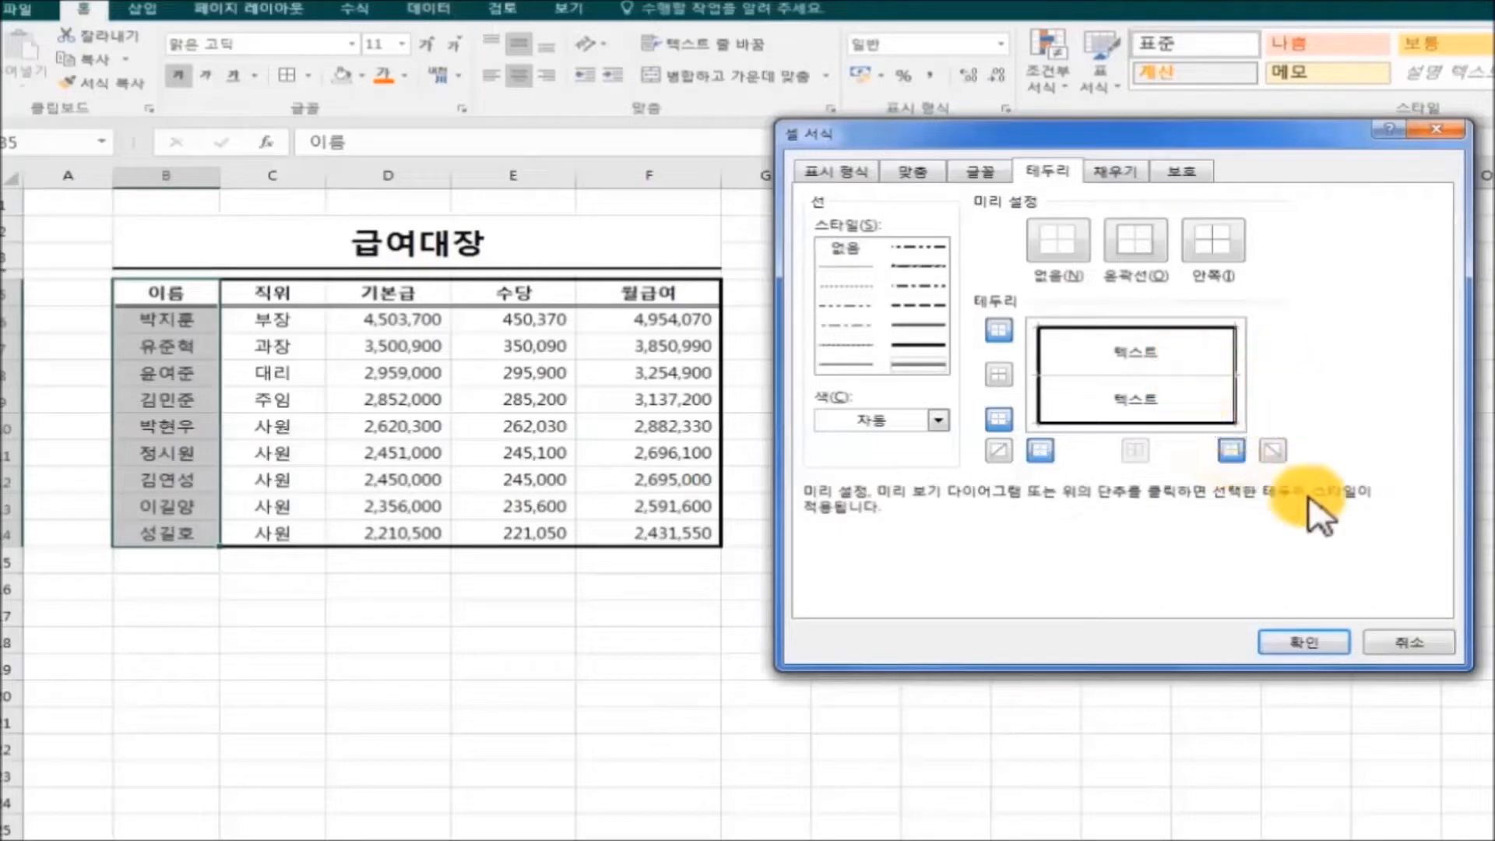
{"action": "left_click", "coordinate": [1294, 644]}
{"action": "left_click", "coordinate": [1214, 662]}
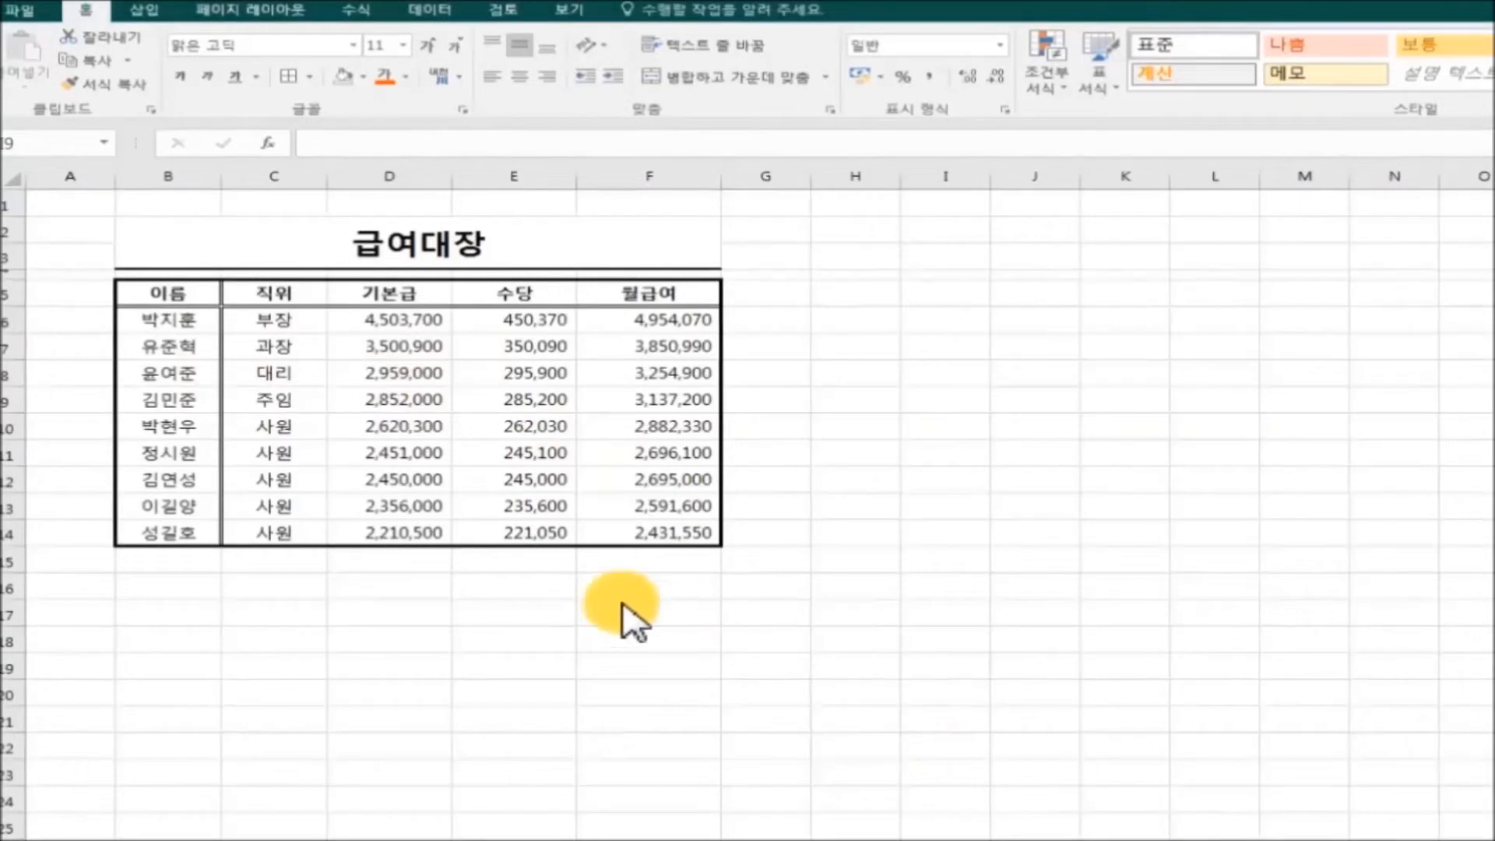
Set the inner borders of the salary table B5:F14 to a thin dashed line in the automatic colour
{"action": "left_click_drag", "start_coordinate": [157, 293], "coordinate": [653, 535]}
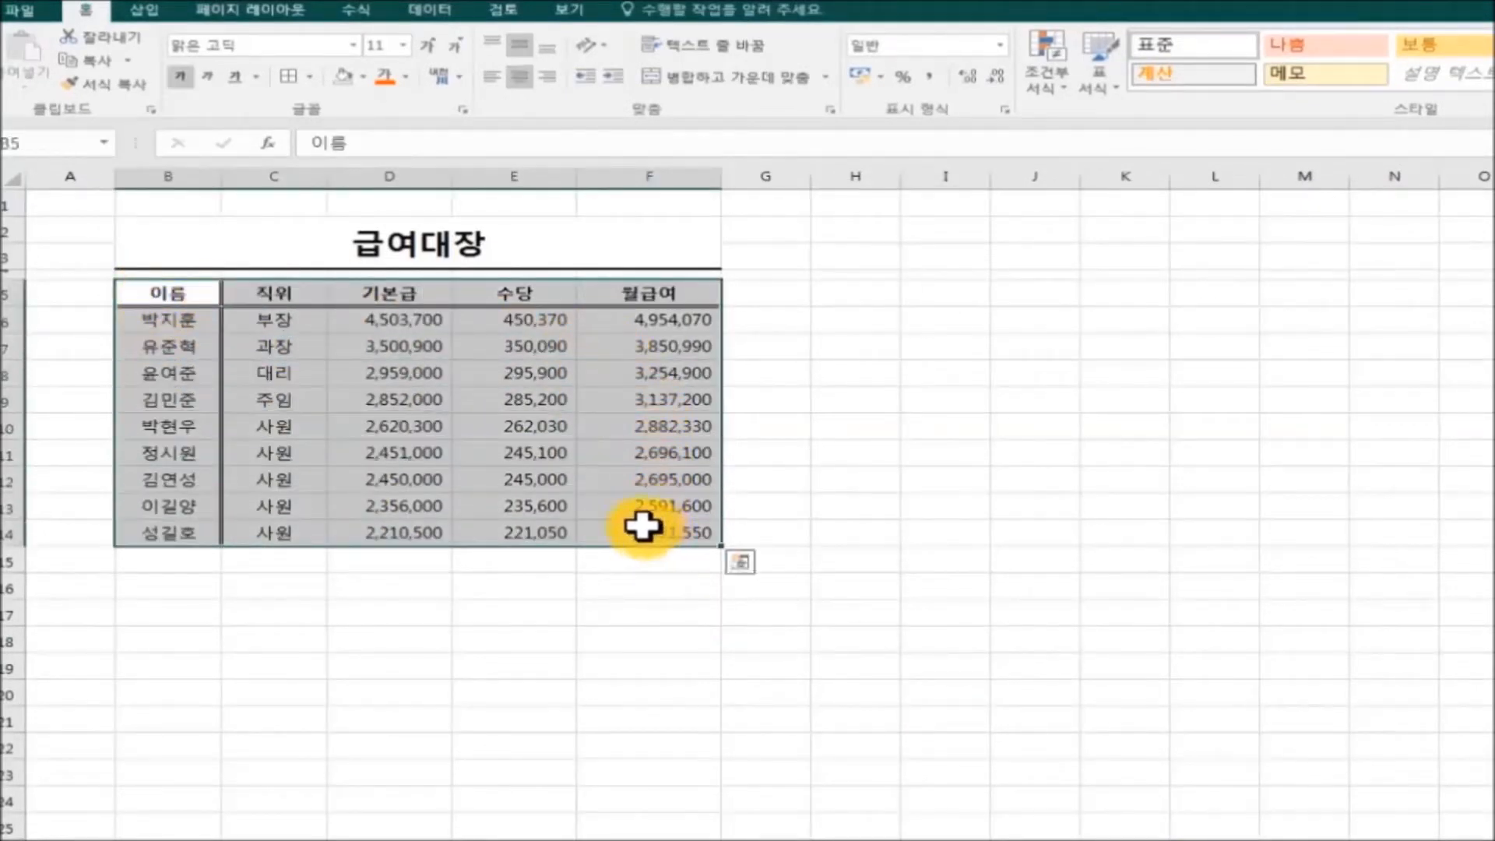
{"action": "left_click", "coordinate": [312, 78]}
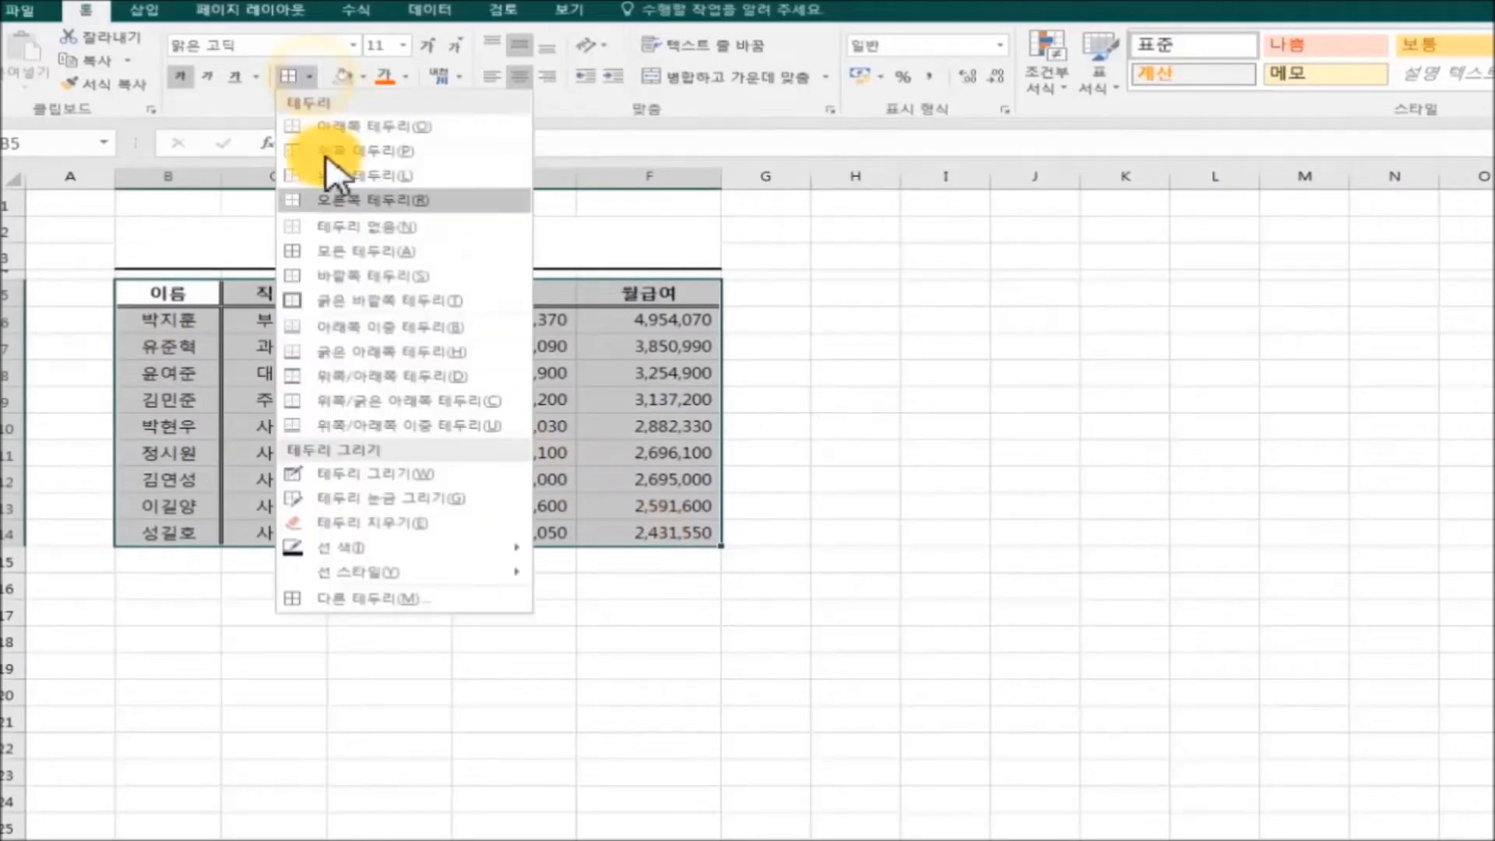
{"action": "left_click", "coordinate": [405, 598]}
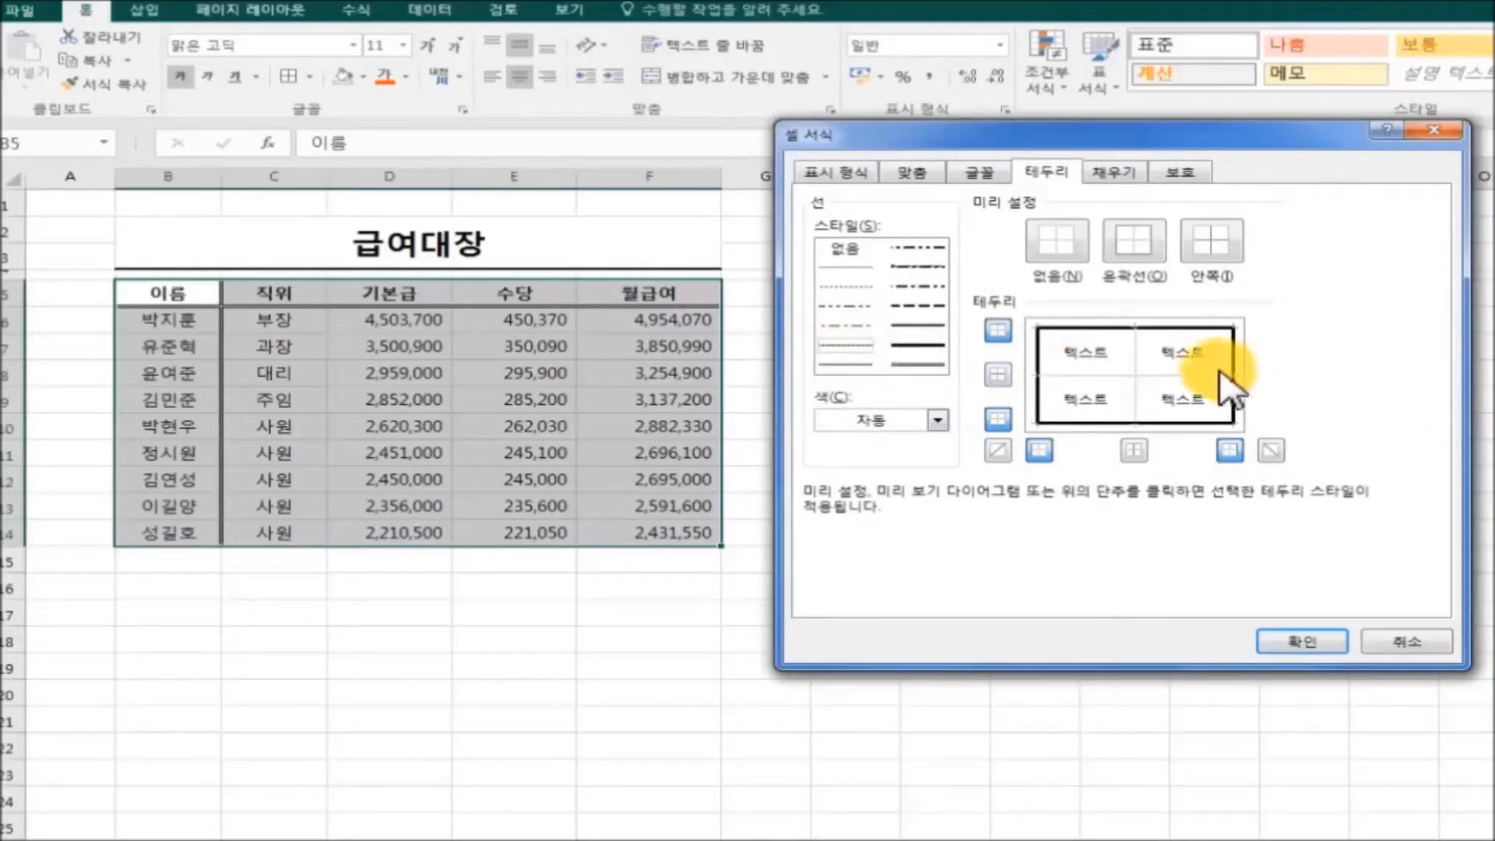
{"action": "left_click", "coordinate": [1215, 243]}
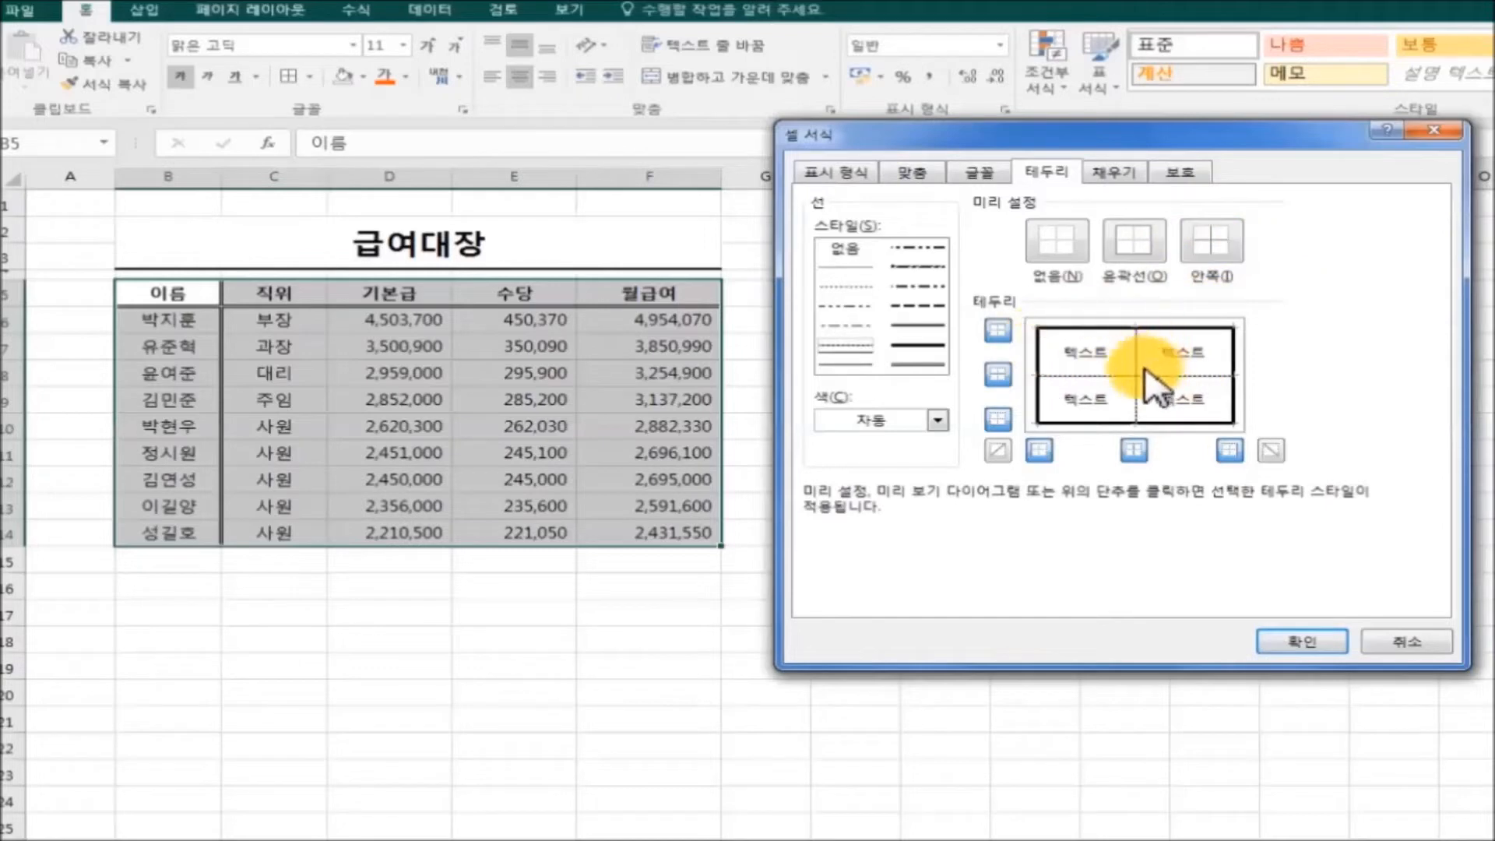
{"action": "left_click", "coordinate": [1302, 644]}
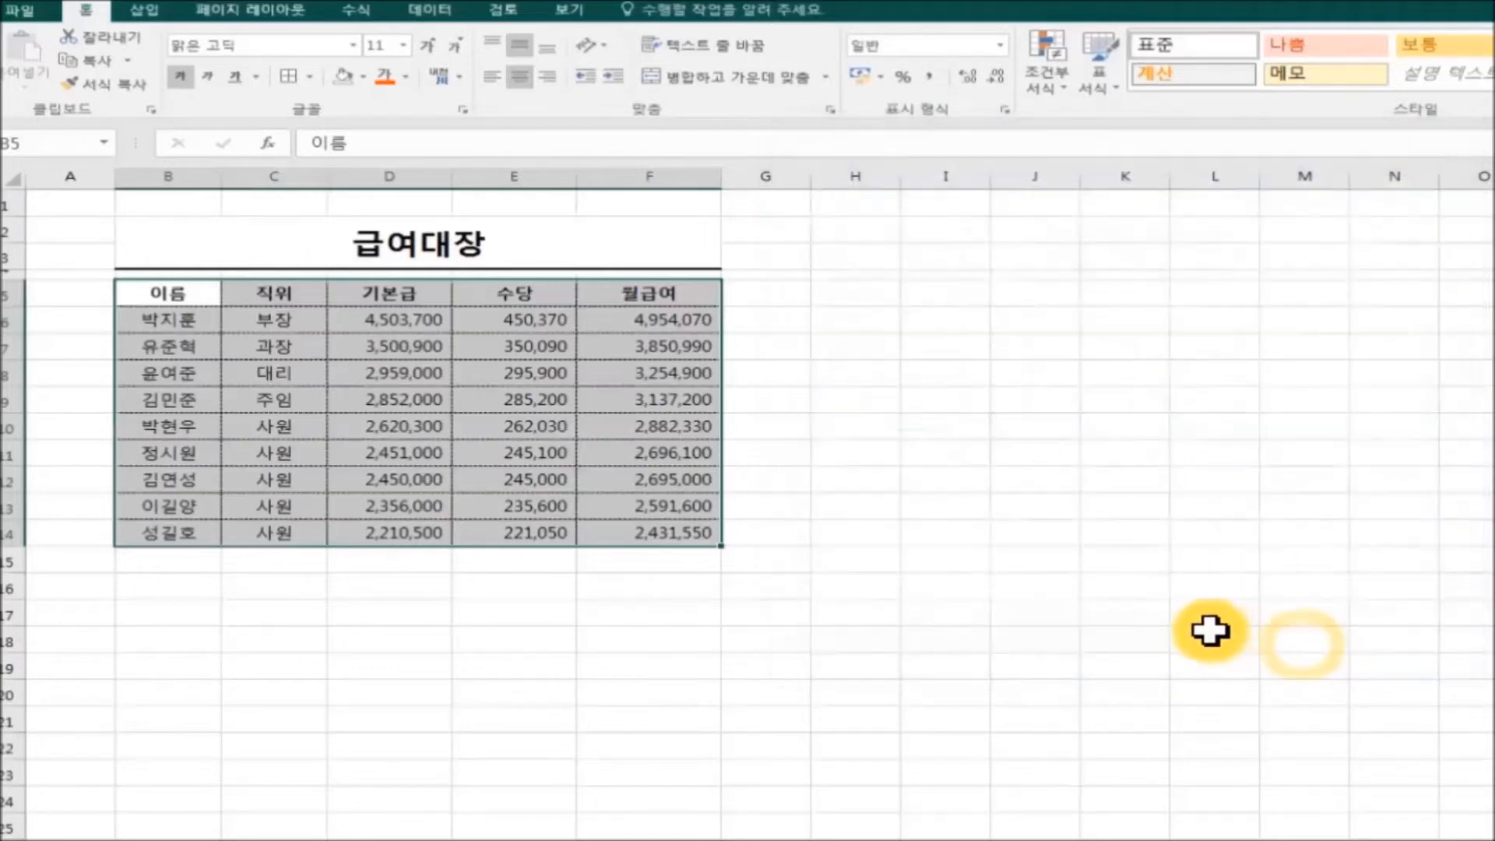
{"action": "left_click", "coordinate": [1145, 615]}
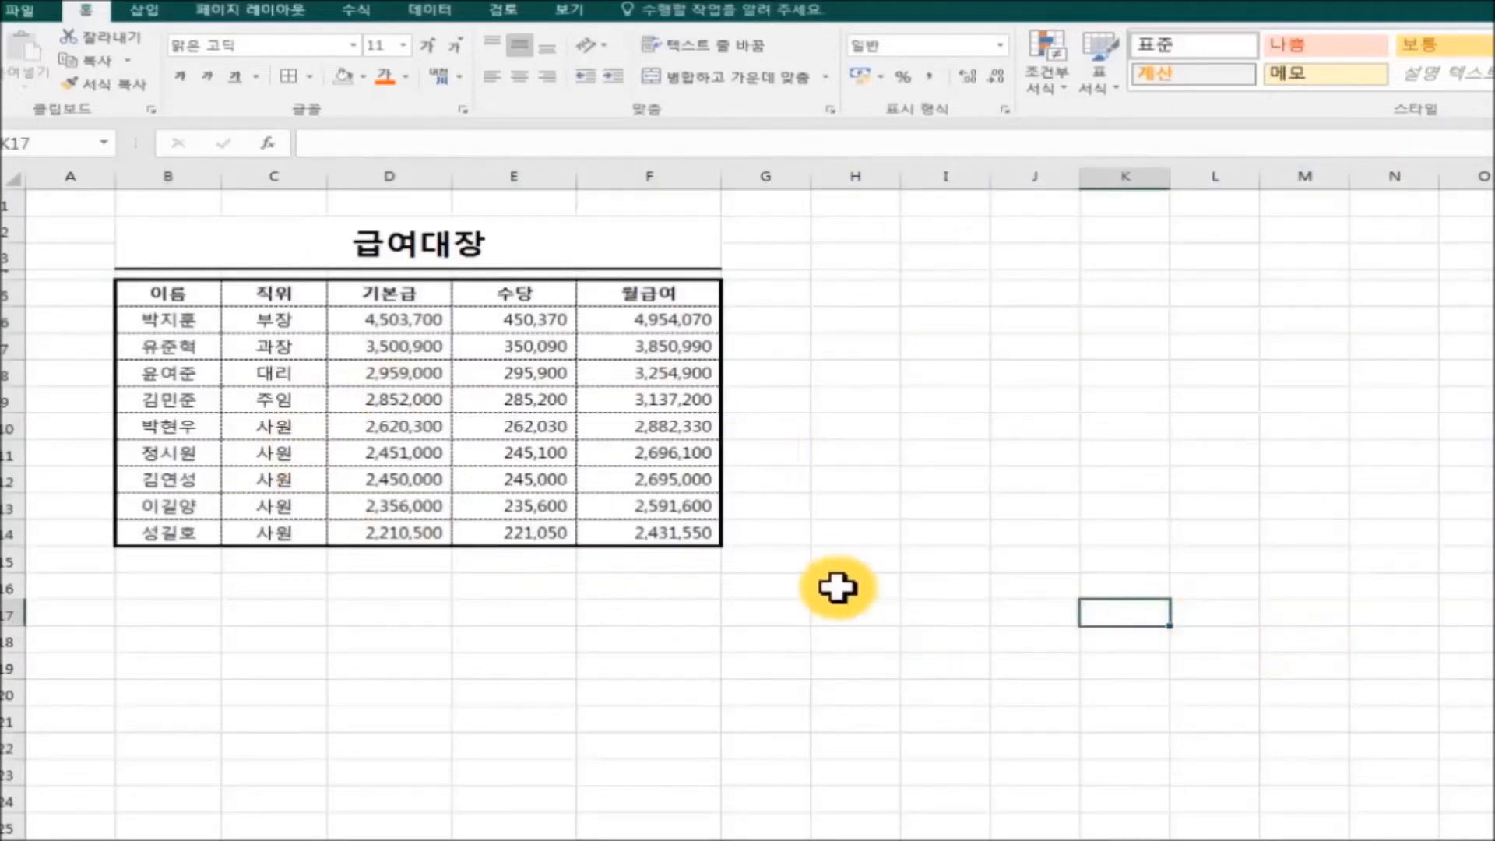